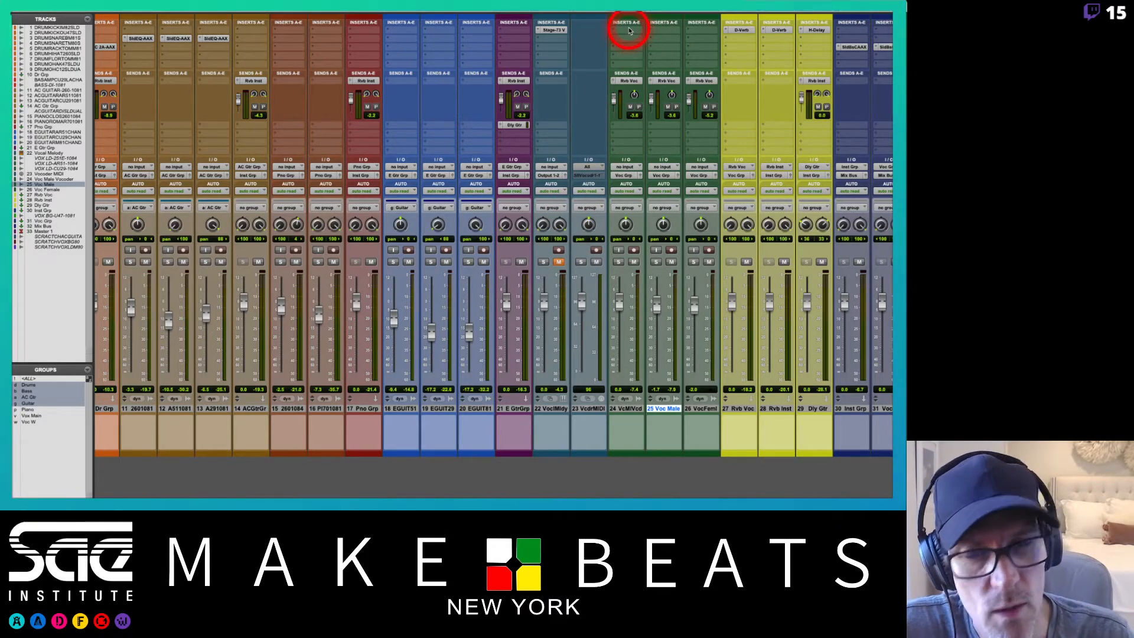
Switch to the handwritten notes in Preview and read the Melodyne Recording + Effects page
{"action": "key", "text": "super+Tab"}
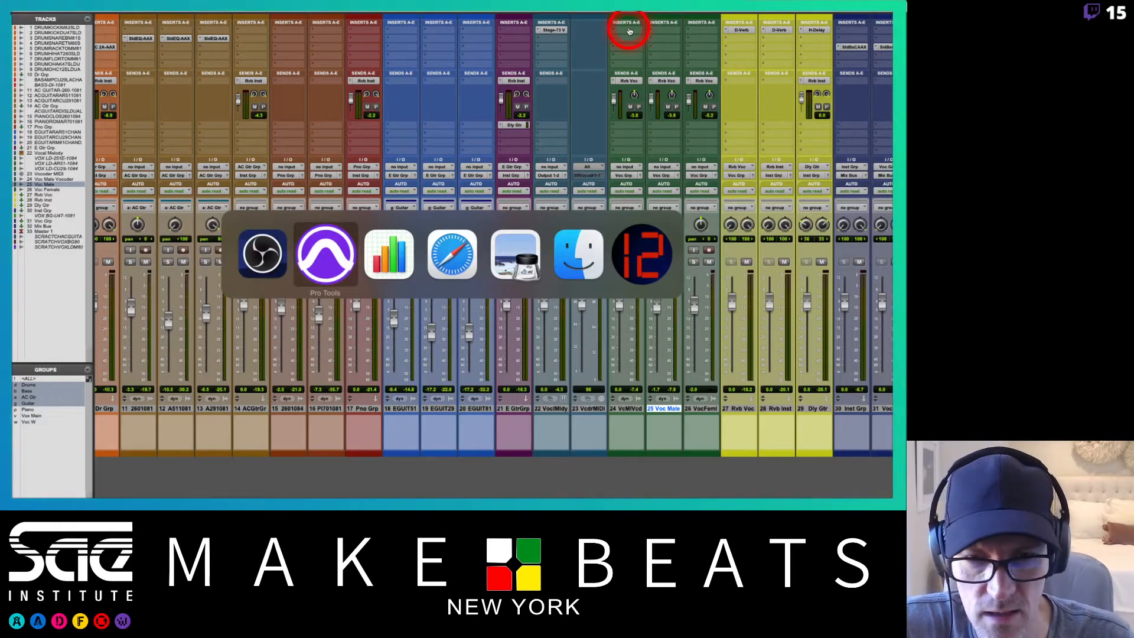
{"action": "key", "text": "super+Tab"}
{"action": "key", "text": "super+Tab"}
{"action": "key", "text": "super+Tab"}
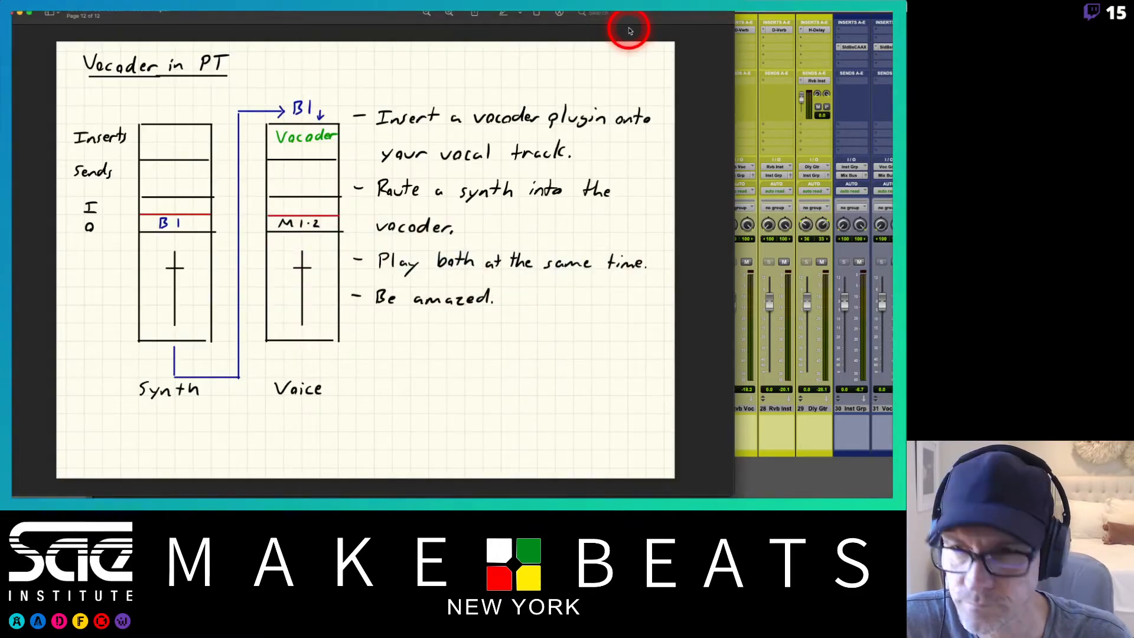
{"action": "key", "text": "Left"}
{"action": "key", "text": "Left"}
{"action": "key", "text": "Left"}
{"action": "key", "text": "Left"}
{"action": "key", "text": "Left"}
{"action": "key", "text": "Left"}
{"action": "key", "text": "Left"}
{"action": "key", "text": "Left"}
{"action": "key", "text": "Left"}
{"action": "key", "text": "Left"}
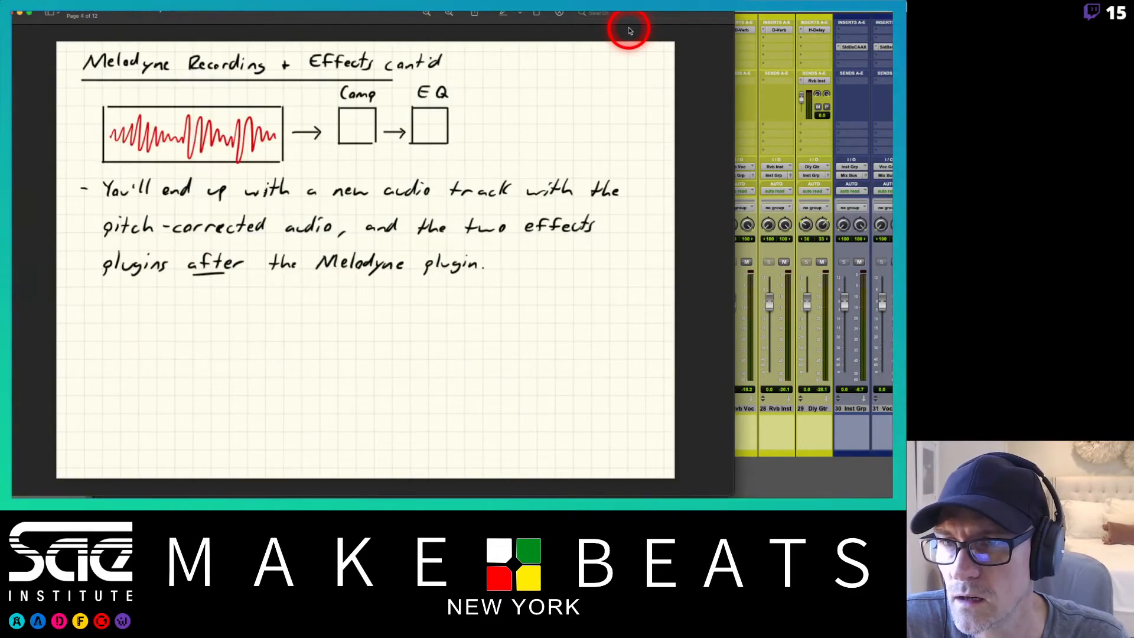
{"action": "key", "text": "Right"}
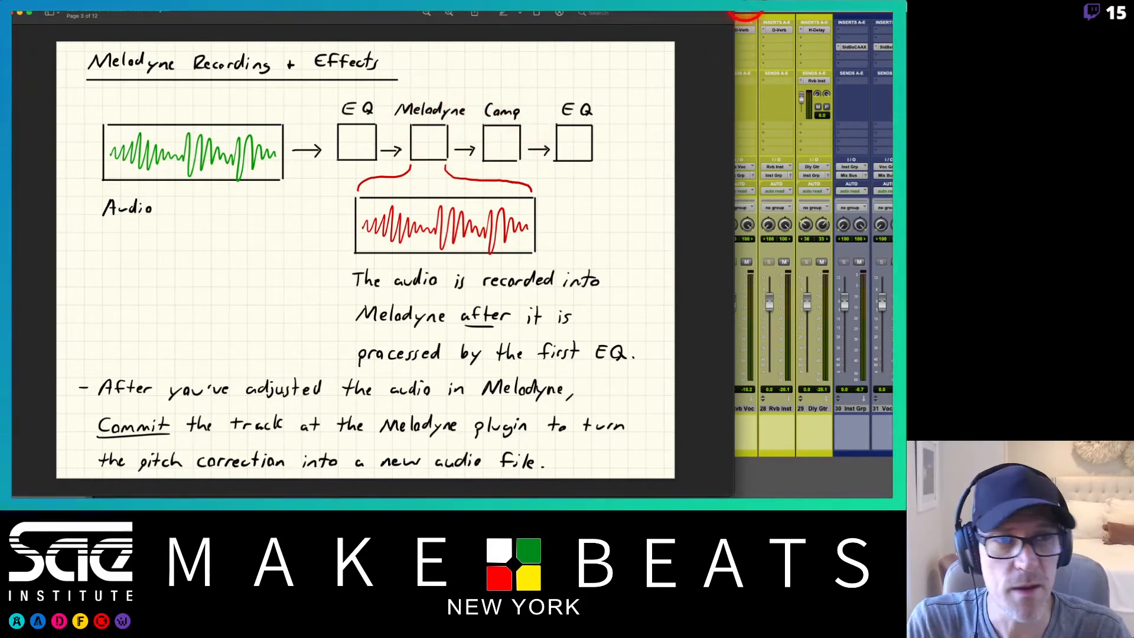
Return to Pro Tools and insert a mono EQ3 1-Band in the first insert slot of the Voc Male Vocoder track
{"action": "left_click", "coordinate": [747, 16]}
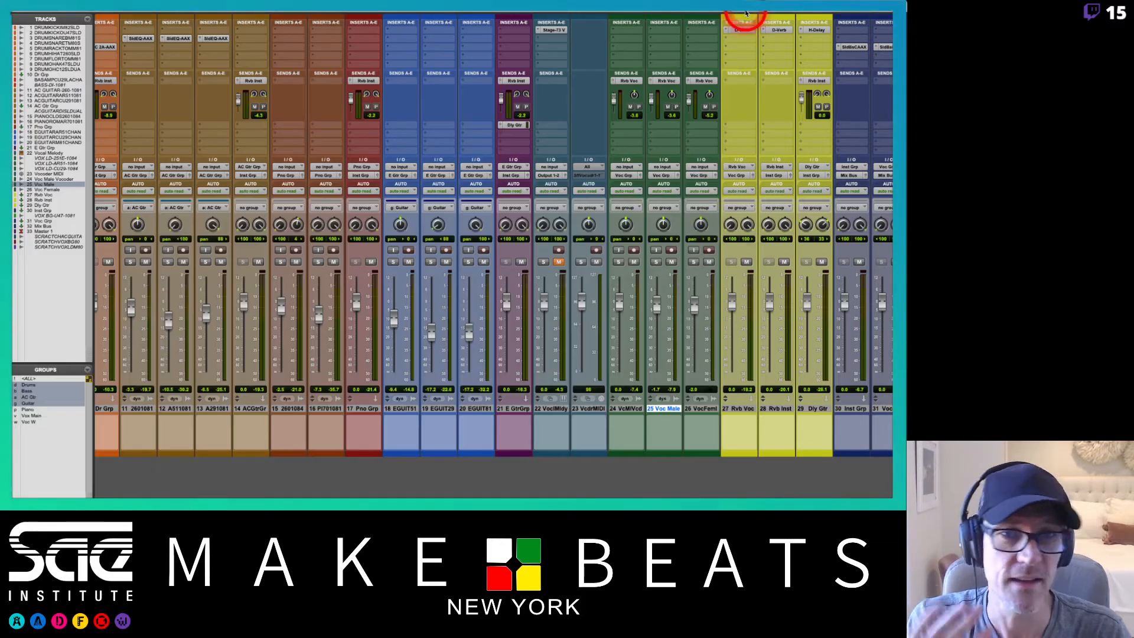
{"action": "left_click", "coordinate": [625, 30]}
{"action": "mouse_move", "coordinate": [643, 30]}
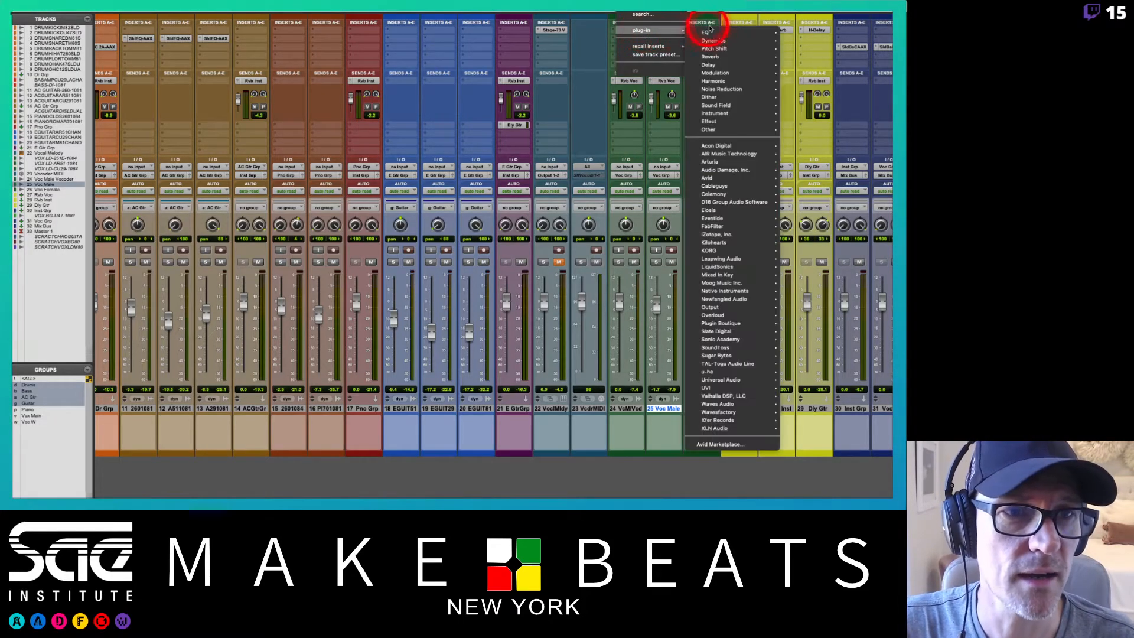
{"action": "mouse_move", "coordinate": [720, 33]}
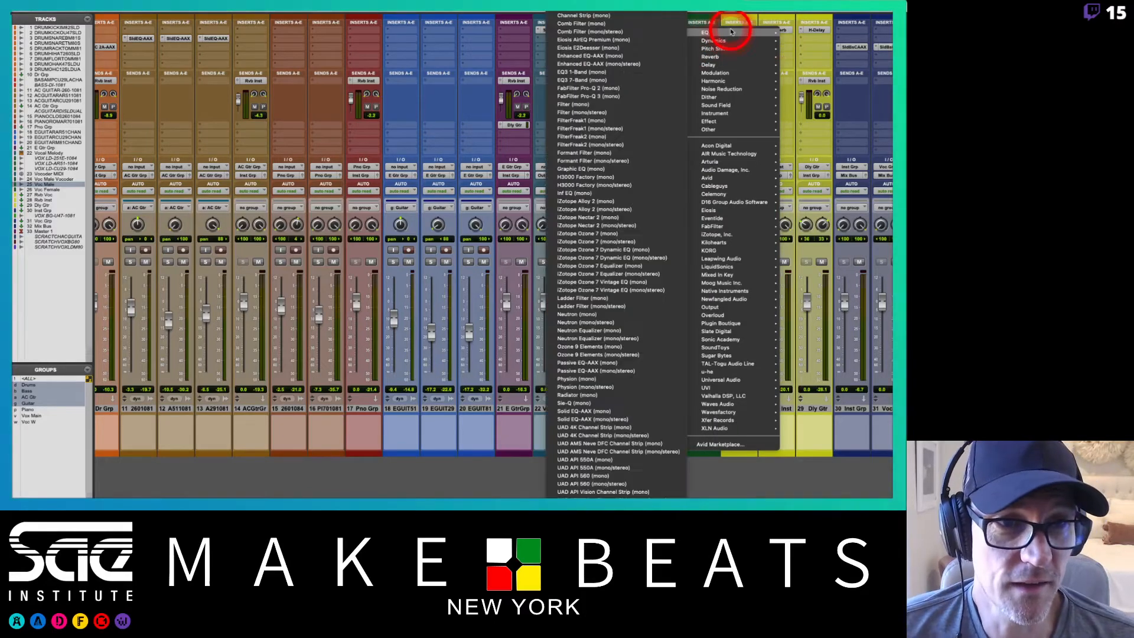
{"action": "left_click", "coordinate": [598, 71]}
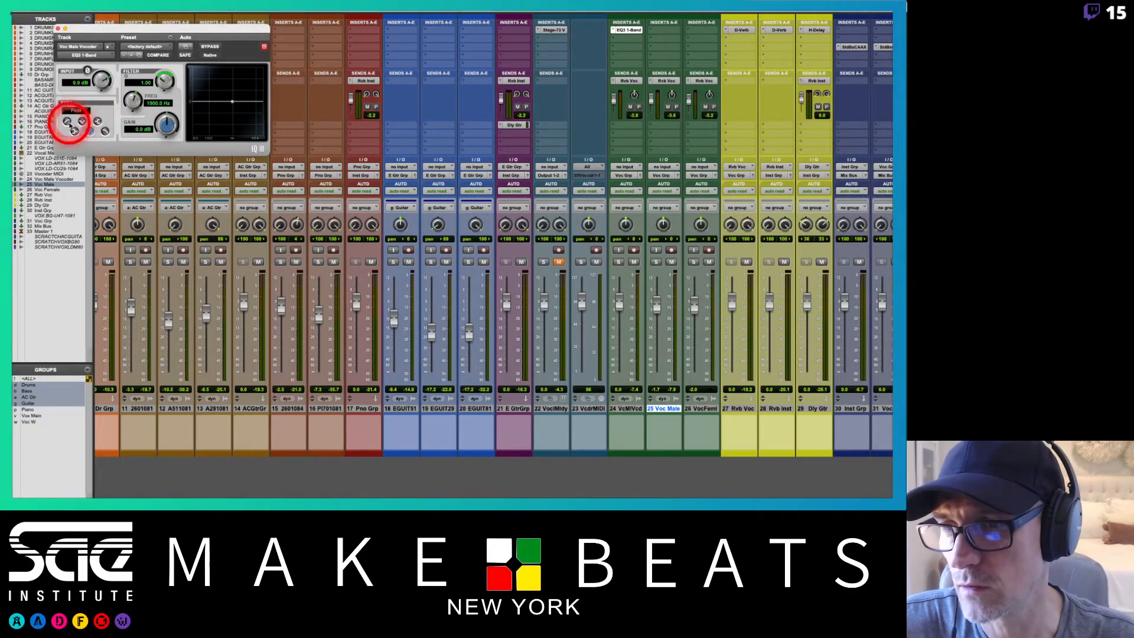
Configure the EQ3 1-Band as a high-pass filter at 100 Hz with a 6 dB/oct slope and close its window
{"action": "left_click", "coordinate": [67, 121]}
{"action": "left_click_drag", "start_coordinate": [167, 30], "coordinate": [451, 35]}
{"action": "left_click", "coordinate": [417, 103]}
{"action": "left_click", "coordinate": [439, 107]}
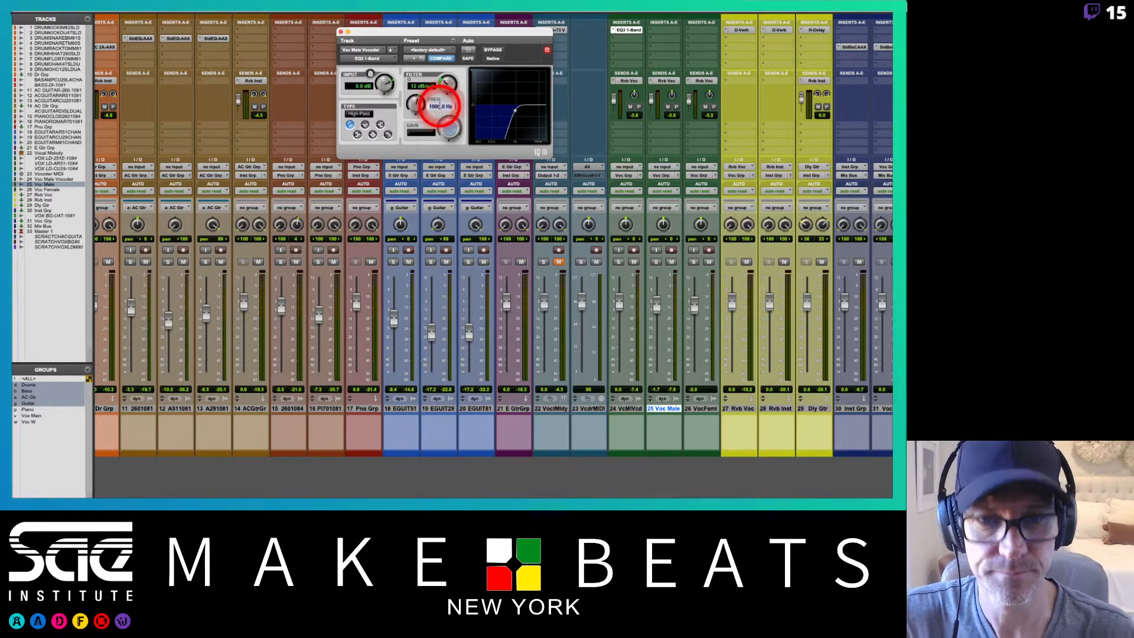
{"action": "type", "text": "100"}
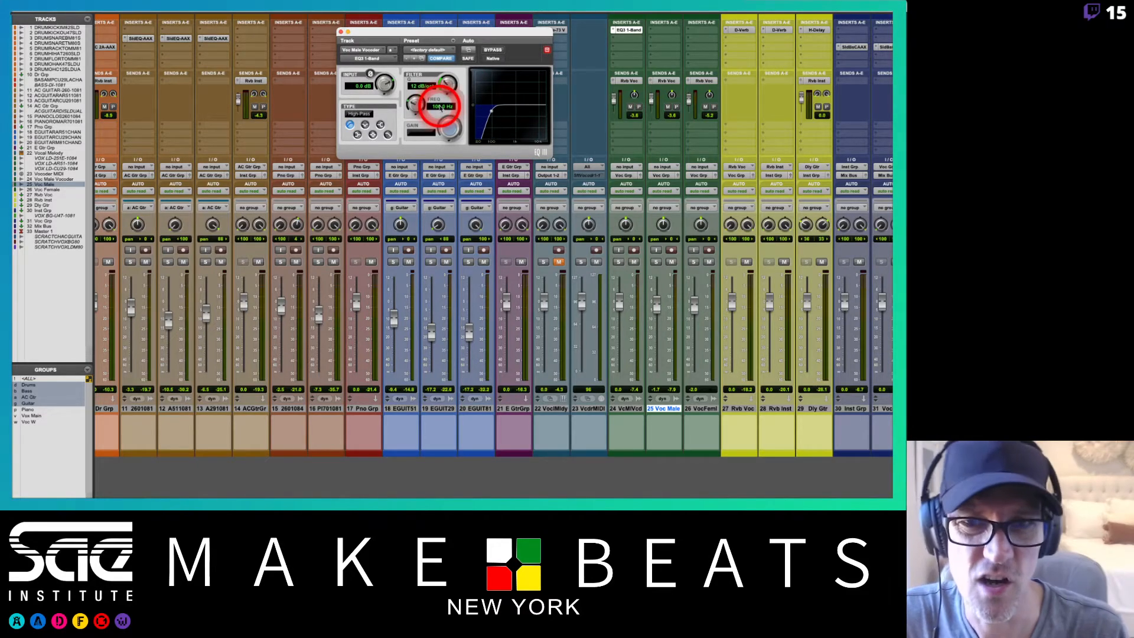
{"action": "key", "text": "Return"}
{"action": "left_click_drag", "start_coordinate": [448, 86], "coordinate": [449, 111]}
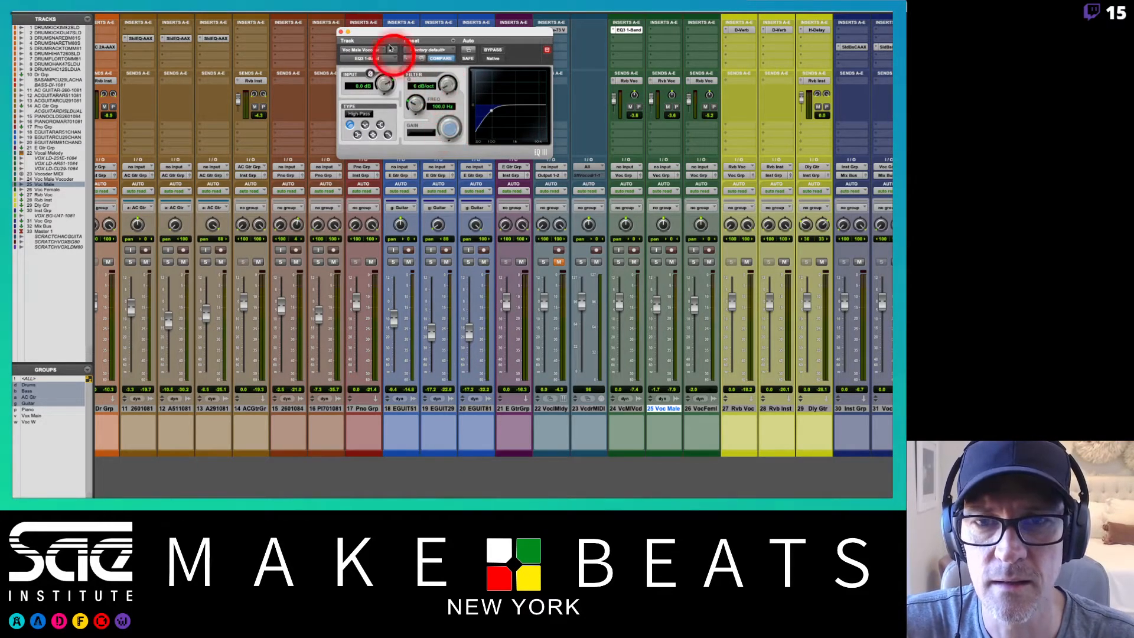
{"action": "left_click", "coordinate": [341, 32]}
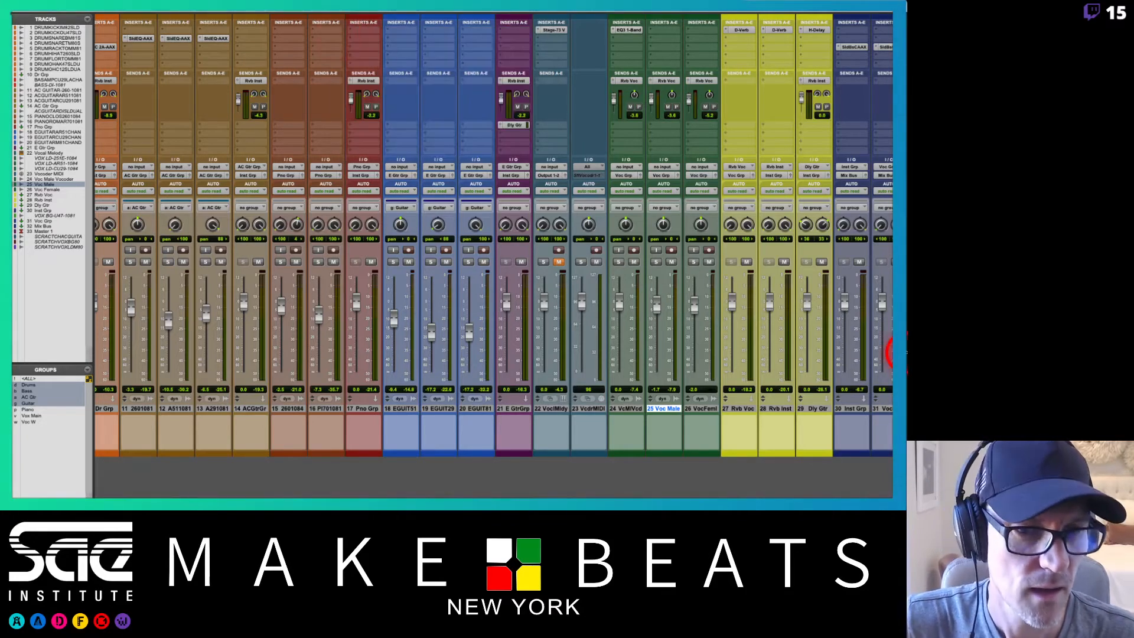
Solo the Voc Male Vocoder track and insert Celemony's Melodyne in the slot below the EQ
{"action": "left_click", "coordinate": [618, 262]}
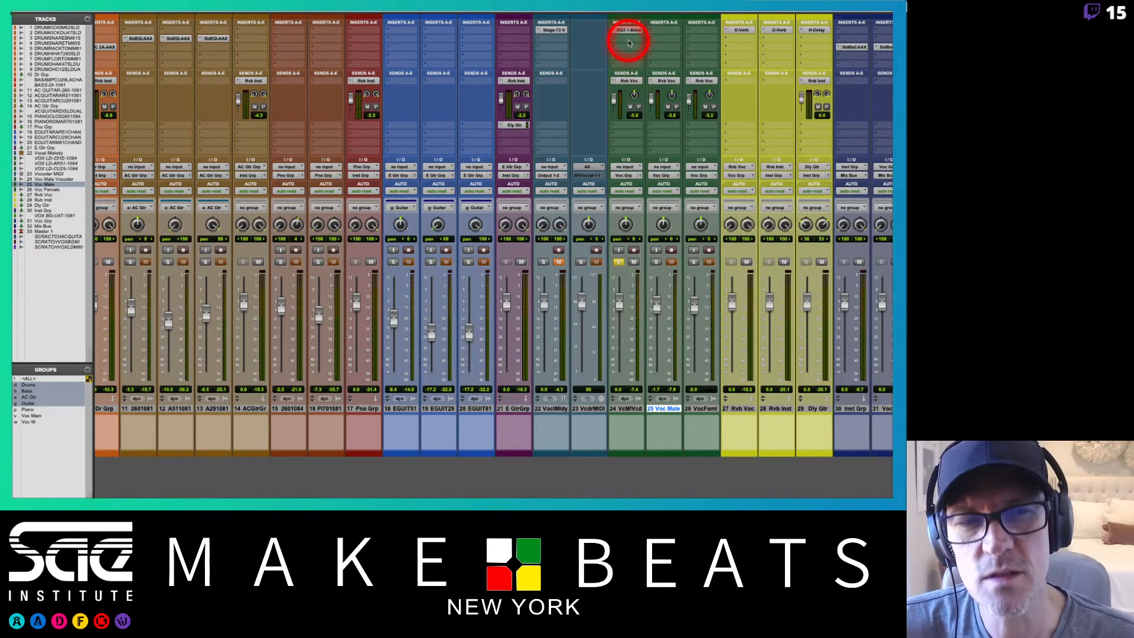
{"action": "left_click", "coordinate": [628, 40]}
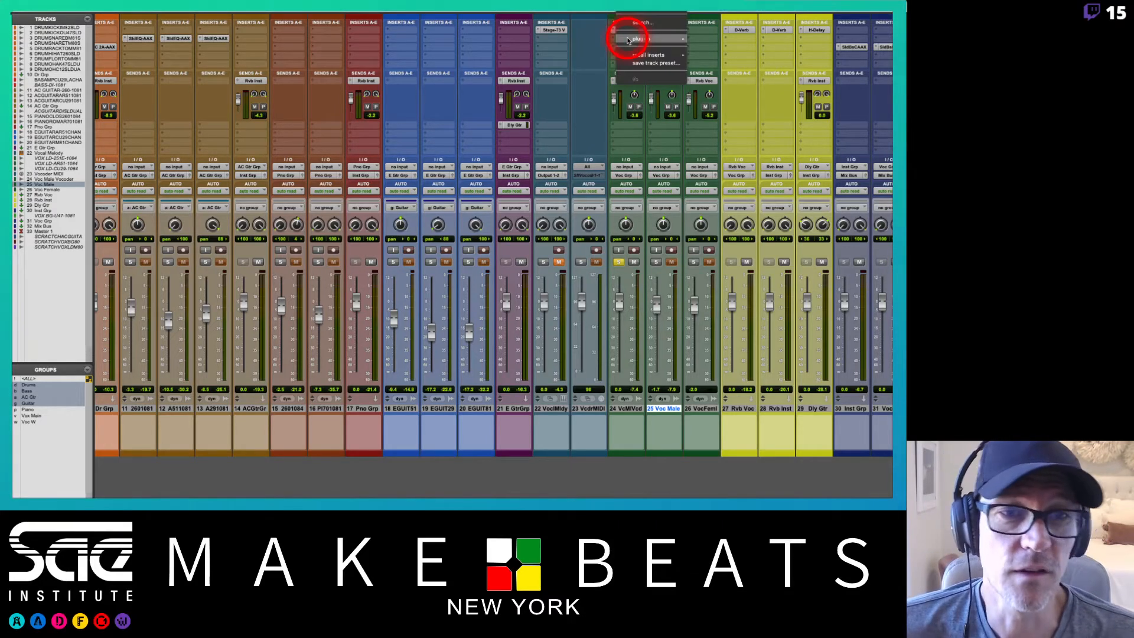
{"action": "mouse_move", "coordinate": [628, 39]}
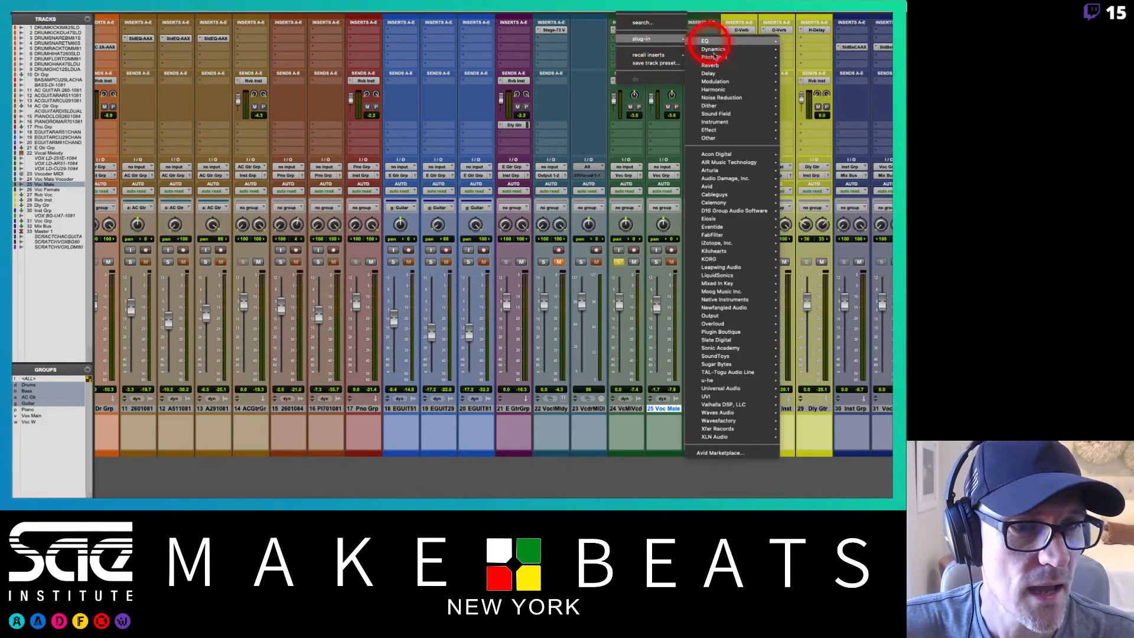
{"action": "mouse_move", "coordinate": [731, 90]}
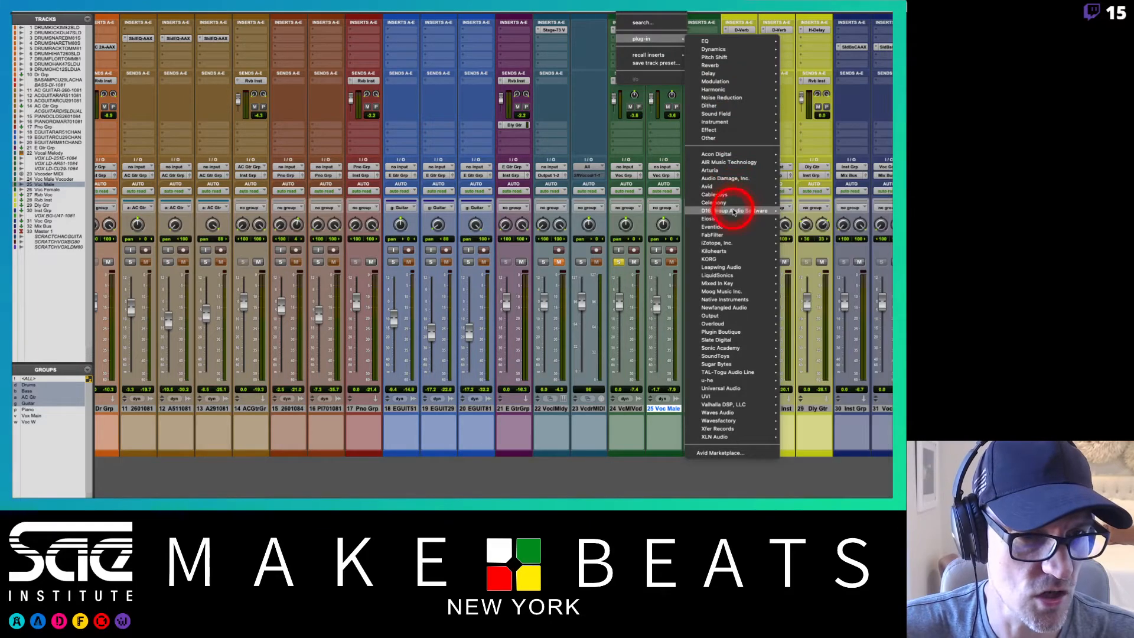
{"action": "mouse_move", "coordinate": [725, 203]}
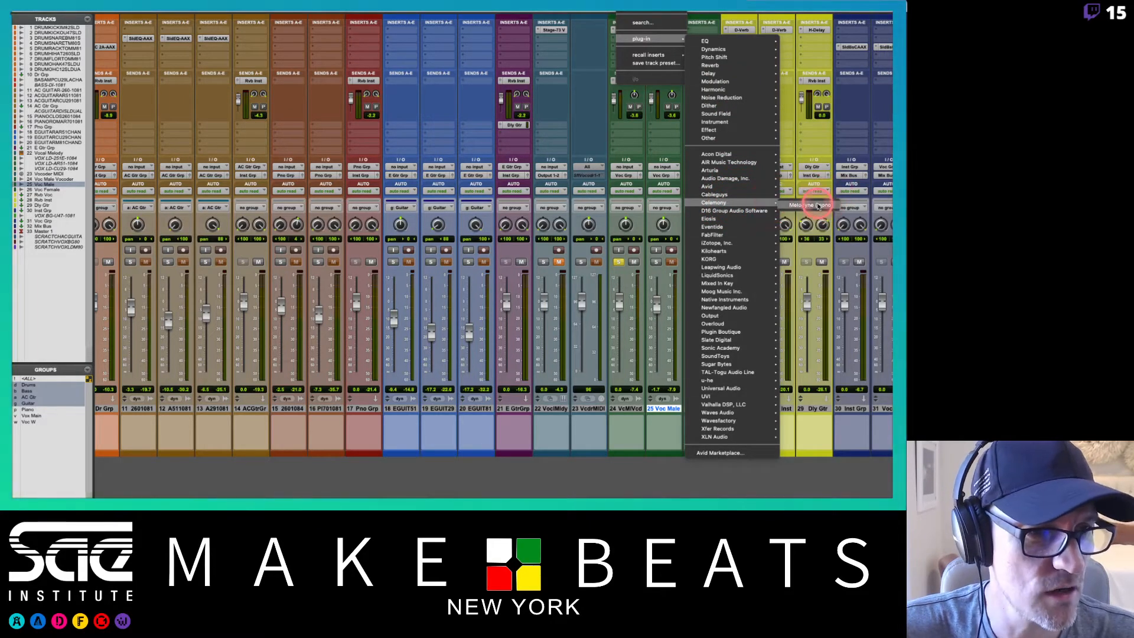
{"action": "left_click", "coordinate": [817, 205]}
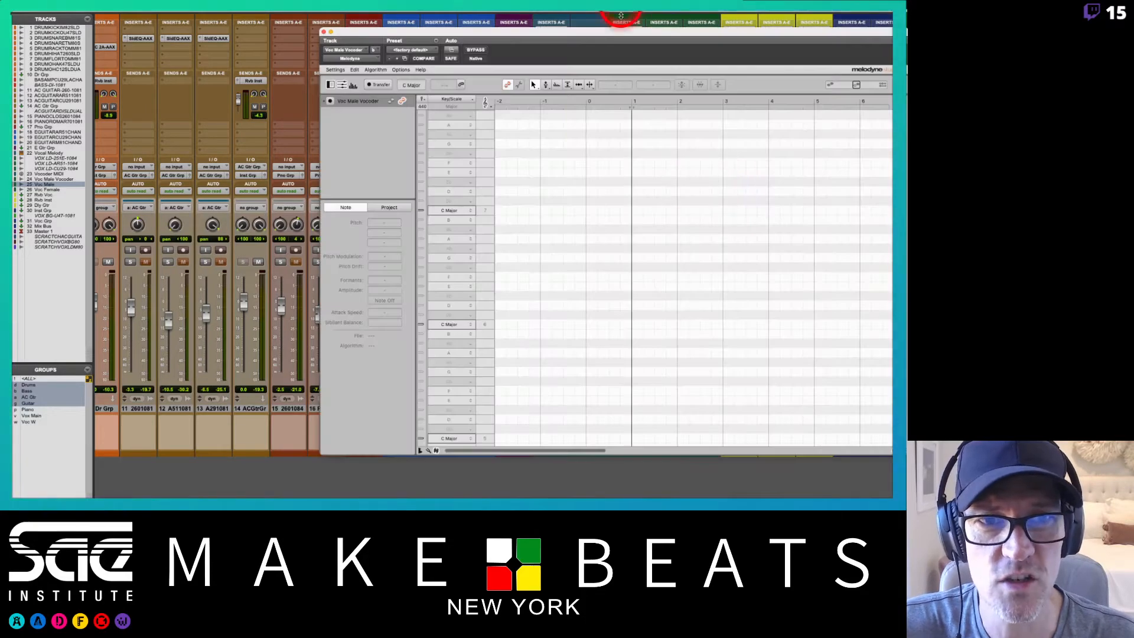
Move the Melodyne window clear of the vocal channel strips and set its key to F Major
{"action": "left_click_drag", "start_coordinate": [617, 36], "coordinate": [320, 22]}
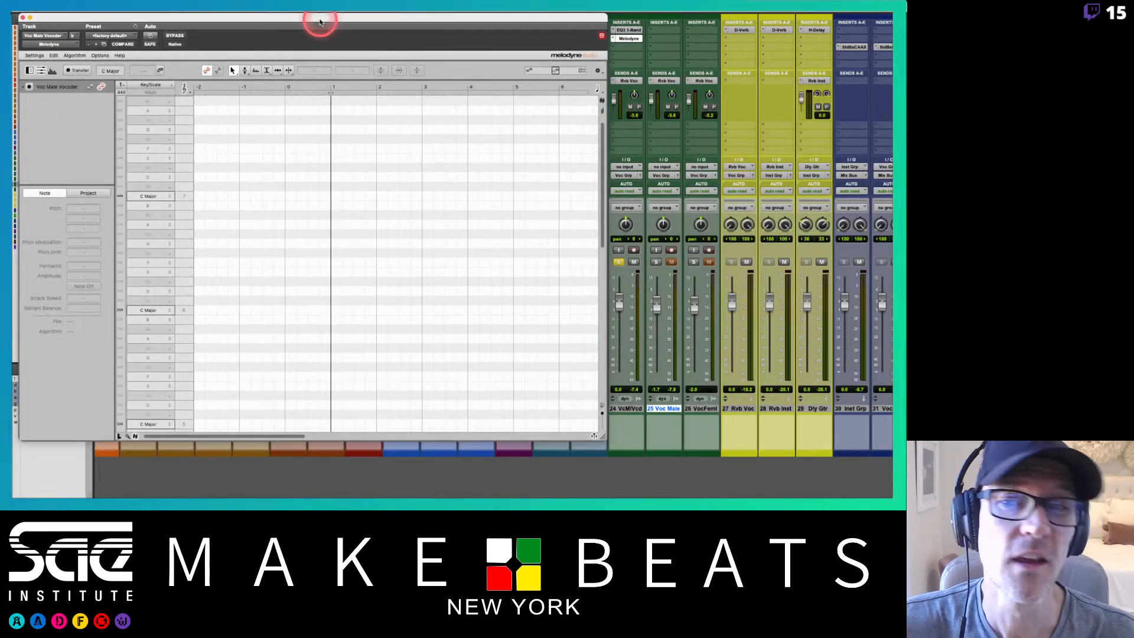
{"action": "left_click", "coordinate": [320, 22]}
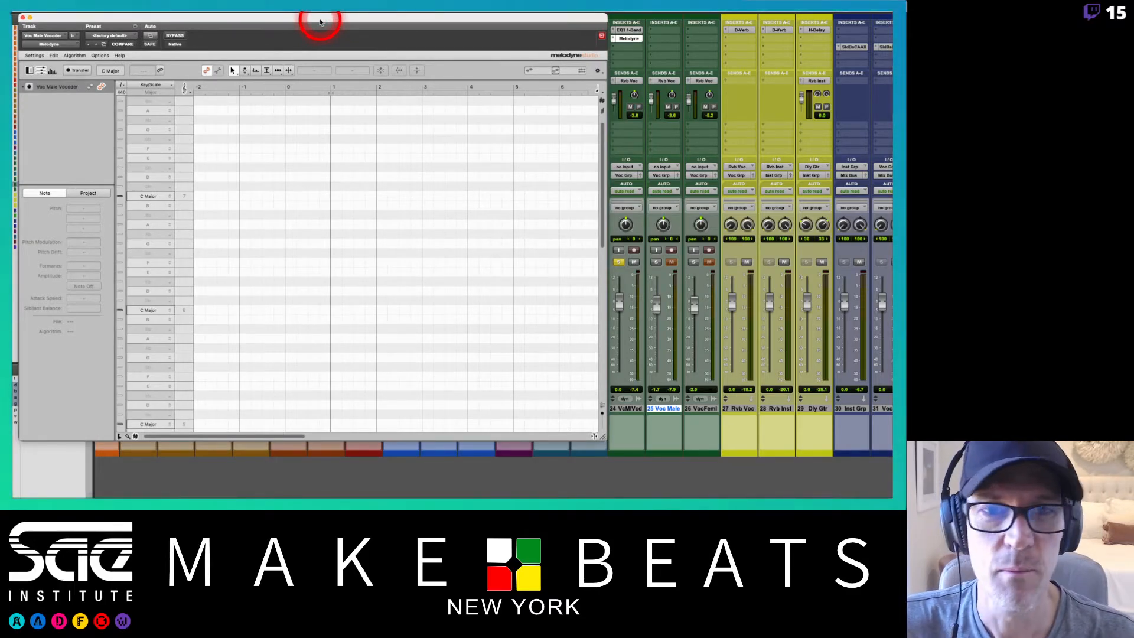
{"action": "left_click", "coordinate": [286, 113]}
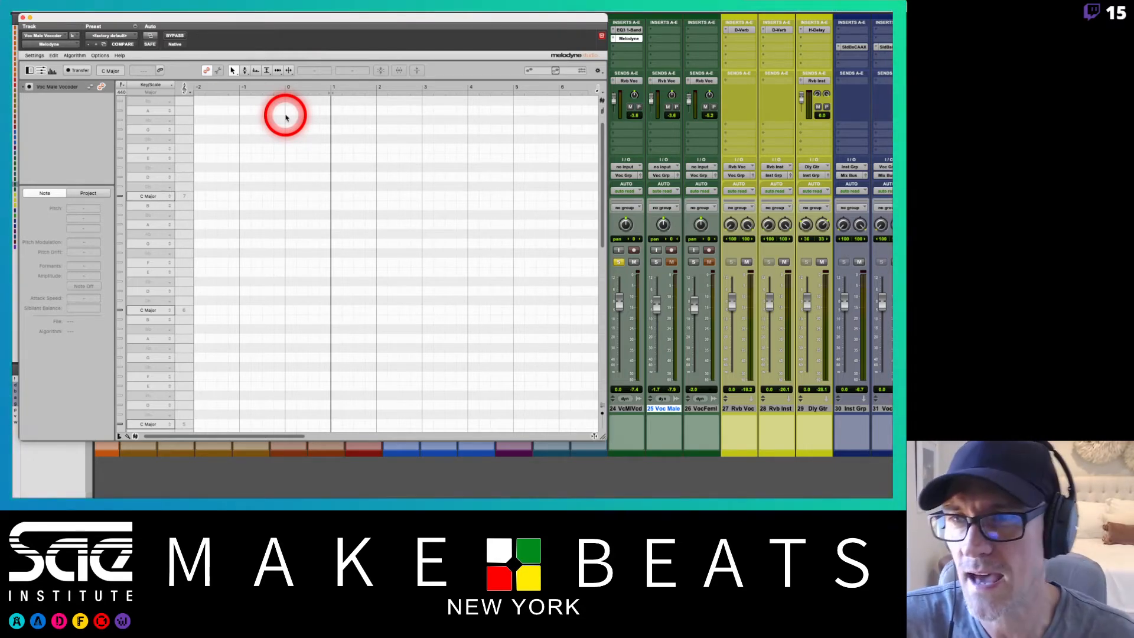
{"action": "left_click", "coordinate": [108, 70]}
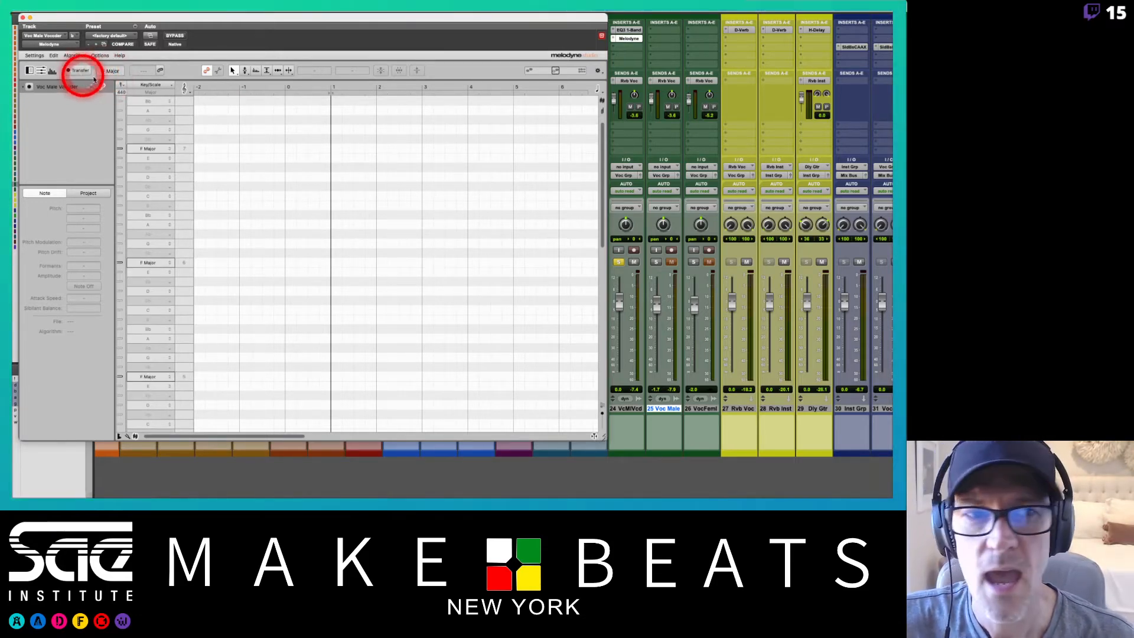
Show the Edit window and transfer the vocal from bar 12 to bar 21 into Melodyne during playback
{"action": "key", "text": "super+equal"}
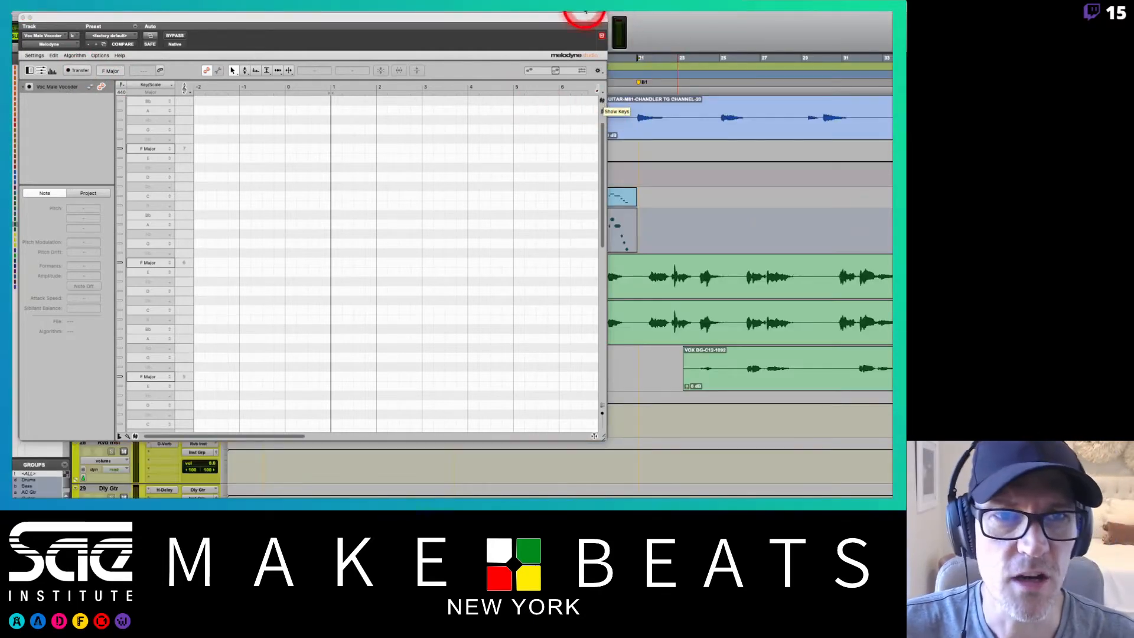
{"action": "left_click_drag", "start_coordinate": [579, 20], "coordinate": [654, 40]}
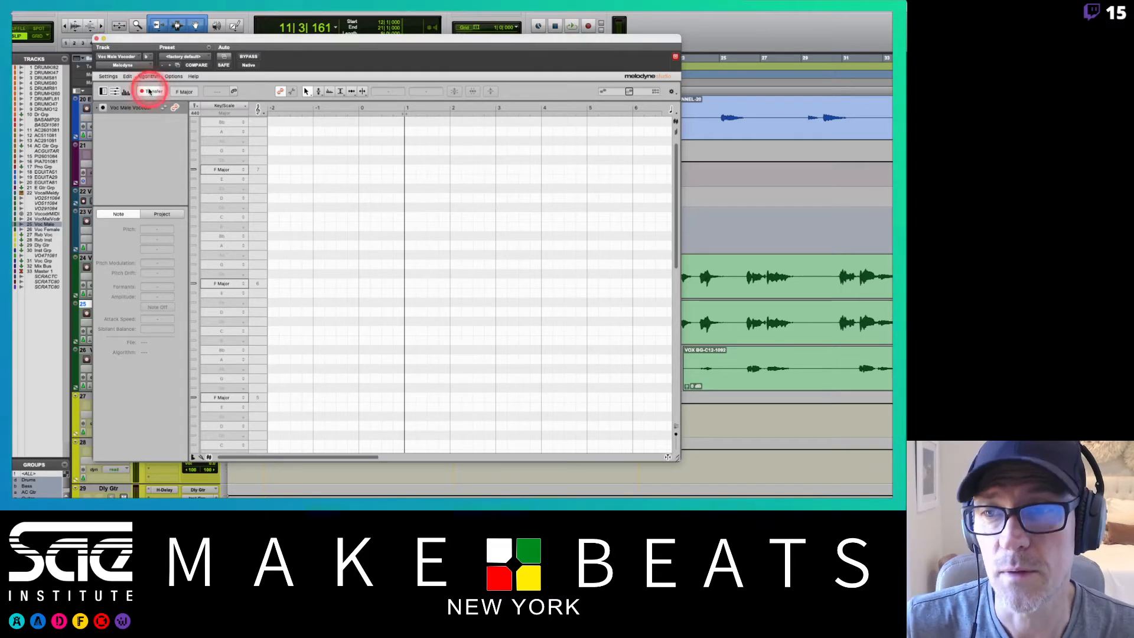
{"action": "mouse_move", "coordinate": [289, 37]}
{"action": "left_mouse_down"}
{"action": "mouse_move", "coordinate": [121, 25]}
{"action": "mouse_move", "coordinate": [296, 33]}
{"action": "left_mouse_up"}
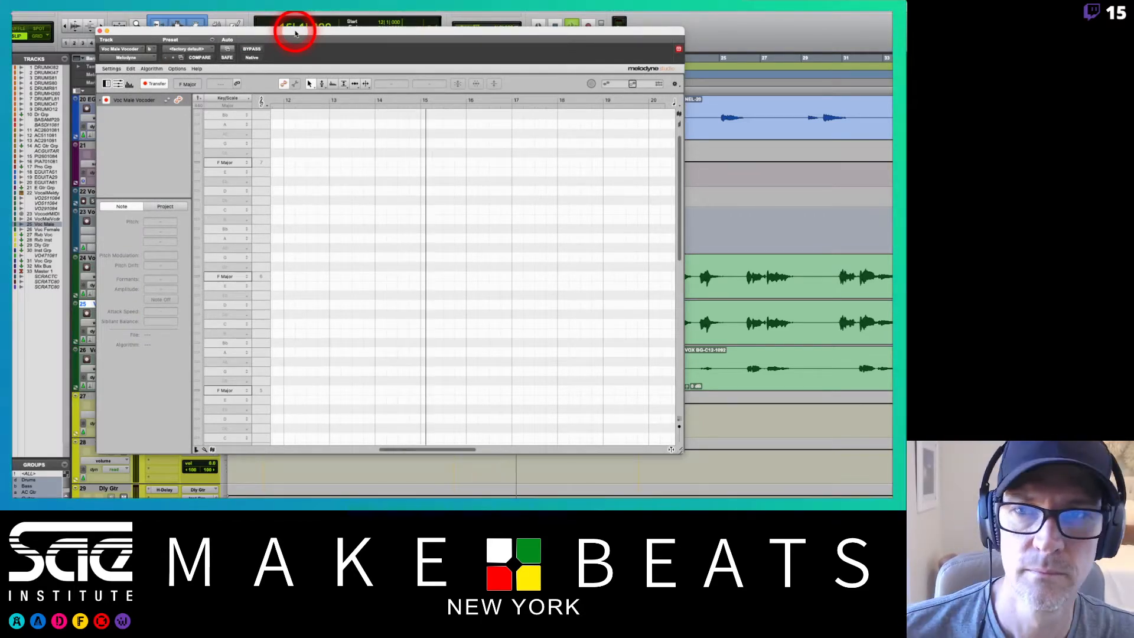
{"action": "left_click_drag", "start_coordinate": [296, 32], "coordinate": [304, 57]}
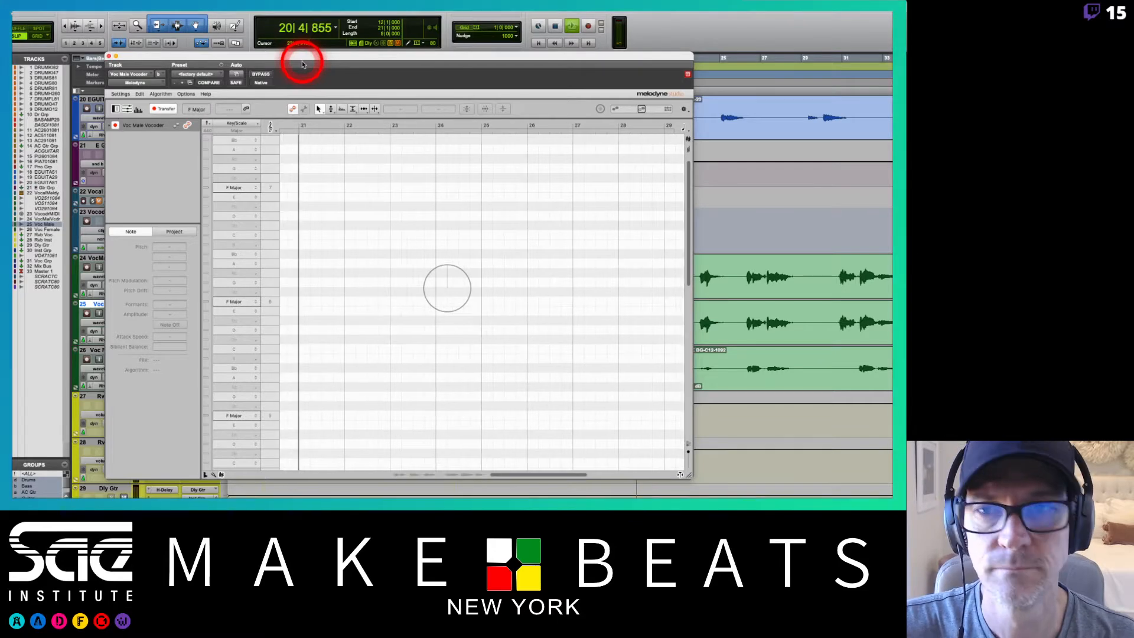
{"action": "key", "text": "space"}
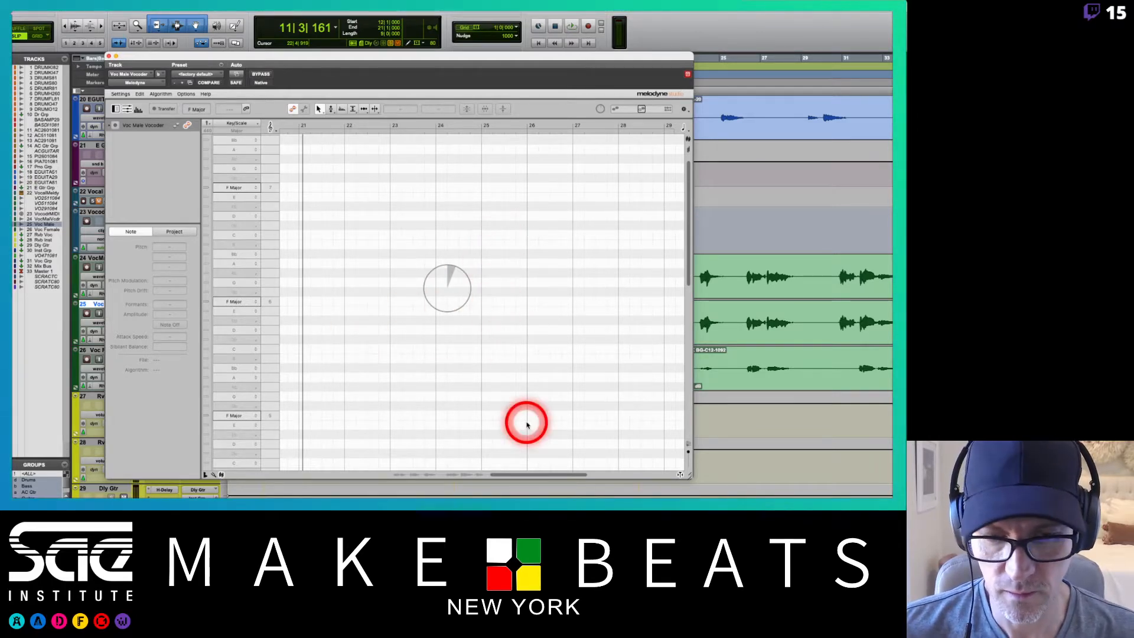
Enlarge the Melodyne window and zoom its note editor onto the transferred vocal notes between bars 12 and 21
{"action": "left_click_drag", "start_coordinate": [526, 474], "coordinate": [435, 474]}
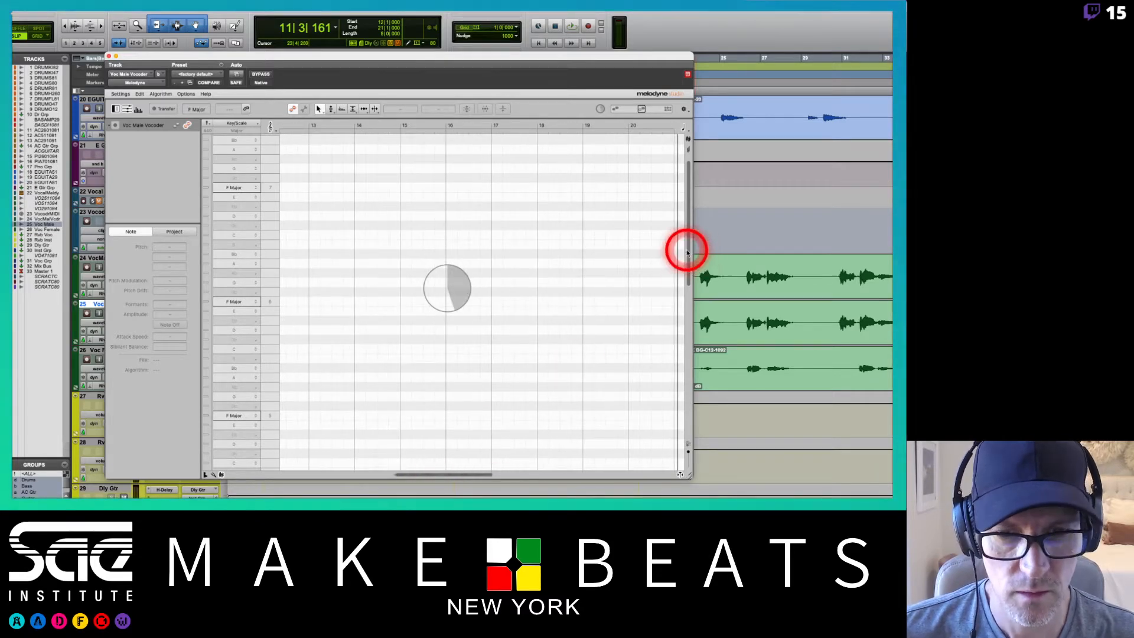
{"action": "left_click_drag", "start_coordinate": [688, 252], "coordinate": [684, 324]}
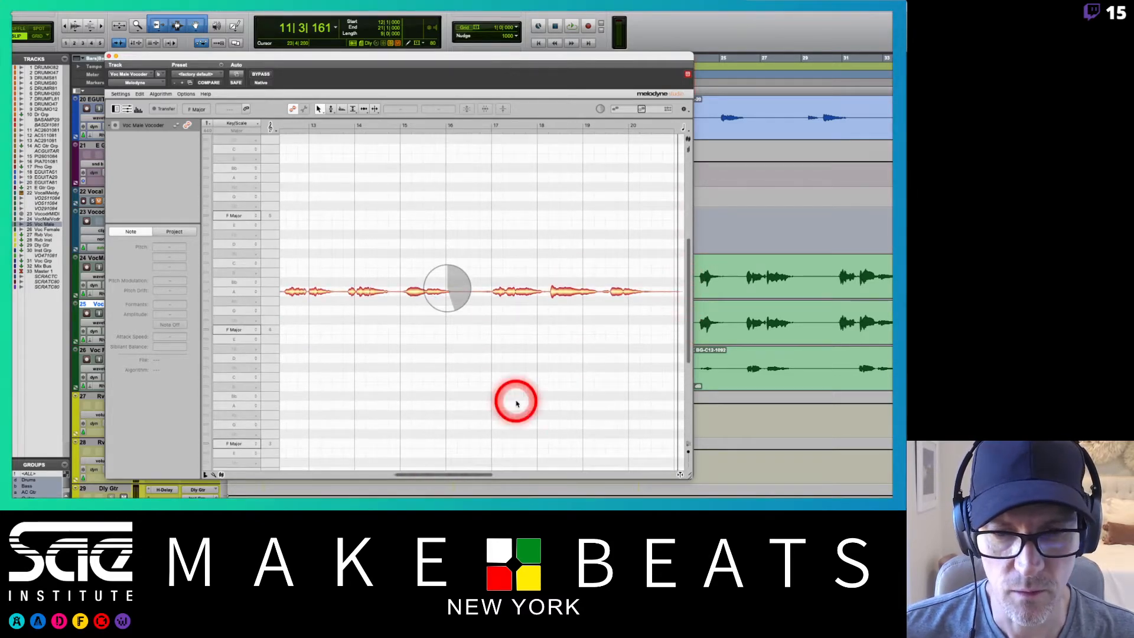
{"action": "left_click_drag", "start_coordinate": [461, 476], "coordinate": [560, 473]}
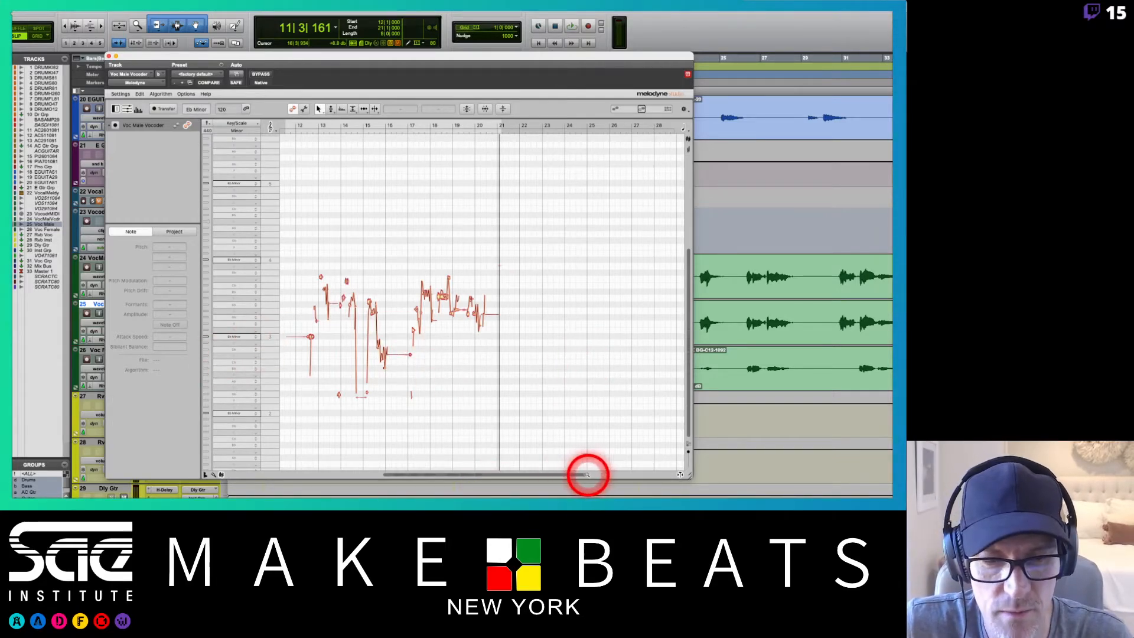
{"action": "left_click_drag", "start_coordinate": [586, 474], "coordinate": [503, 475]}
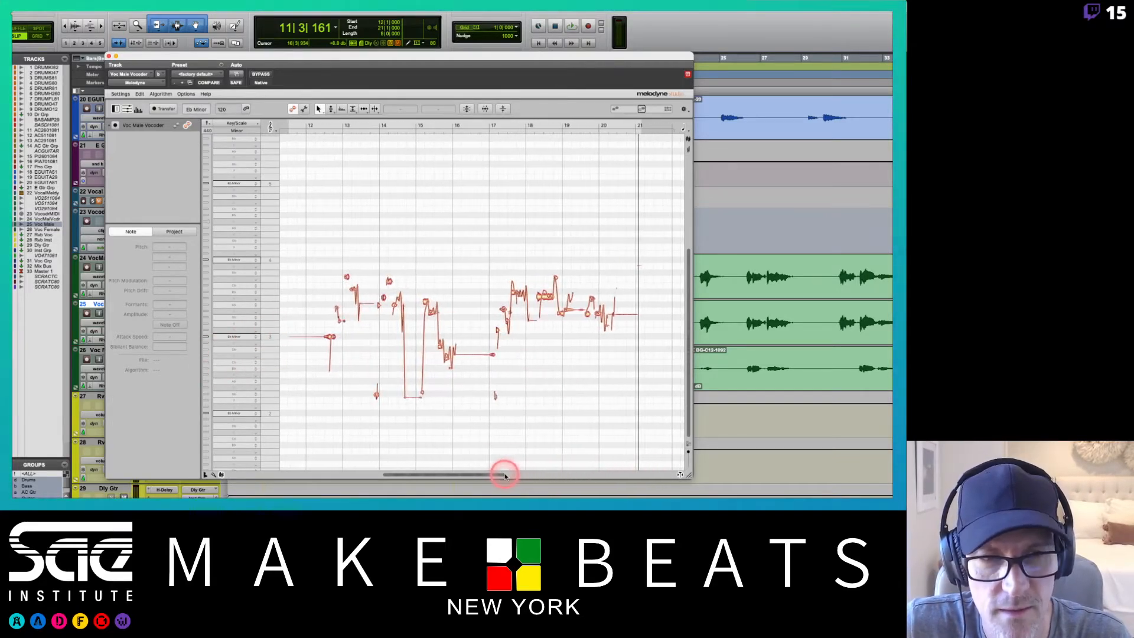
{"action": "left_click_drag", "start_coordinate": [588, 59], "coordinate": [480, 5]}
{"action": "left_click_drag", "start_coordinate": [577, 417], "coordinate": [811, 480]}
{"action": "left_click_drag", "start_coordinate": [889, 495], "coordinate": [892, 498]}
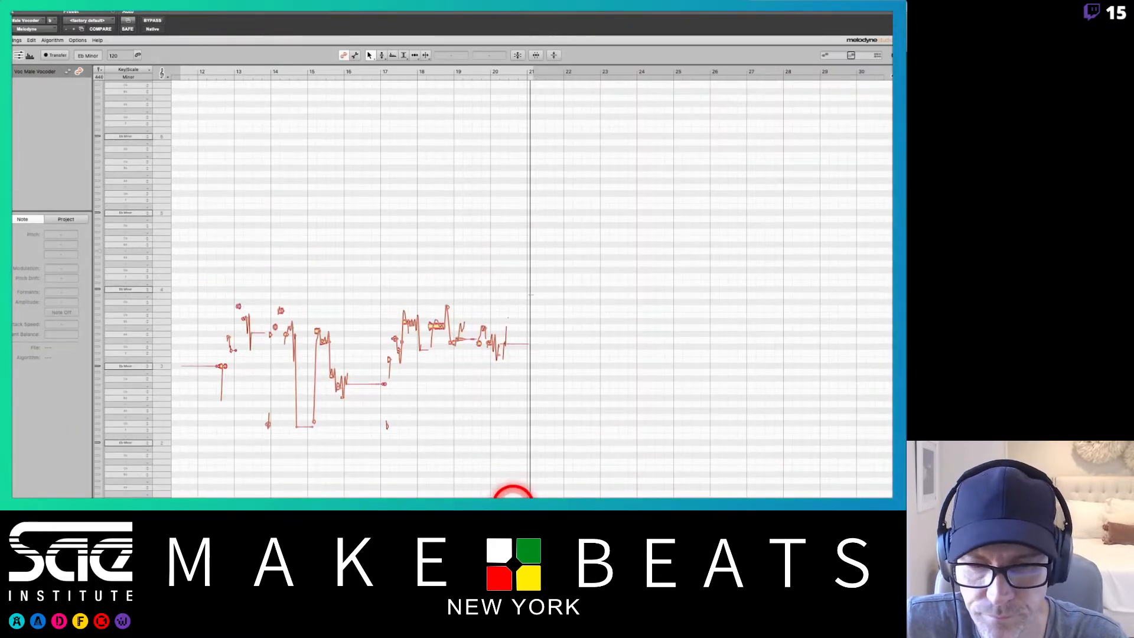
{"action": "scroll", "coordinate": [513, 495], "scroll_direction": "right", "scroll_amount": 1}
{"action": "scroll", "coordinate": [519, 496], "scroll_direction": "right", "scroll_amount": 2}
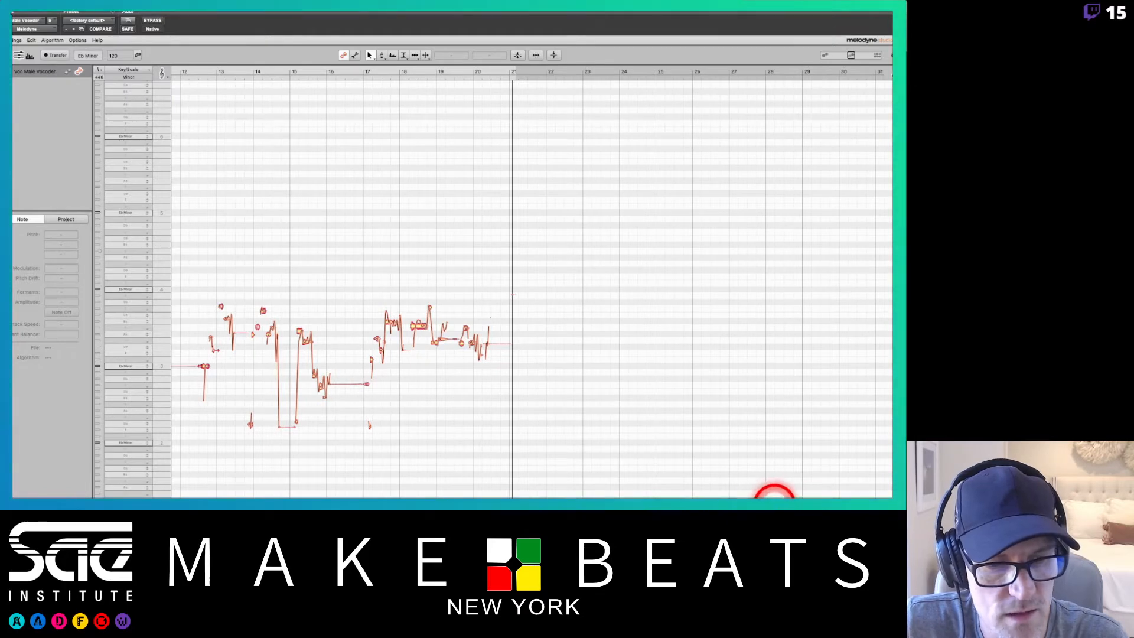
{"action": "left_click_drag", "start_coordinate": [704, 496], "coordinate": [587, 498]}
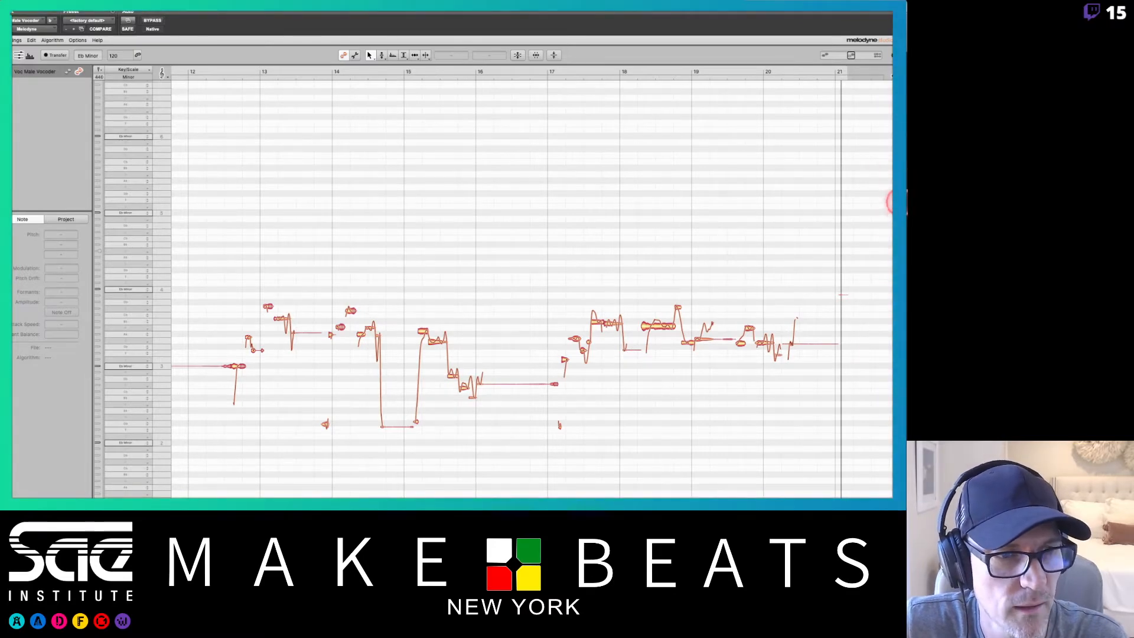
{"action": "left_click_drag", "start_coordinate": [892, 203], "coordinate": [887, 352]}
{"action": "left_click_drag", "start_coordinate": [886, 464], "coordinate": [888, 425]}
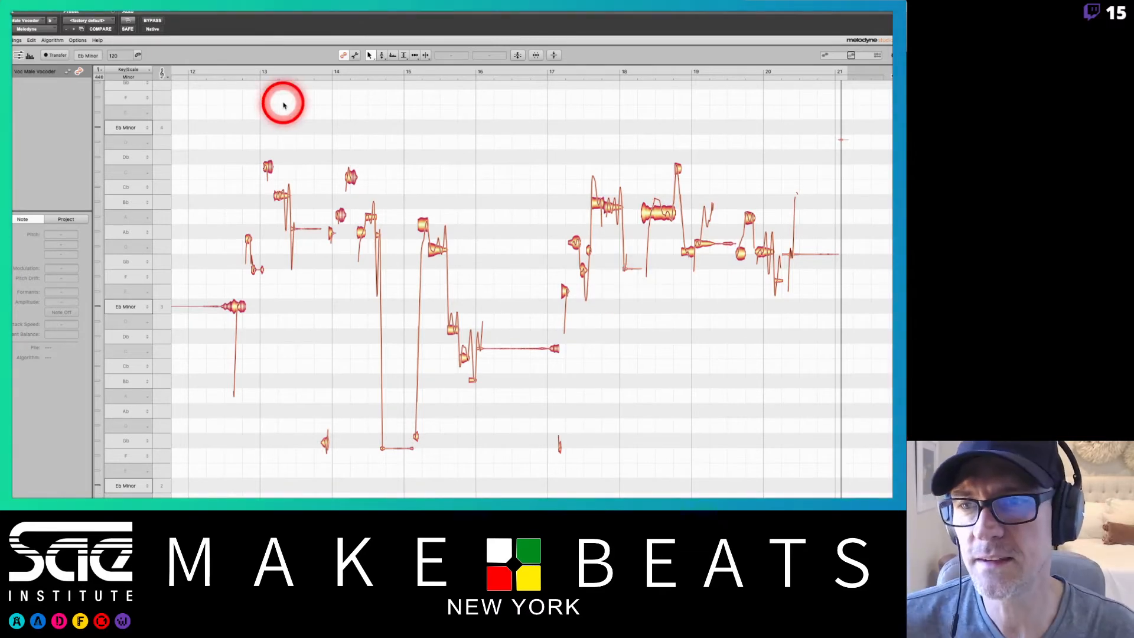
Control playback of the transferred vocal and switch off Melodyne's time grid
{"action": "key", "text": "space"}
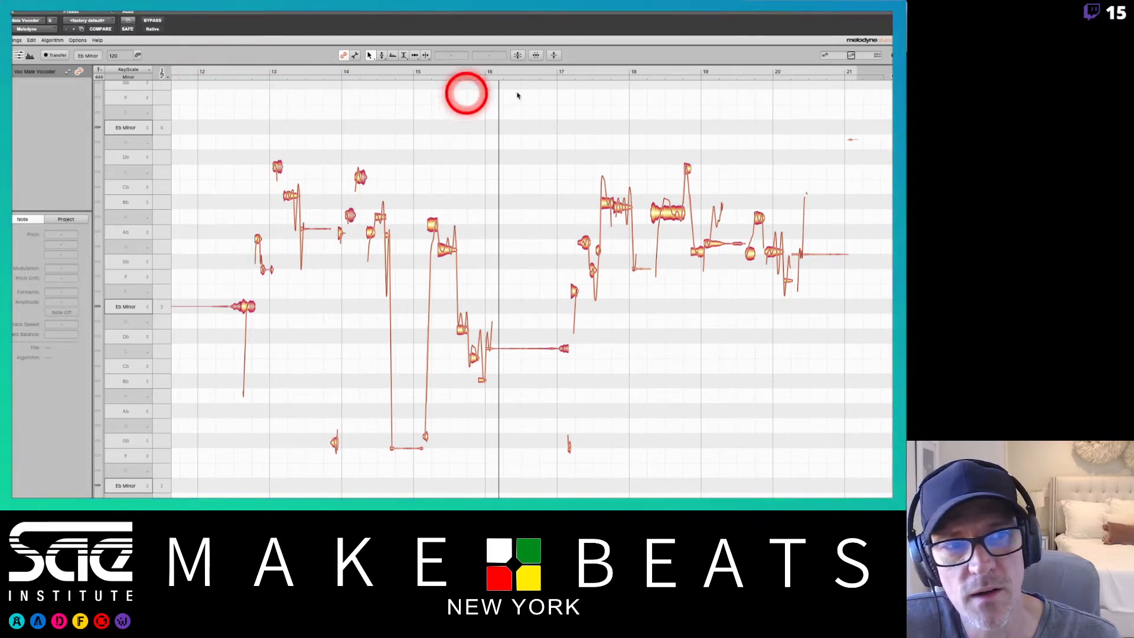
{"action": "left_click", "coordinate": [79, 40]}
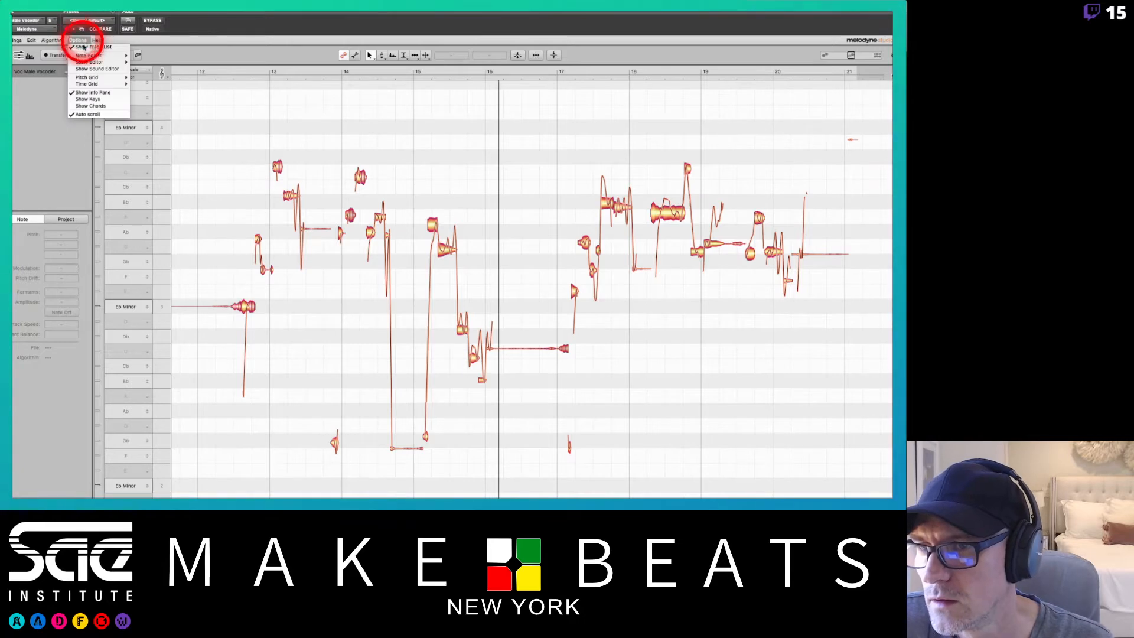
{"action": "mouse_move", "coordinate": [91, 86]}
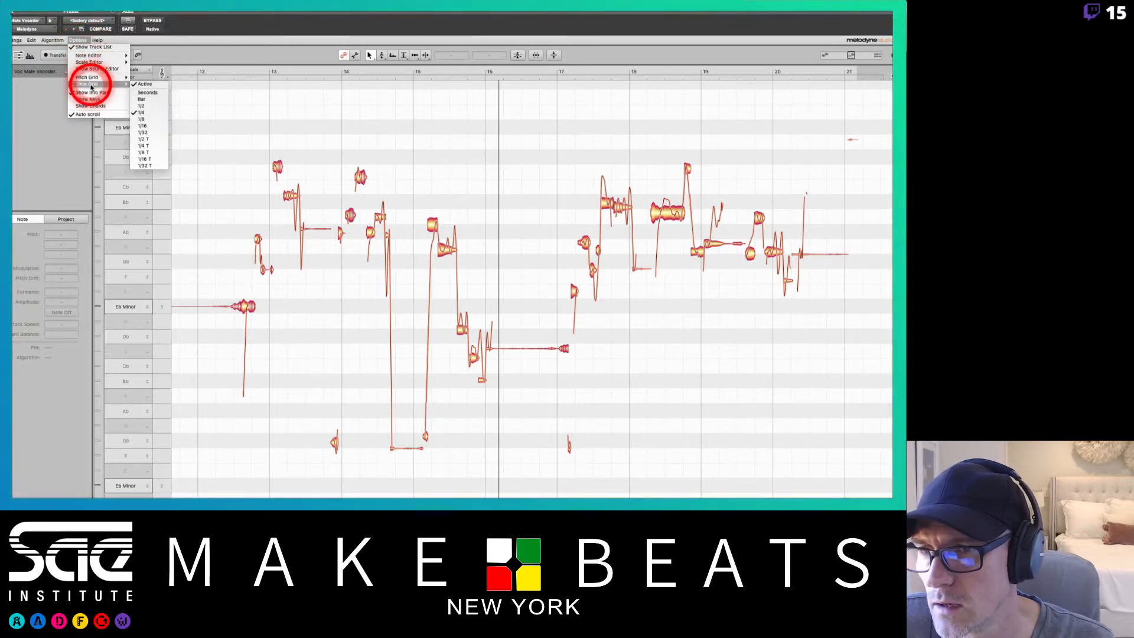
{"action": "left_click", "coordinate": [139, 85]}
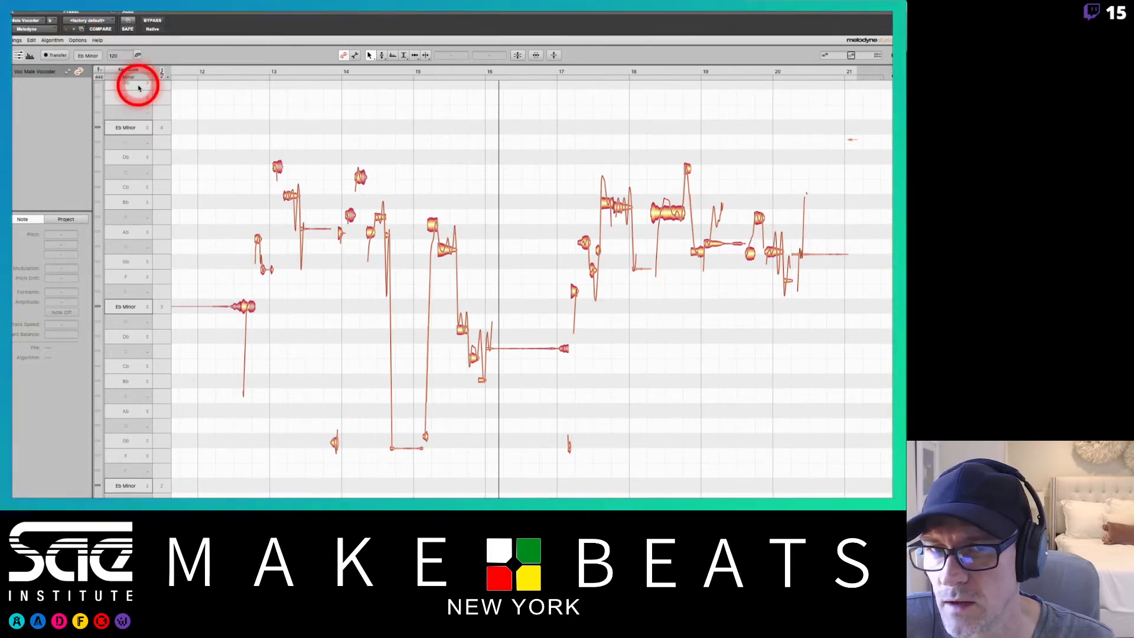
{"action": "left_click", "coordinate": [79, 40]}
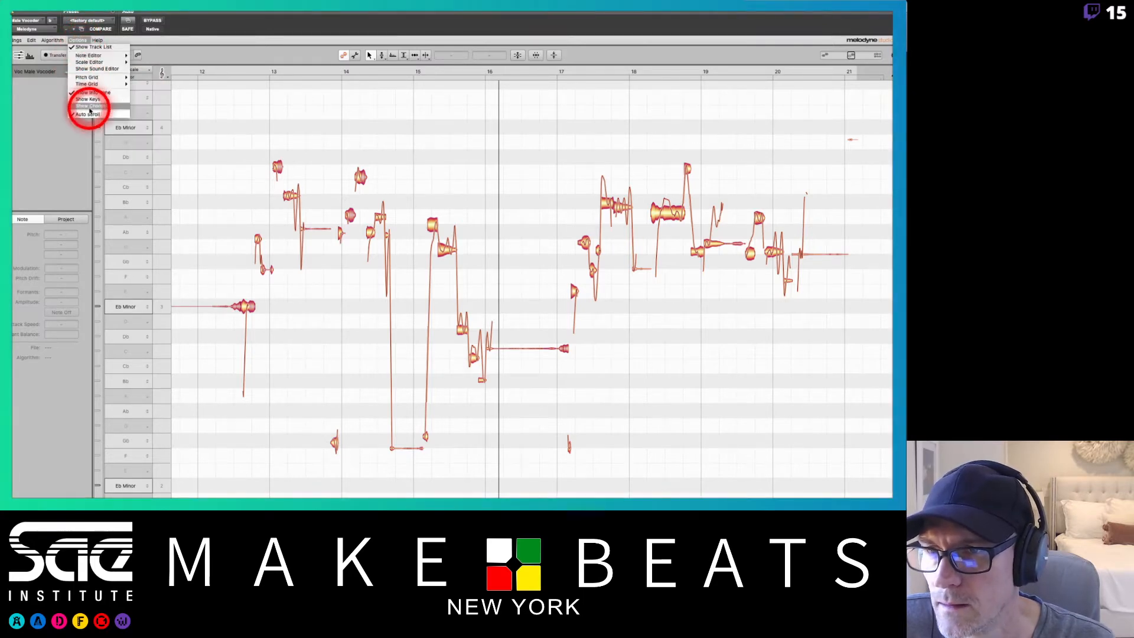
{"action": "mouse_move", "coordinate": [92, 63]}
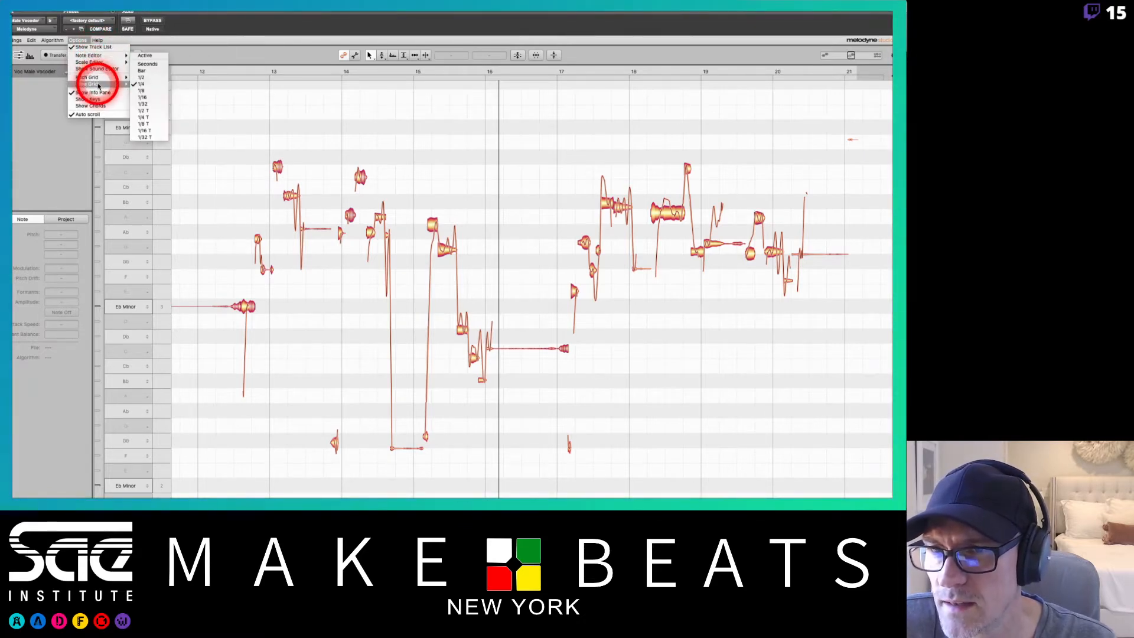
{"action": "left_click", "coordinate": [51, 40]}
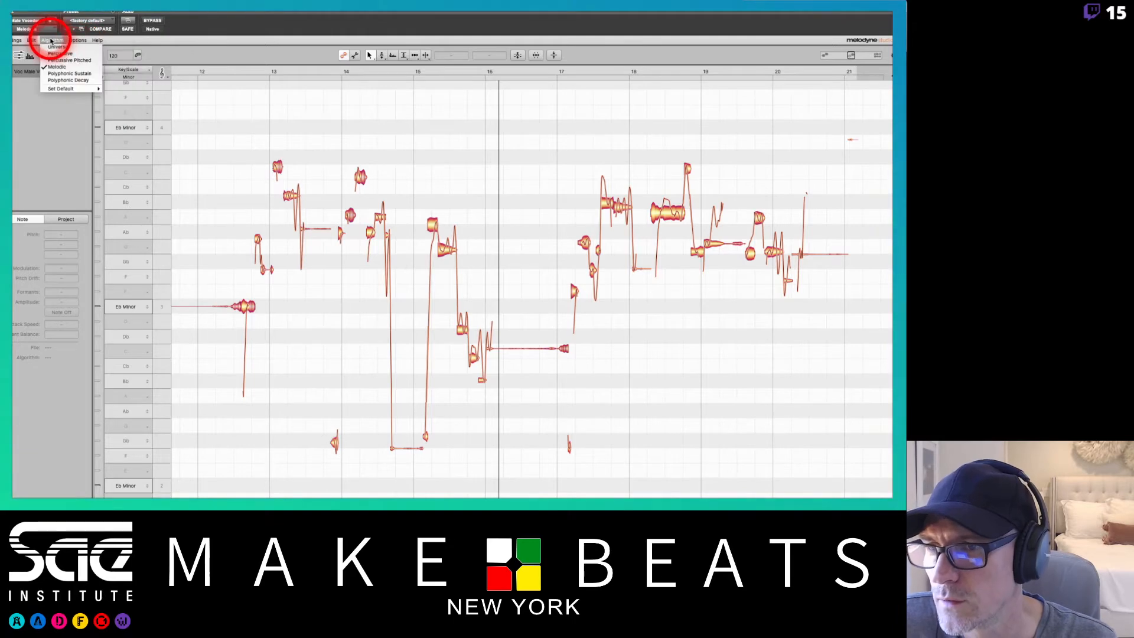
{"action": "left_click", "coordinate": [37, 39]}
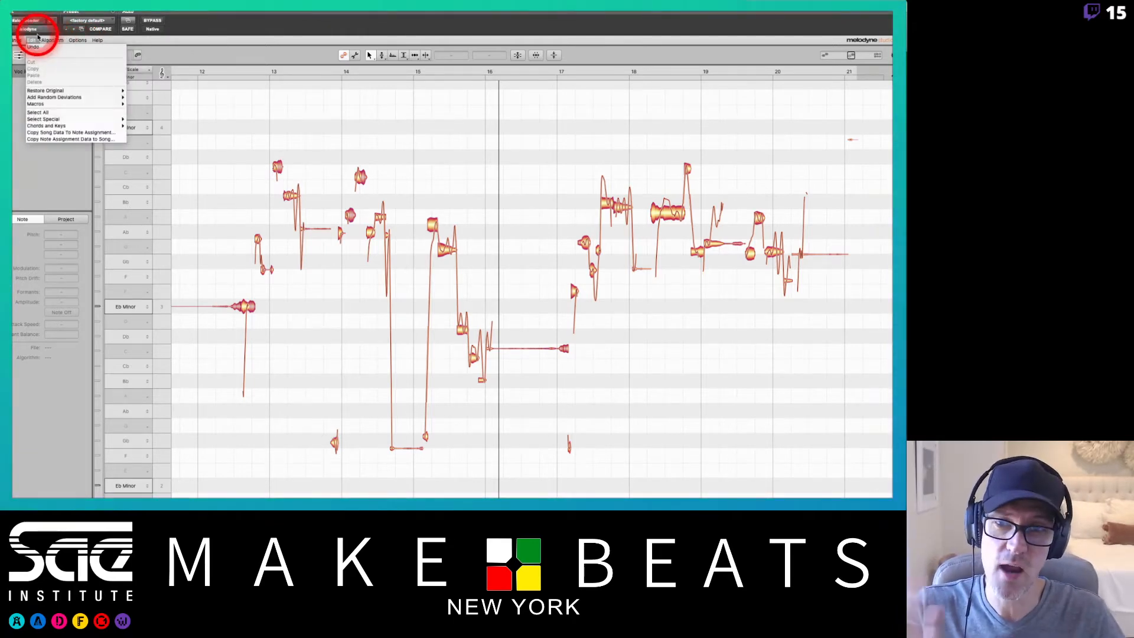
{"action": "mouse_move", "coordinate": [52, 40]}
{"action": "mouse_move", "coordinate": [61, 89]}
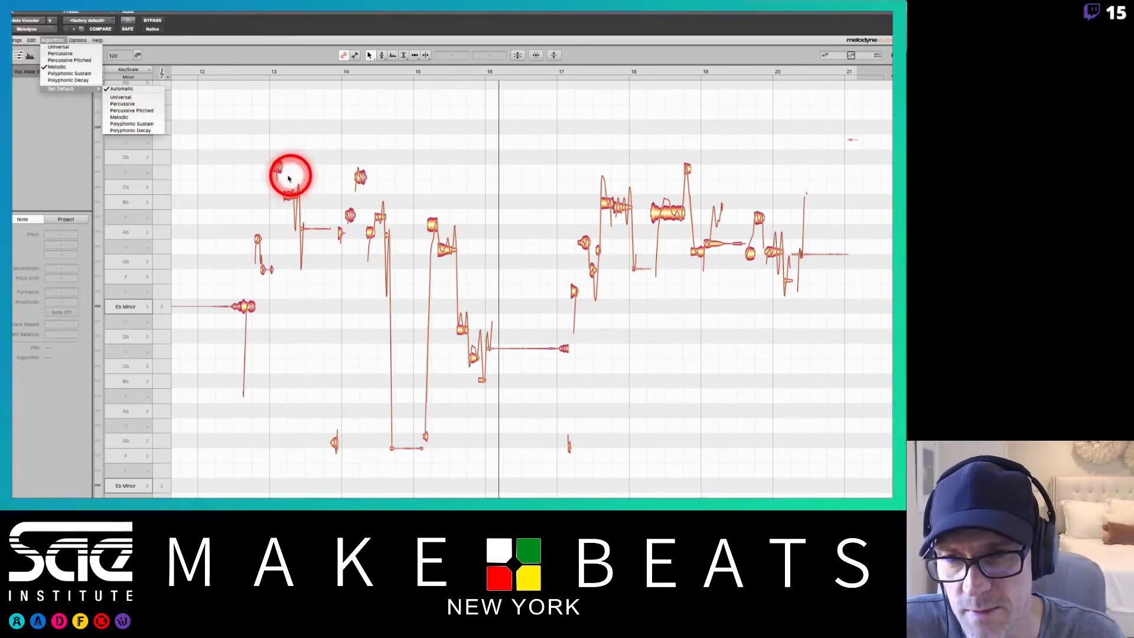
{"action": "left_click", "coordinate": [252, 293]}
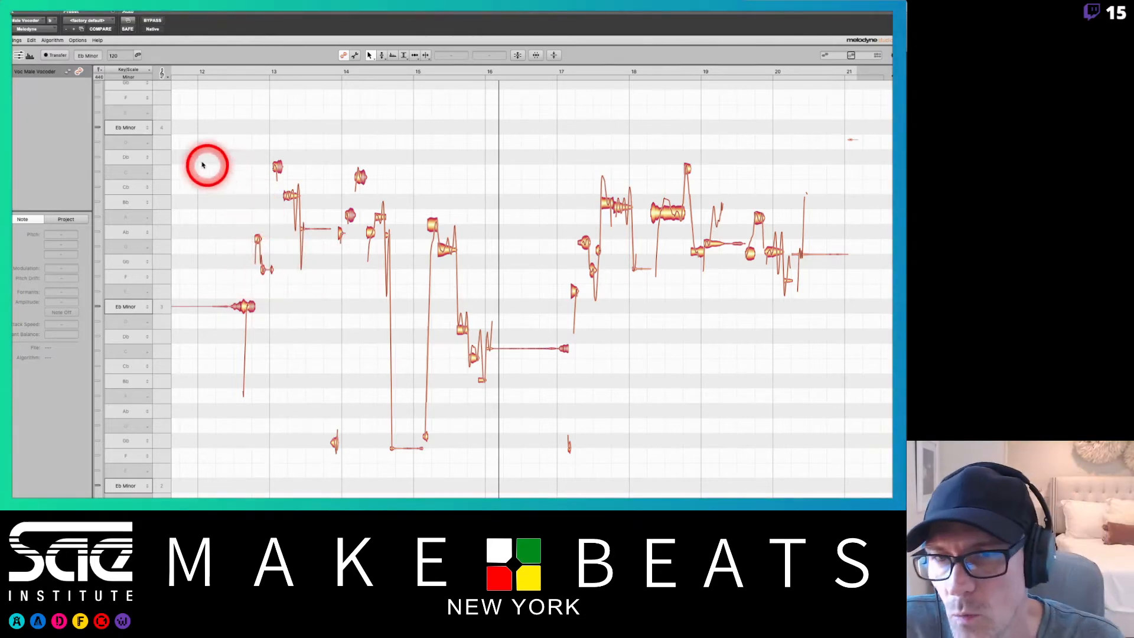
Select the vocal notes from bar 12 to bar 21 and correct their pitch with Pitch Center at 100 %
{"action": "left_click_drag", "start_coordinate": [198, 150], "coordinate": [860, 476]}
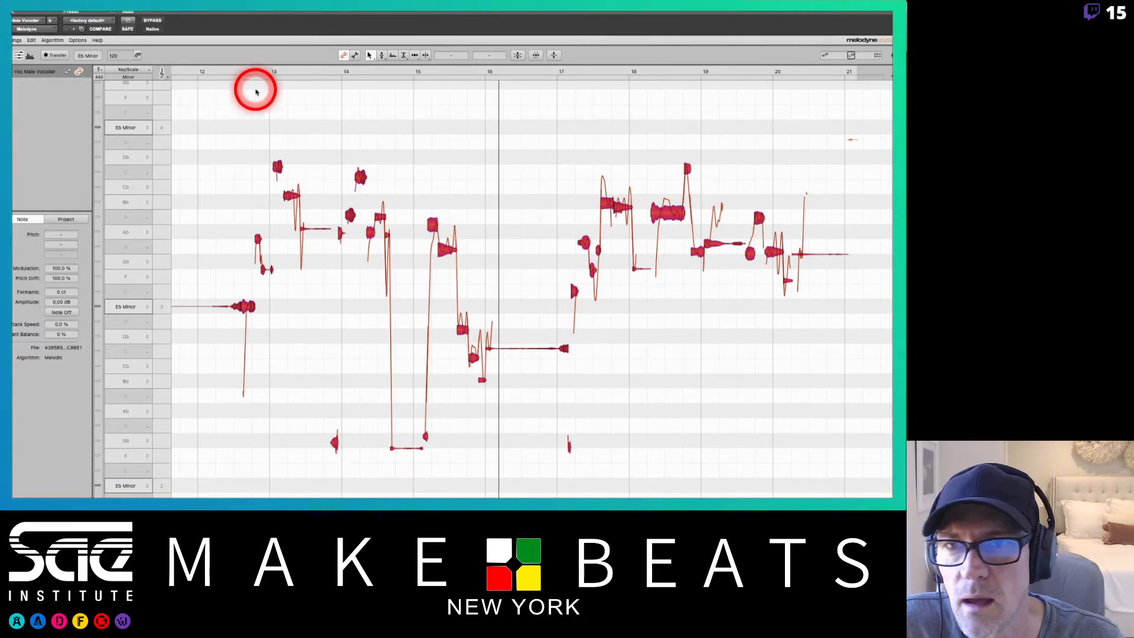
{"action": "left_click", "coordinate": [149, 70]}
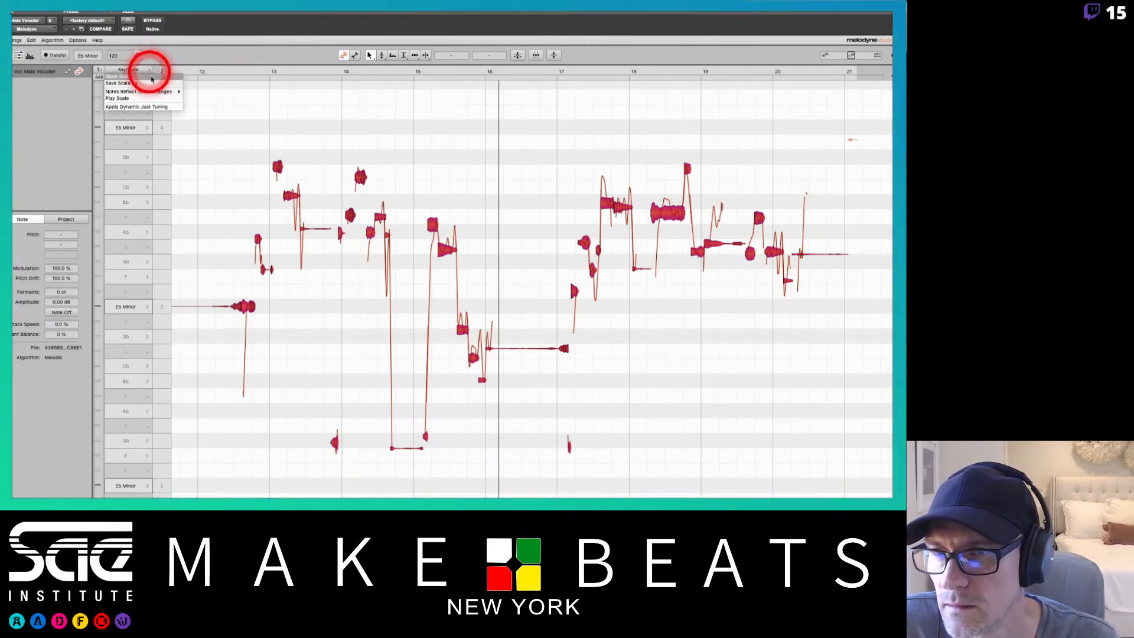
{"action": "mouse_move", "coordinate": [155, 95]}
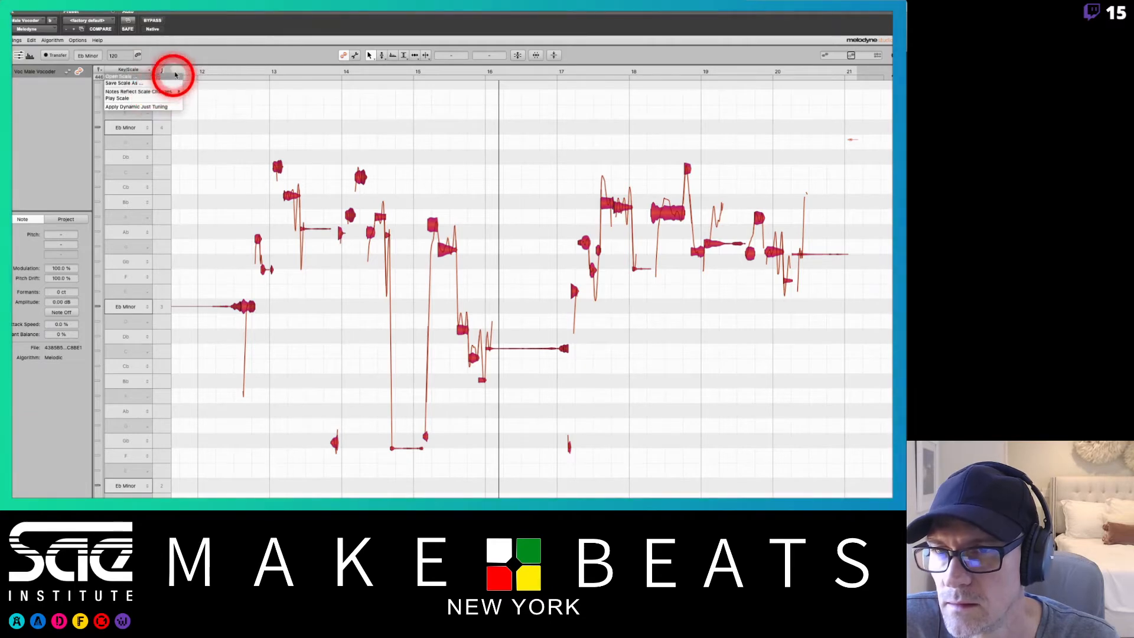
{"action": "left_click", "coordinate": [180, 55]}
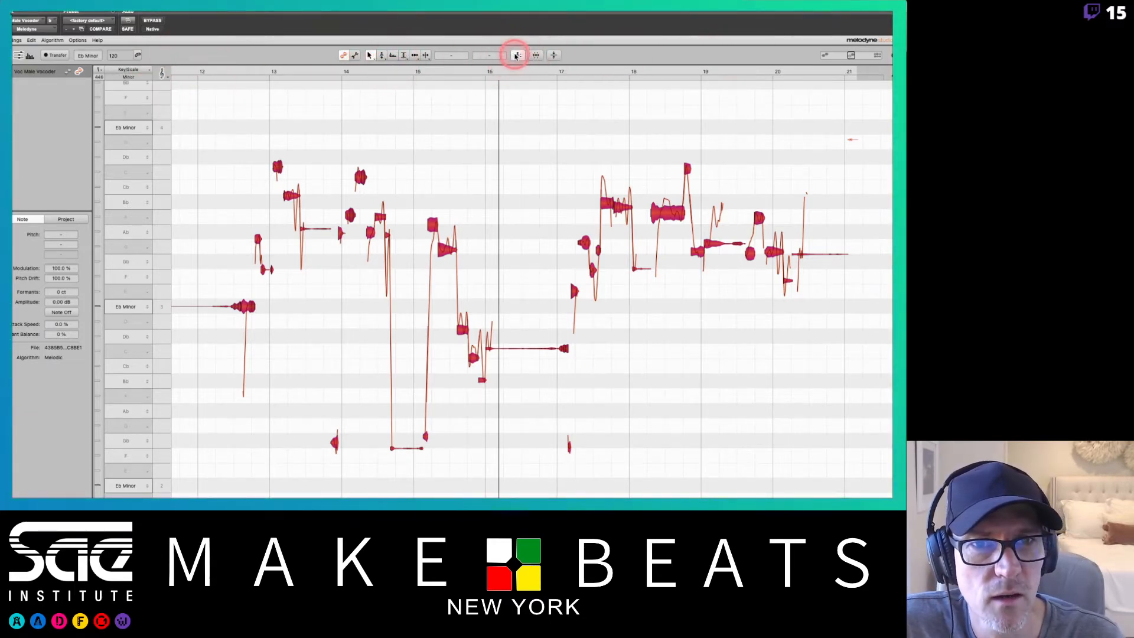
{"action": "left_click", "coordinate": [516, 56]}
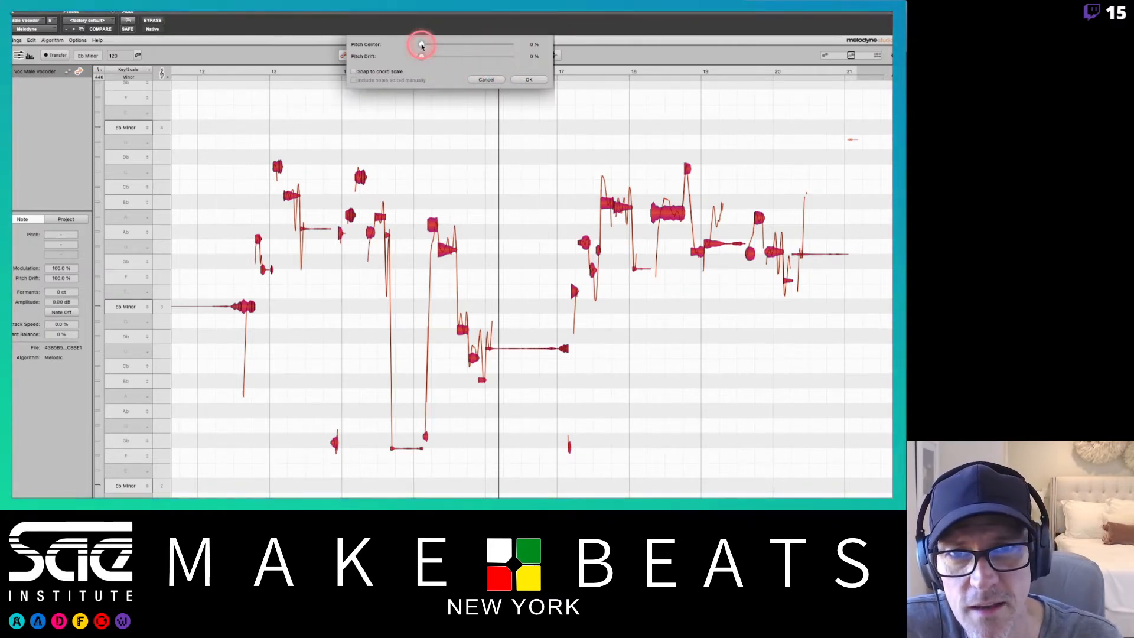
{"action": "left_click_drag", "start_coordinate": [463, 49], "coordinate": [520, 62]}
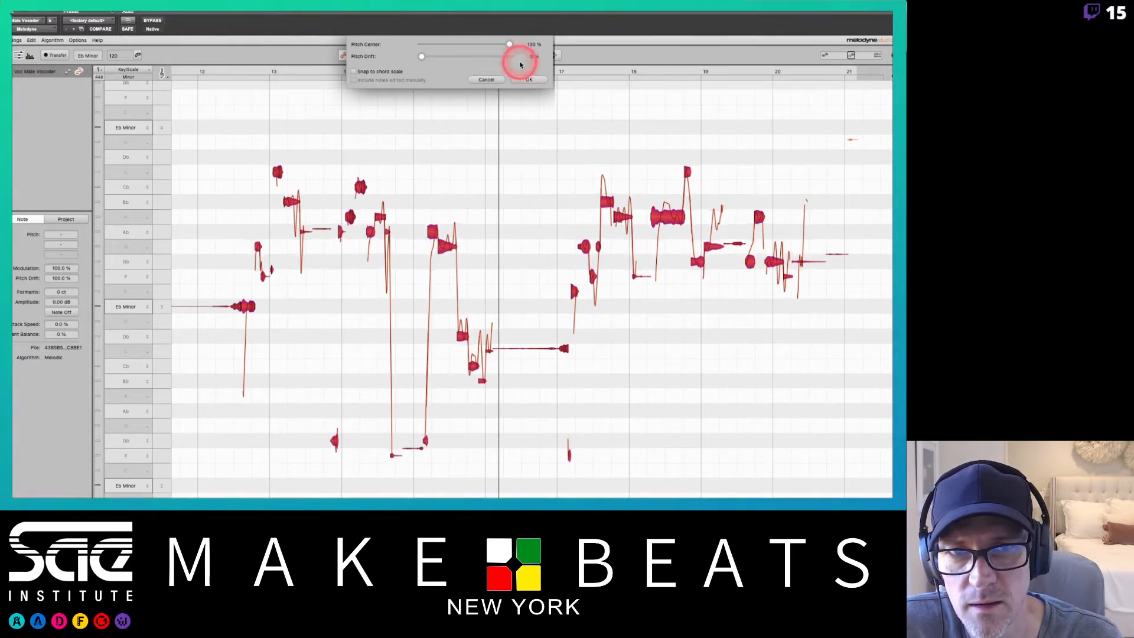
{"action": "left_click", "coordinate": [528, 79]}
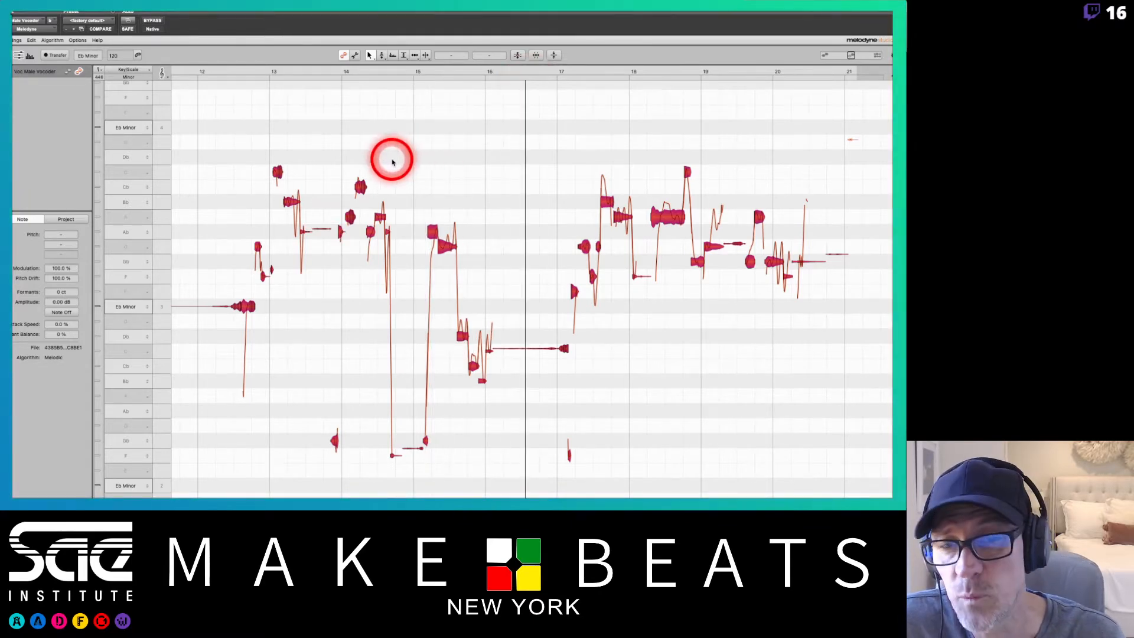
Split the sustained Eb note just before bar 13 at two points with the Note Separation tool
{"action": "left_click", "coordinate": [247, 288]}
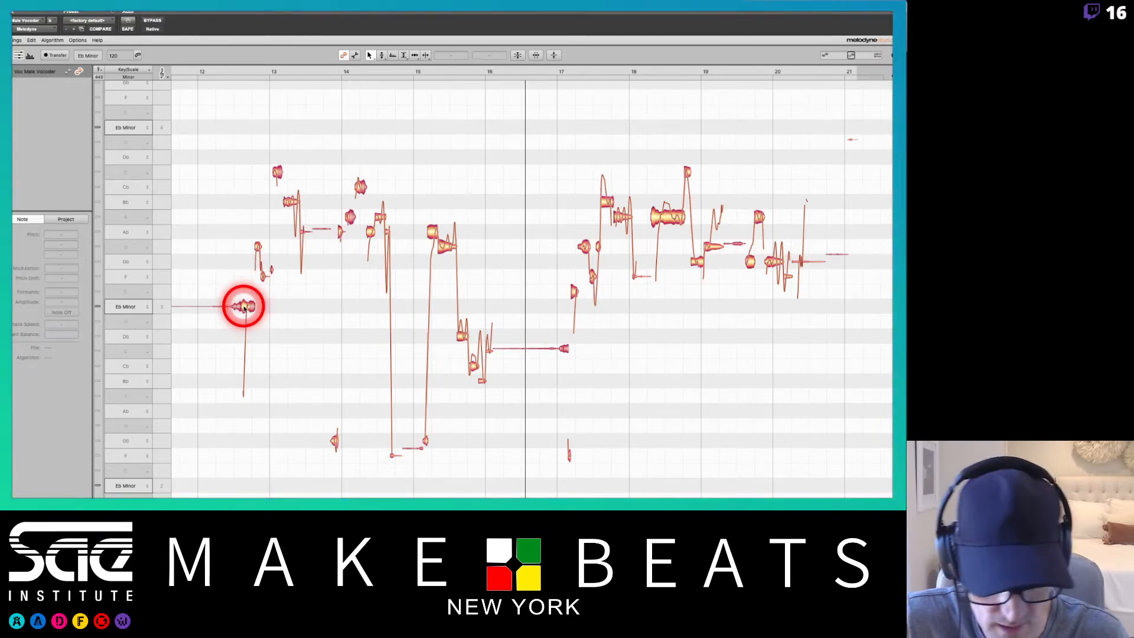
{"action": "right_click", "coordinate": [312, 297]}
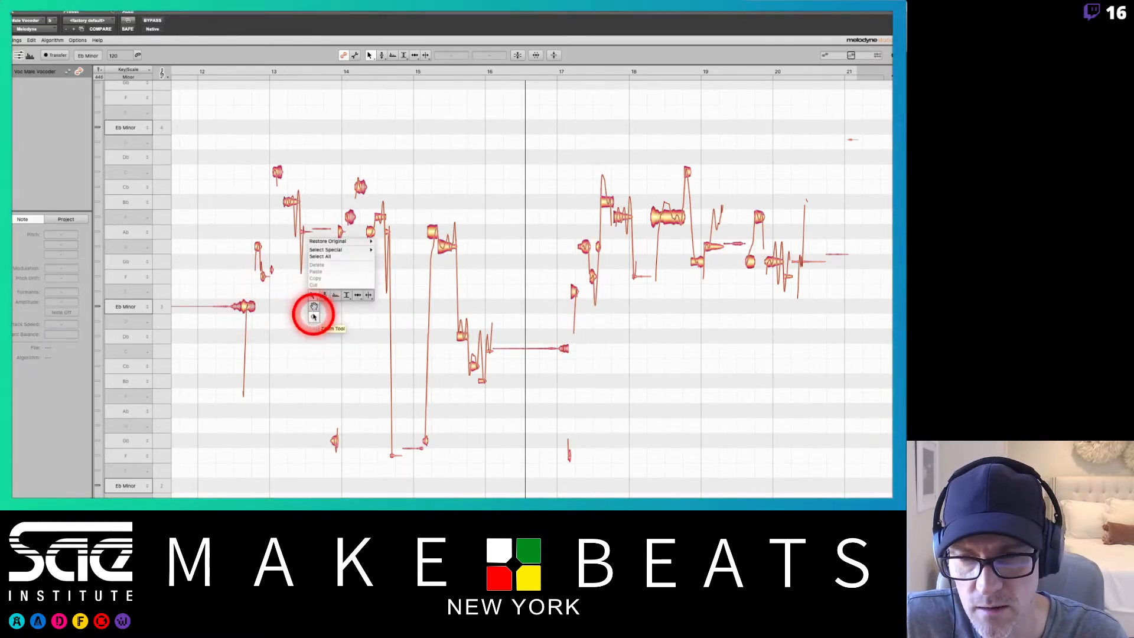
{"action": "left_click", "coordinate": [313, 317]}
{"action": "left_click", "coordinate": [371, 313]}
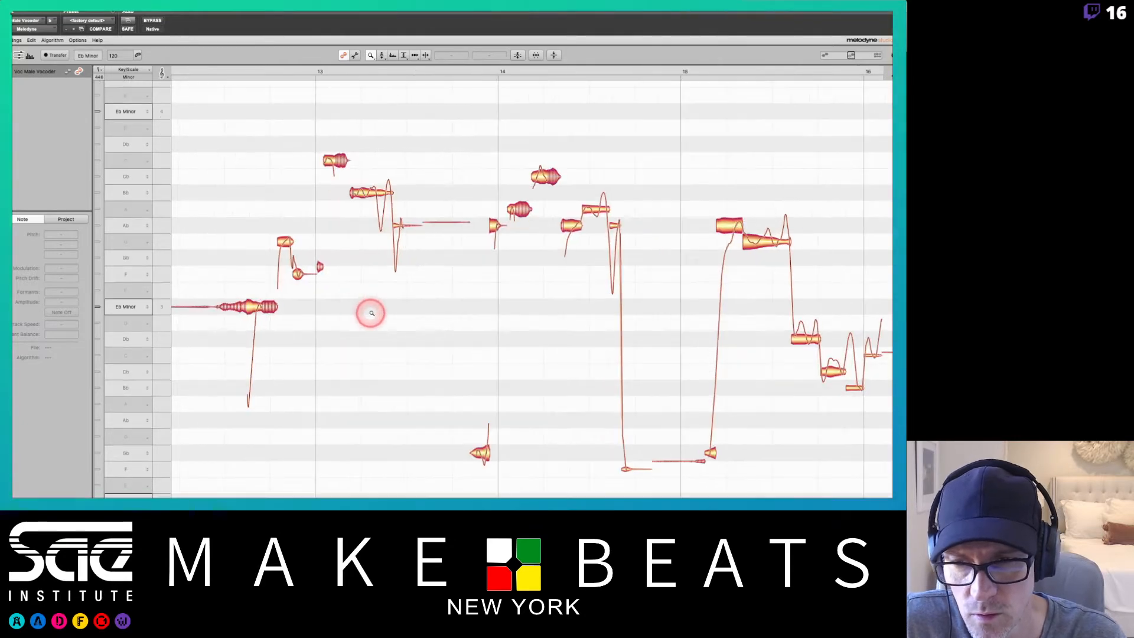
{"action": "left_click_drag", "start_coordinate": [371, 313], "coordinate": [377, 384]}
{"action": "right_click", "coordinate": [378, 385]}
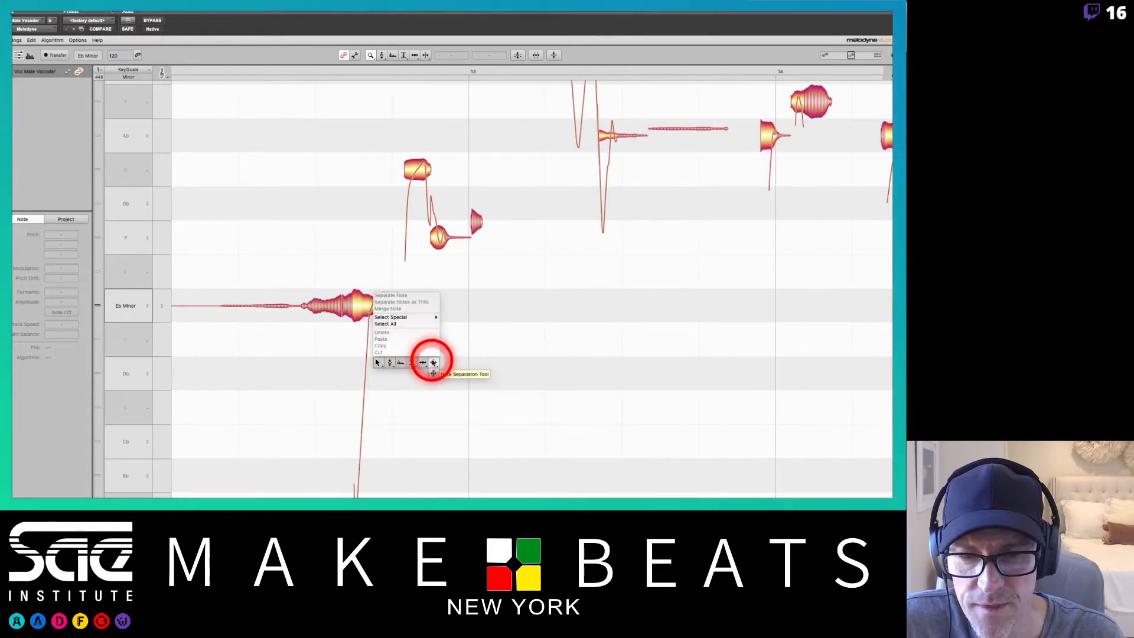
{"action": "left_click", "coordinate": [433, 362]}
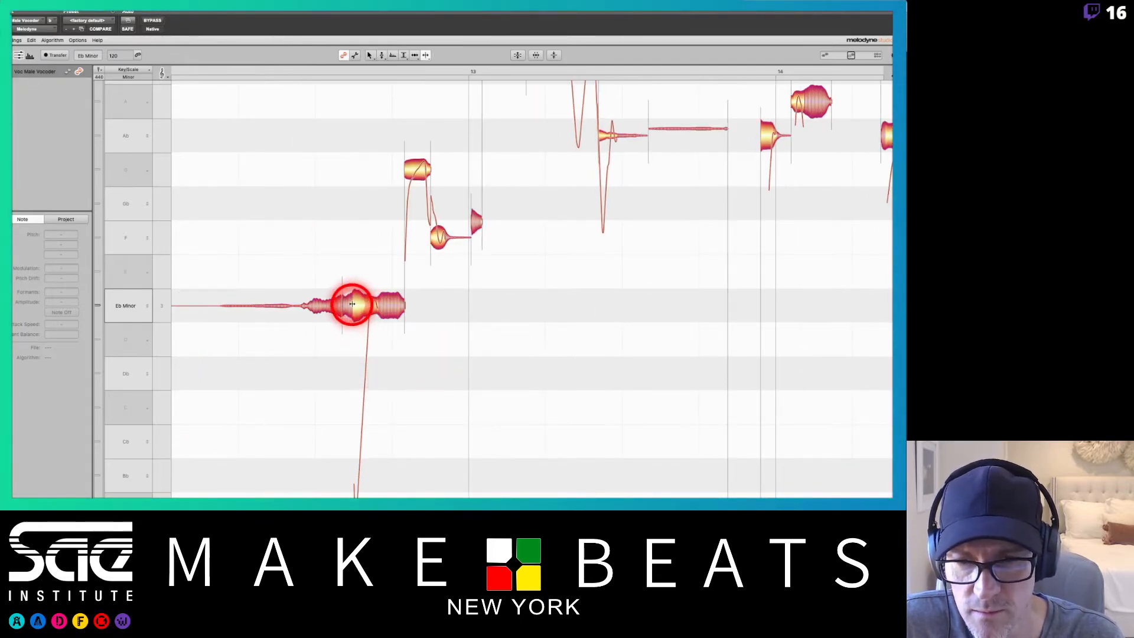
{"action": "left_click", "coordinate": [352, 304]}
{"action": "left_click", "coordinate": [374, 304]}
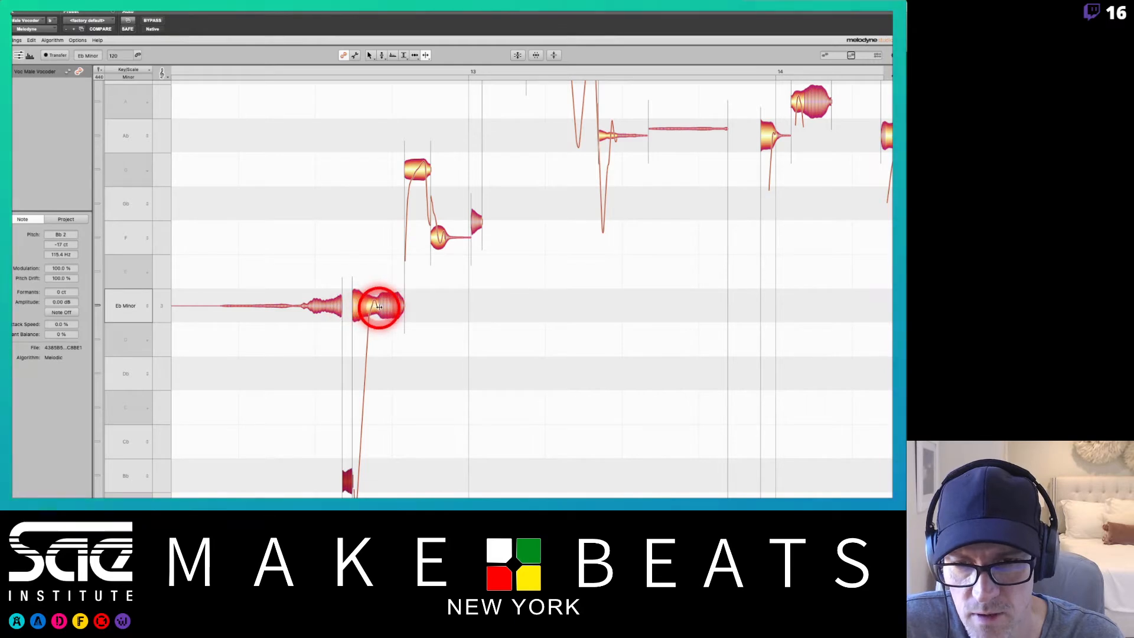
{"action": "left_click", "coordinate": [377, 307]}
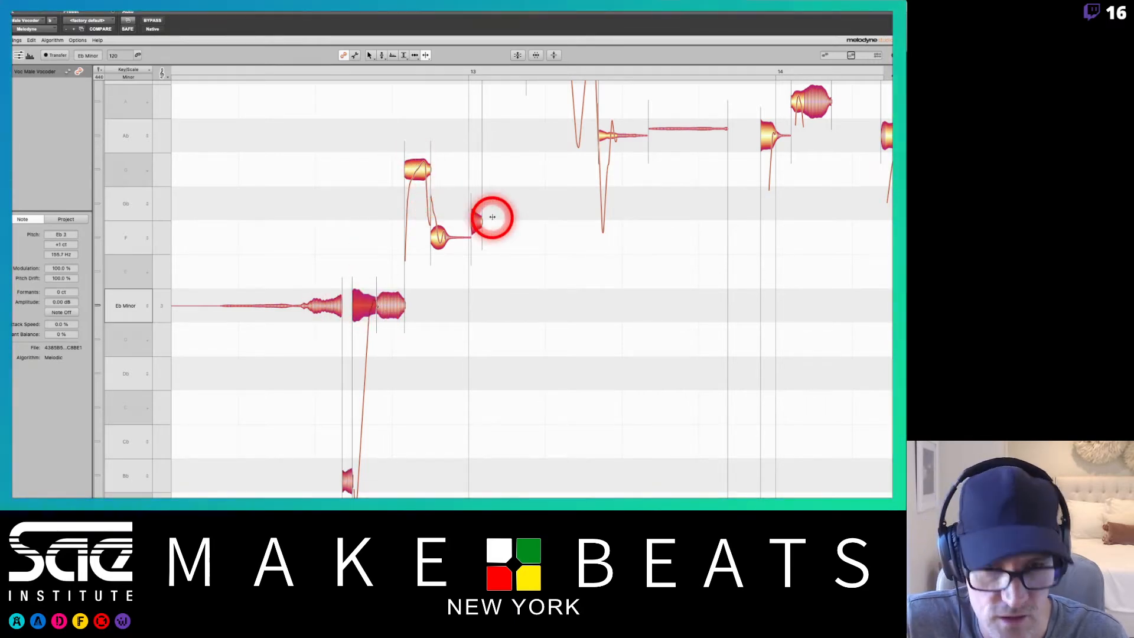
Set Melodyne's key to F Major
{"action": "right_click", "coordinate": [563, 220]}
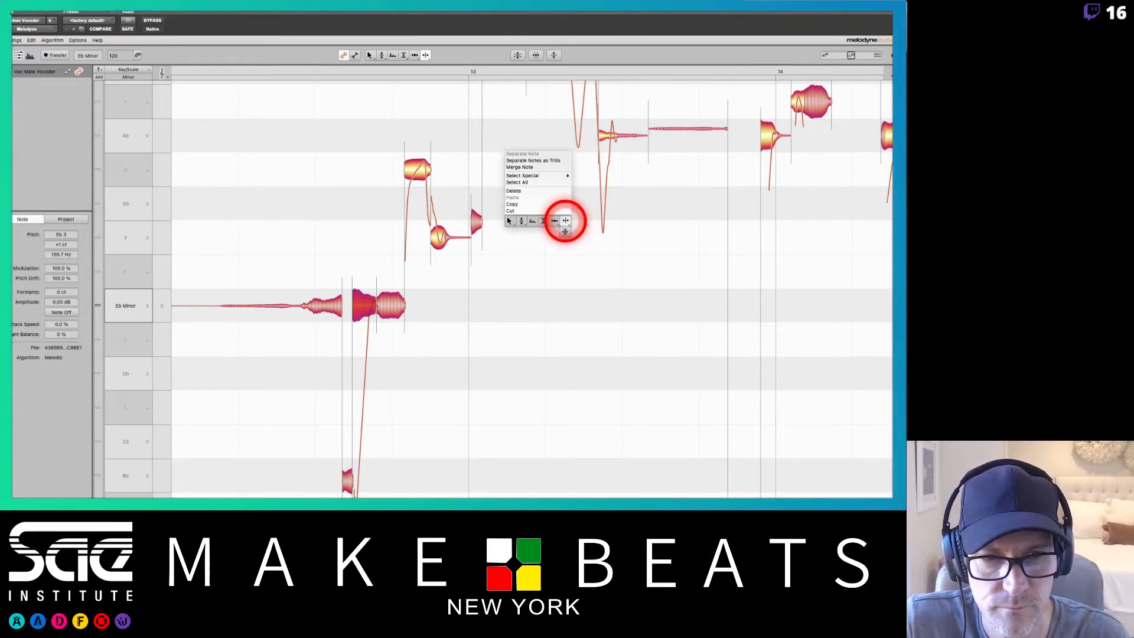
{"action": "left_click", "coordinate": [509, 222]}
{"action": "left_click_drag", "start_coordinate": [508, 264], "coordinate": [509, 165]}
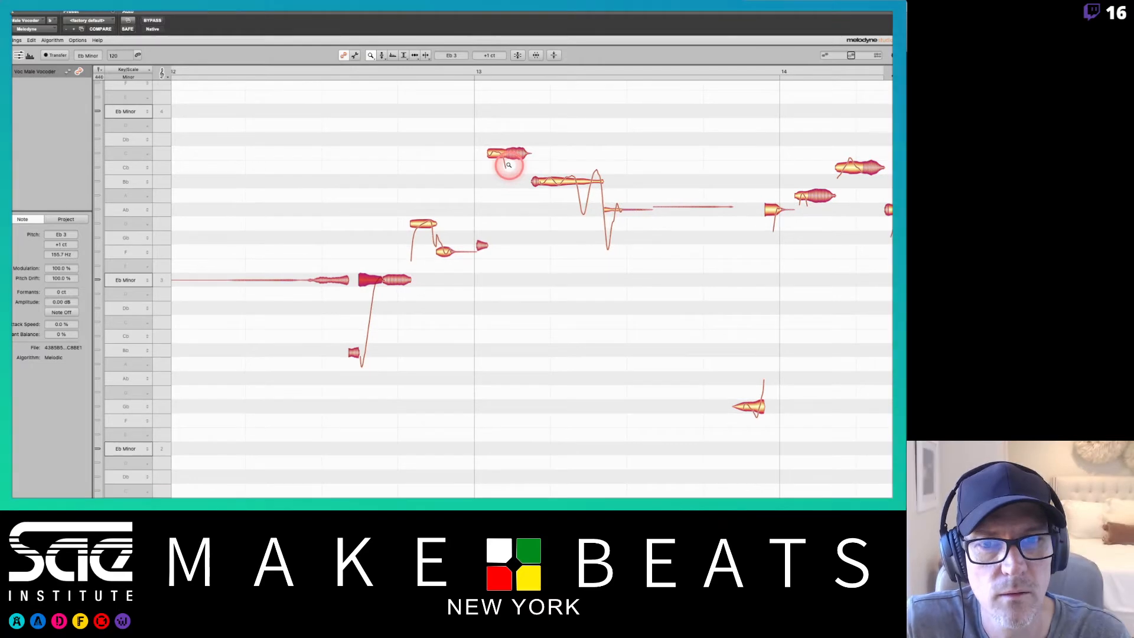
{"action": "left_click", "coordinate": [489, 239]}
{"action": "left_click_drag", "start_coordinate": [489, 239], "coordinate": [318, 284]}
{"action": "right_click", "coordinate": [425, 262]}
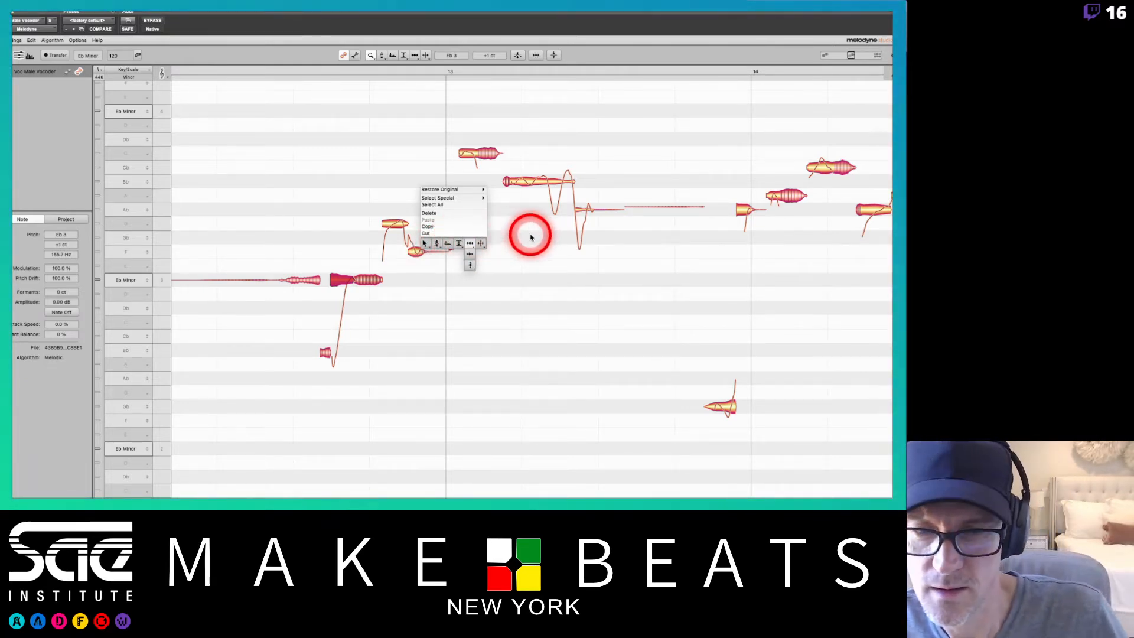
{"action": "left_click", "coordinate": [530, 237]}
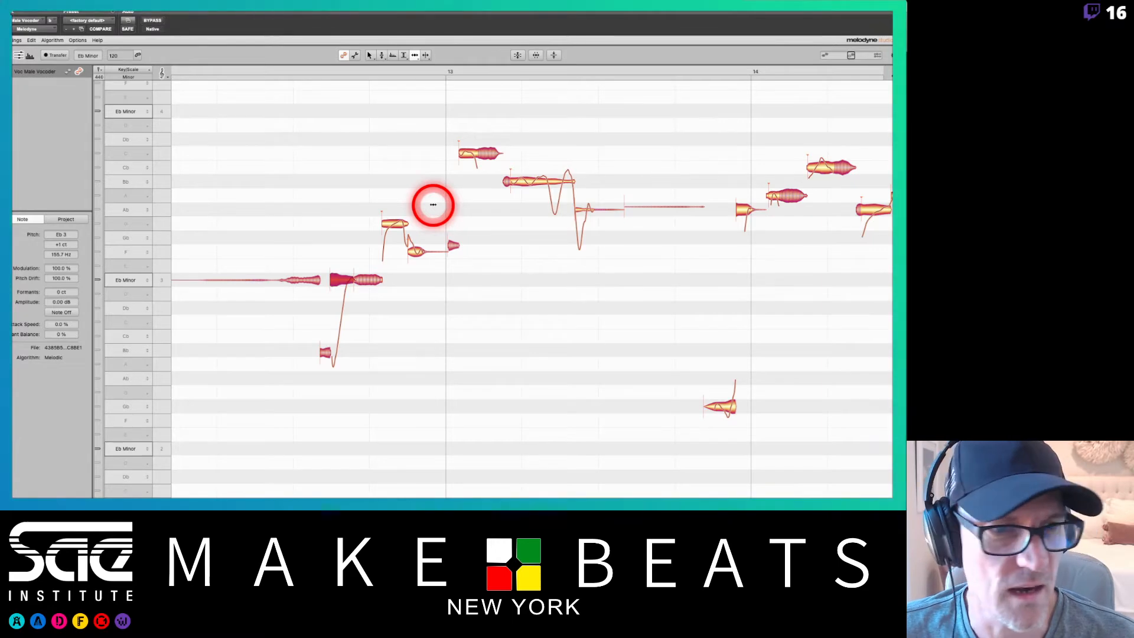
{"action": "scroll", "coordinate": [433, 204], "scroll_direction": "right", "scroll_amount": 3}
{"action": "scroll", "coordinate": [432, 205], "scroll_direction": "left", "scroll_amount": 5}
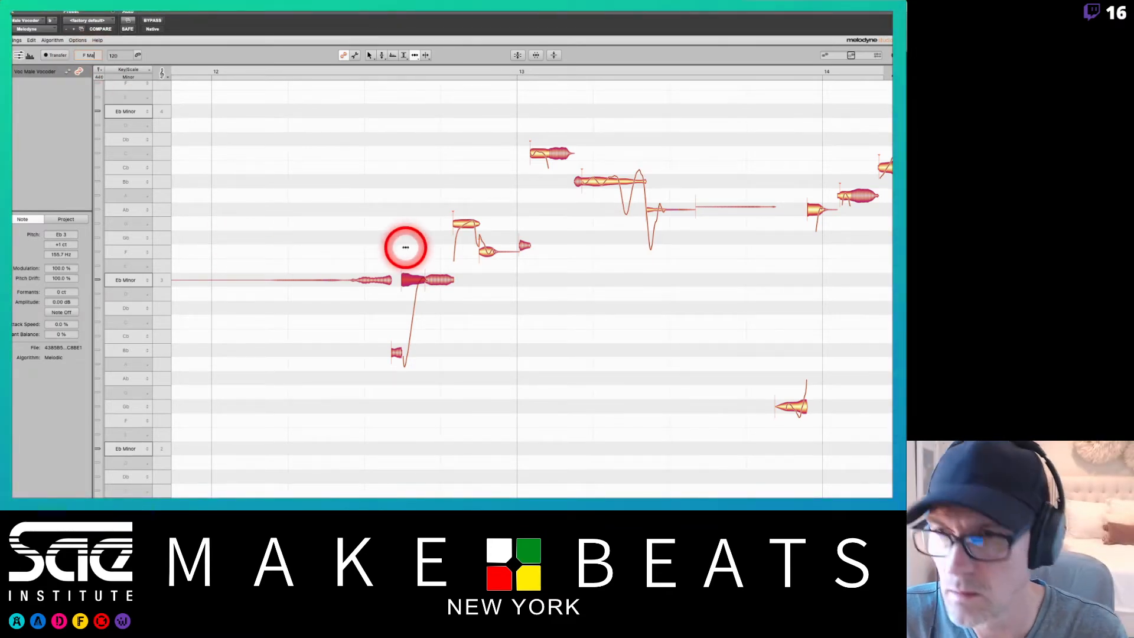
{"action": "type", "text": "jor"}
{"action": "key", "text": "Return"}
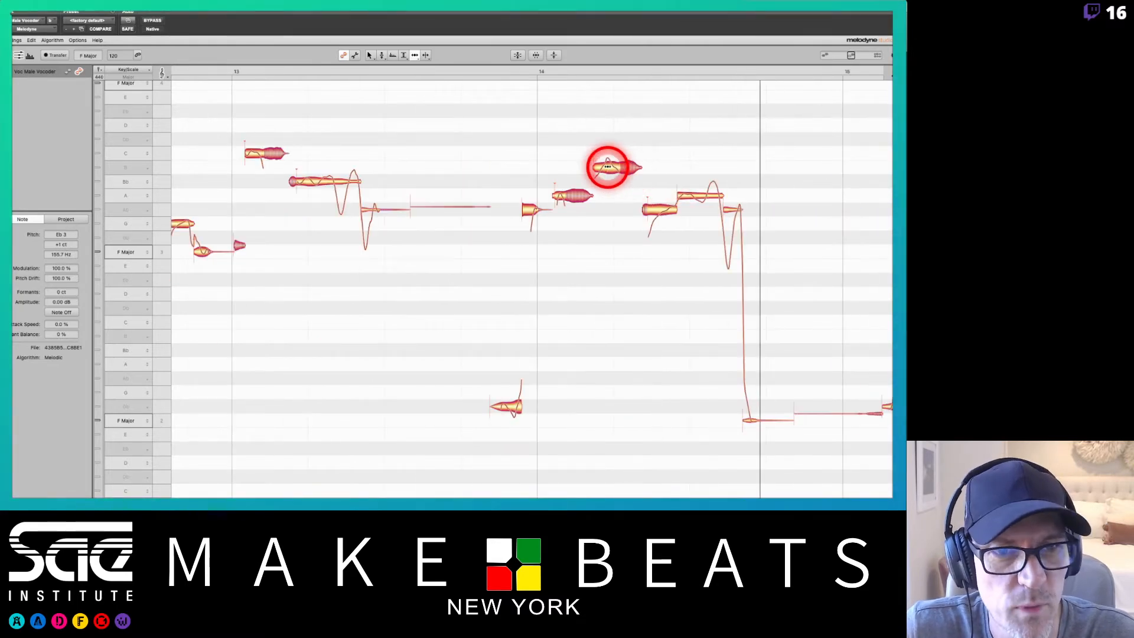
Retune notes around bar 14 with the Pitch tool: the highest to C4, the one before the bar to A3, and two Ab notes to G3
{"action": "right_click", "coordinate": [607, 169]}
{"action": "left_click", "coordinate": [576, 167]}
{"action": "mouse_move", "coordinate": [612, 162]}
{"action": "left_mouse_down"}
{"action": "mouse_move", "coordinate": [600, 167]}
{"action": "mouse_move", "coordinate": [602, 156]}
{"action": "left_mouse_up"}
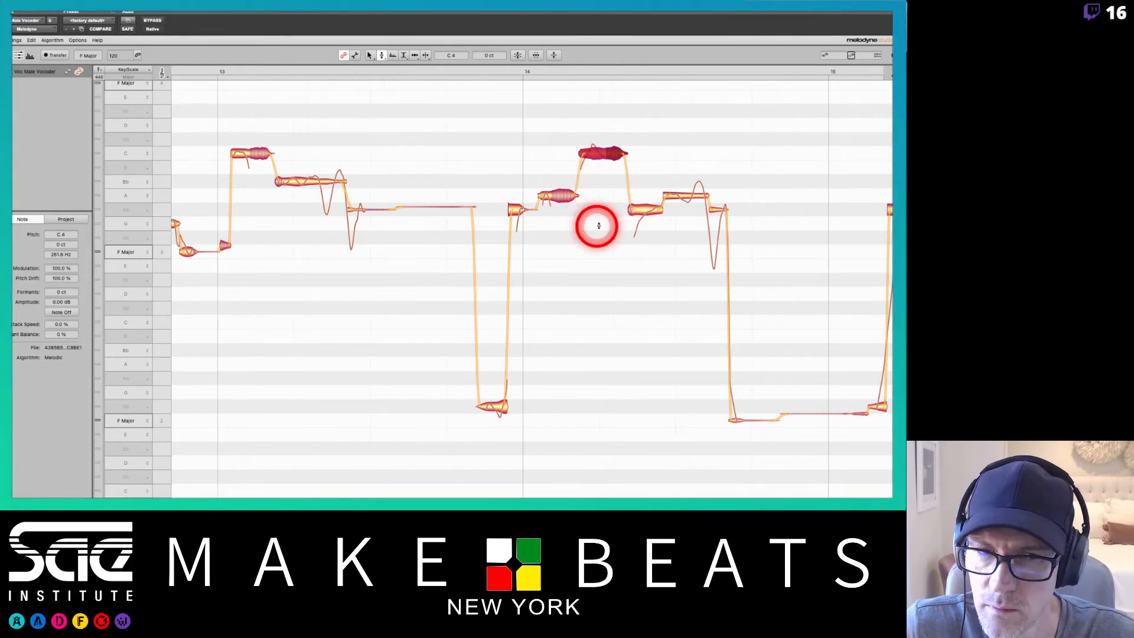
{"action": "left_click_drag", "start_coordinate": [484, 207], "coordinate": [483, 195]}
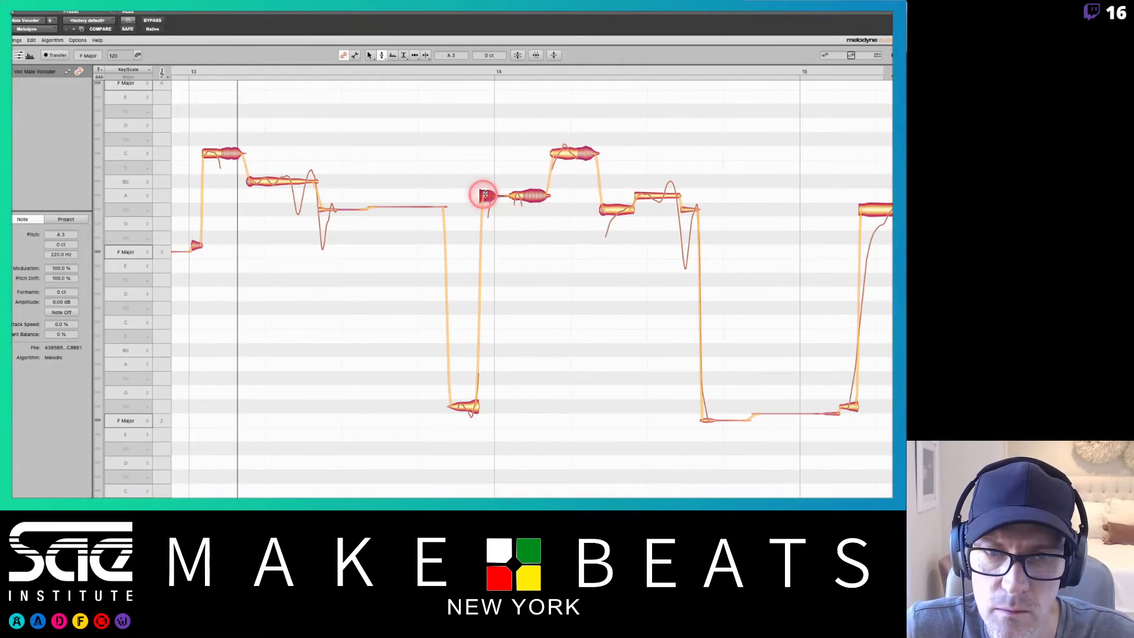
{"action": "left_click", "coordinate": [625, 206]}
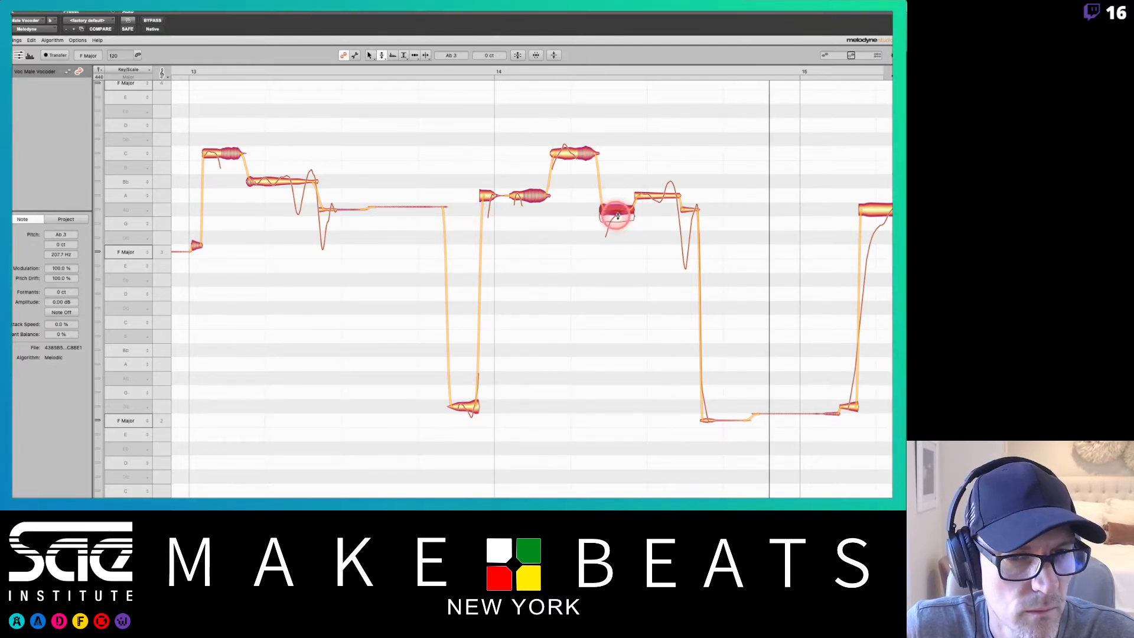
{"action": "left_click_drag", "start_coordinate": [685, 208], "coordinate": [681, 223]}
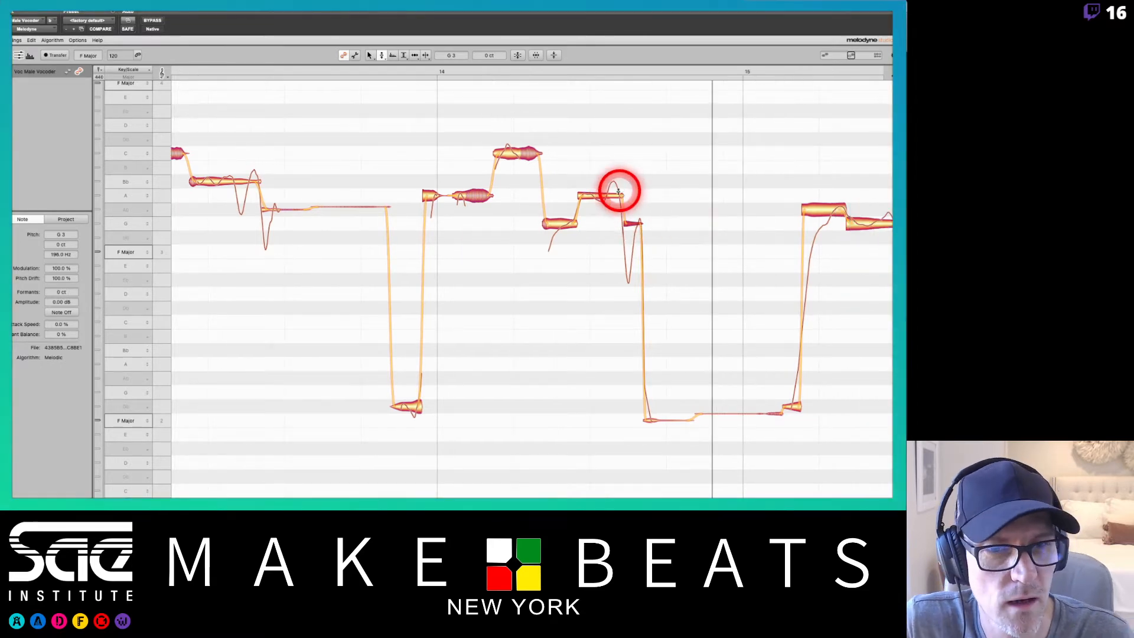
{"action": "left_click", "coordinate": [524, 56]}
{"action": "left_click_drag", "start_coordinate": [518, 47], "coordinate": [424, 48]}
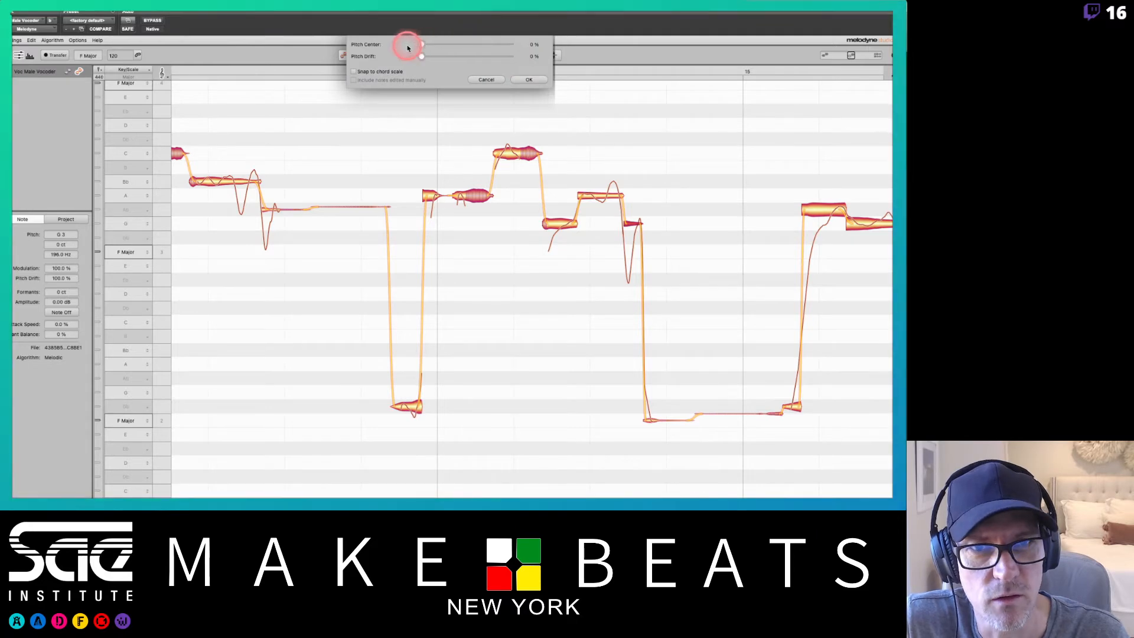
{"action": "left_click", "coordinate": [481, 79]}
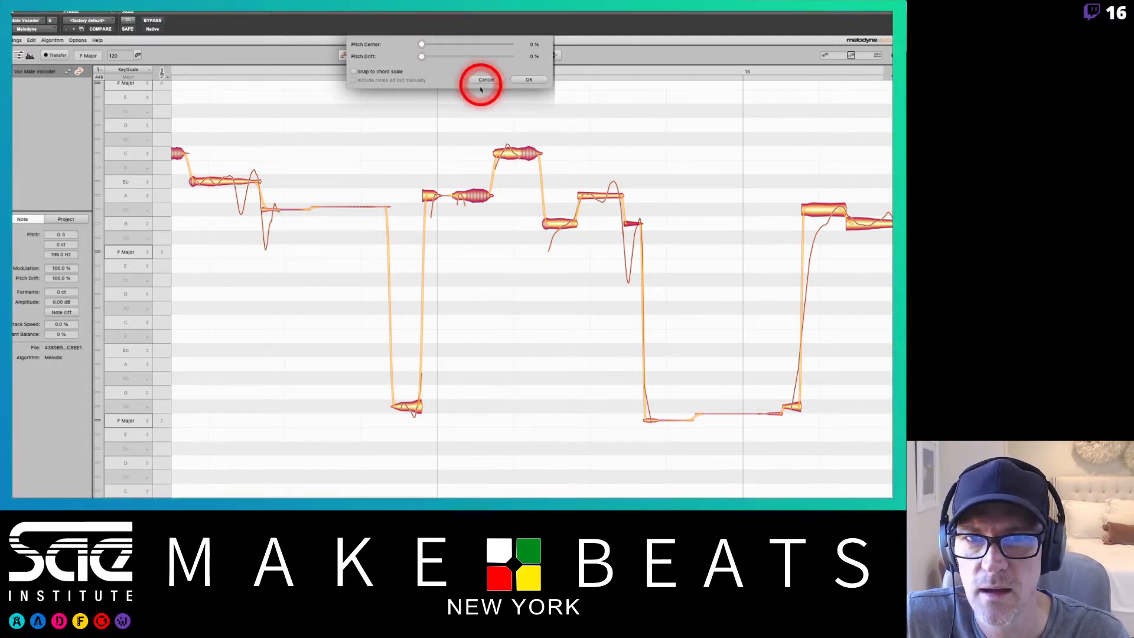
{"action": "left_click", "coordinate": [482, 83]}
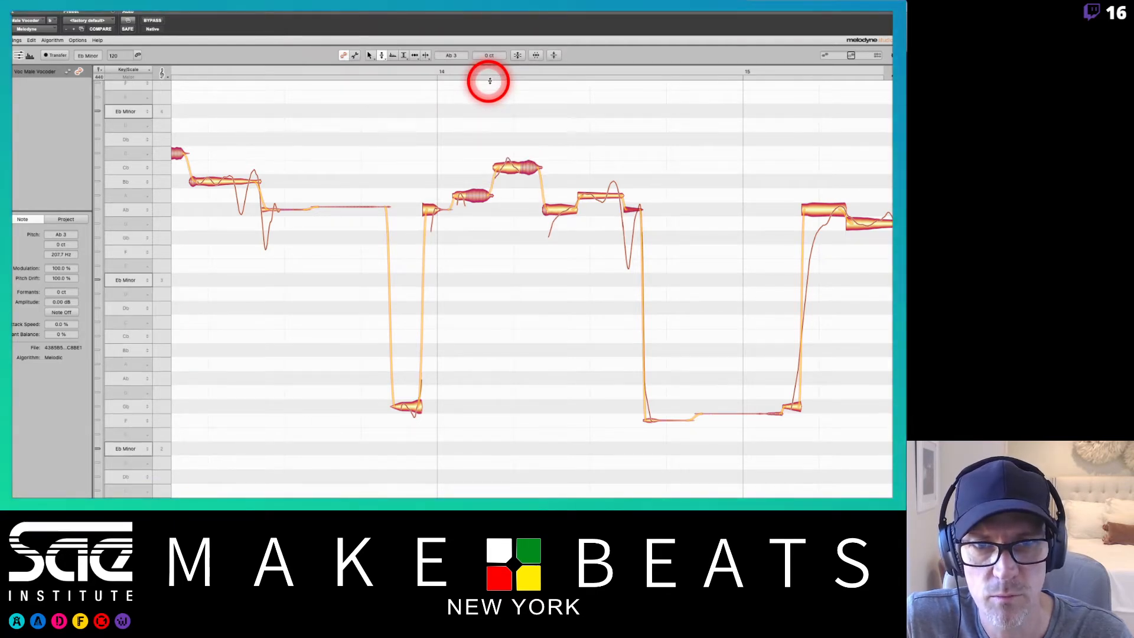
Undo the earlier retuning, key change and pitch correction, back to the uncorrected notes in Eb Minor
{"action": "scroll", "coordinate": [473, 116], "scroll_direction": "left", "scroll_amount": 3}
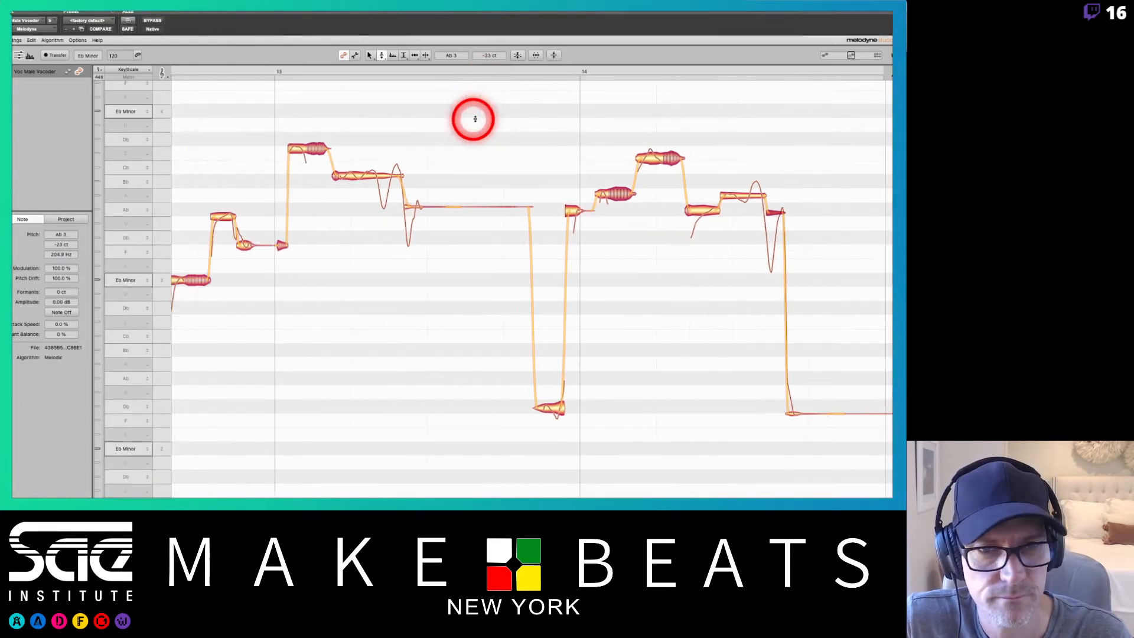
{"action": "scroll", "coordinate": [475, 118], "scroll_direction": "left", "scroll_amount": 1}
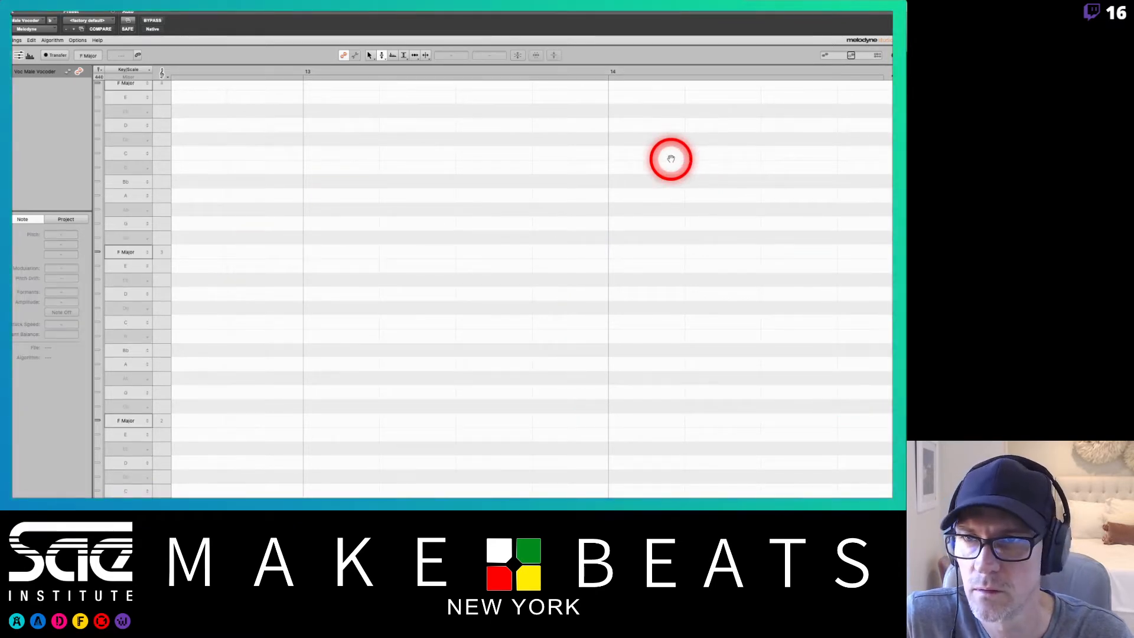
{"action": "scroll", "coordinate": [433, 182], "scroll_direction": "left", "scroll_amount": 3}
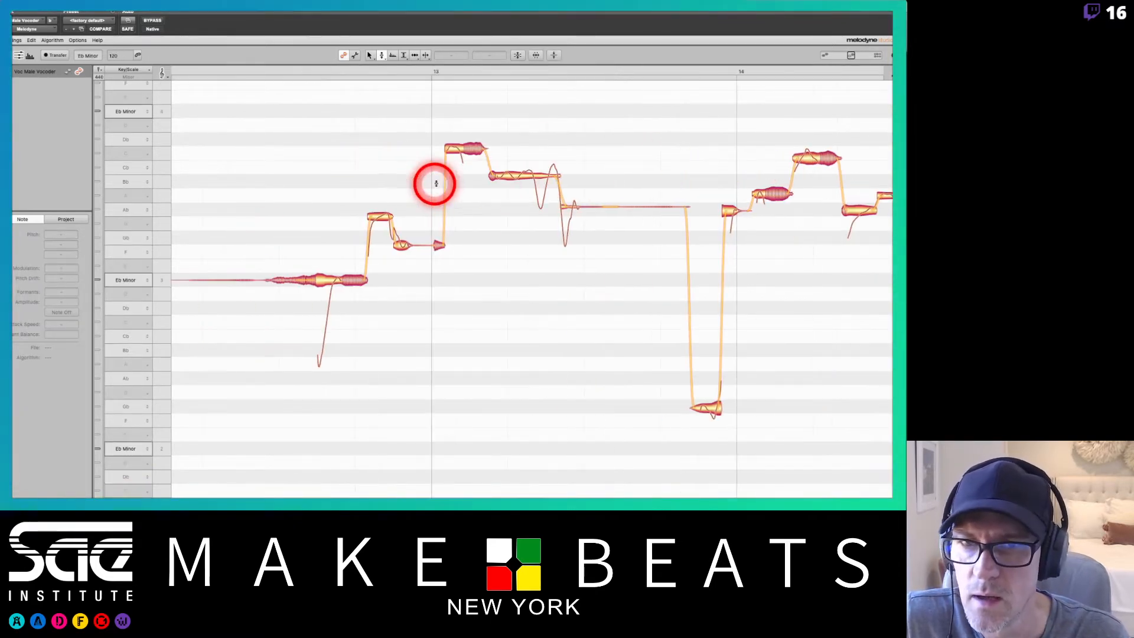
{"action": "scroll", "coordinate": [434, 183], "scroll_direction": "right", "scroll_amount": 1}
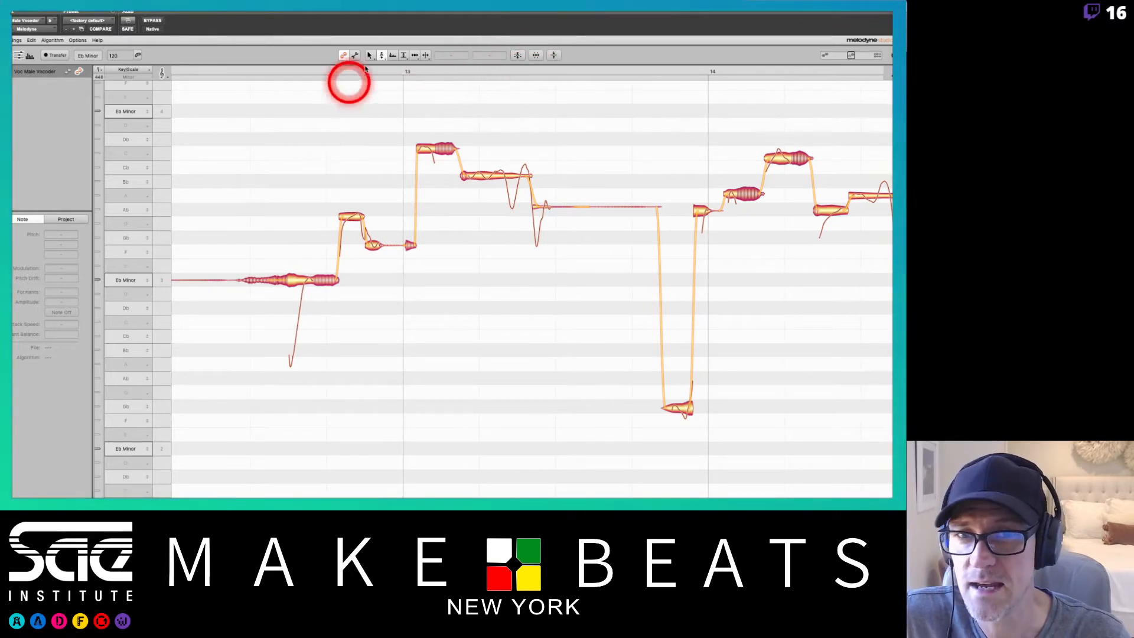
{"action": "left_click_drag", "start_coordinate": [260, 110], "coordinate": [540, 251]}
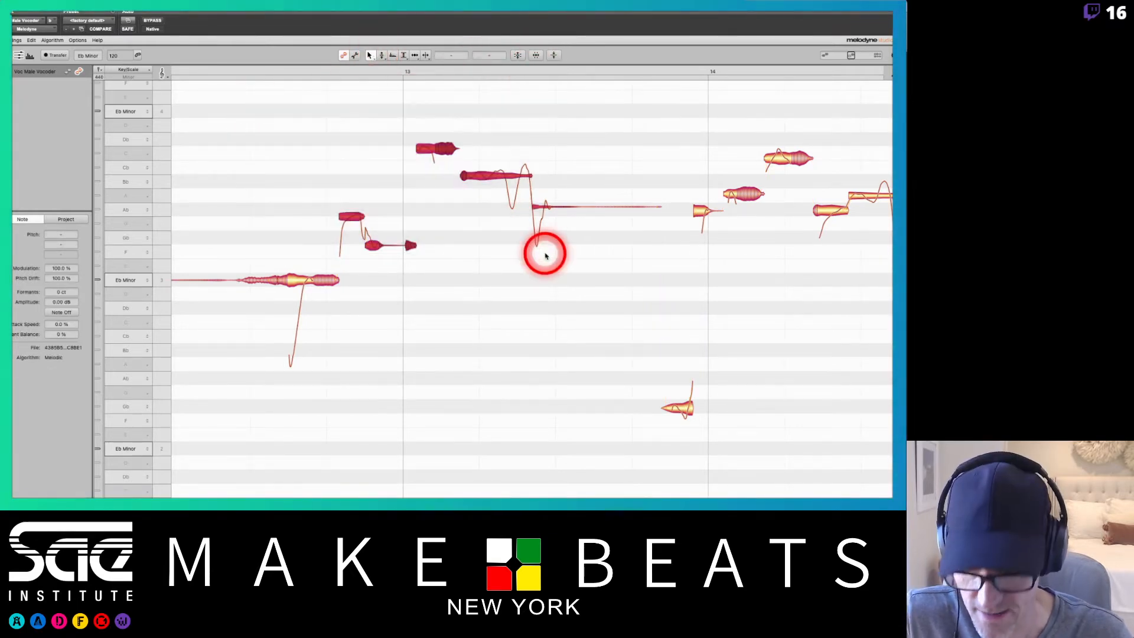
{"action": "left_click", "coordinate": [626, 196]}
{"action": "left_click", "coordinate": [517, 54]}
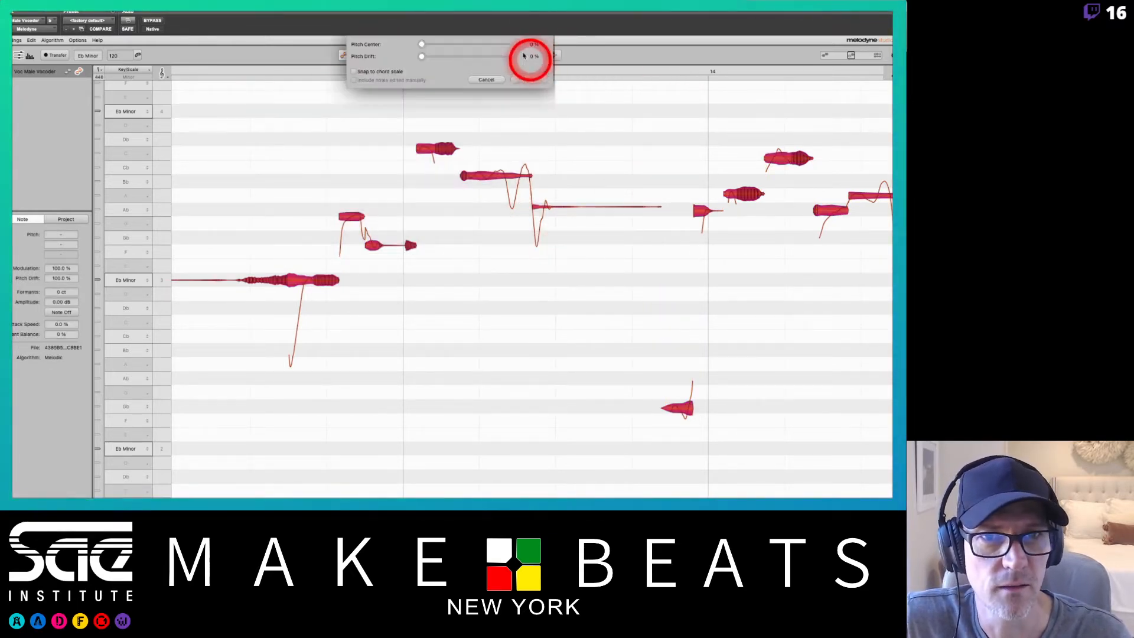
{"action": "left_click", "coordinate": [422, 45]}
{"action": "mouse_move", "coordinate": [423, 44]}
{"action": "left_mouse_down"}
{"action": "mouse_move", "coordinate": [519, 52]}
{"action": "mouse_move", "coordinate": [404, 43]}
{"action": "left_mouse_up"}
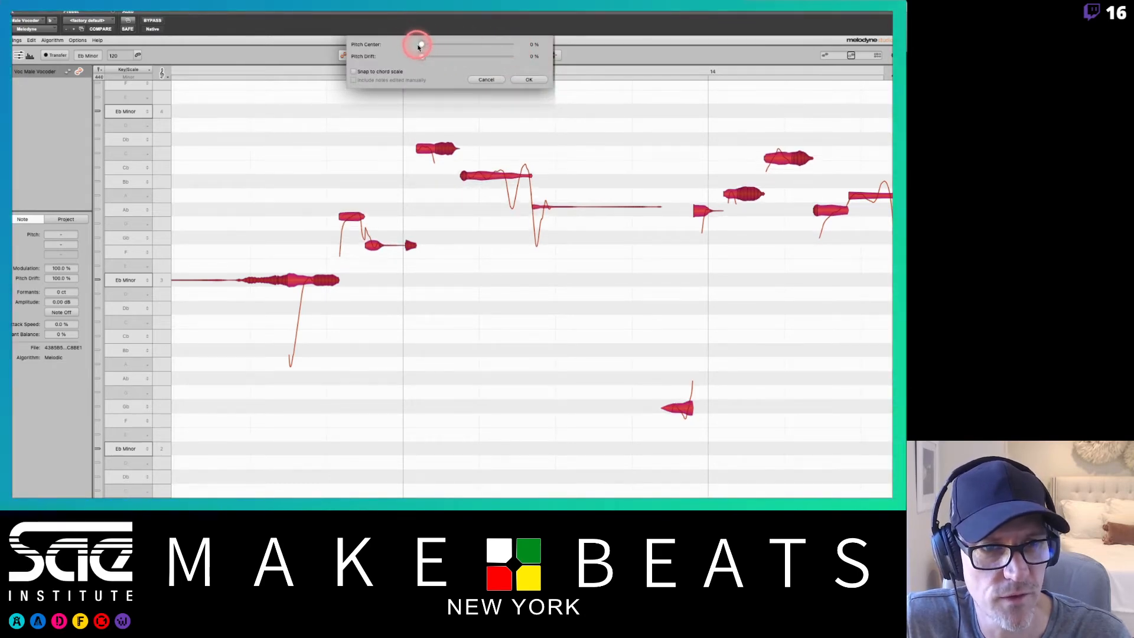
{"action": "left_click_drag", "start_coordinate": [476, 56], "coordinate": [391, 59]}
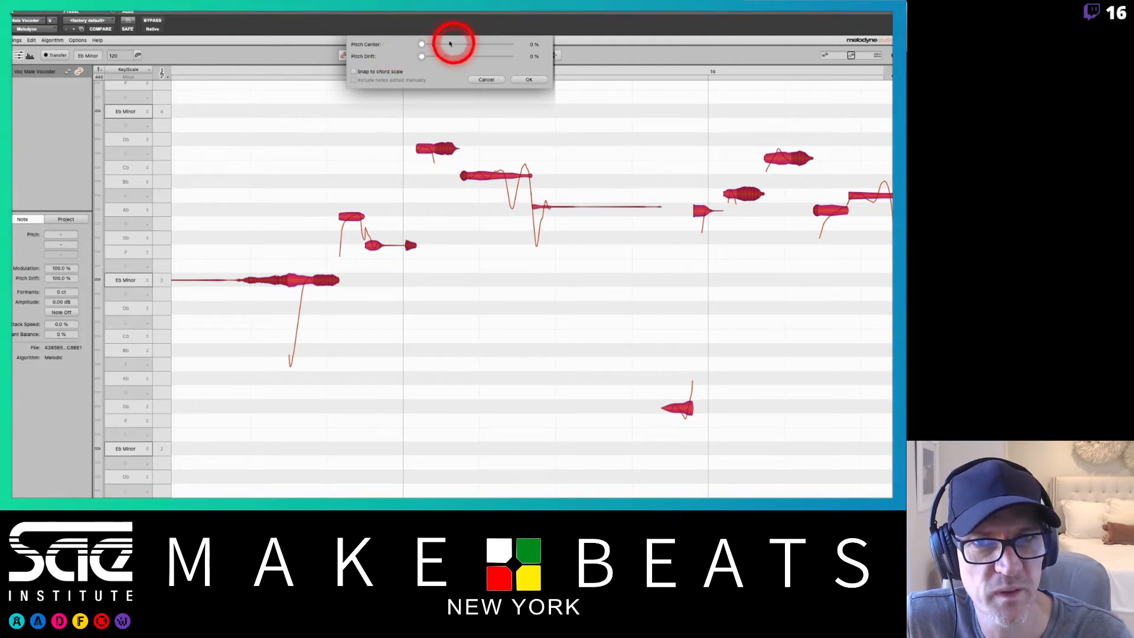
{"action": "left_click_drag", "start_coordinate": [458, 50], "coordinate": [359, 58]}
{"action": "left_click_drag", "start_coordinate": [523, 61], "coordinate": [414, 50]}
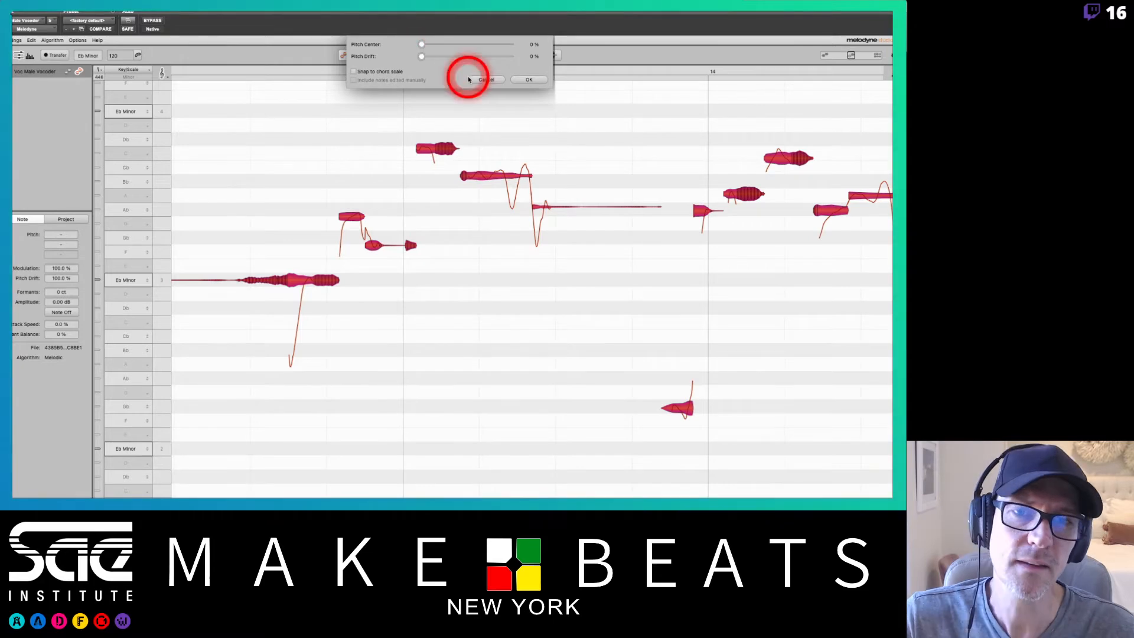
{"action": "left_click", "coordinate": [481, 78]}
{"action": "left_click", "coordinate": [468, 211]}
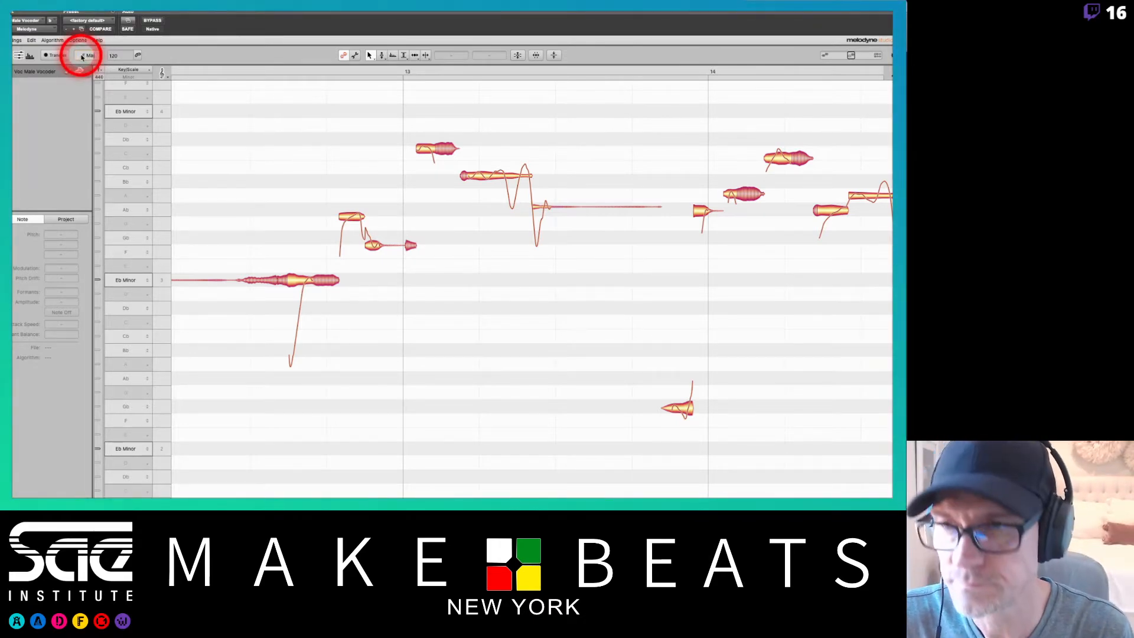
Set Melodyne's key to F Major and check the notes from bar 13 to bar 16 against the scale
{"action": "left_click", "coordinate": [82, 57]}
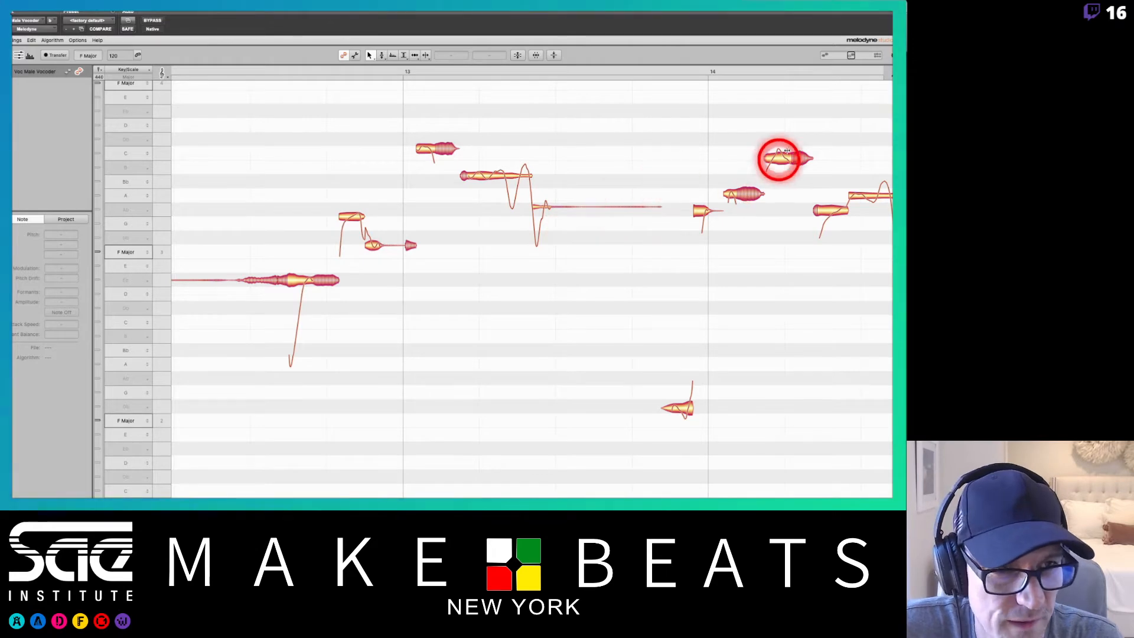
{"action": "scroll", "coordinate": [754, 206], "scroll_direction": "right", "scroll_amount": 1}
{"action": "scroll", "coordinate": [754, 205], "scroll_direction": "right", "scroll_amount": 10}
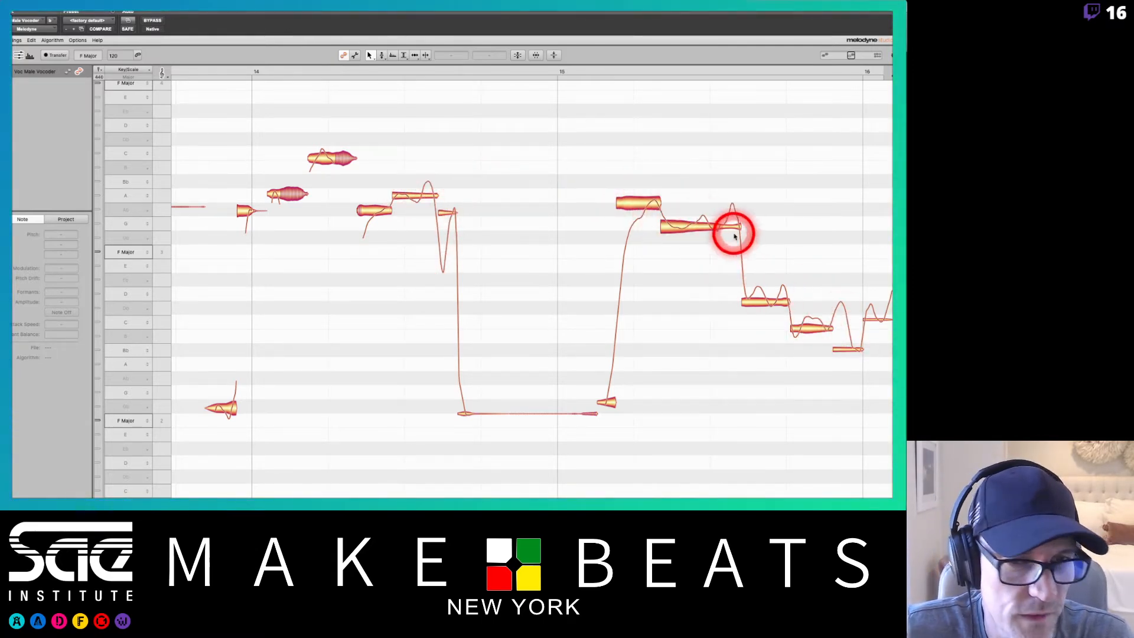
{"action": "scroll", "coordinate": [547, 245], "scroll_direction": "left", "scroll_amount": 5}
{"action": "scroll", "coordinate": [547, 245], "scroll_direction": "left", "scroll_amount": 10}
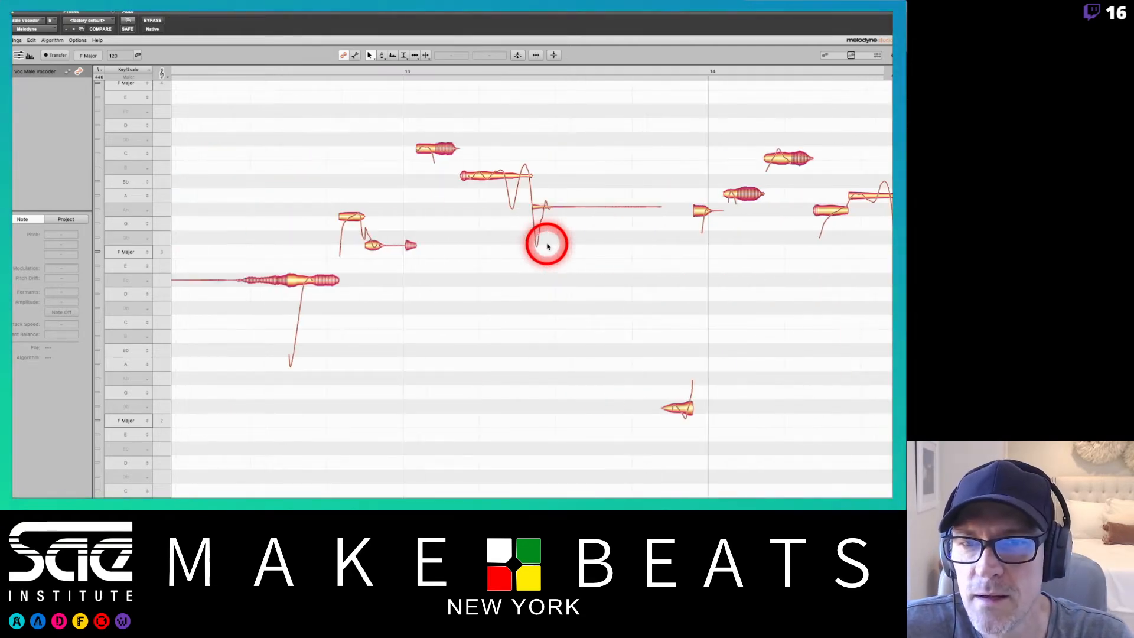
Examine the notes around bar 13 up close using the Scroll and Zoom tools
{"action": "right_click", "coordinate": [430, 148]}
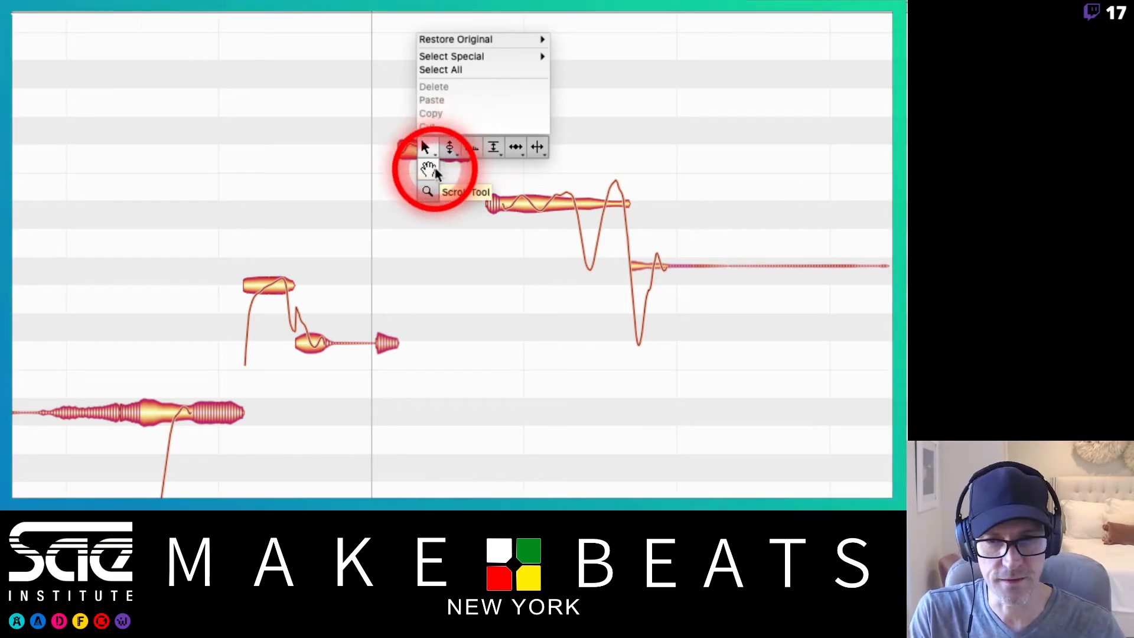
{"action": "left_click", "coordinate": [432, 172]}
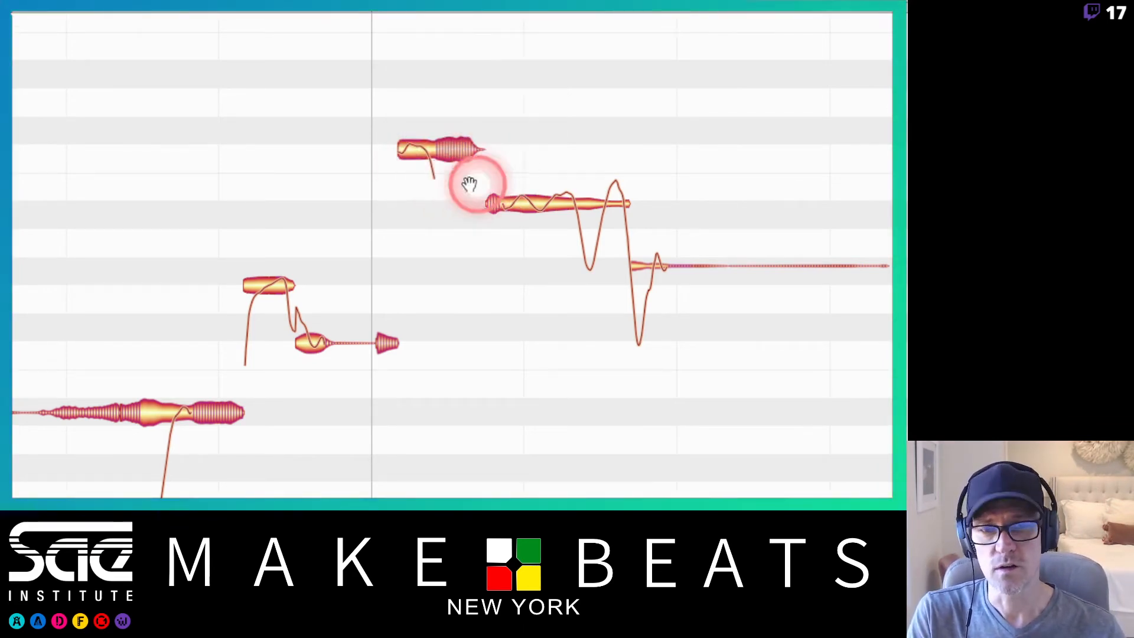
{"action": "left_click_drag", "start_coordinate": [469, 182], "coordinate": [428, 177]}
{"action": "right_click", "coordinate": [428, 178]}
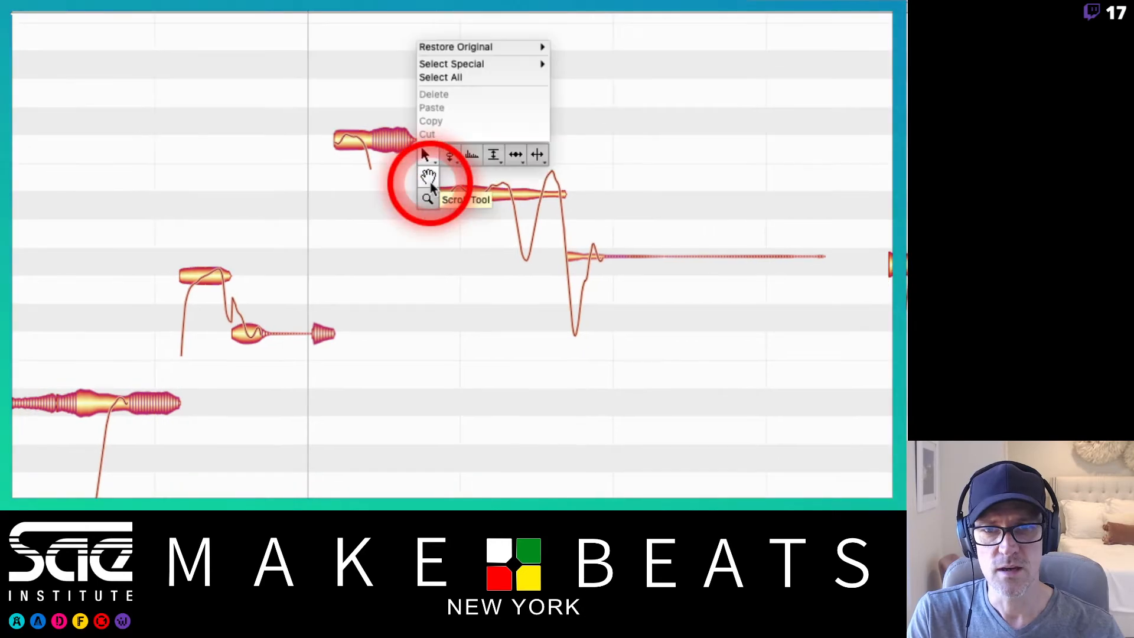
{"action": "left_click", "coordinate": [429, 201]}
{"action": "left_click", "coordinate": [437, 195]}
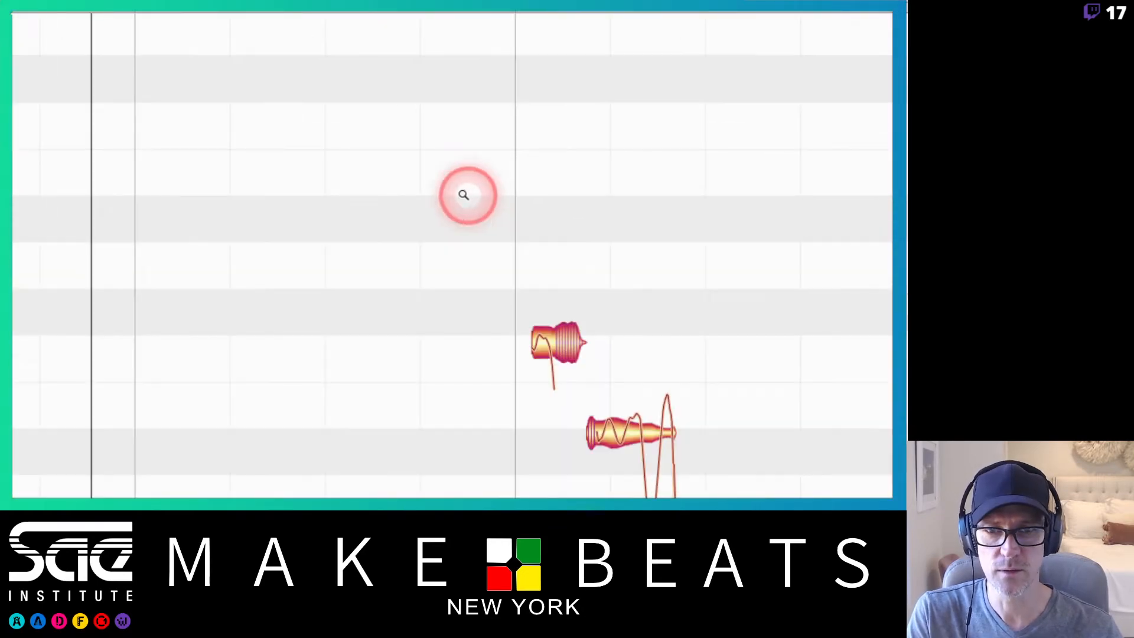
{"action": "right_click", "coordinate": [479, 272]}
{"action": "left_click", "coordinate": [521, 286]}
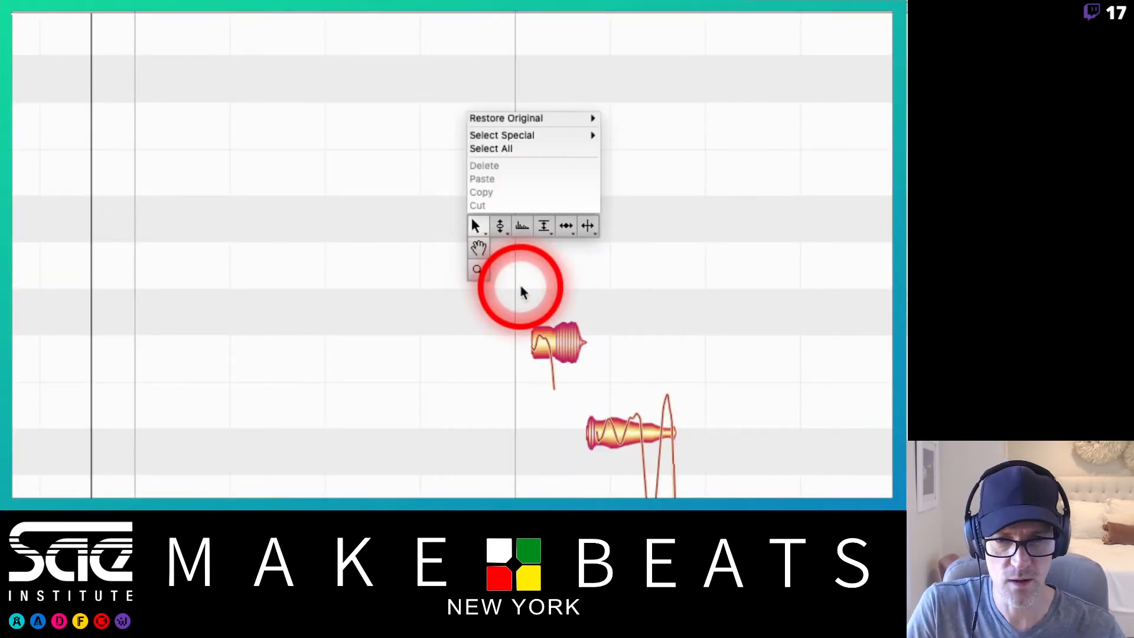
{"action": "right_click", "coordinate": [521, 286]}
{"action": "left_click", "coordinate": [521, 286]}
{"action": "left_click", "coordinate": [519, 305]}
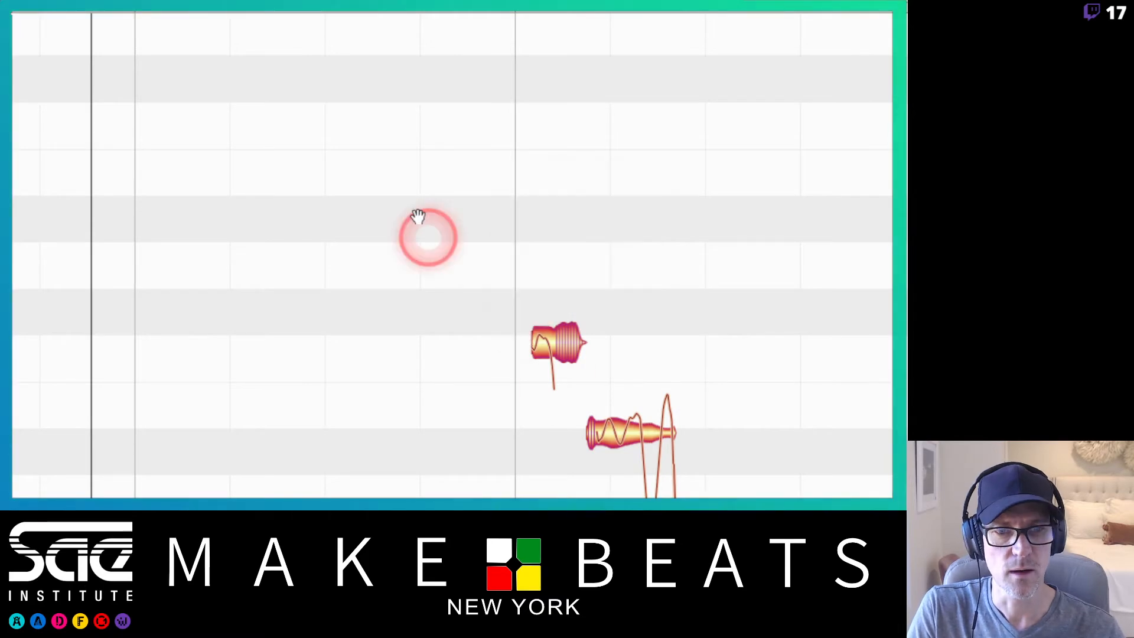
{"action": "left_click_drag", "start_coordinate": [425, 236], "coordinate": [381, 207]}
Try the Pitch tool's sub-tools on the second note after bar 13 and switch back to the main Pitch tool
{"action": "right_click", "coordinate": [356, 185]}
{"action": "left_click", "coordinate": [378, 163]}
{"action": "left_click", "coordinate": [437, 243]}
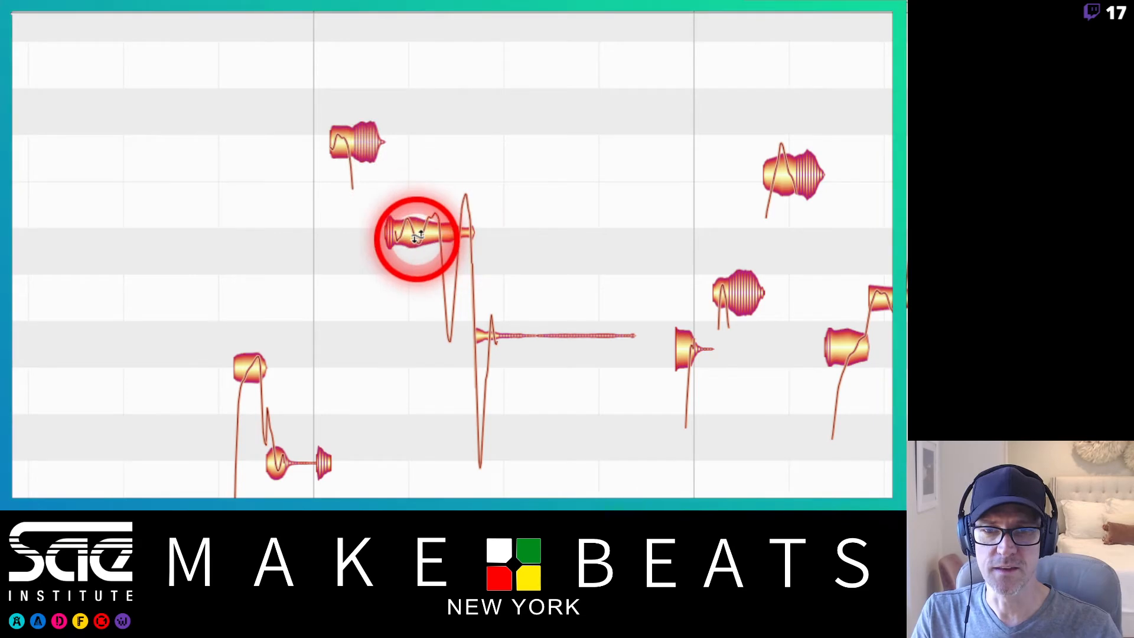
{"action": "left_click_drag", "start_coordinate": [421, 336], "coordinate": [446, 229]}
{"action": "right_click", "coordinate": [432, 230]}
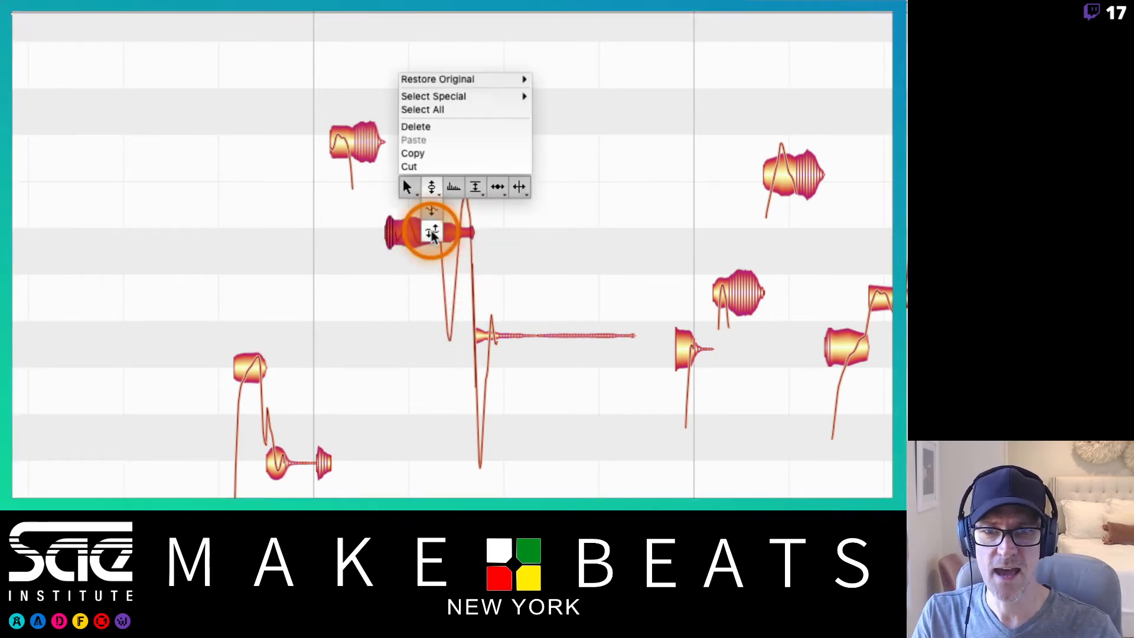
{"action": "left_click", "coordinate": [432, 230]}
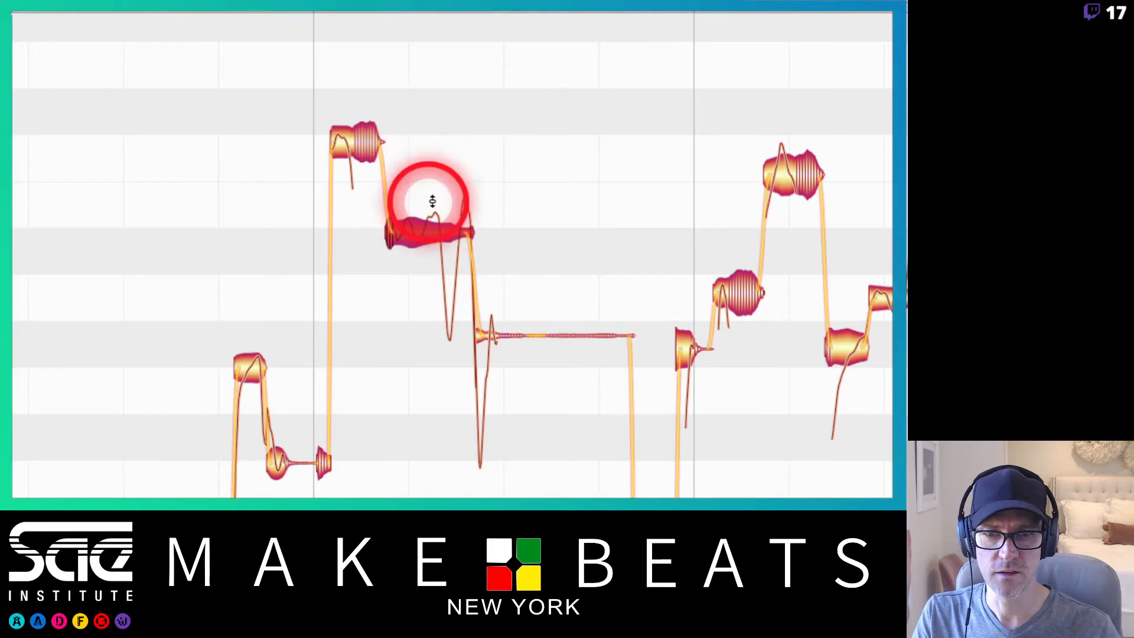
{"action": "right_click", "coordinate": [430, 236]}
{"action": "left_click", "coordinate": [432, 239]}
{"action": "left_click_drag", "start_coordinate": [423, 235], "coordinate": [450, 254]}
{"action": "right_click", "coordinate": [449, 276]}
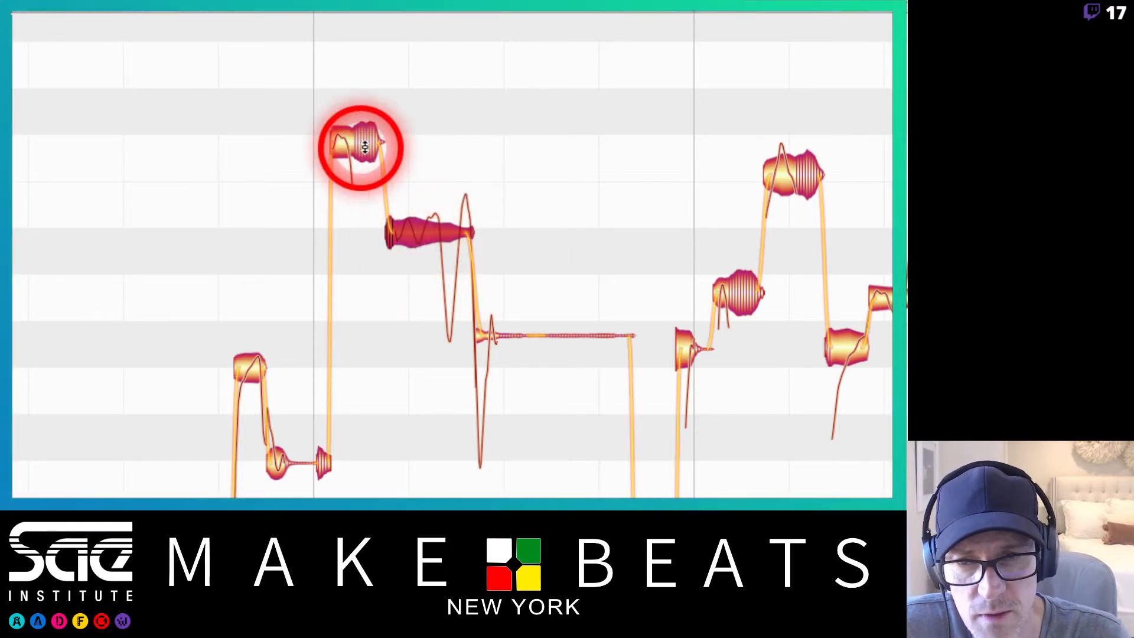
Retune the first two notes after bar 13 to C4 and Bb3 and the highest note after bar 14 to C4
{"action": "mouse_move", "coordinate": [364, 147]}
{"action": "left_mouse_down"}
{"action": "mouse_move", "coordinate": [339, 139]}
{"action": "mouse_move", "coordinate": [337, 152]}
{"action": "mouse_move", "coordinate": [344, 158]}
{"action": "mouse_move", "coordinate": [347, 111]}
{"action": "mouse_move", "coordinate": [337, 184]}
{"action": "mouse_move", "coordinate": [345, 141]}
{"action": "left_mouse_up"}
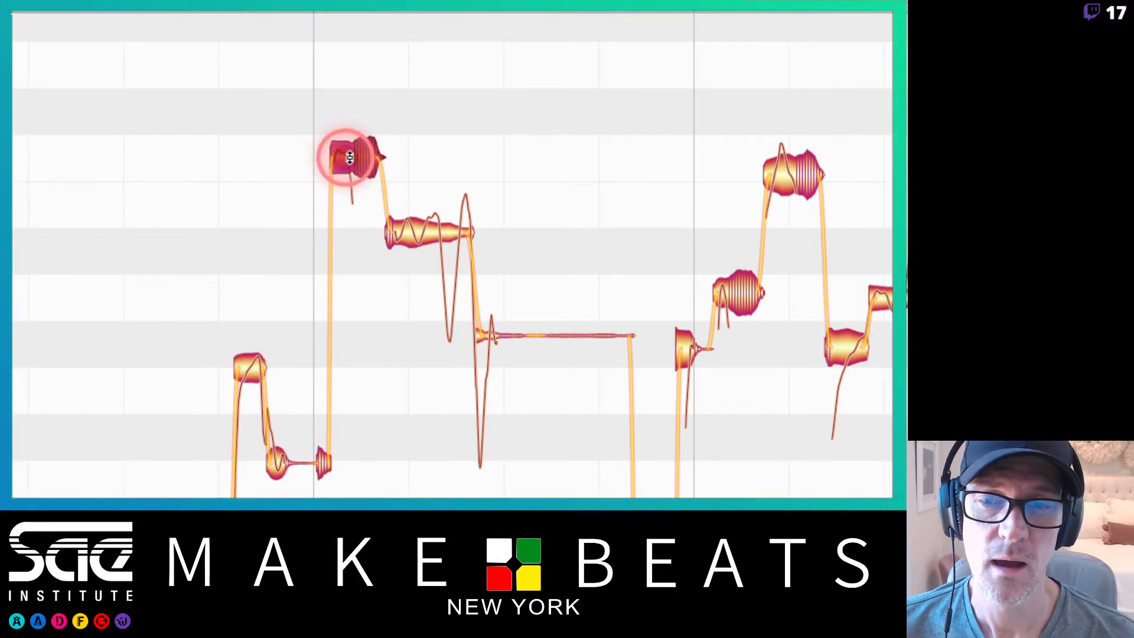
{"action": "left_click", "coordinate": [413, 233]}
{"action": "left_click_drag", "start_coordinate": [417, 232], "coordinate": [405, 248]}
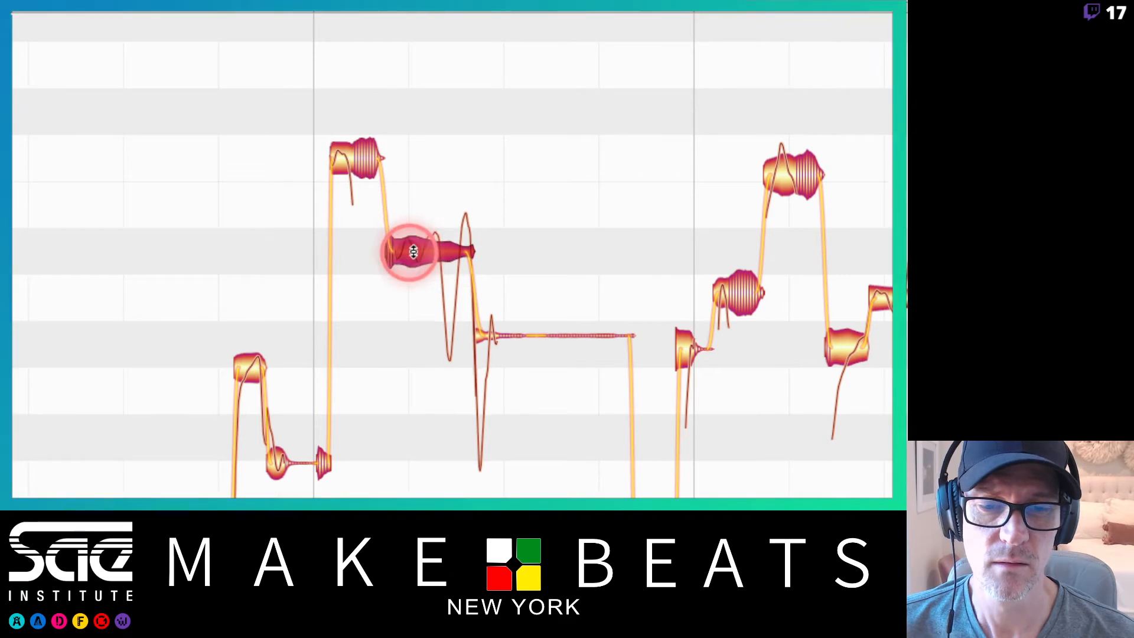
{"action": "left_click", "coordinate": [585, 255]}
{"action": "left_click", "coordinate": [783, 171]}
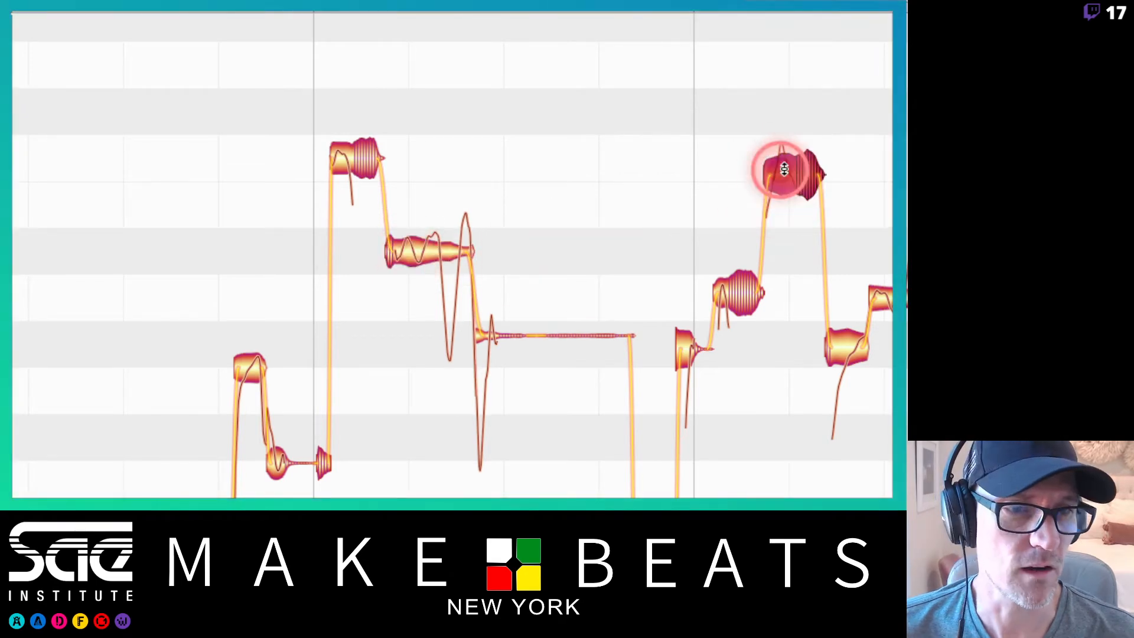
{"action": "left_click_drag", "start_coordinate": [784, 170], "coordinate": [783, 158]}
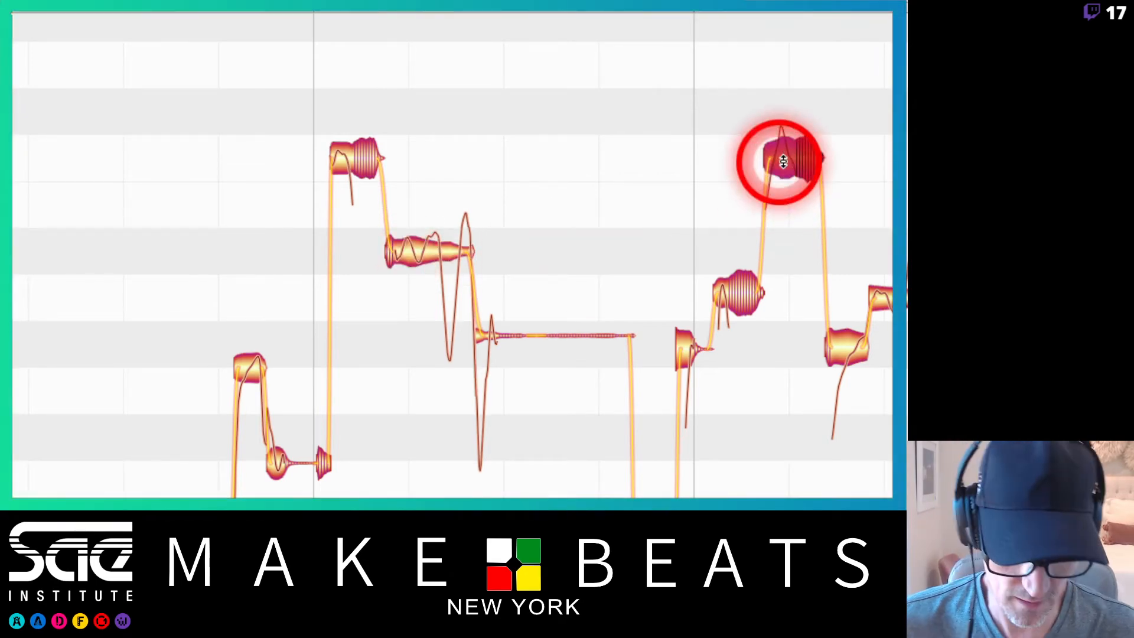
{"action": "left_click", "coordinate": [532, 231]}
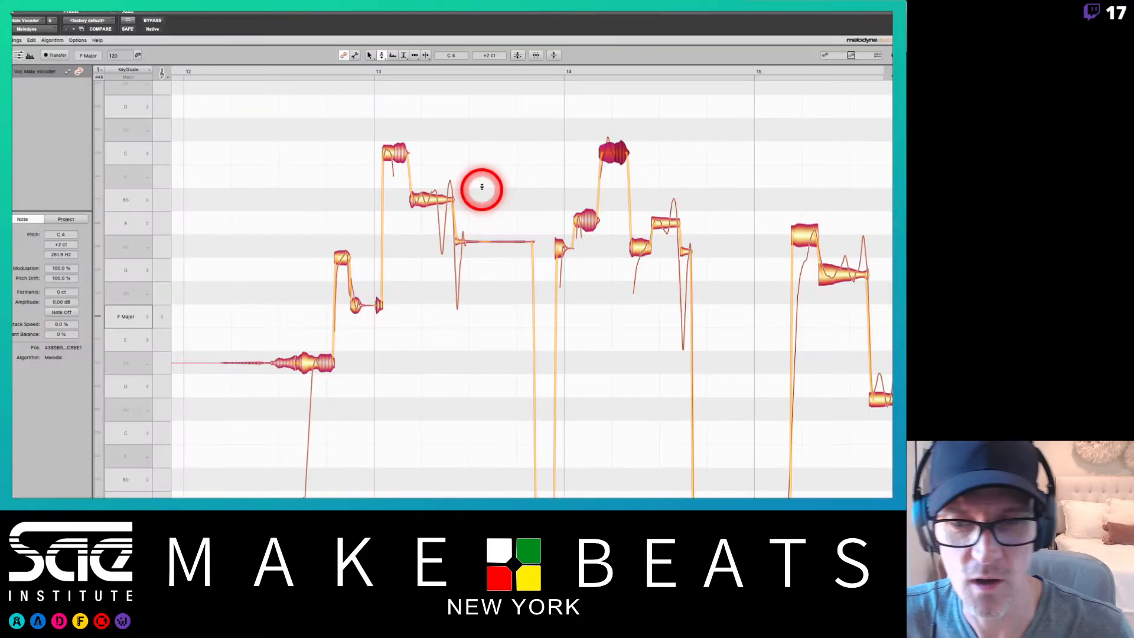
Select all notes and run the Correct Pitch macro with the pitch center at 71%
{"action": "right_click", "coordinate": [348, 220]}
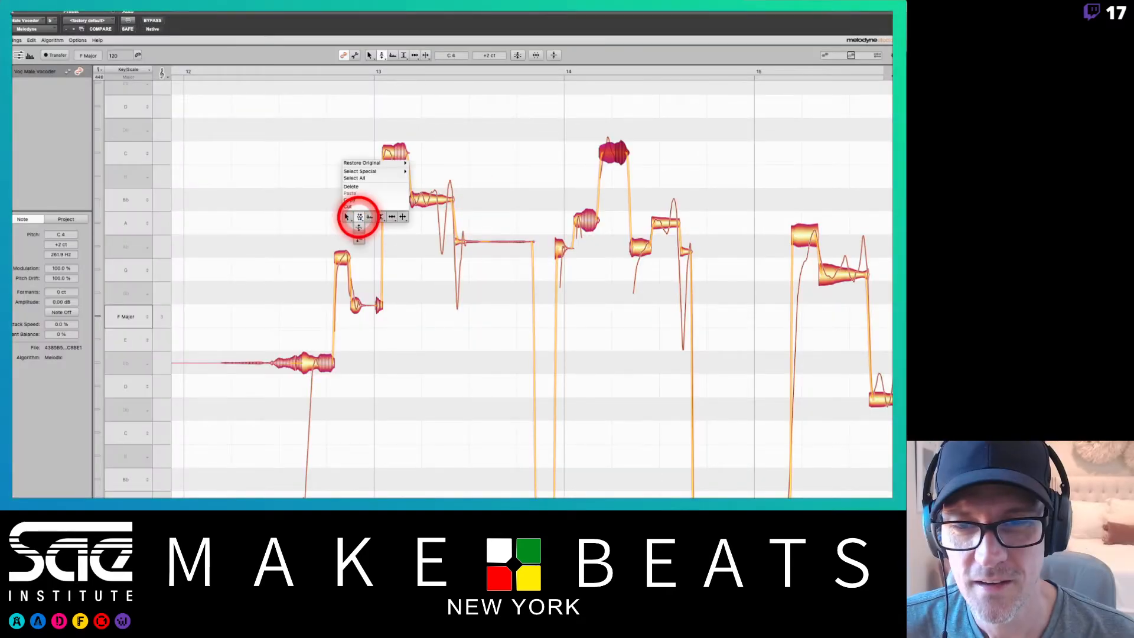
{"action": "left_click", "coordinate": [347, 219]}
{"action": "key", "text": "ctrl+a"}
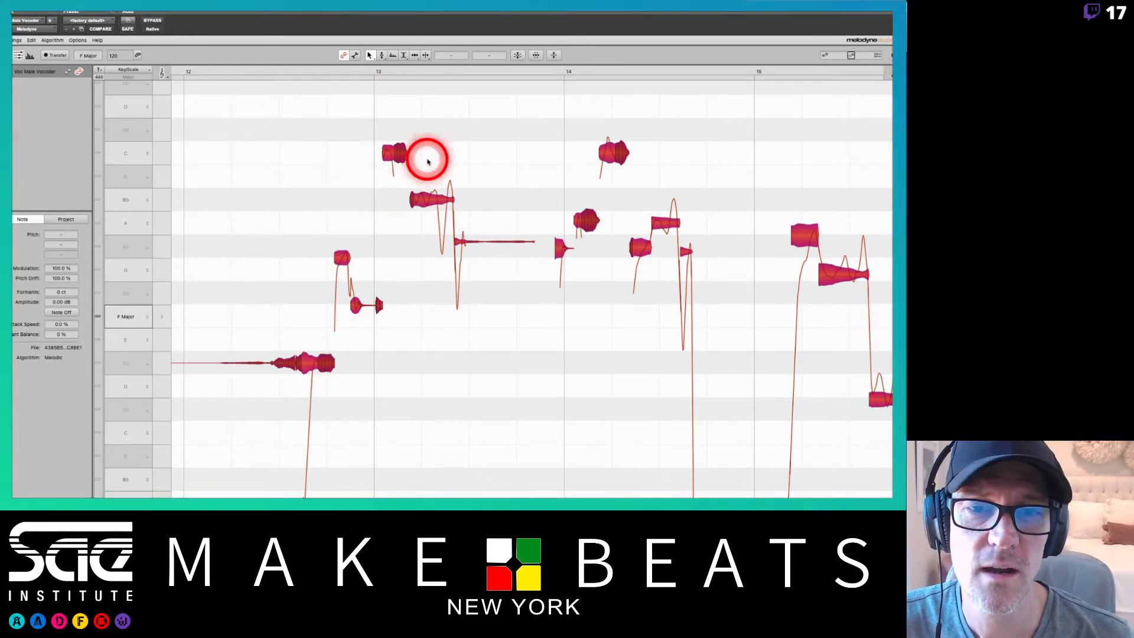
{"action": "left_click", "coordinate": [517, 56]}
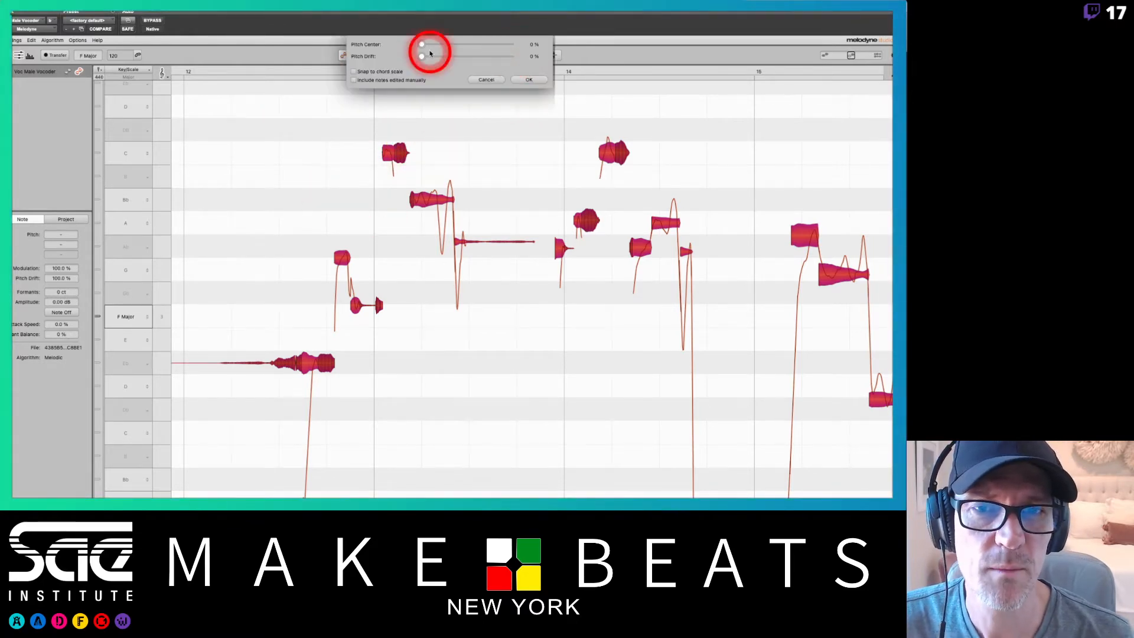
{"action": "left_click_drag", "start_coordinate": [421, 47], "coordinate": [482, 50]}
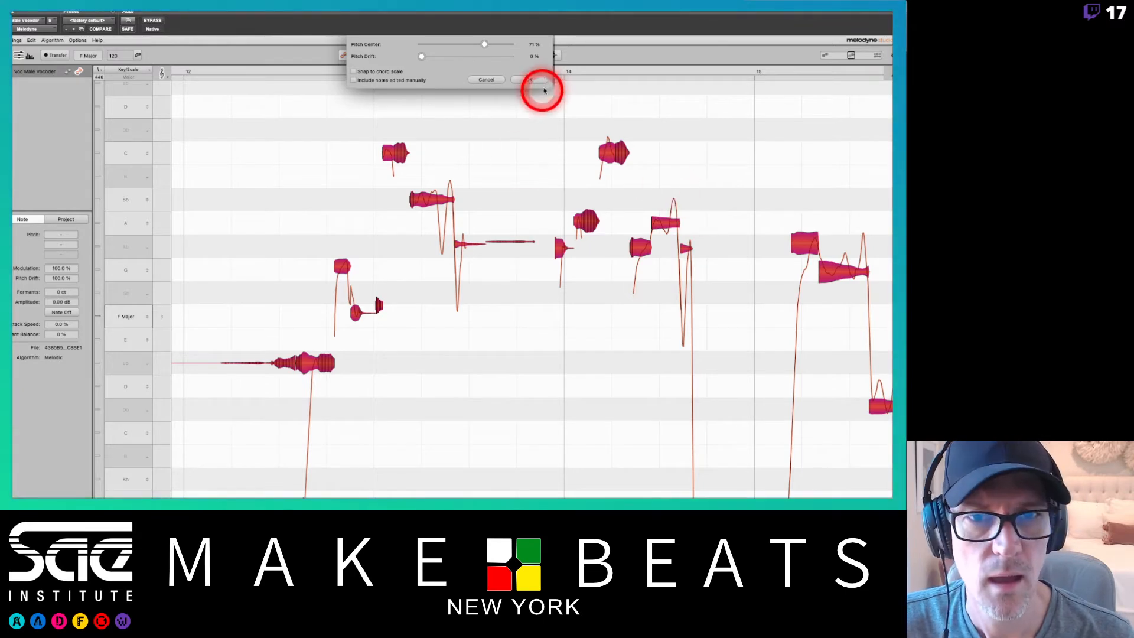
{"action": "left_click", "coordinate": [538, 80]}
Retune the first three notes after bar 15 to A3, G3 and D3 with the Pitch tool
{"action": "right_click", "coordinate": [778, 167]}
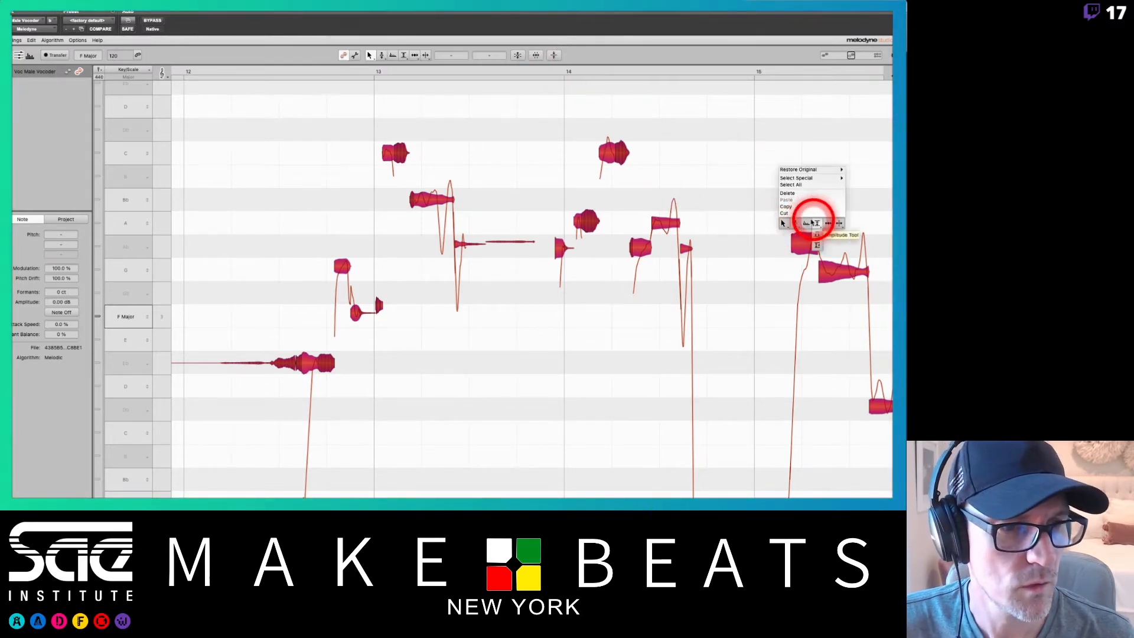
{"action": "left_click", "coordinate": [796, 222]}
{"action": "left_click", "coordinate": [764, 240]}
{"action": "scroll", "coordinate": [767, 240], "scroll_direction": "right", "scroll_amount": 5}
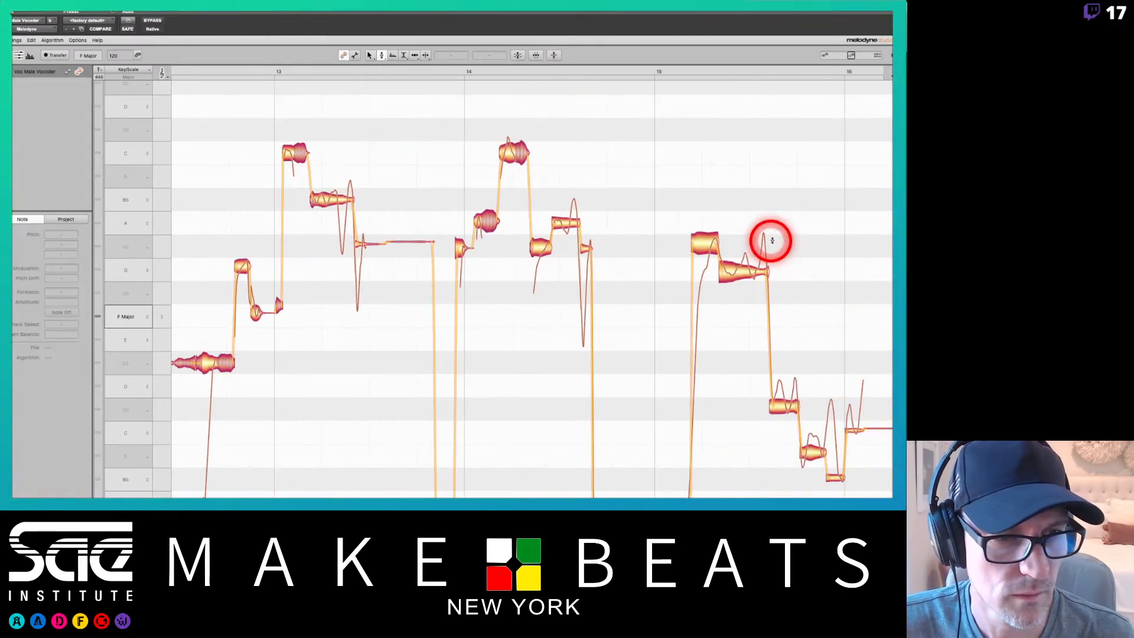
{"action": "left_click", "coordinate": [634, 241]}
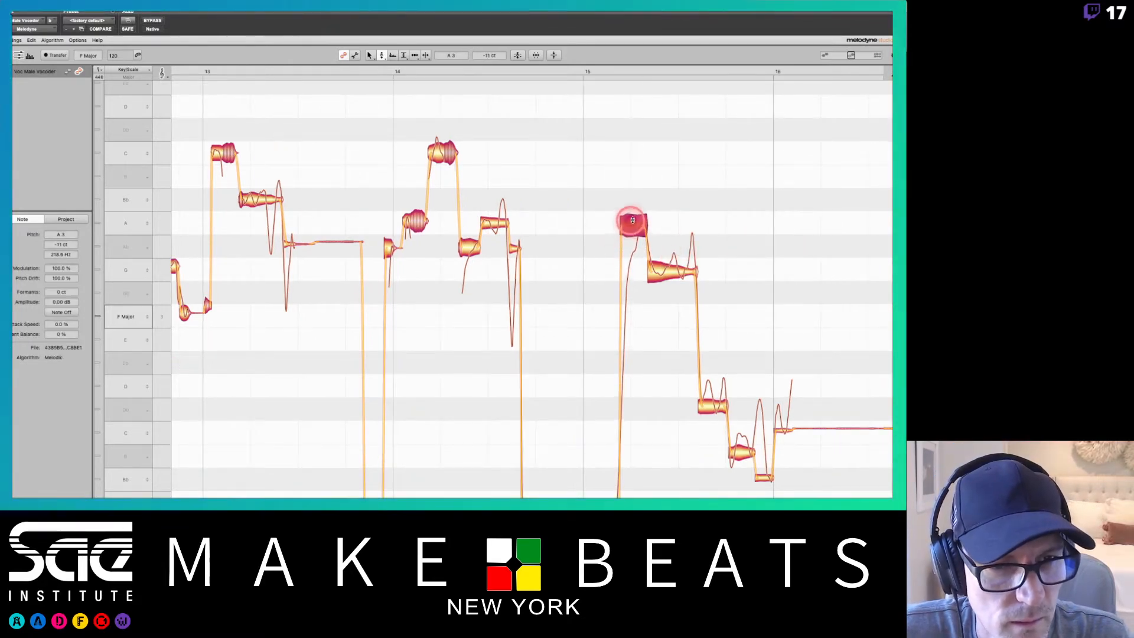
{"action": "left_click", "coordinate": [661, 271]}
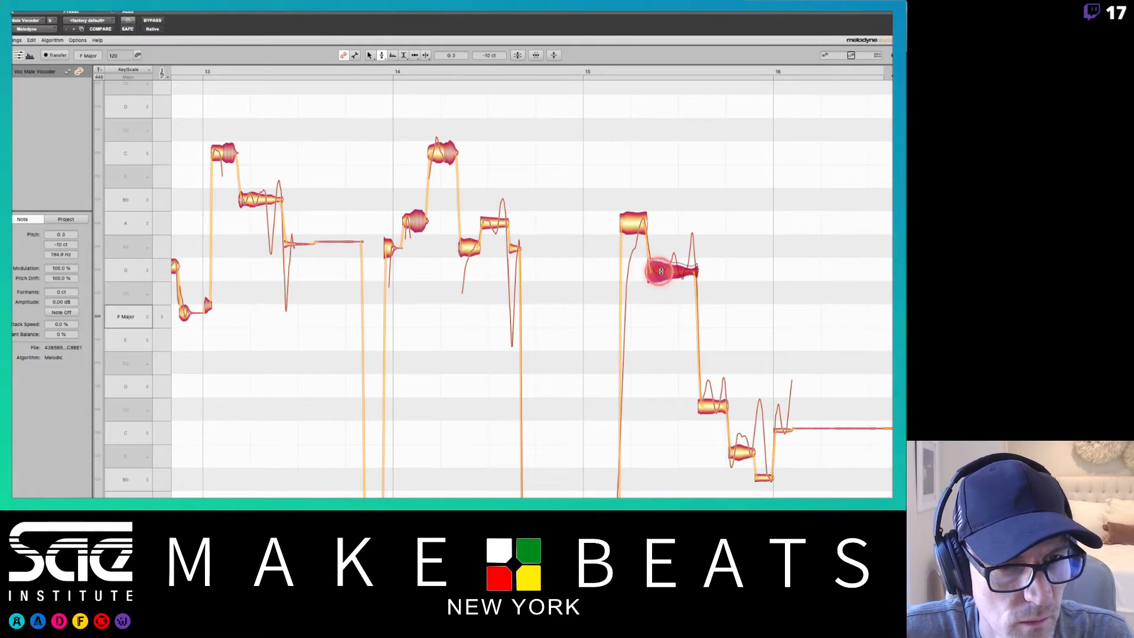
{"action": "left_click", "coordinate": [714, 403]}
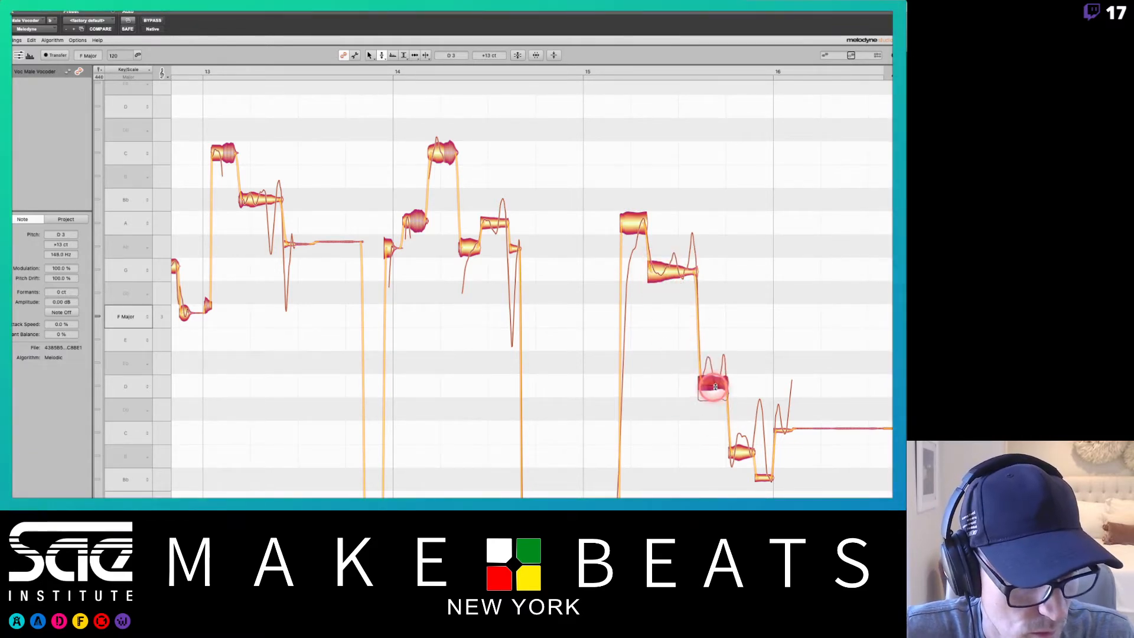
{"action": "mouse_move", "coordinate": [715, 394]}
{"action": "left_mouse_down"}
{"action": "mouse_move", "coordinate": [713, 405]}
{"action": "mouse_move", "coordinate": [709, 384]}
{"action": "left_mouse_up"}
Split the second, third and fourth notes after bar 15 in two with the Note Separation tool
{"action": "right_click", "coordinate": [708, 385]}
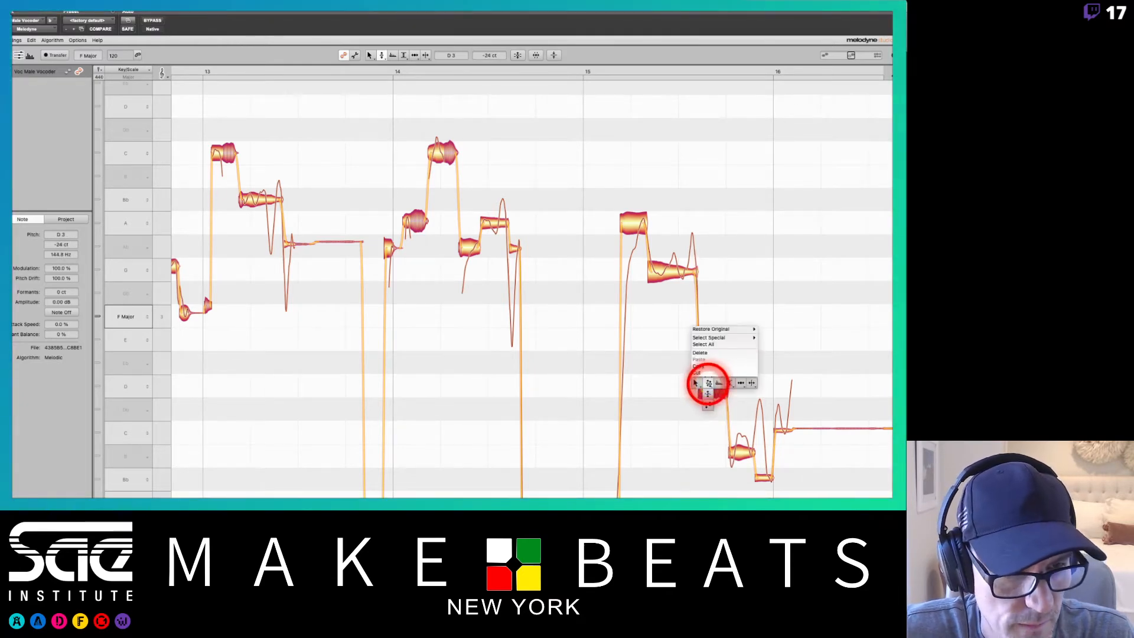
{"action": "left_click", "coordinate": [751, 382]}
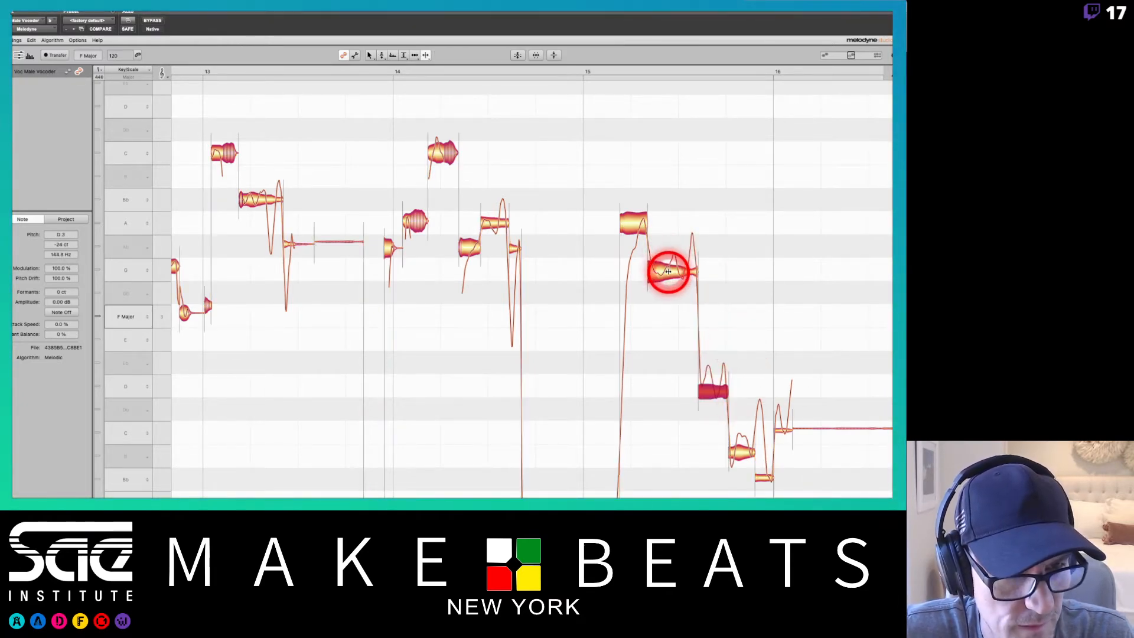
{"action": "left_click", "coordinate": [670, 271]}
{"action": "mouse_move", "coordinate": [673, 273]}
{"action": "left_mouse_down"}
{"action": "mouse_move", "coordinate": [691, 331]}
{"action": "mouse_move", "coordinate": [681, 258]}
{"action": "mouse_move", "coordinate": [687, 270]}
{"action": "left_mouse_up"}
{"action": "left_click", "coordinate": [714, 392]}
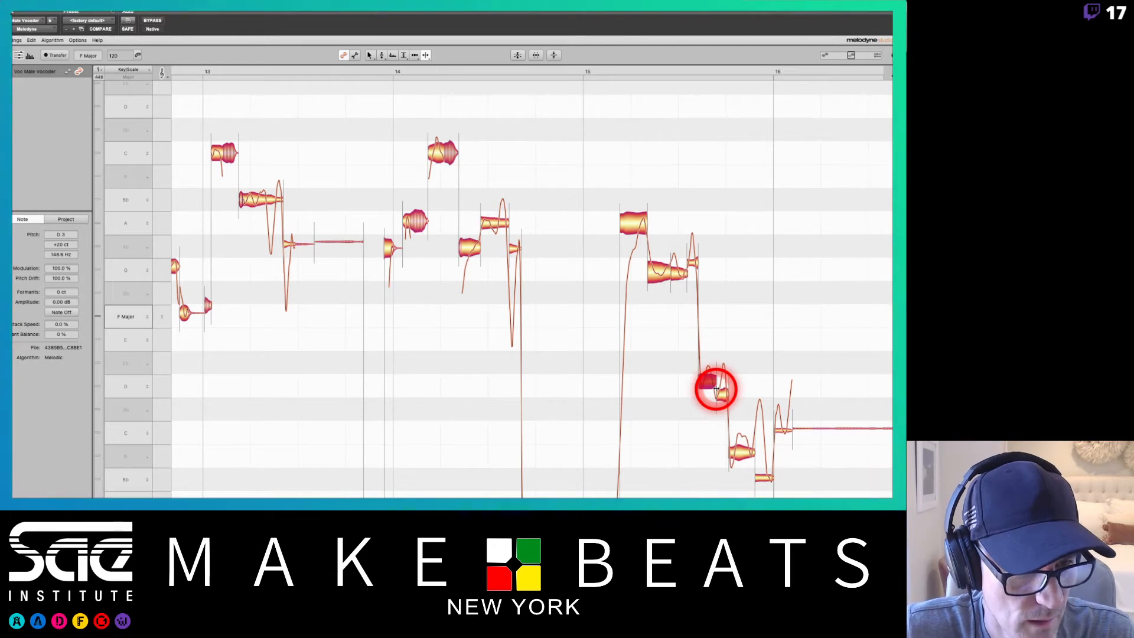
{"action": "mouse_move", "coordinate": [721, 406]}
{"action": "left_mouse_down"}
{"action": "mouse_move", "coordinate": [742, 437]}
{"action": "mouse_move", "coordinate": [751, 385]}
{"action": "mouse_move", "coordinate": [732, 459]}
{"action": "mouse_move", "coordinate": [742, 398]}
{"action": "left_mouse_up"}
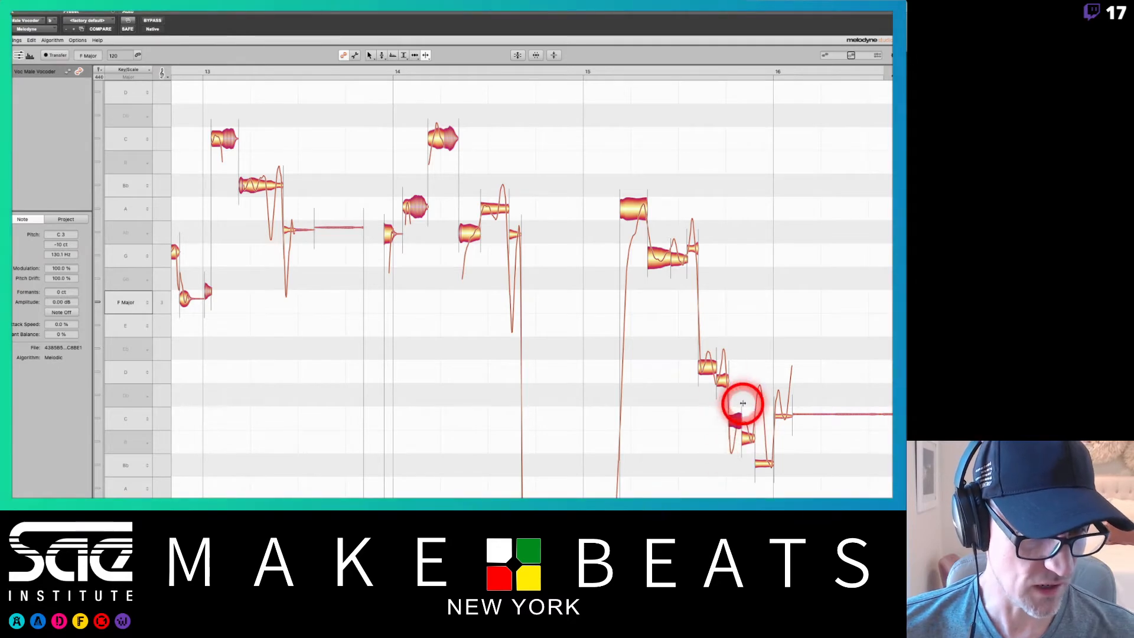
Retune the first part of the fourth note after bar 15 to C3 and the parts of the third note to D3
{"action": "right_click", "coordinate": [743, 404]}
{"action": "left_click", "coordinate": [699, 403]}
{"action": "left_click", "coordinate": [737, 425]}
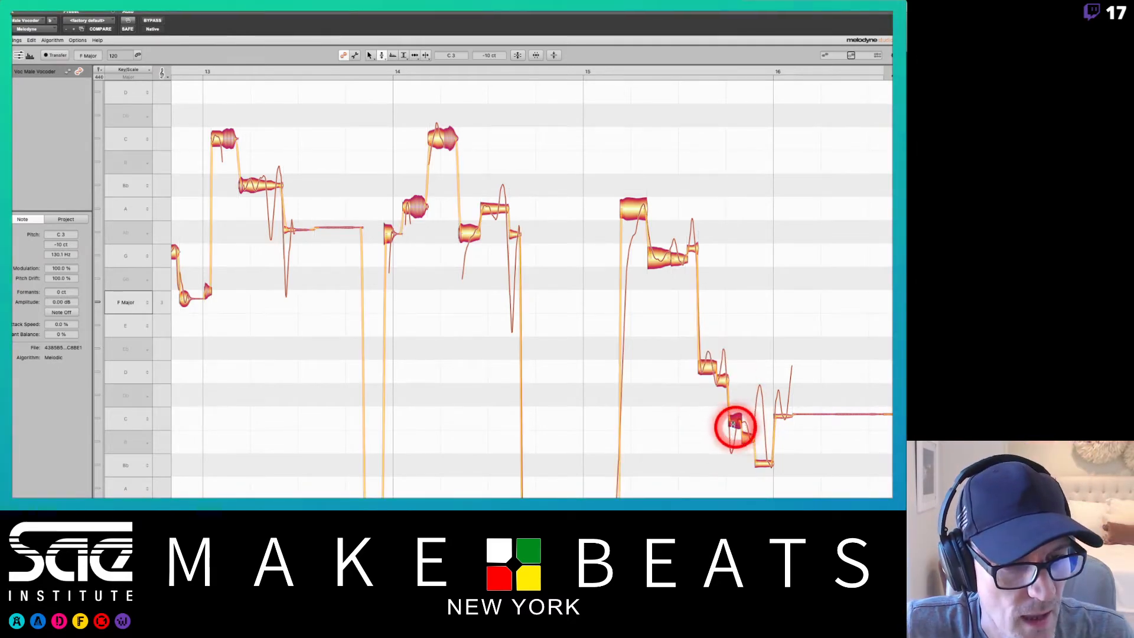
{"action": "left_click_drag", "start_coordinate": [734, 419], "coordinate": [704, 367]}
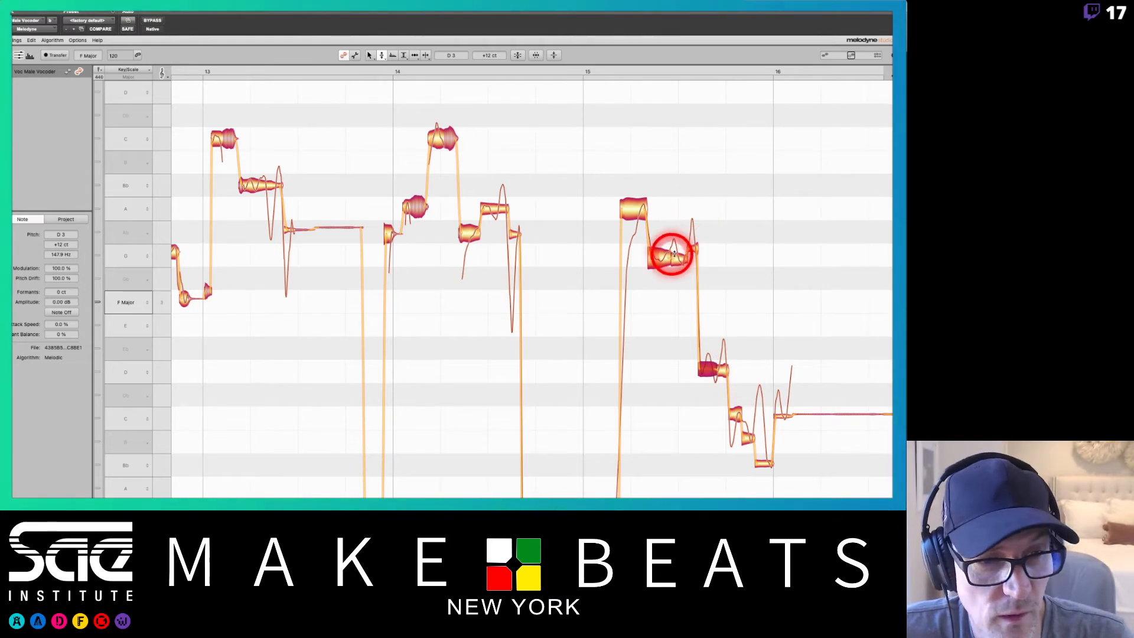
Lower the note right after bar 14's highest note to G3 and play back from bar 12
{"action": "scroll", "coordinate": [557, 172], "scroll_direction": "left", "scroll_amount": 8}
{"action": "scroll", "coordinate": [559, 172], "scroll_direction": "right", "scroll_amount": 4}
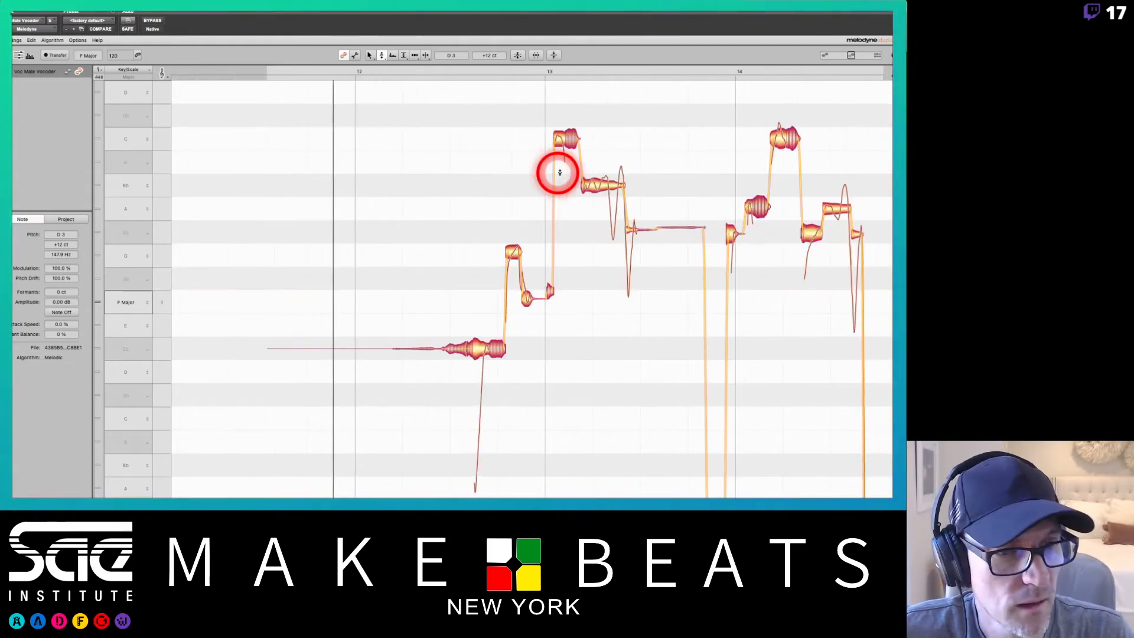
{"action": "left_click", "coordinate": [669, 235]}
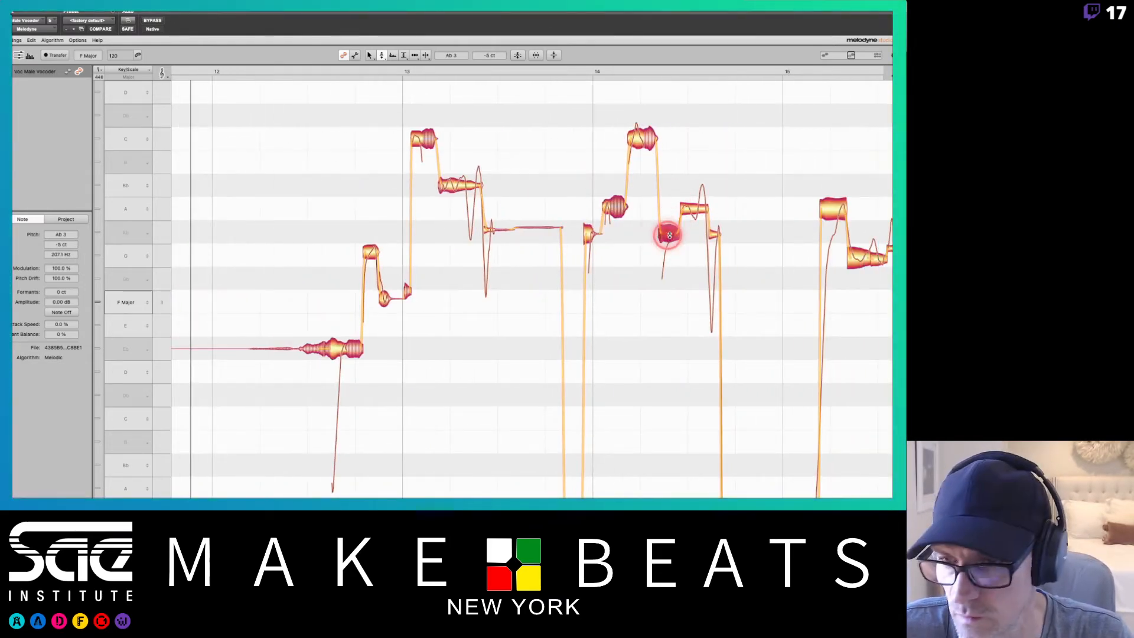
{"action": "left_click_drag", "start_coordinate": [668, 252], "coordinate": [669, 254]}
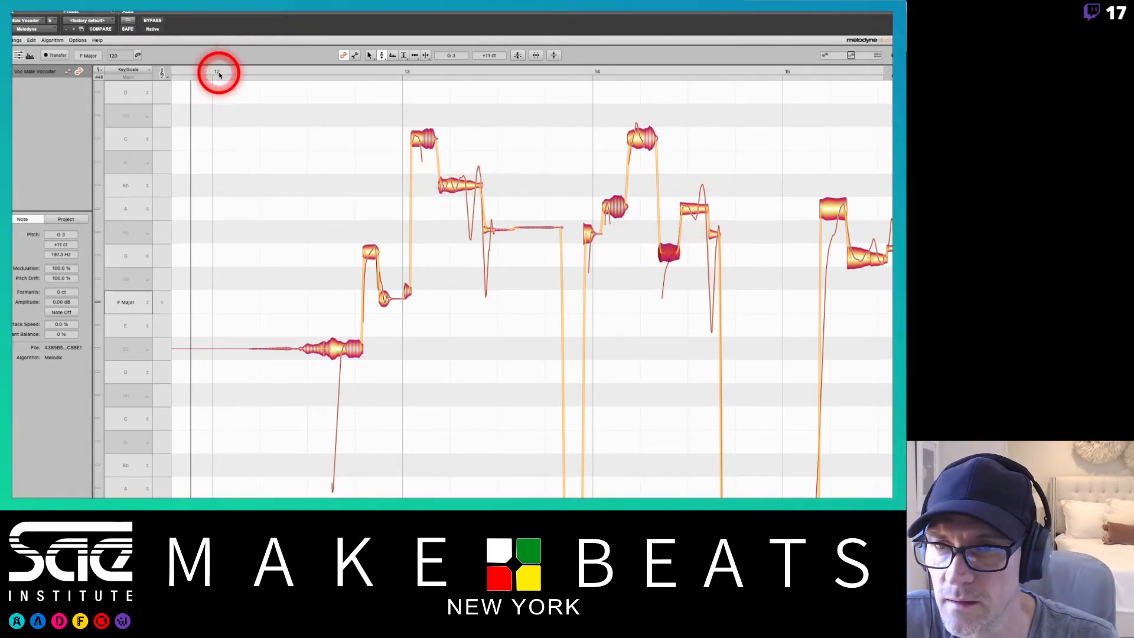
{"action": "left_click", "coordinate": [218, 73]}
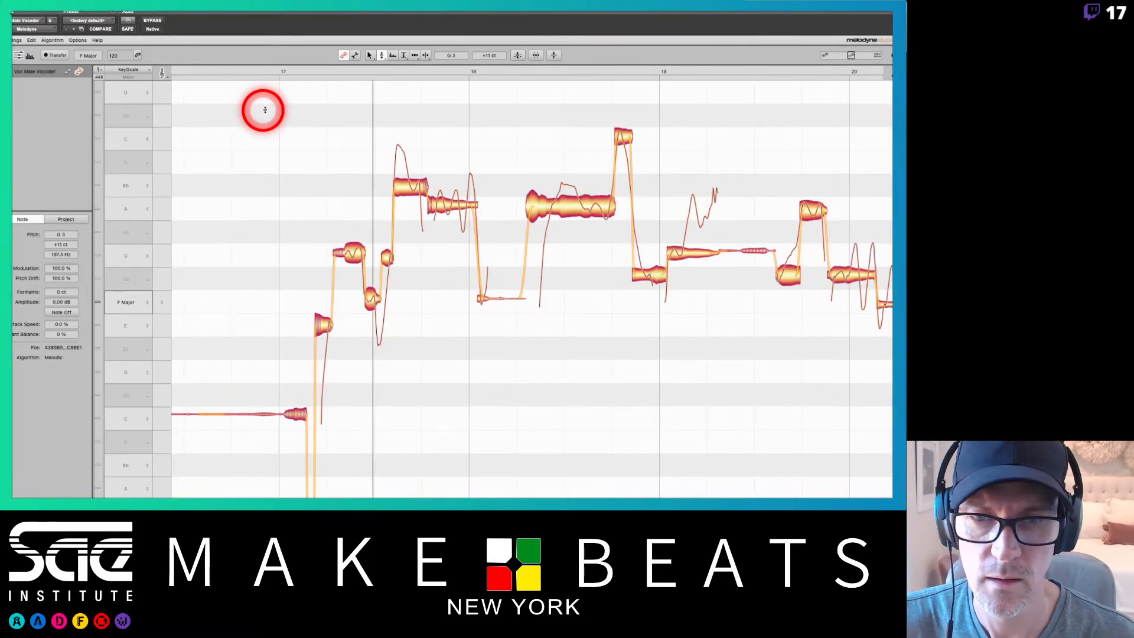
Try raising the highest note between bars 17 and 18 to C4 as a whole
{"action": "left_click", "coordinate": [432, 206]}
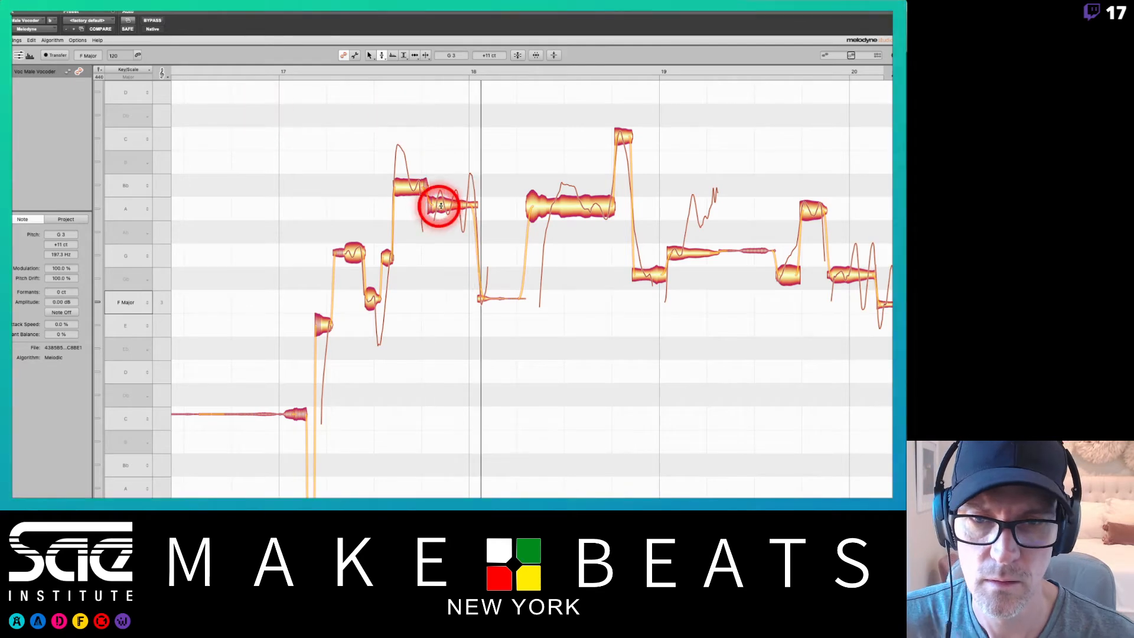
{"action": "left_click_drag", "start_coordinate": [413, 185], "coordinate": [416, 140]}
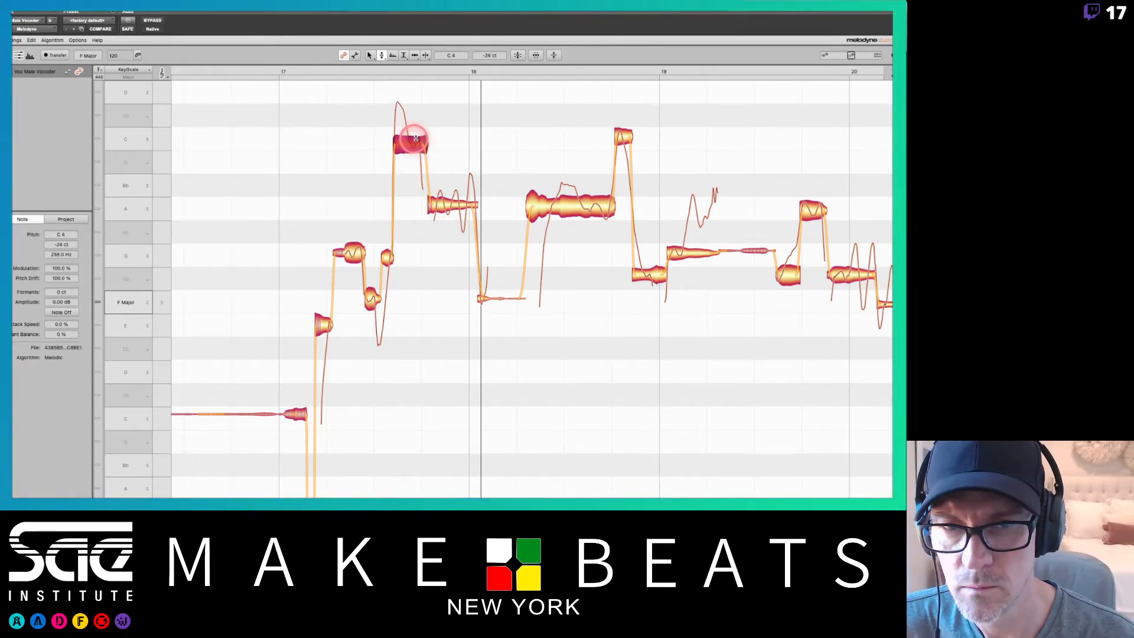
{"action": "right_click", "coordinate": [415, 139]}
{"action": "left_click", "coordinate": [435, 140]}
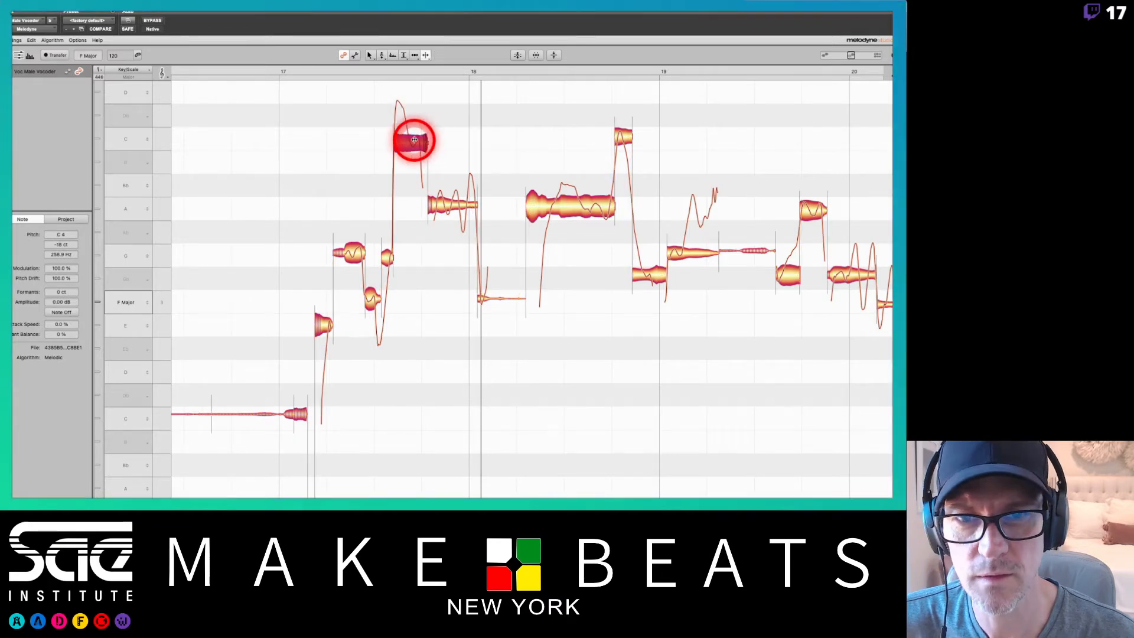
{"action": "left_click_drag", "start_coordinate": [414, 140], "coordinate": [415, 139]}
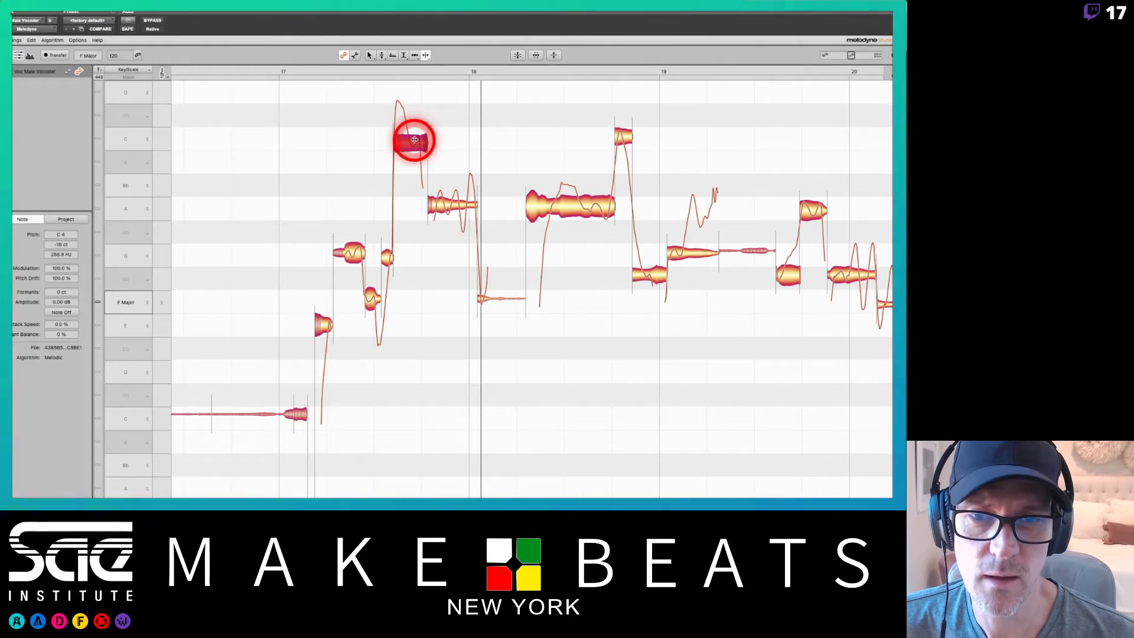
{"action": "mouse_move", "coordinate": [415, 139]}
{"action": "left_mouse_down"}
{"action": "mouse_move", "coordinate": [417, 191]}
{"action": "mouse_move", "coordinate": [407, 149]}
{"action": "mouse_move", "coordinate": [408, 161]}
{"action": "left_mouse_up"}
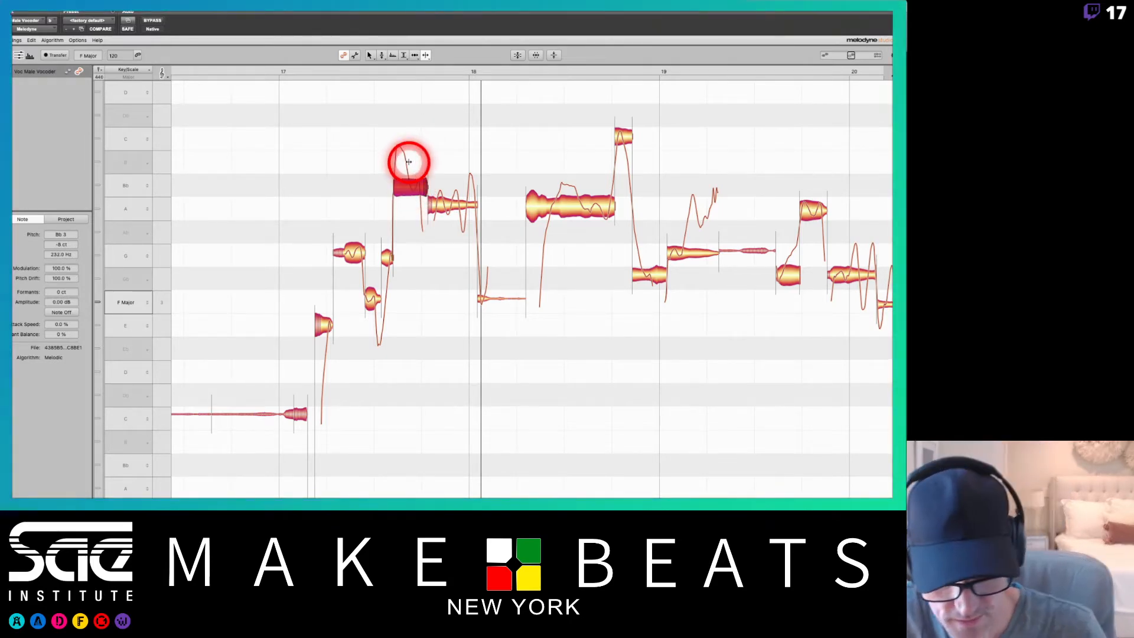
Zoom in on the highest note between bars 17 and 18 and separate it at its middle
{"action": "right_click", "coordinate": [409, 161]}
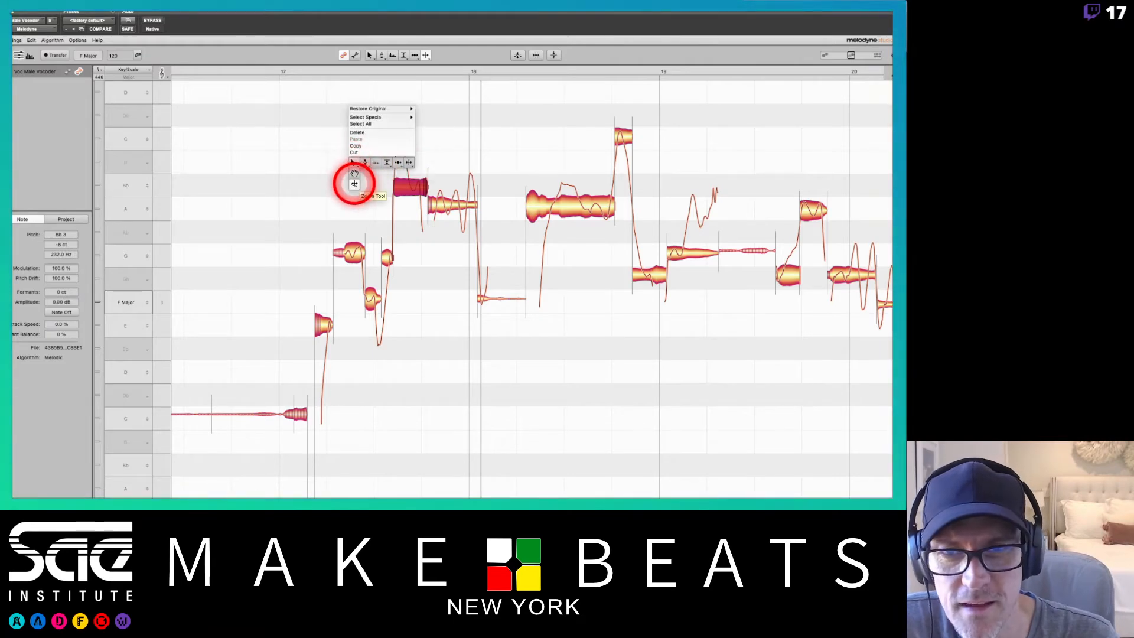
{"action": "left_click", "coordinate": [355, 181]}
{"action": "left_click_drag", "start_coordinate": [409, 186], "coordinate": [443, 221]}
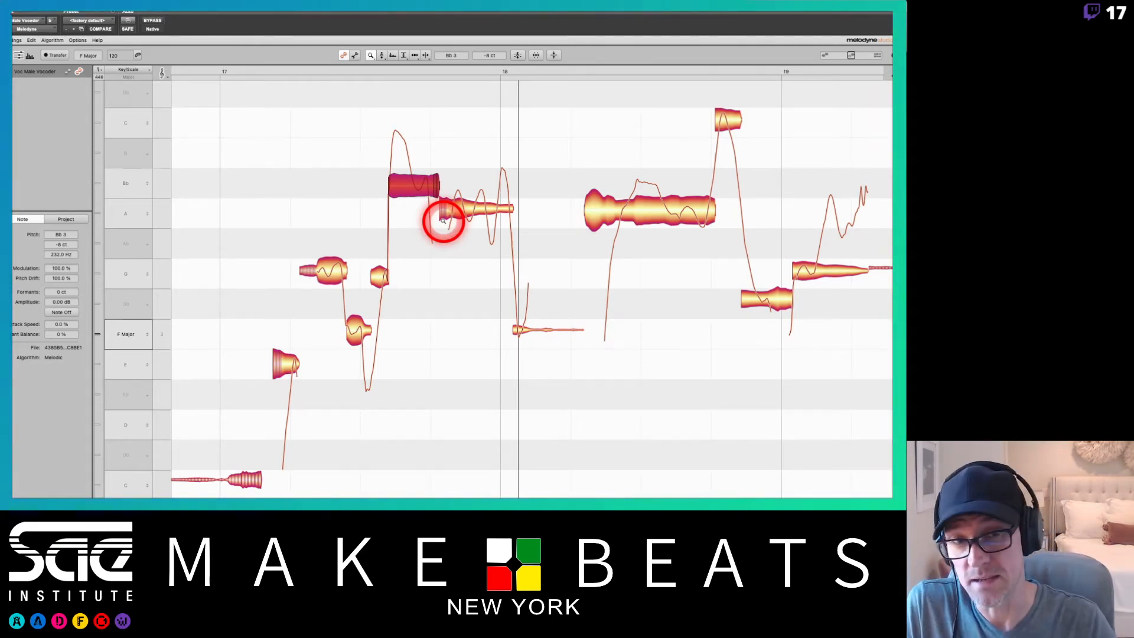
{"action": "right_click", "coordinate": [443, 221]}
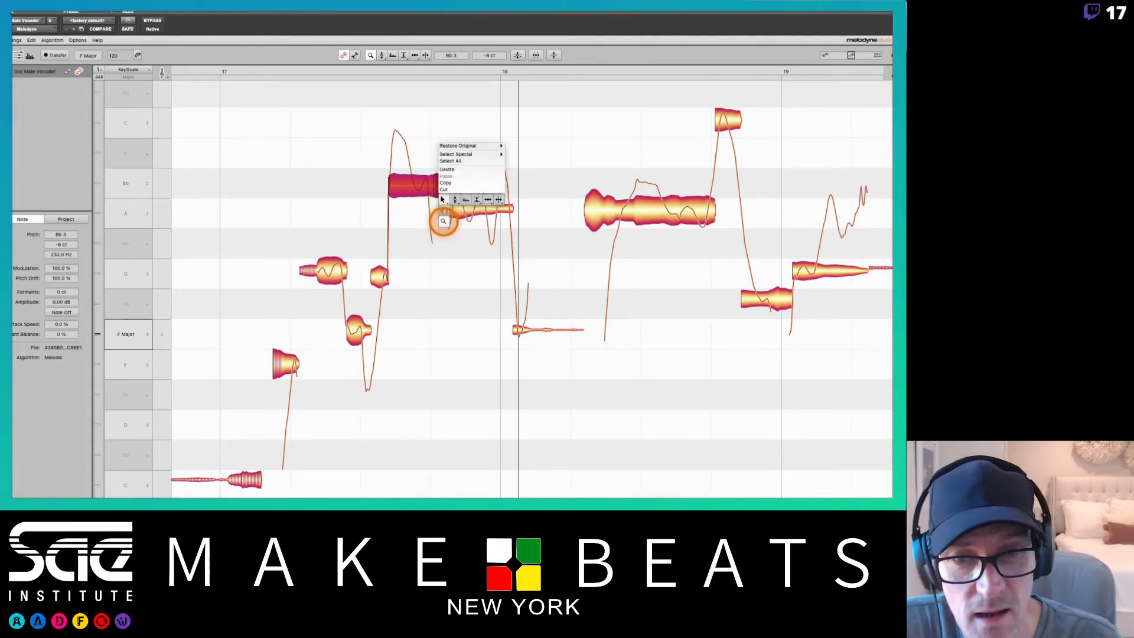
{"action": "left_click", "coordinate": [500, 200]}
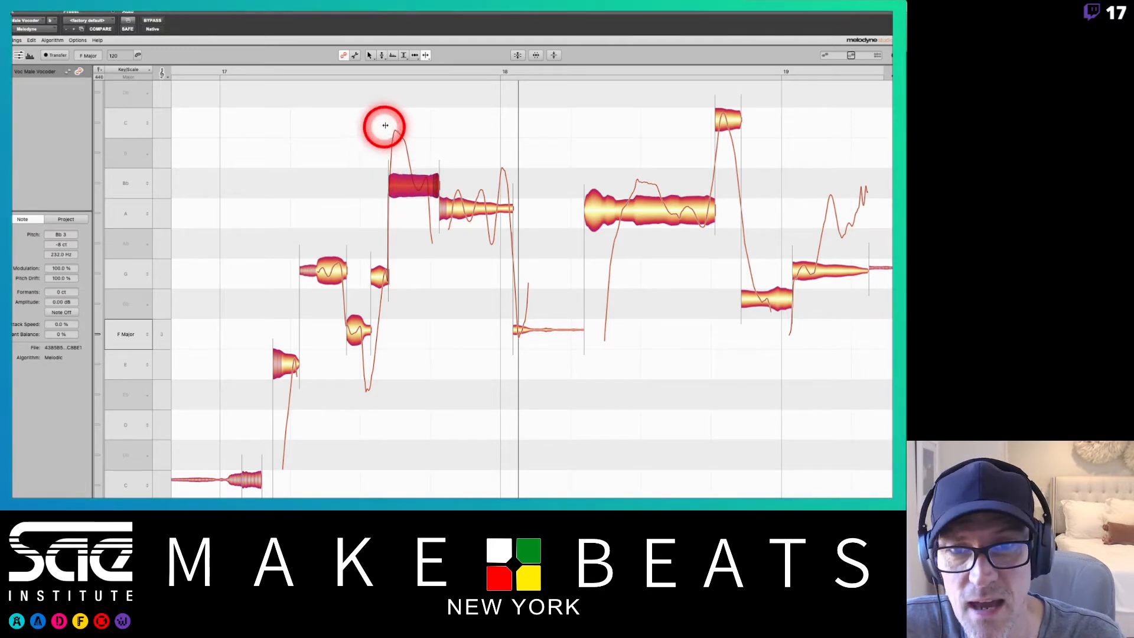
{"action": "double_click", "coordinate": [414, 182]}
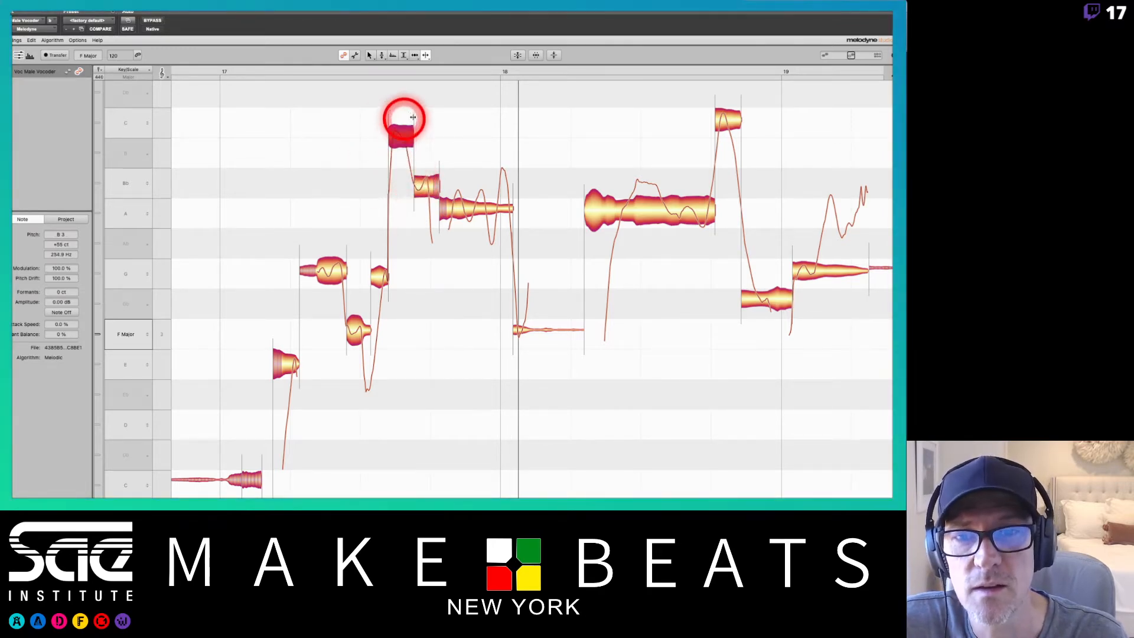
Retune the split note's first half to C4, its second half to Bb3 and the following note to A3
{"action": "right_click", "coordinate": [398, 133]}
{"action": "left_click", "coordinate": [358, 132]}
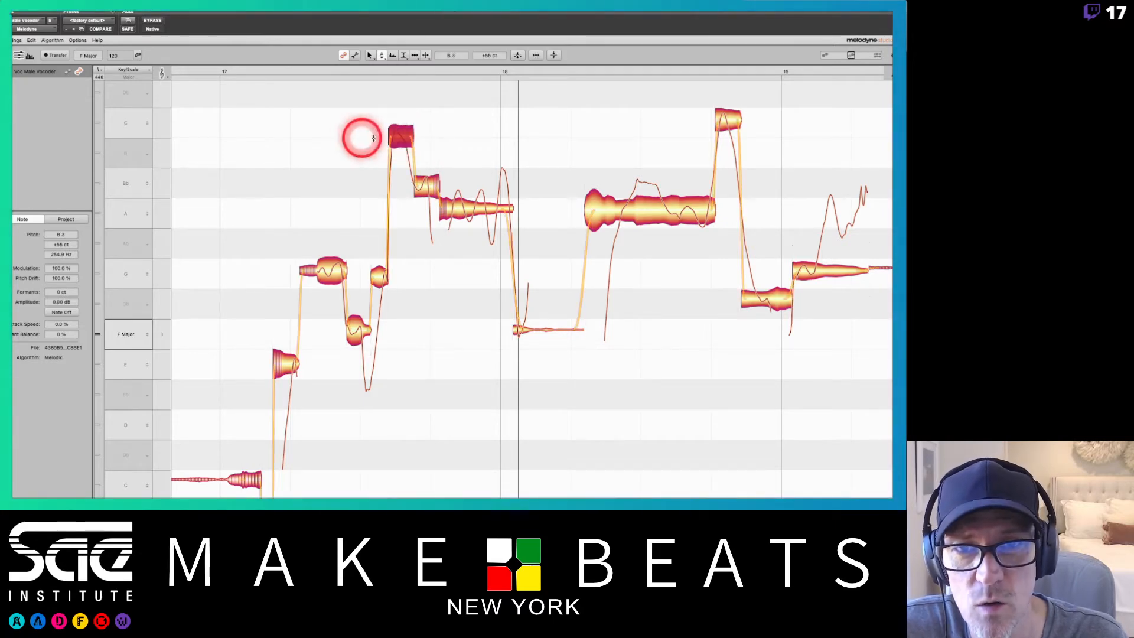
{"action": "left_click_drag", "start_coordinate": [395, 137], "coordinate": [397, 121]}
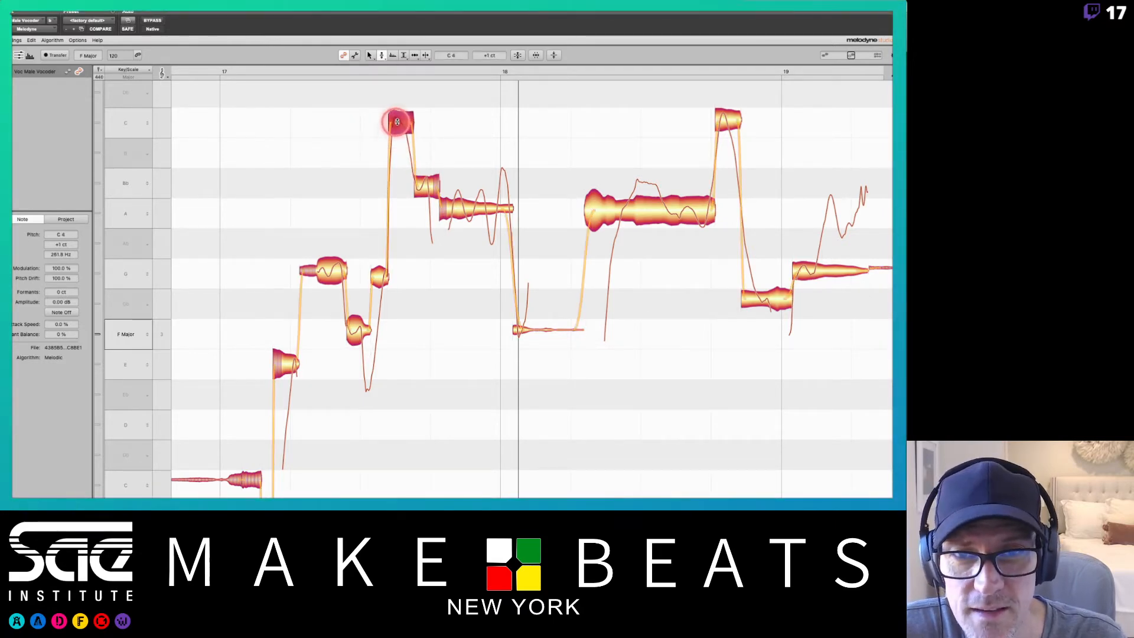
{"action": "left_click", "coordinate": [423, 182]}
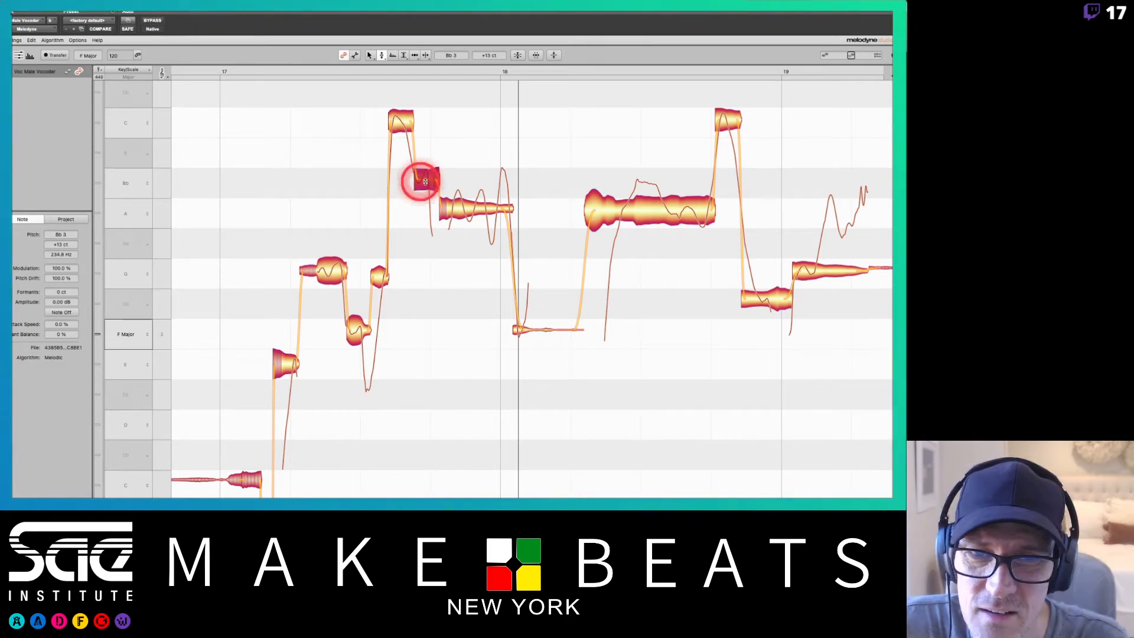
{"action": "left_click_drag", "start_coordinate": [463, 207], "coordinate": [464, 218]}
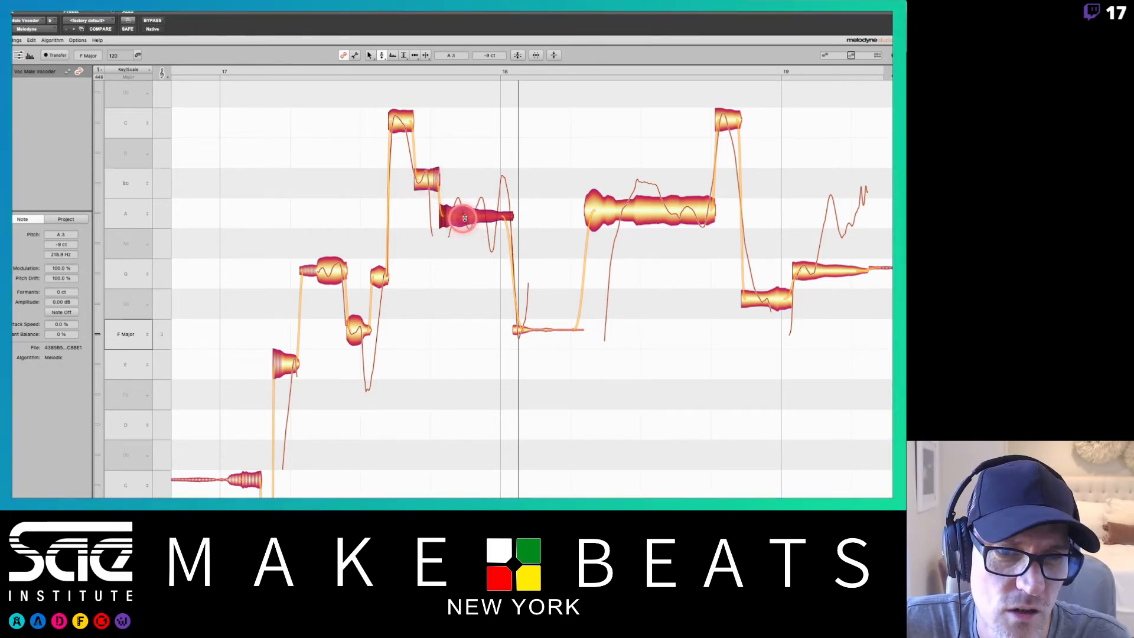
Separate the long A3 note between bars 18 and 19 into four shorter notes
{"action": "left_click", "coordinate": [614, 210]}
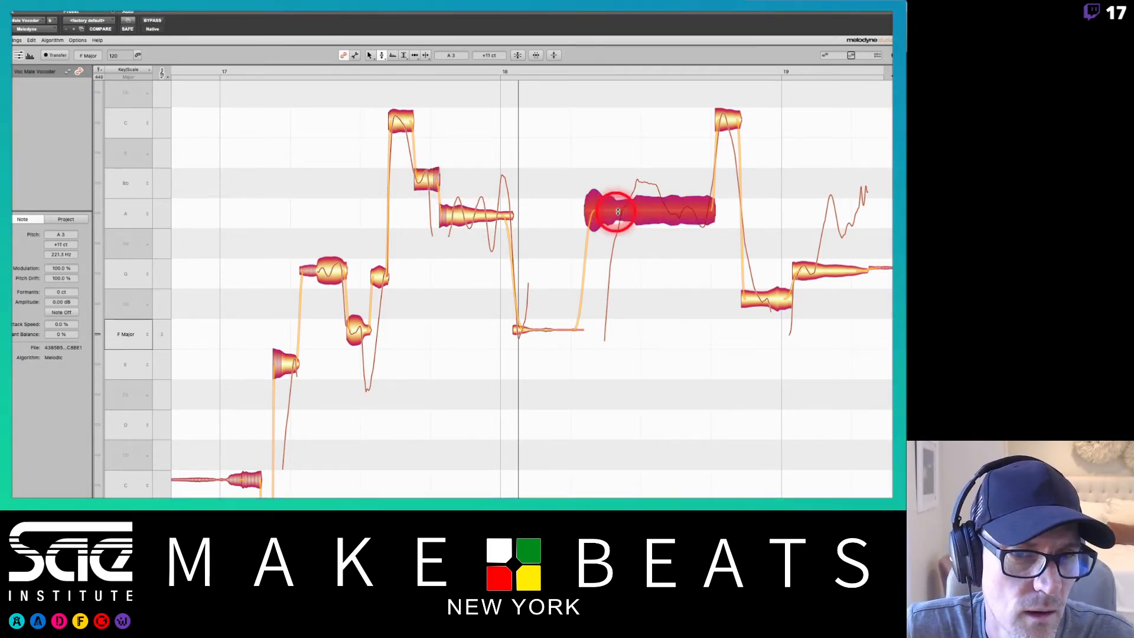
{"action": "right_click", "coordinate": [633, 210]}
{"action": "left_click", "coordinate": [634, 209]}
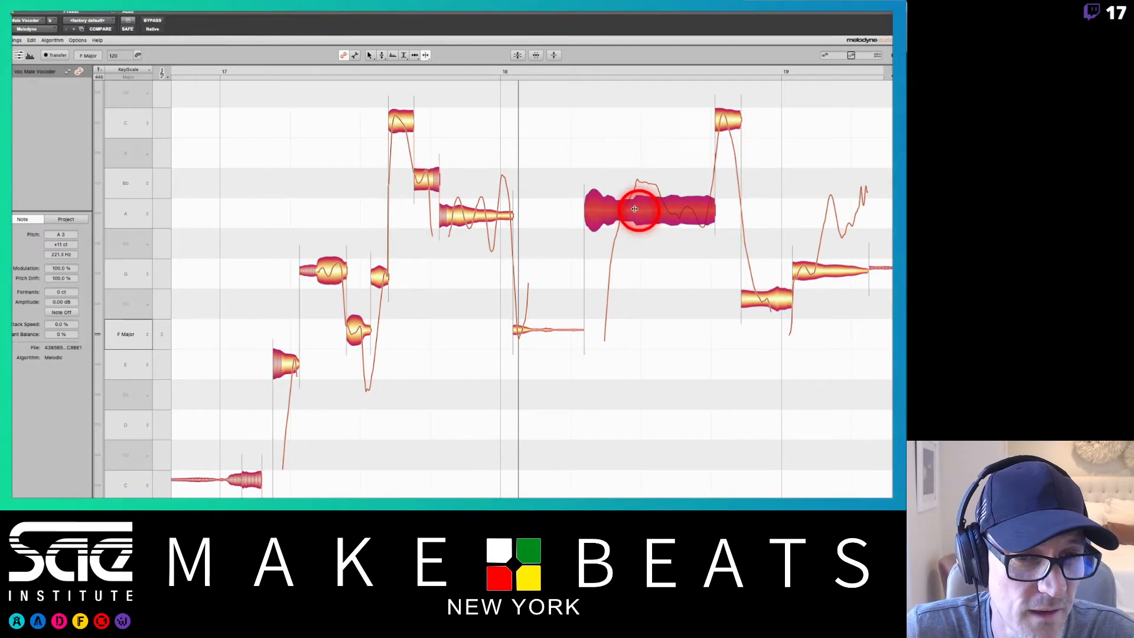
{"action": "double_click", "coordinate": [629, 210]}
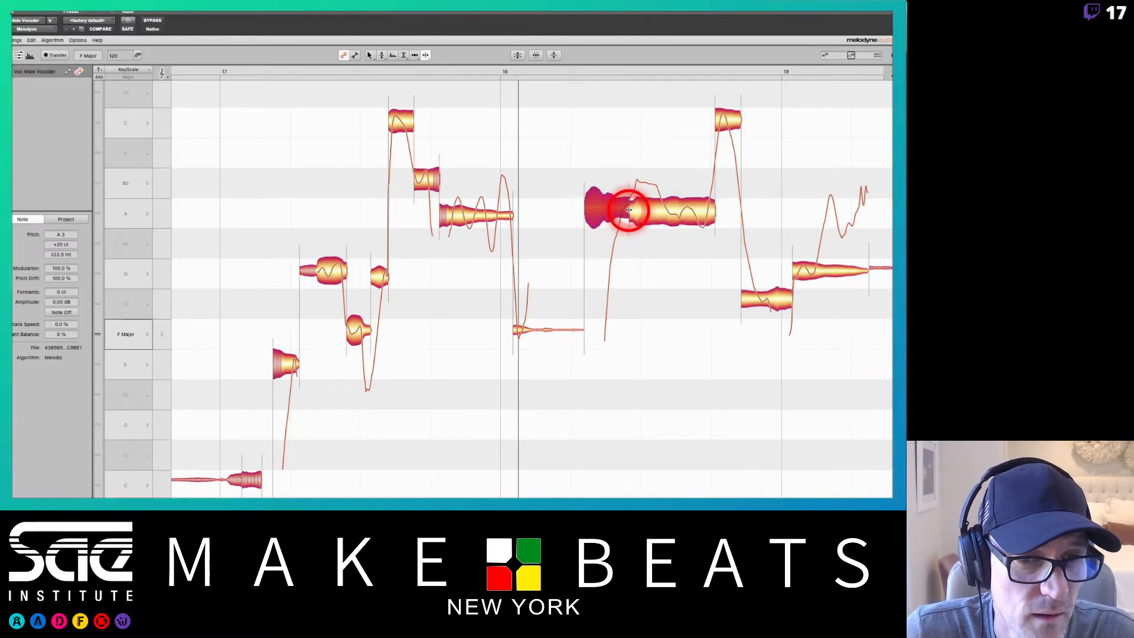
{"action": "double_click", "coordinate": [662, 213]}
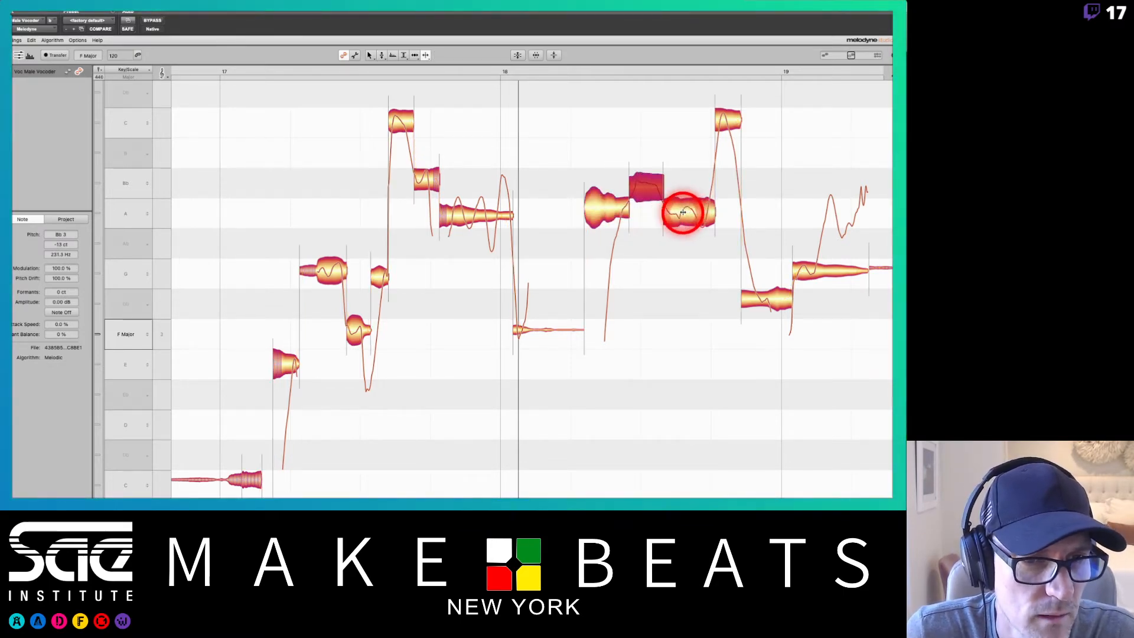
{"action": "left_click", "coordinate": [683, 213]}
{"action": "right_click", "coordinate": [683, 213]}
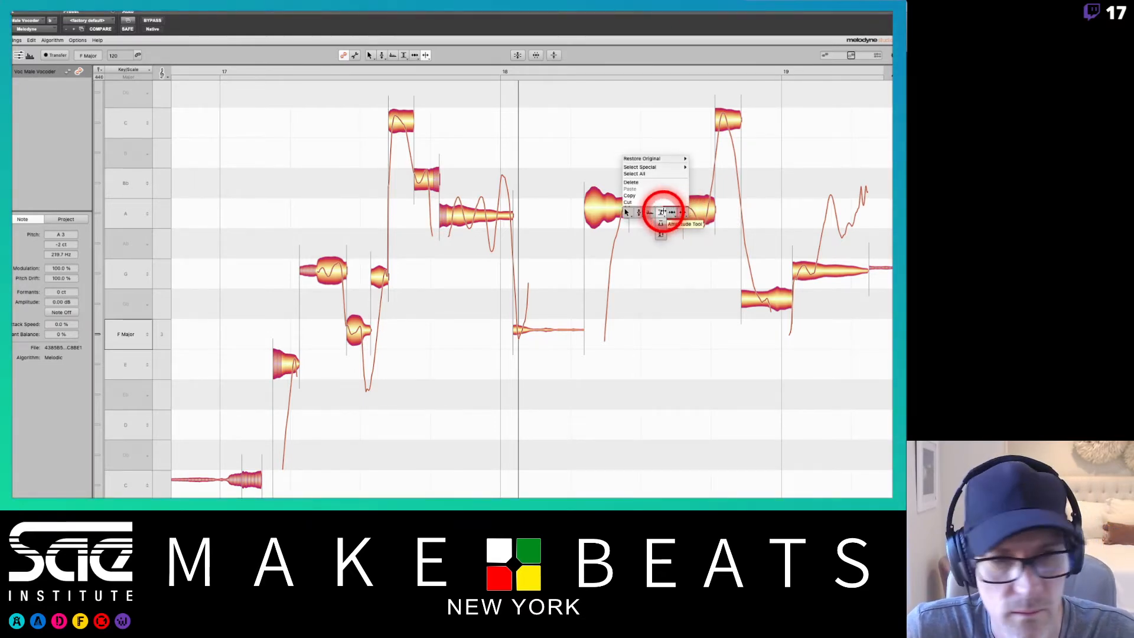
Audition the separated notes after bar 18 and the high C4 note that follows them
{"action": "left_click", "coordinate": [639, 212]}
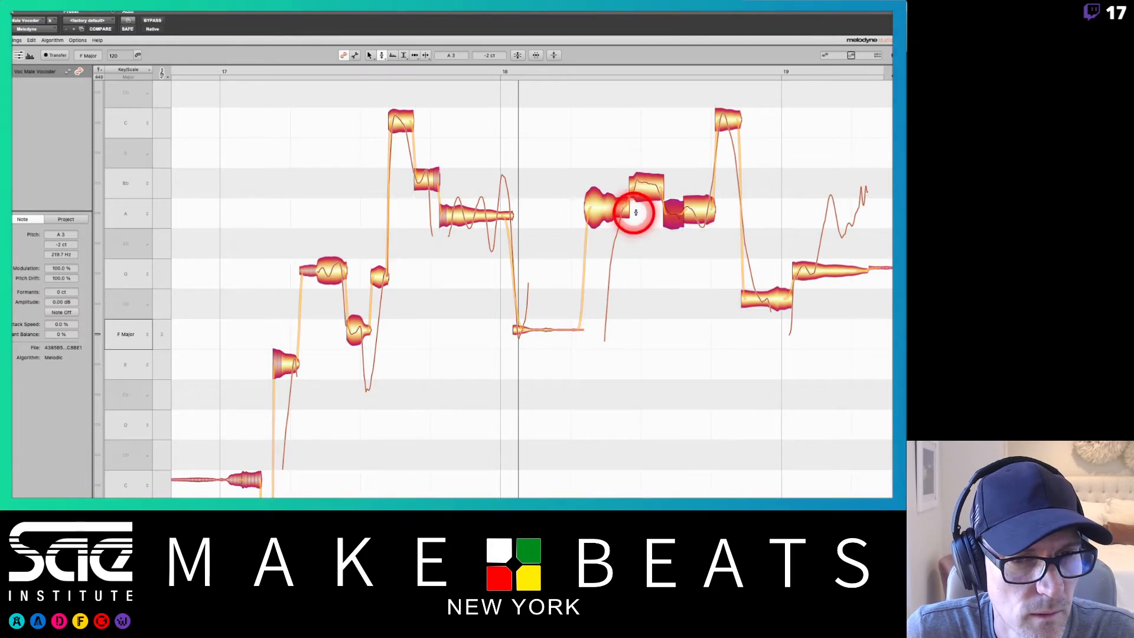
{"action": "left_click", "coordinate": [599, 209]}
{"action": "left_click", "coordinate": [645, 192]}
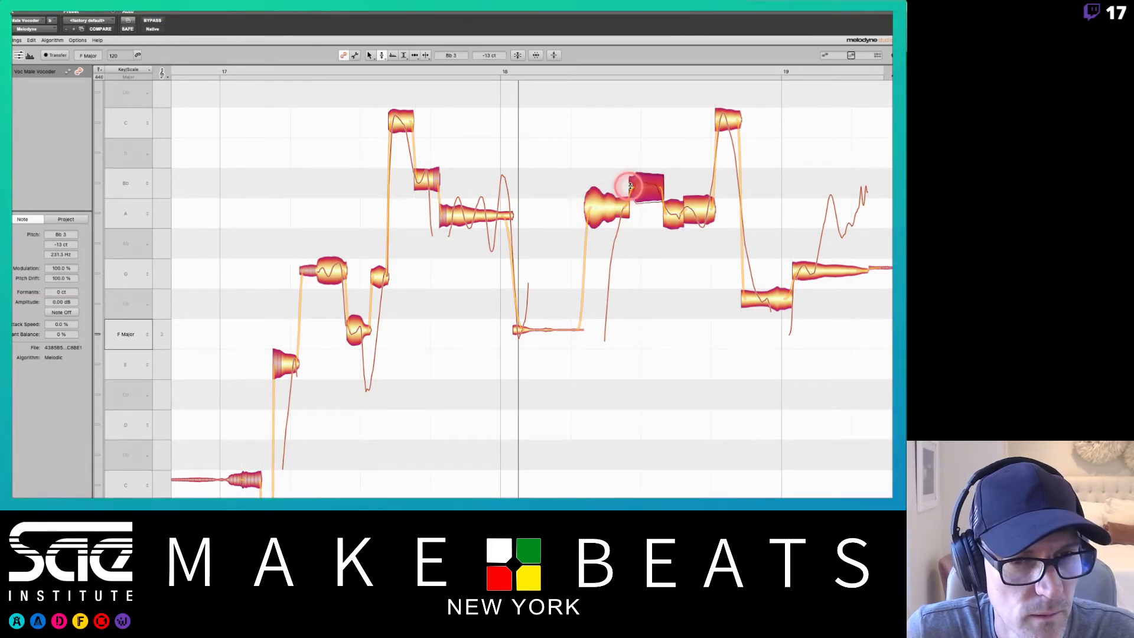
{"action": "left_click", "coordinate": [679, 213]}
{"action": "left_click", "coordinate": [724, 123]}
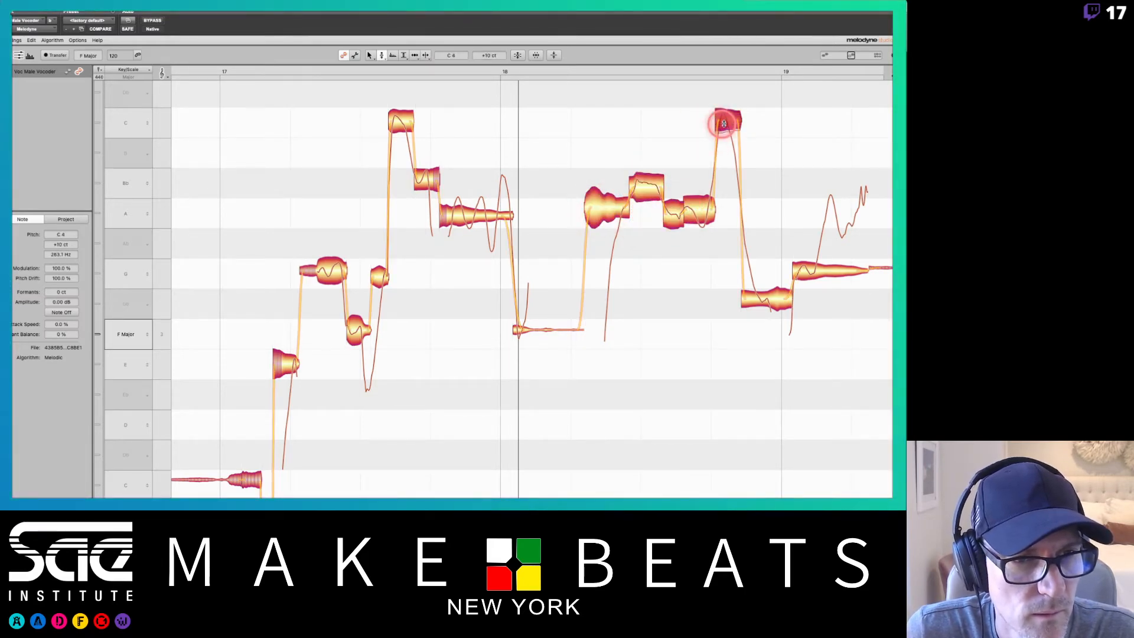
Raise the note just before bar 19 to G3 and separate the following note about a third of the way in
{"action": "scroll", "coordinate": [697, 236], "scroll_direction": "right", "scroll_amount": 5}
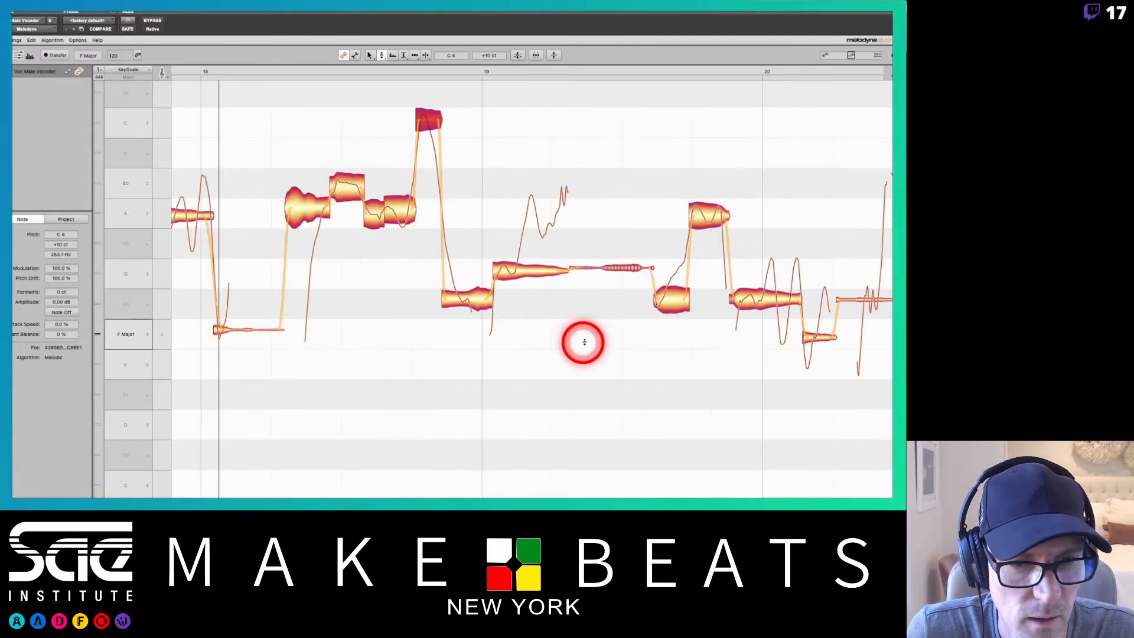
{"action": "left_click_drag", "start_coordinate": [459, 300], "coordinate": [459, 270]}
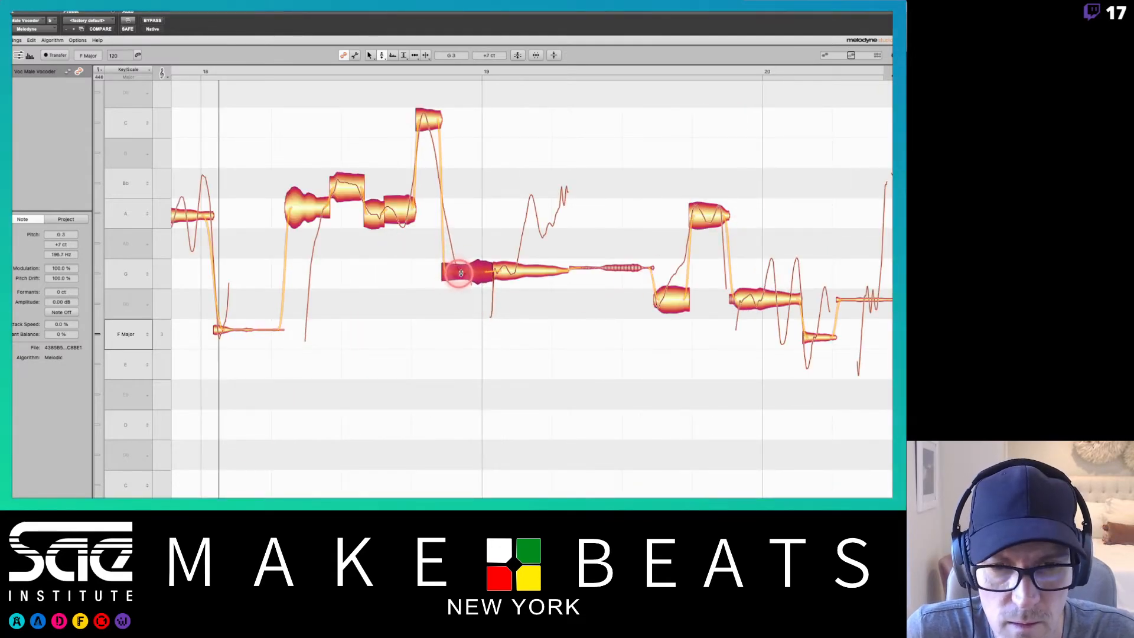
{"action": "right_click", "coordinate": [511, 271]}
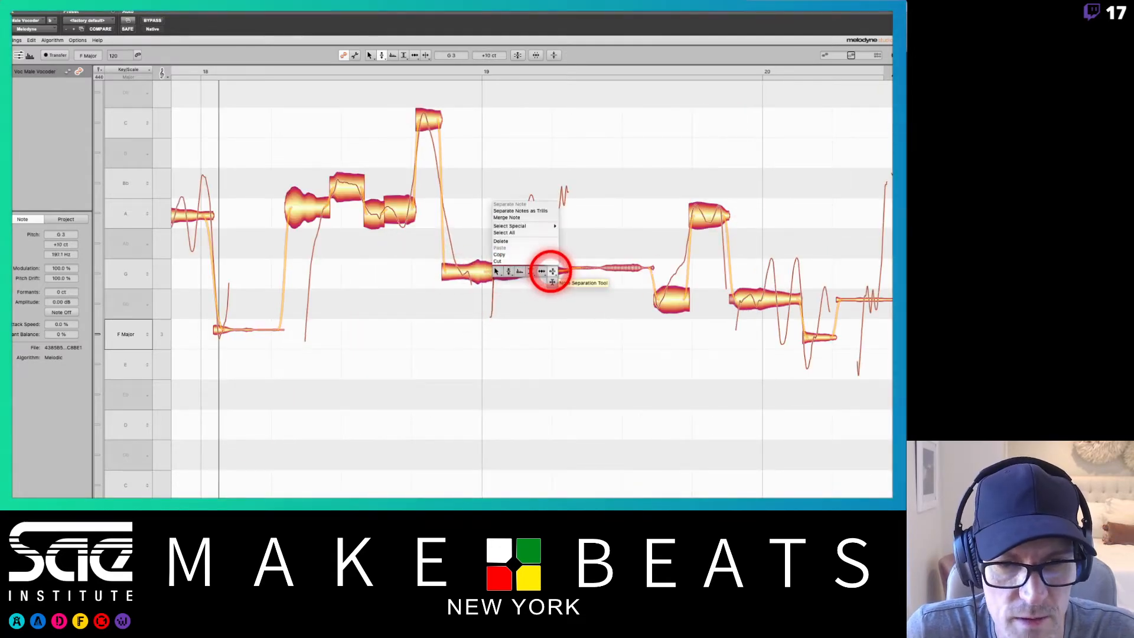
{"action": "left_click", "coordinate": [536, 232]}
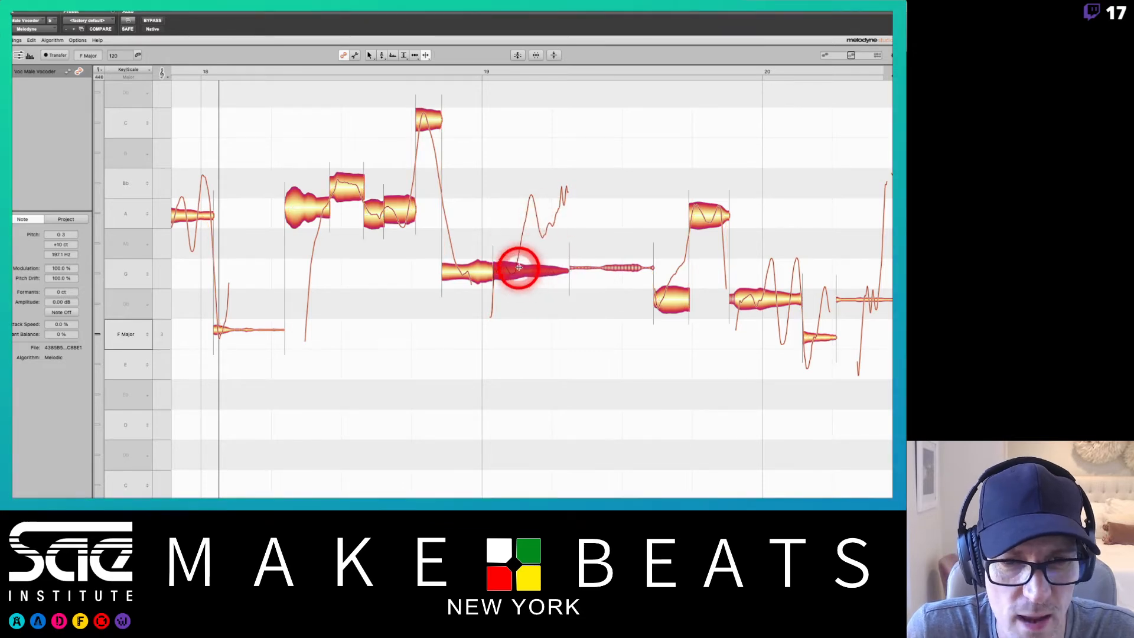
{"action": "key", "text": "Up"}
{"action": "right_click", "coordinate": [518, 269]}
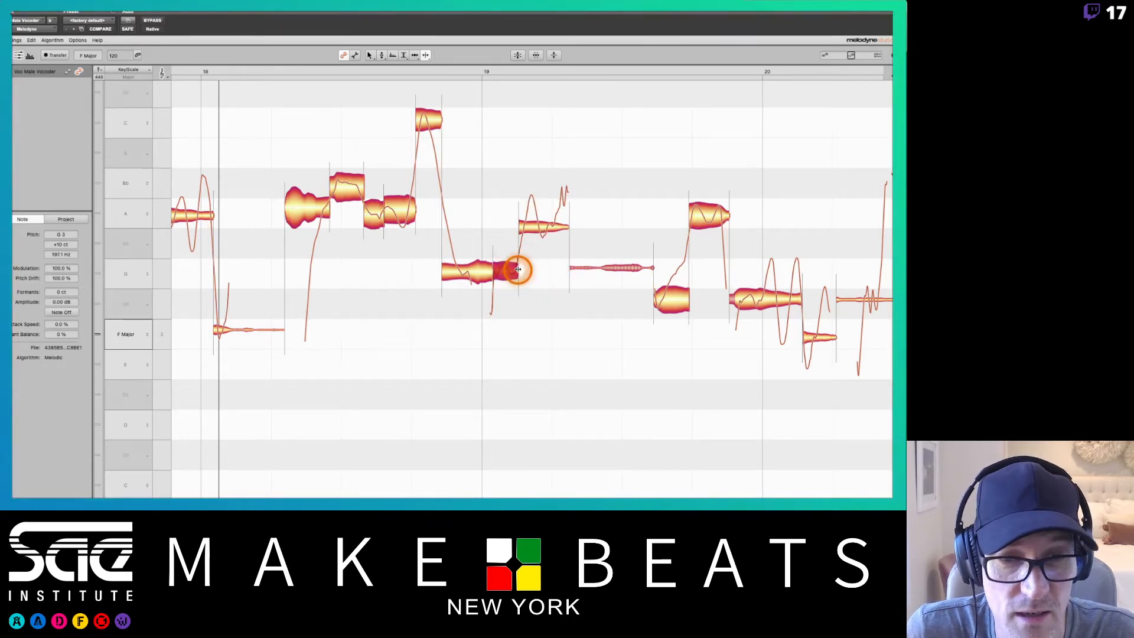
{"action": "left_click", "coordinate": [474, 270]}
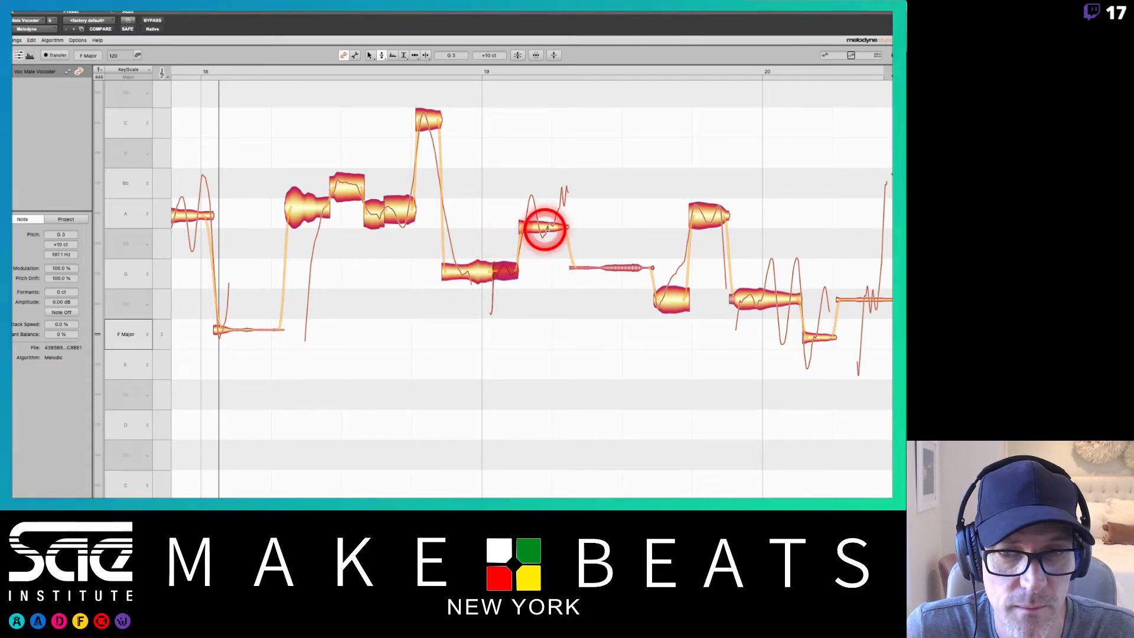
Separate the G3 note just before bar 19 at its middle
{"action": "right_click", "coordinate": [493, 263]}
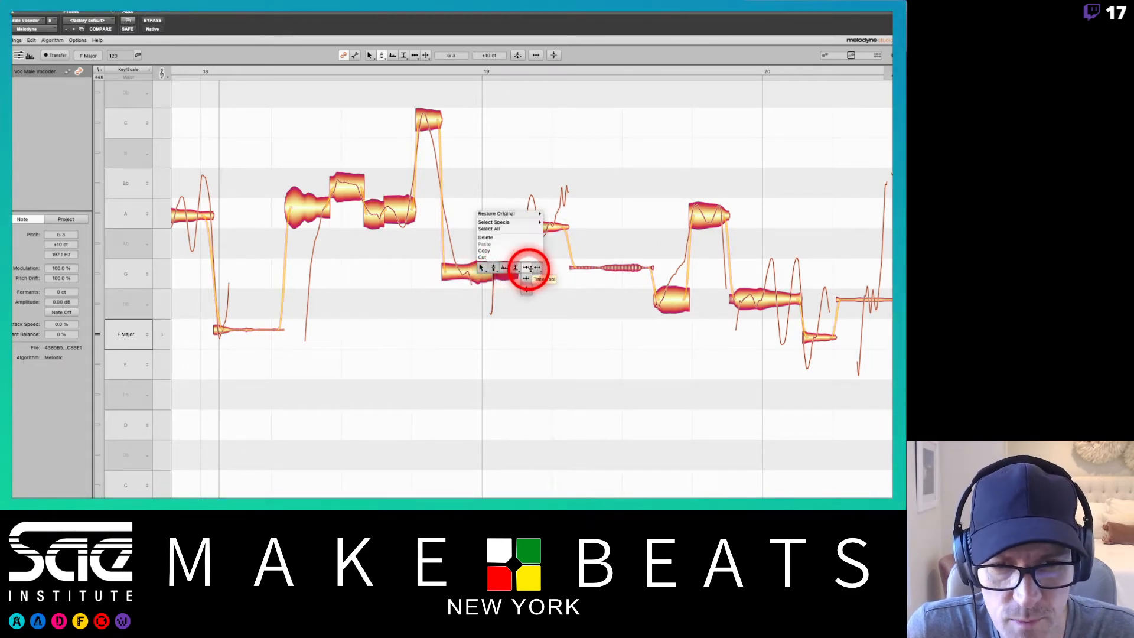
{"action": "left_click", "coordinate": [536, 268]}
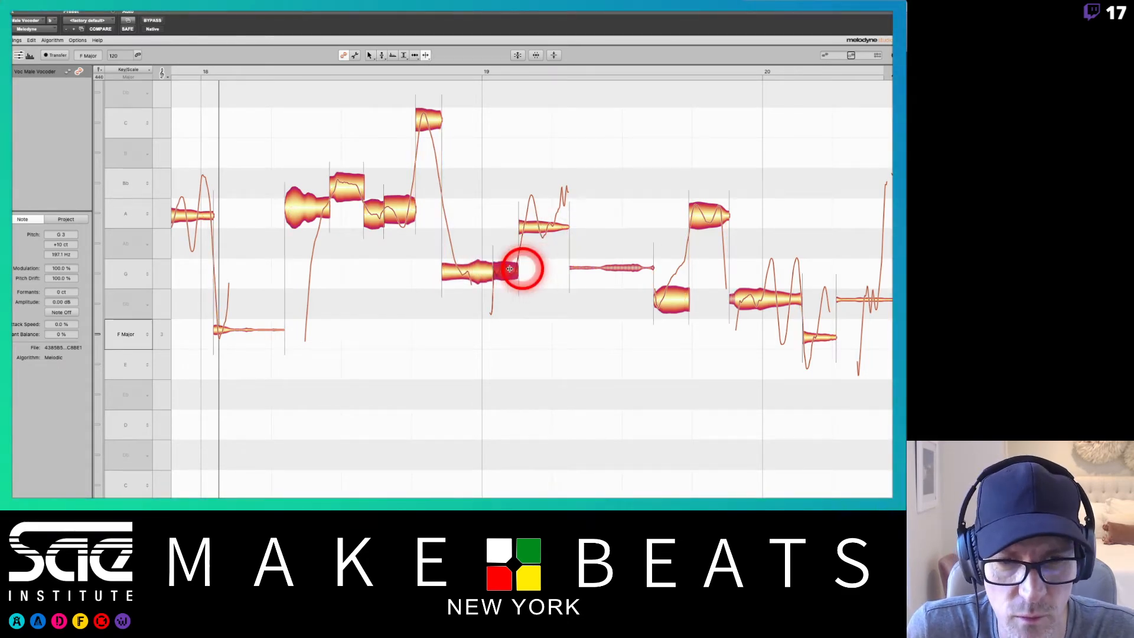
{"action": "double_click", "coordinate": [469, 272]}
Raise the notes on either side of the A3 note before bar 20 to G3 and audition the short F3 note after bar 20
{"action": "right_click", "coordinate": [468, 273]}
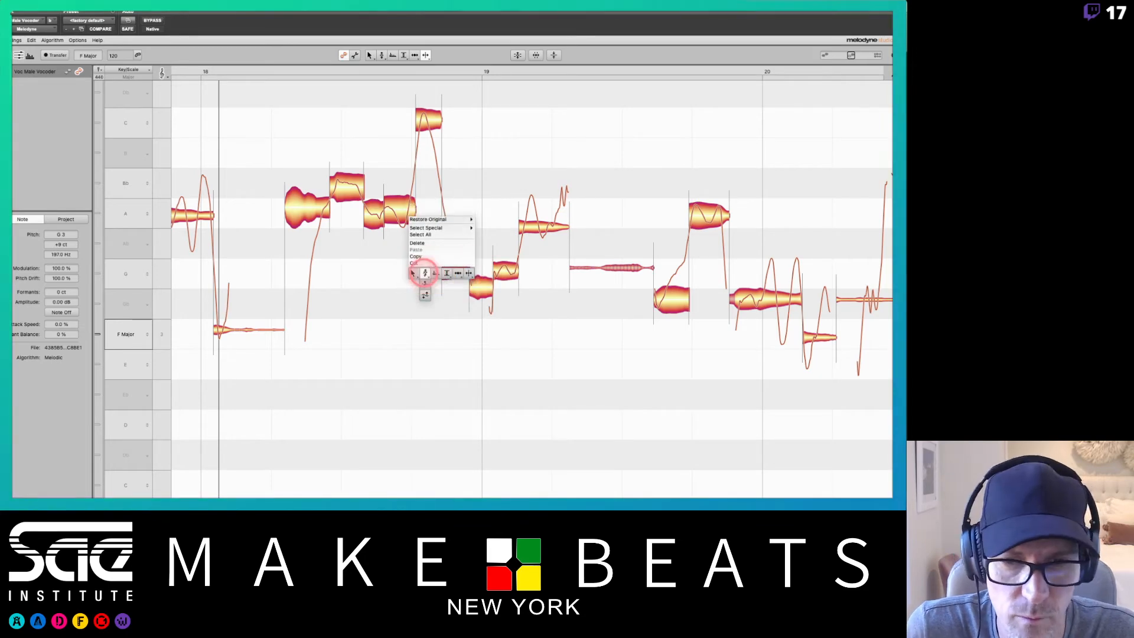
{"action": "left_click", "coordinate": [420, 276]}
{"action": "left_click_drag", "start_coordinate": [671, 299], "coordinate": [671, 268]}
{"action": "left_click_drag", "start_coordinate": [754, 295], "coordinate": [756, 268]}
{"action": "scroll", "coordinate": [772, 260], "scroll_direction": "right", "scroll_amount": 10}
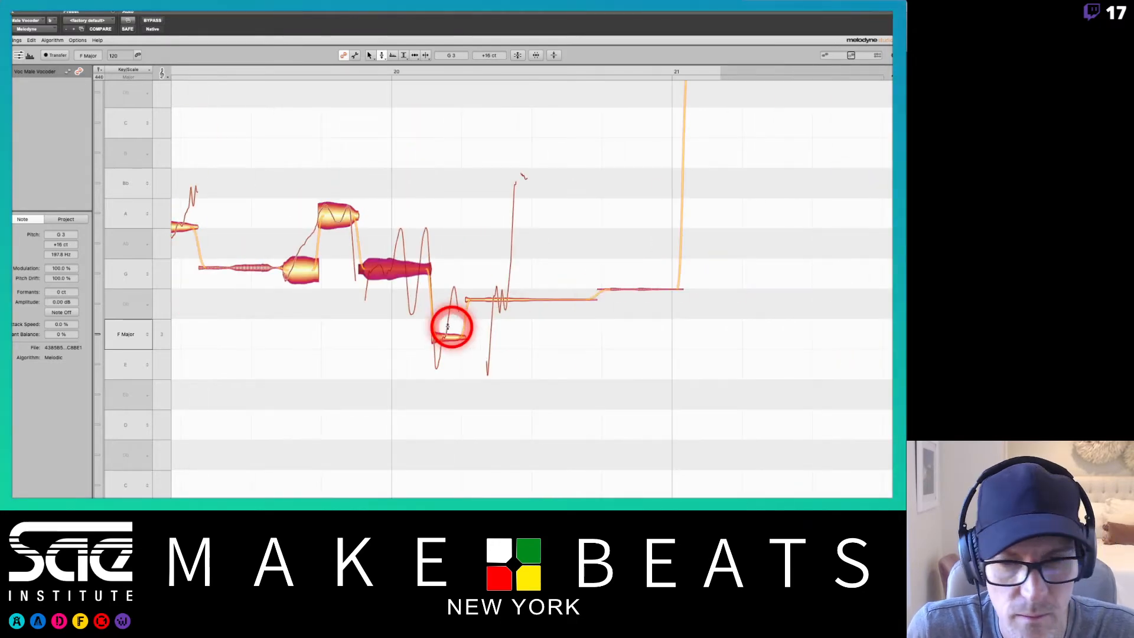
{"action": "left_click", "coordinate": [440, 336]}
Zoom out to the whole phrase and play back the corrected vocal from bar 12 to beyond bar 20
{"action": "scroll", "coordinate": [439, 338], "scroll_direction": "left", "scroll_amount": 15}
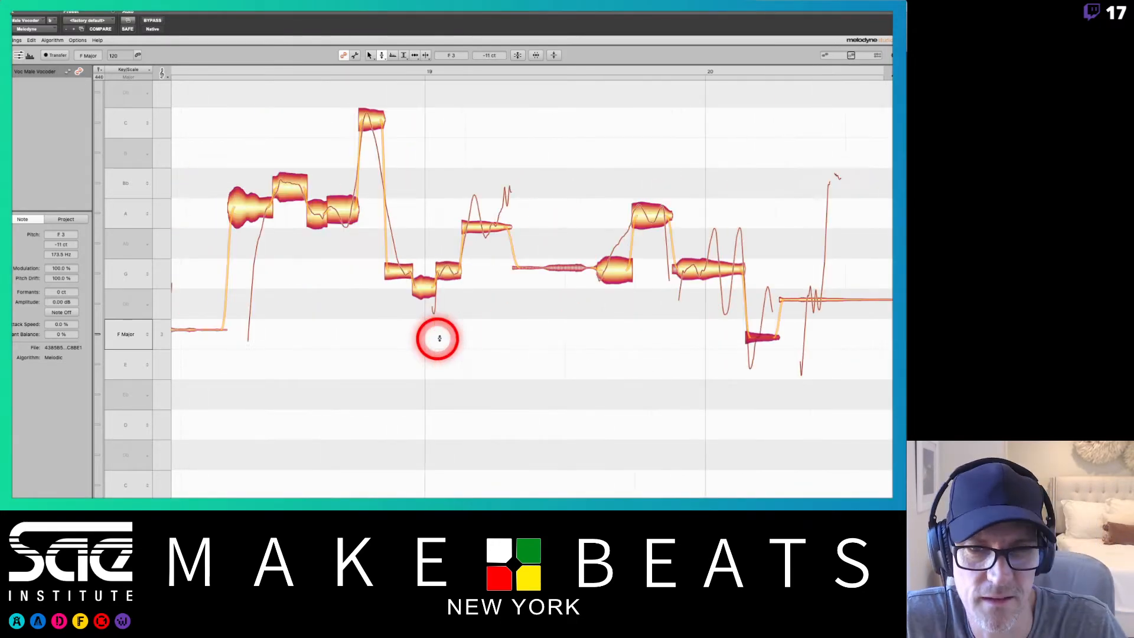
{"action": "right_click", "coordinate": [439, 338]}
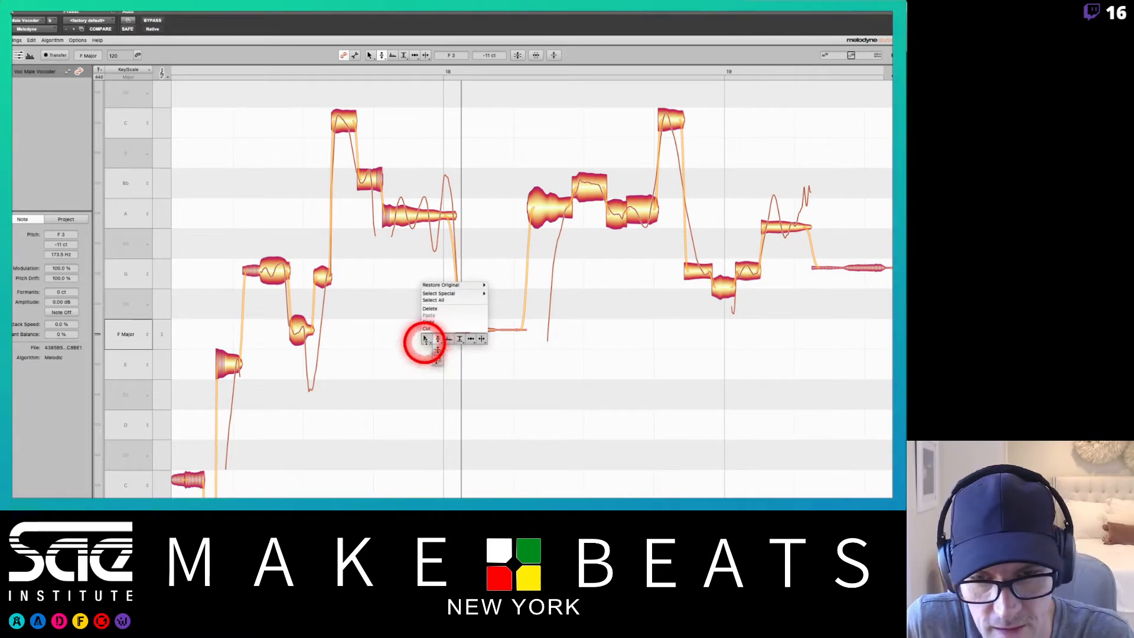
{"action": "left_click", "coordinate": [426, 361]}
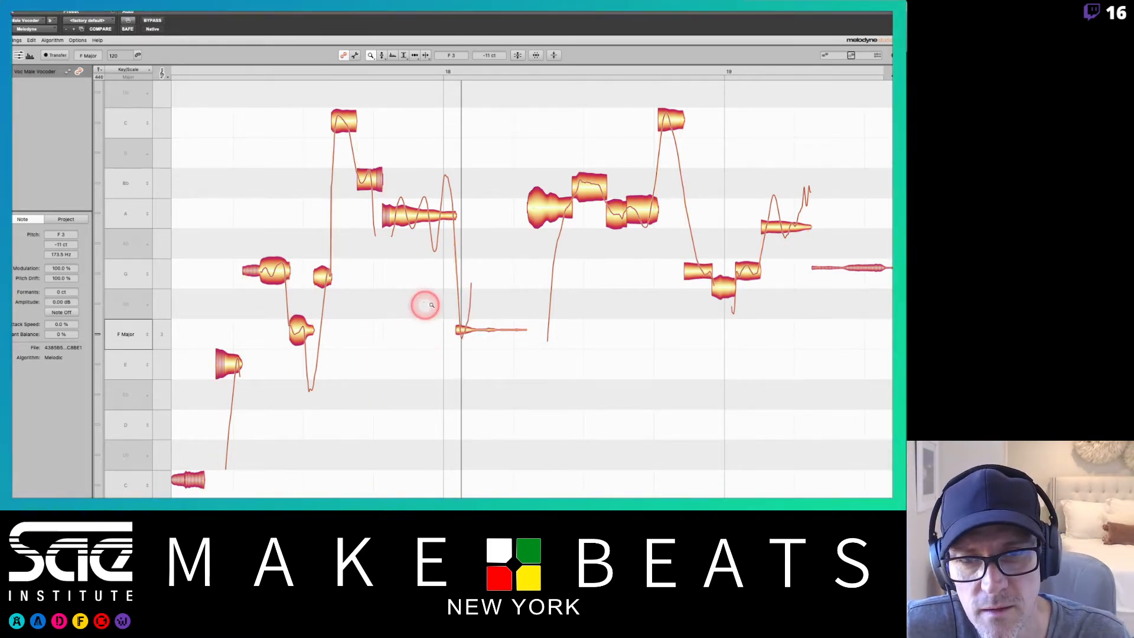
{"action": "left_click_drag", "start_coordinate": [425, 304], "coordinate": [420, 268]}
{"action": "scroll", "coordinate": [420, 268], "scroll_direction": "down", "scroll_amount": 2}
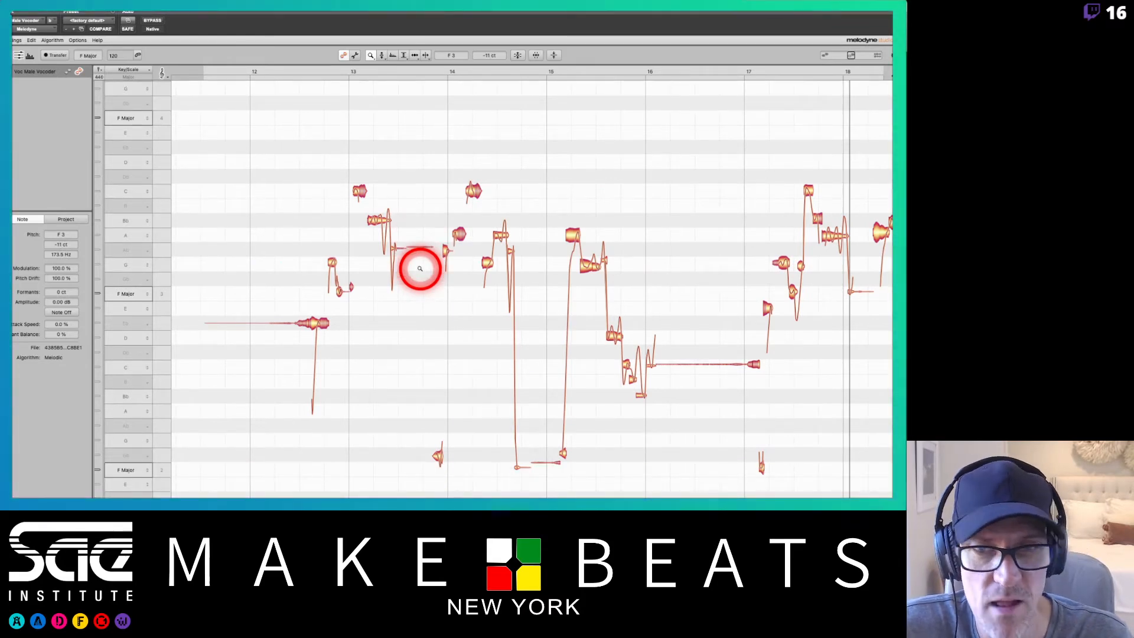
{"action": "key", "text": "space"}
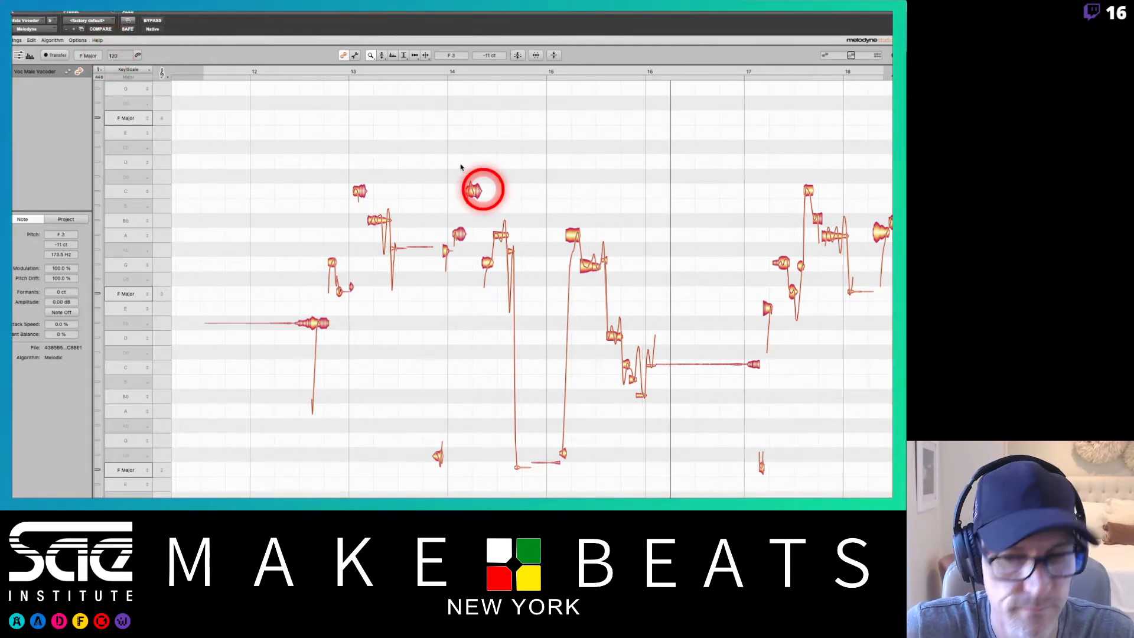
{"action": "scroll", "coordinate": [472, 172], "scroll_direction": "right", "scroll_amount": 5}
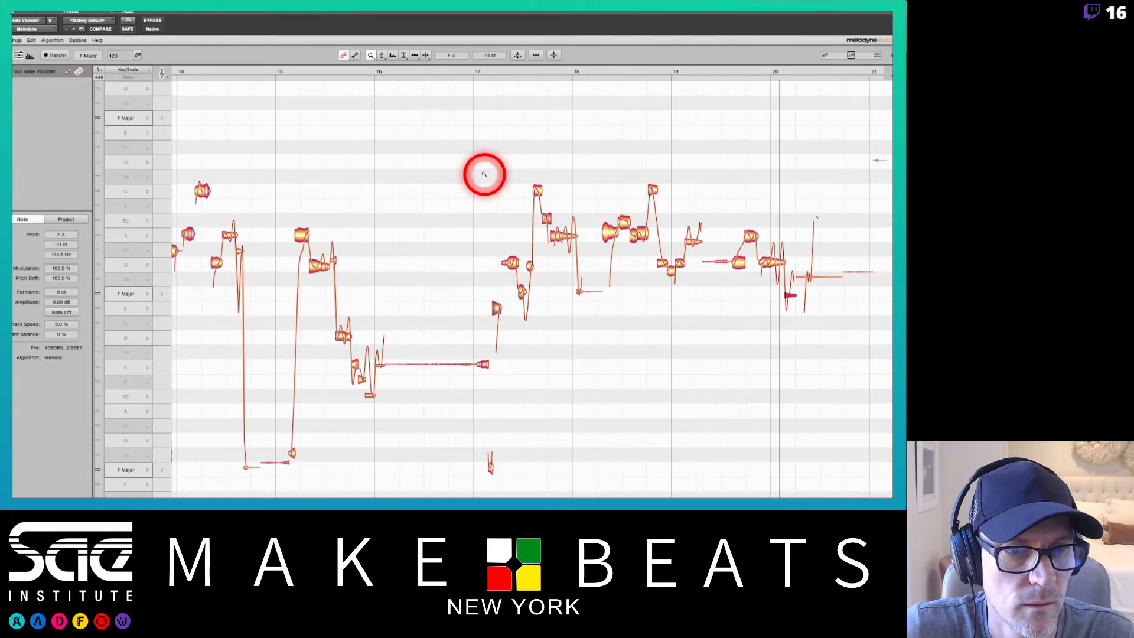
Move the Melodyne window aside, raise the VocMaleVcdr track's volume in Pro Tools during playback, and bring the Melodyne editor back into view
{"action": "left_click_drag", "start_coordinate": [485, 174], "coordinate": [288, 95]}
{"action": "left_click", "coordinate": [215, 71]}
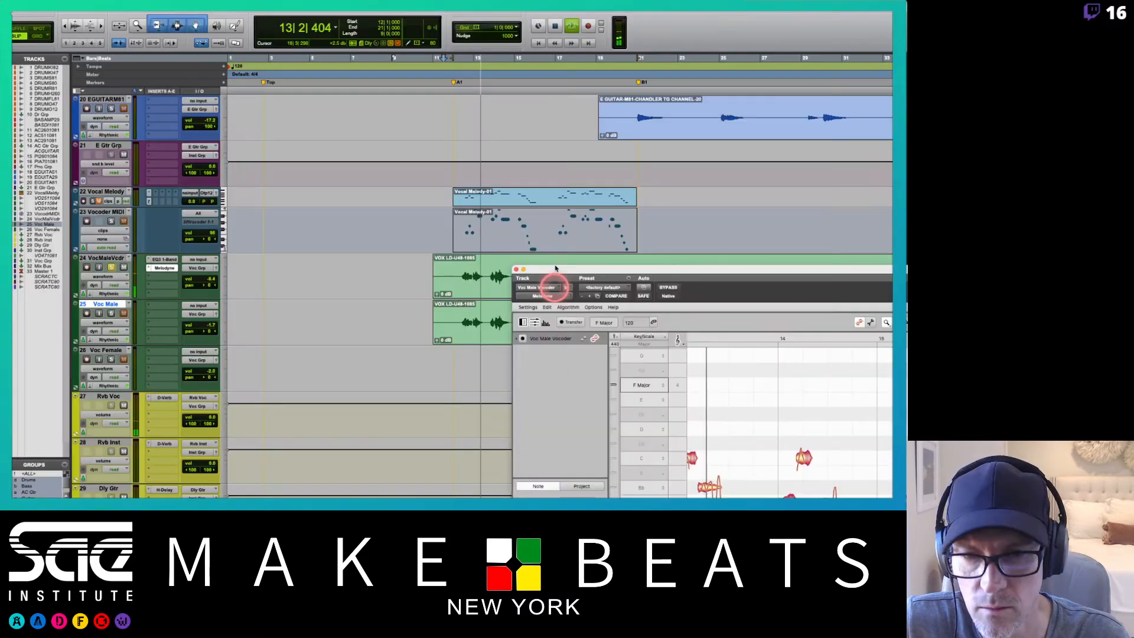
{"action": "double_click", "coordinate": [556, 269]}
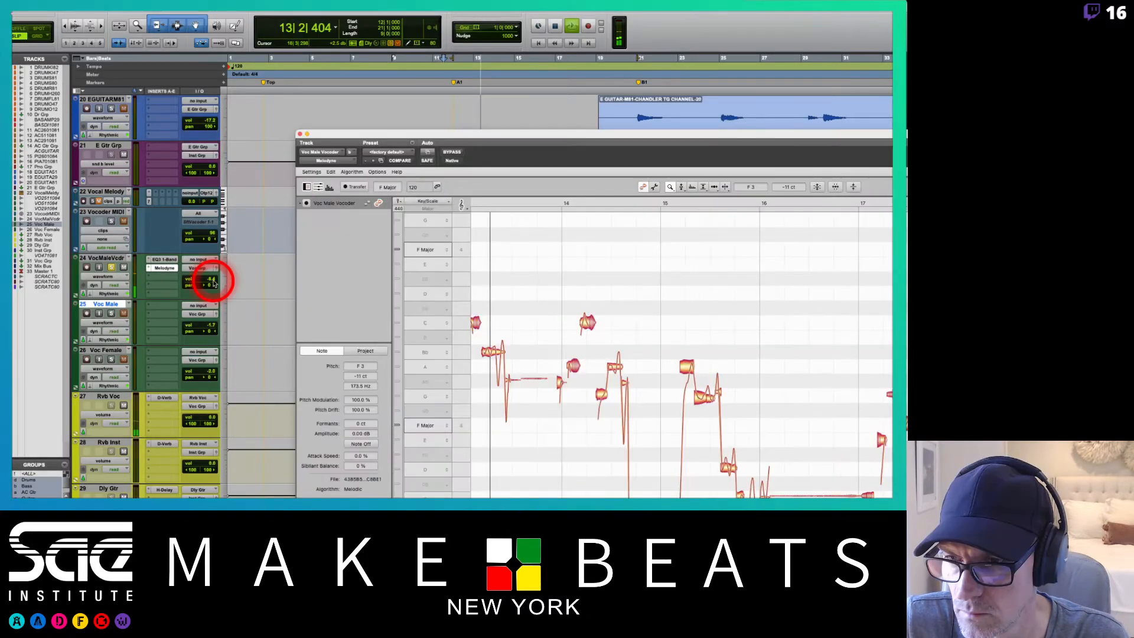
{"action": "left_click_drag", "start_coordinate": [213, 284], "coordinate": [211, 281]}
{"action": "left_click_drag", "start_coordinate": [403, 137], "coordinate": [672, 305]}
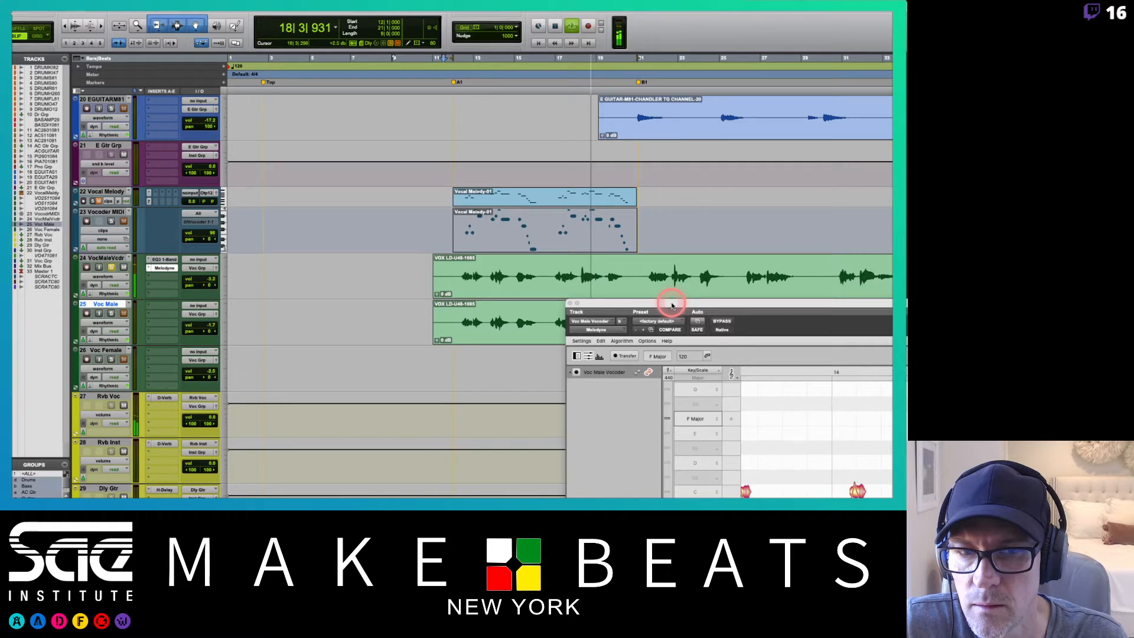
{"action": "double_click", "coordinate": [672, 305]}
{"action": "left_click", "coordinate": [297, 103]}
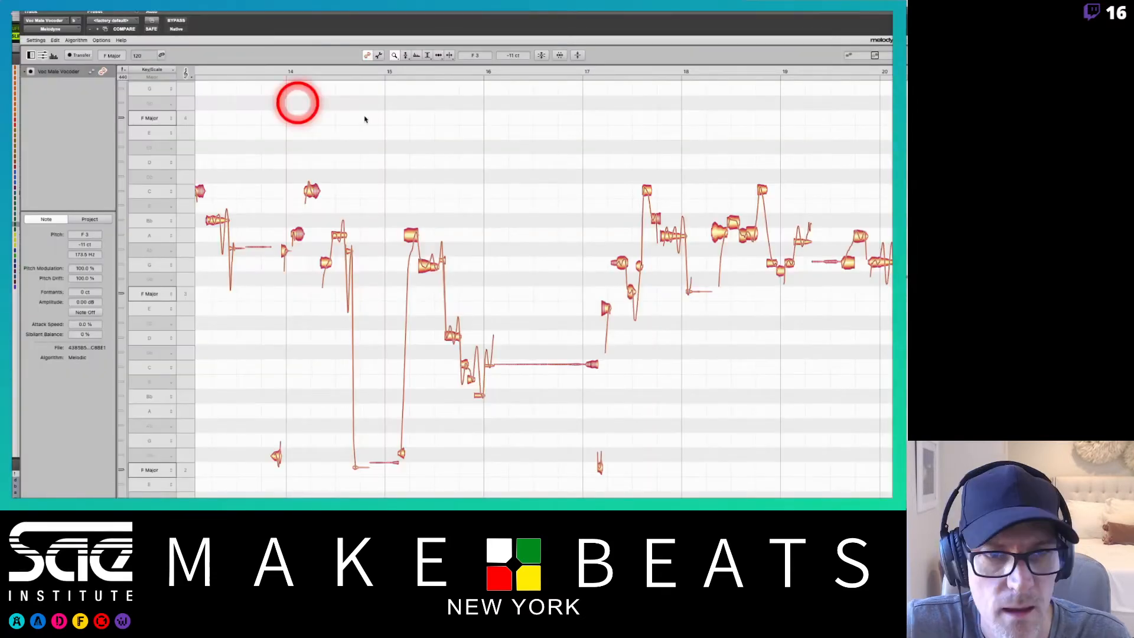
Examine the transitions between the phrase's notes and zoom in on the notes between bars 17 and 18
{"action": "left_click_drag", "start_coordinate": [515, 200], "coordinate": [555, 229]}
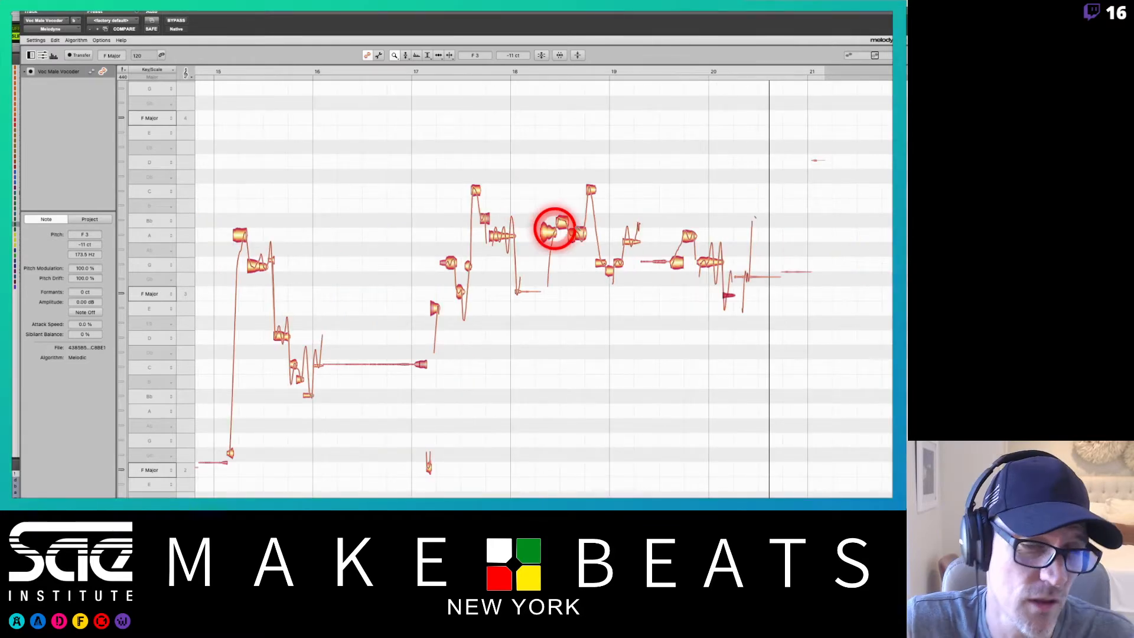
{"action": "right_click", "coordinate": [597, 243]}
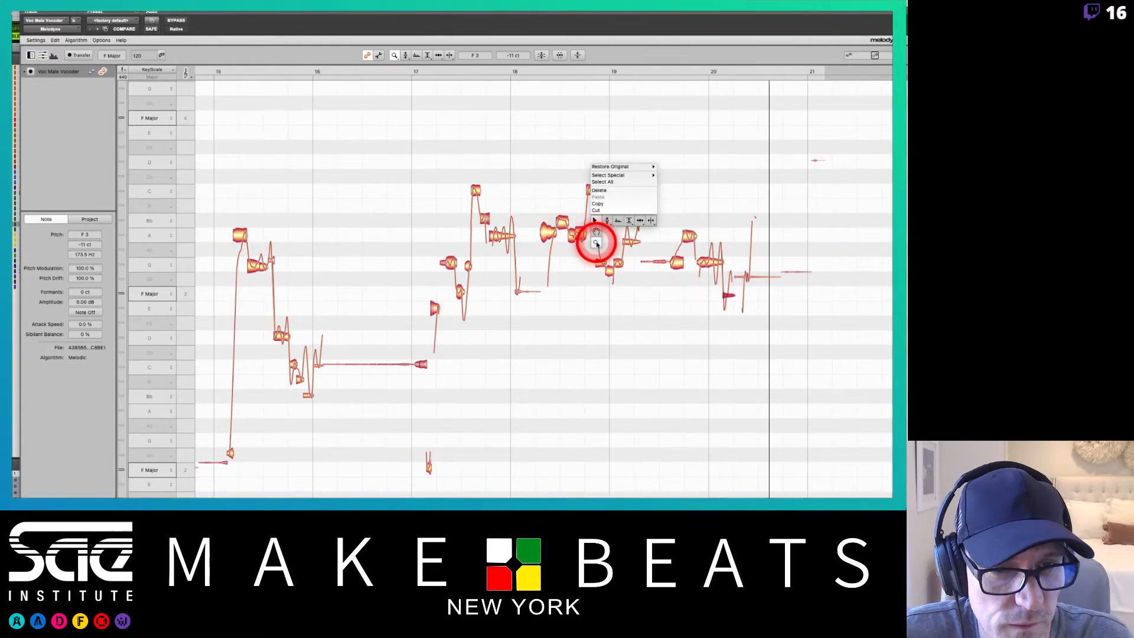
{"action": "left_click", "coordinate": [607, 220]}
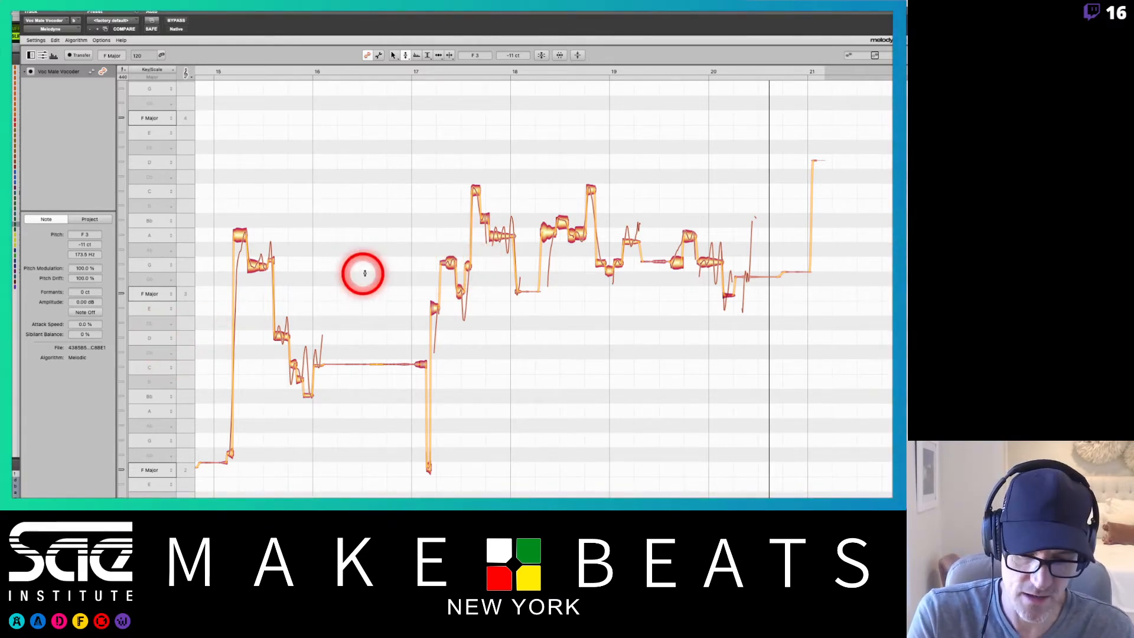
{"action": "right_click", "coordinate": [399, 255]}
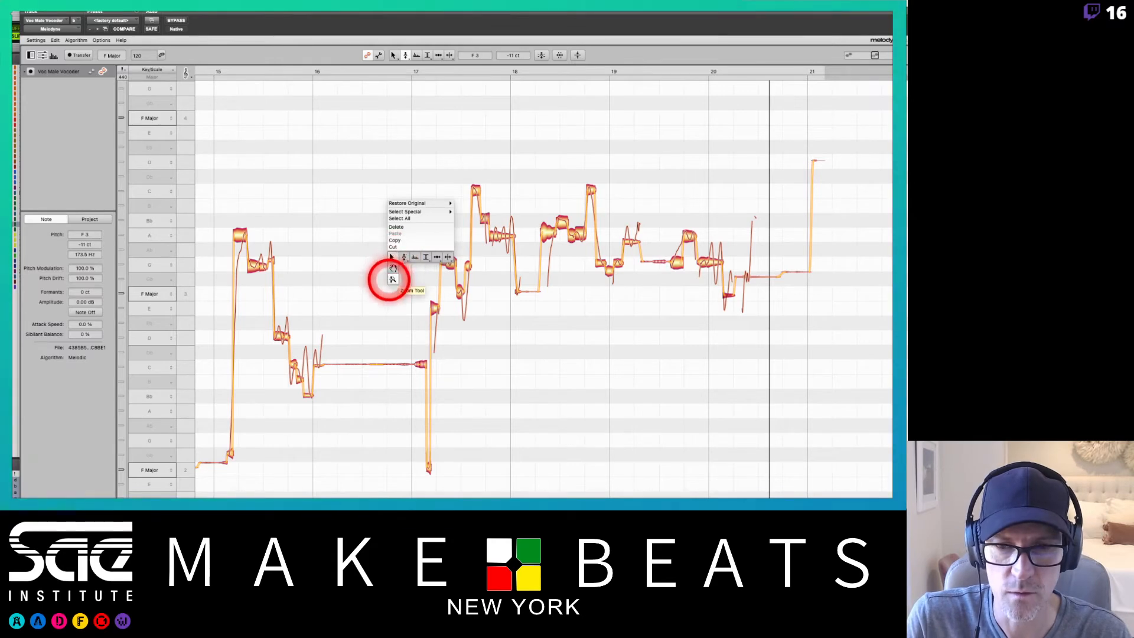
{"action": "left_click", "coordinate": [392, 278]}
{"action": "left_click", "coordinate": [519, 310]}
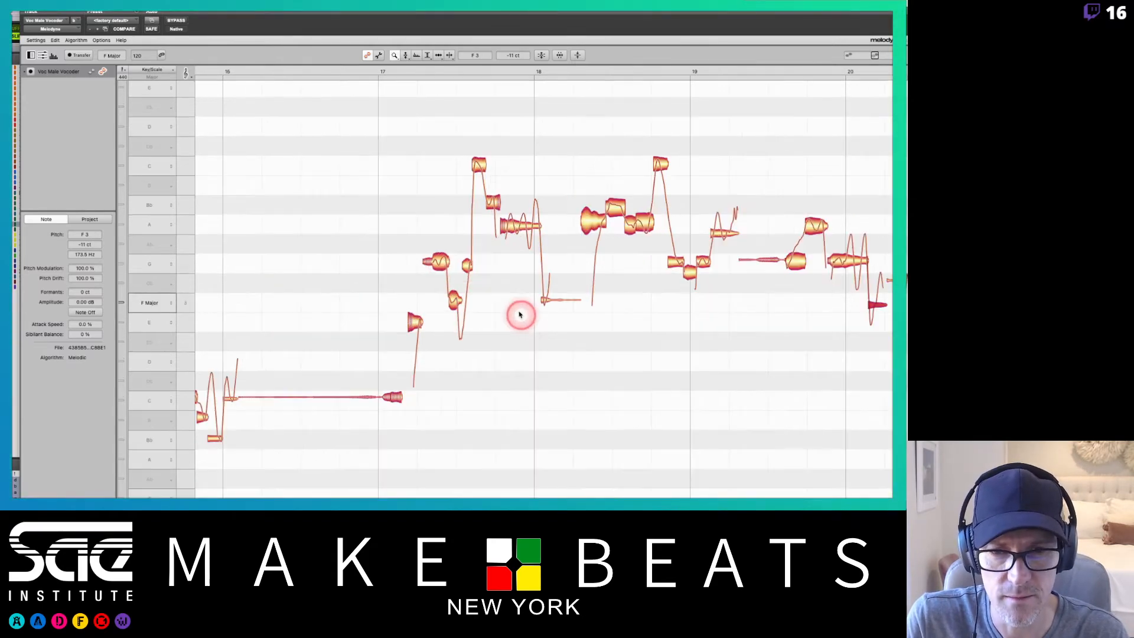
{"action": "left_click_drag", "start_coordinate": [476, 291], "coordinate": [531, 289]}
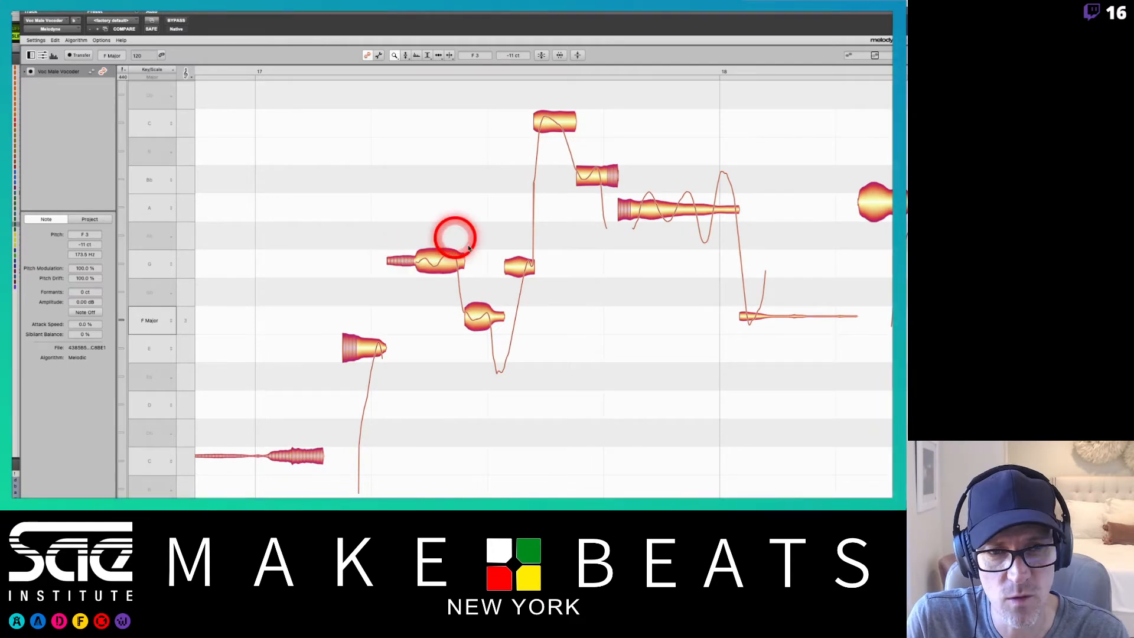
Select all notes of the vocal and set their sibilant balance to -50 %
{"action": "right_click", "coordinate": [370, 275]}
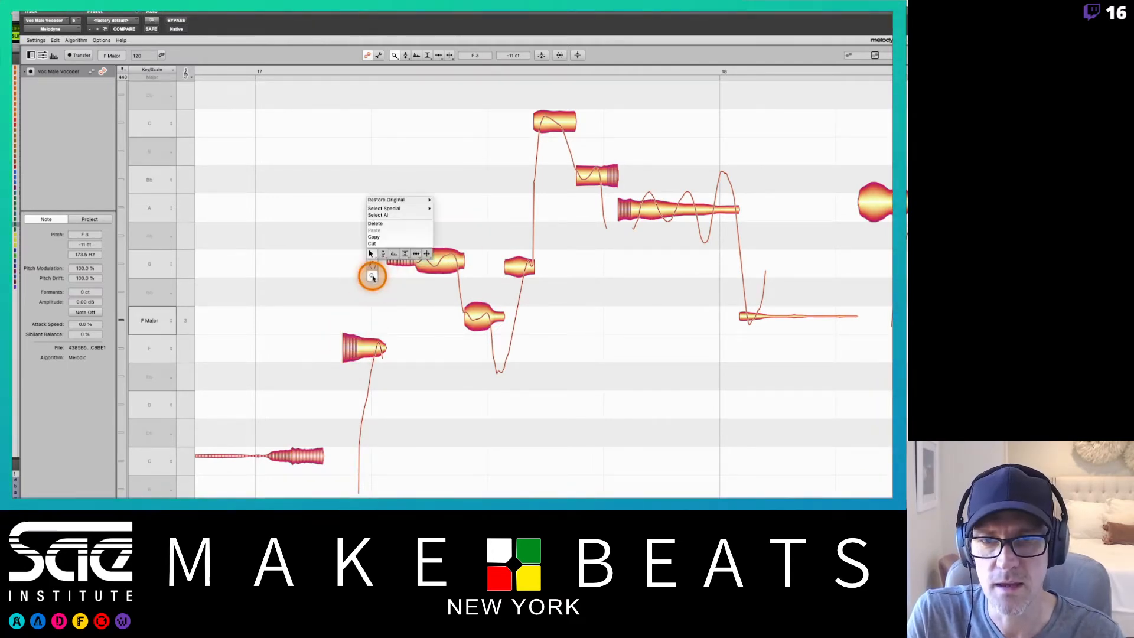
{"action": "left_click", "coordinate": [375, 252]}
{"action": "left_click", "coordinate": [375, 256]}
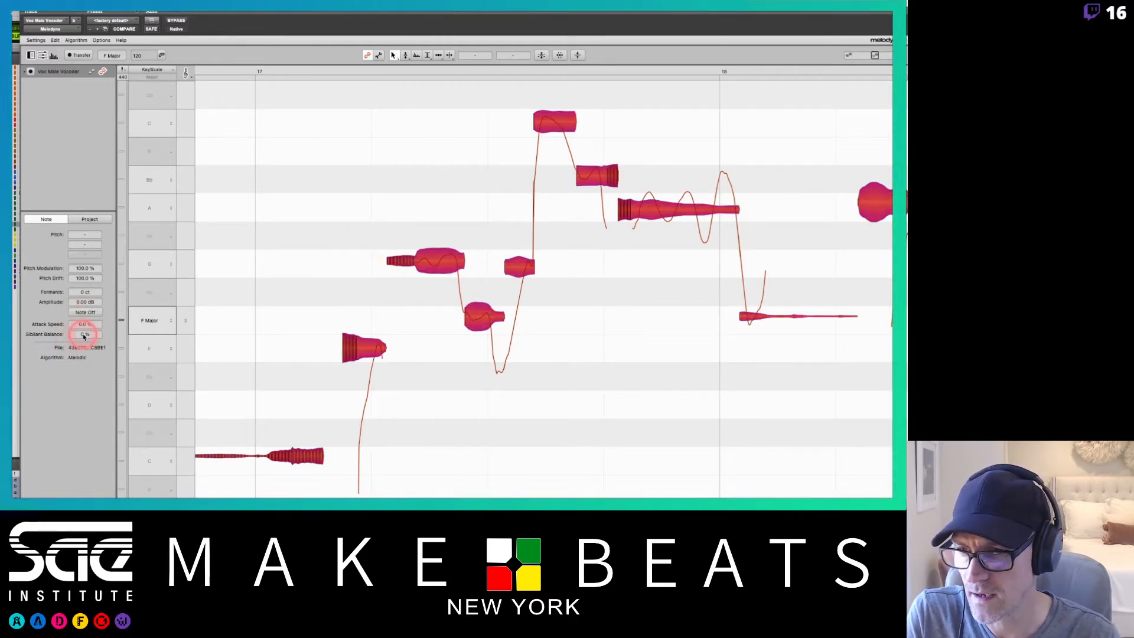
{"action": "mouse_move", "coordinate": [82, 345]}
{"action": "left_mouse_down"}
{"action": "mouse_move", "coordinate": [77, 402]}
{"action": "mouse_move", "coordinate": [85, 332]}
{"action": "left_mouse_up"}
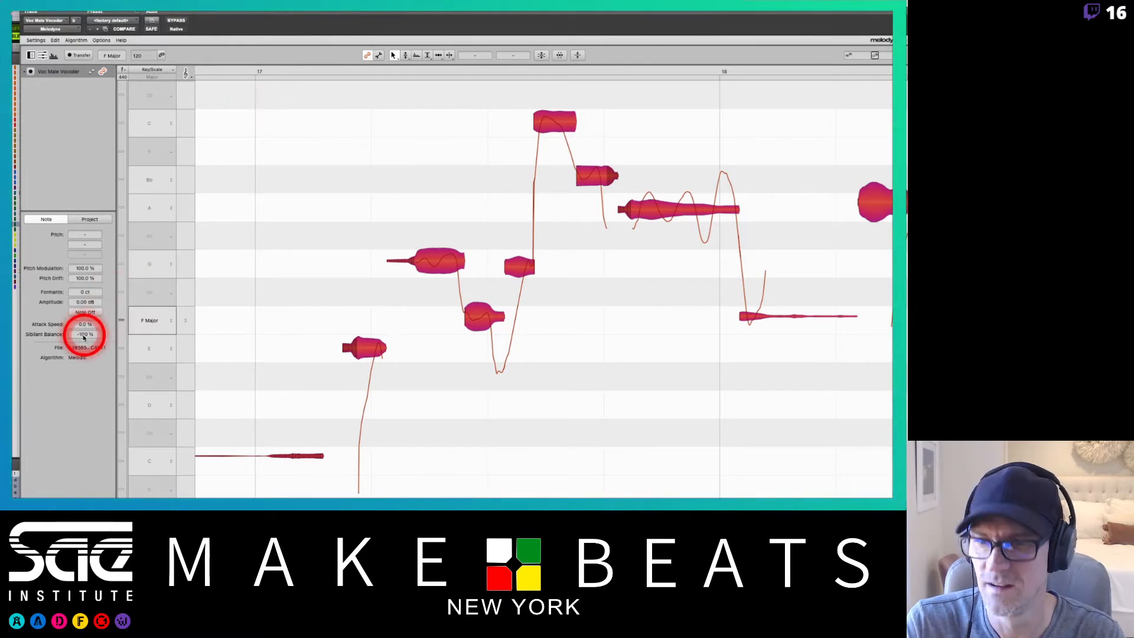
{"action": "left_click_drag", "start_coordinate": [83, 337], "coordinate": [84, 336]}
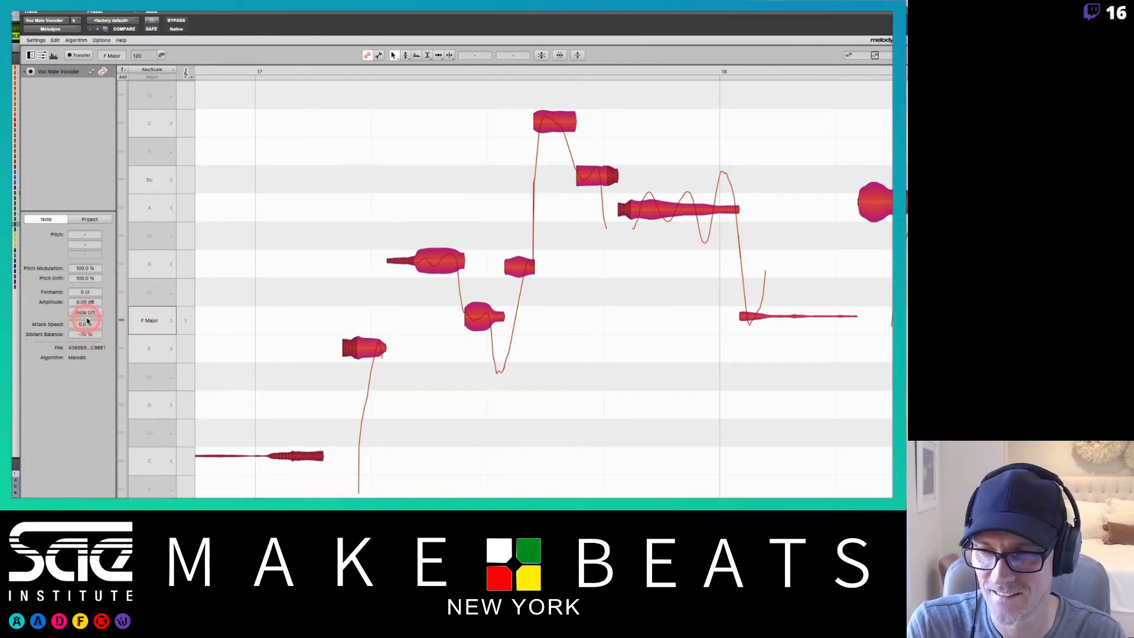
{"action": "left_click", "coordinate": [88, 322]}
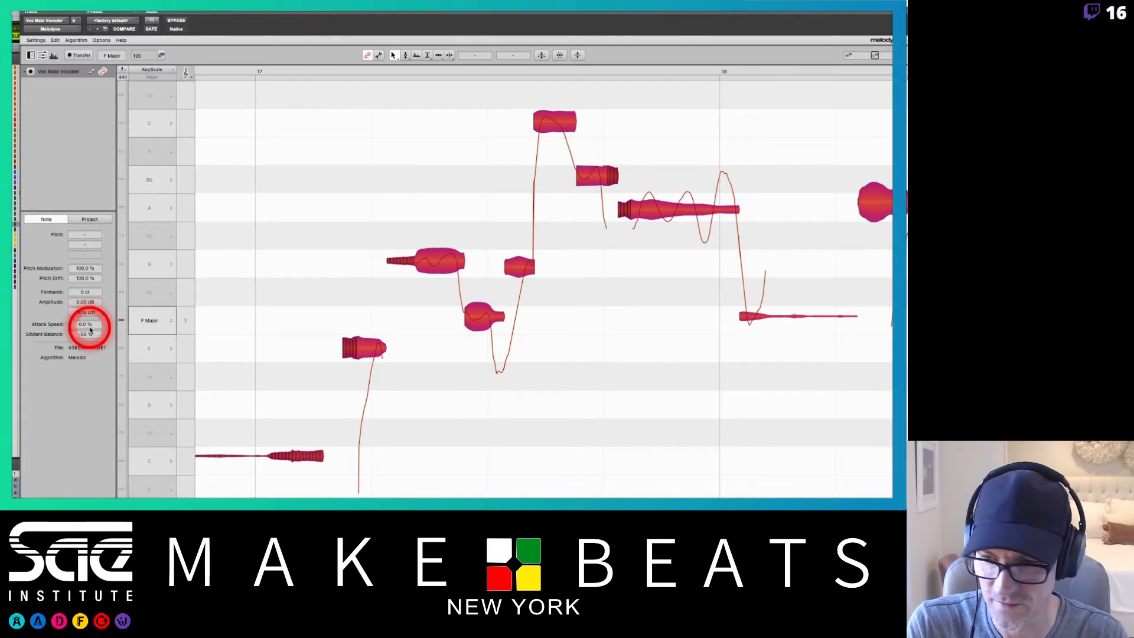
{"action": "left_click_drag", "start_coordinate": [84, 332], "coordinate": [87, 336]}
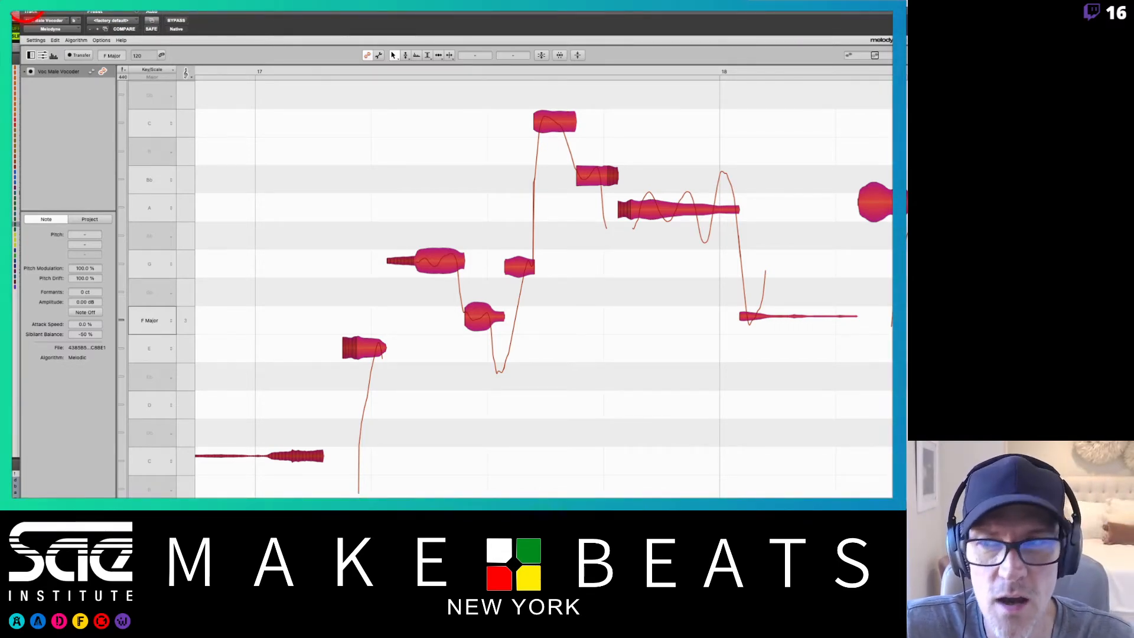
Deselect the notes and look through the adjusted vocal from bar 17 to bar 21 and back to bar 18
{"action": "left_click", "coordinate": [427, 158]}
{"action": "right_click", "coordinate": [427, 157]}
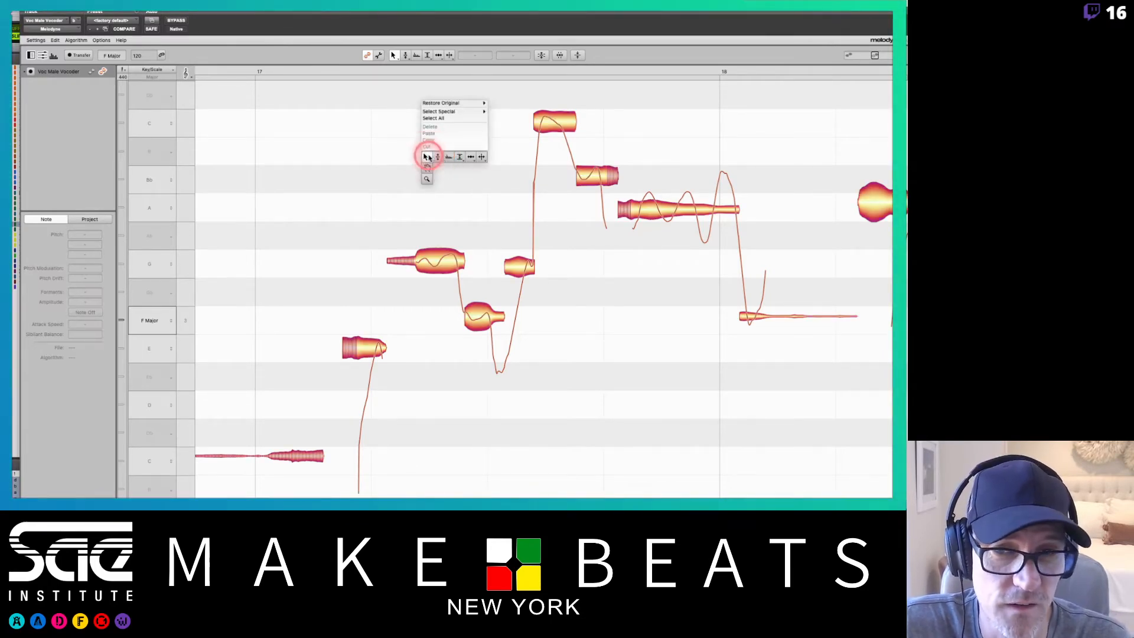
{"action": "left_click", "coordinate": [427, 157]}
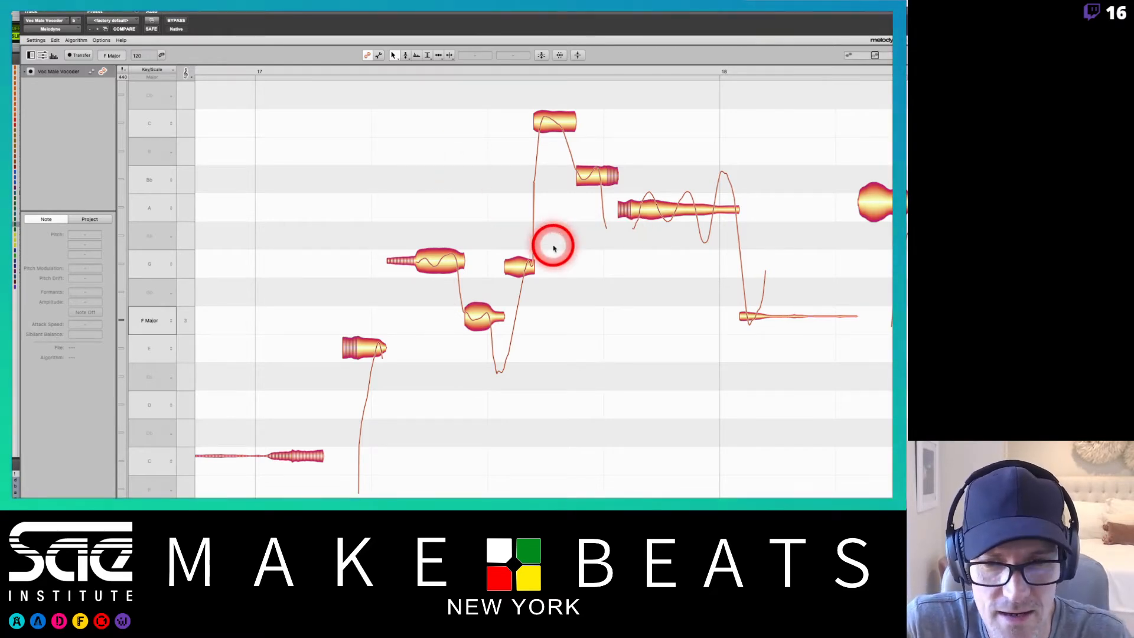
{"action": "scroll", "coordinate": [554, 248], "scroll_direction": "right", "scroll_amount": 10}
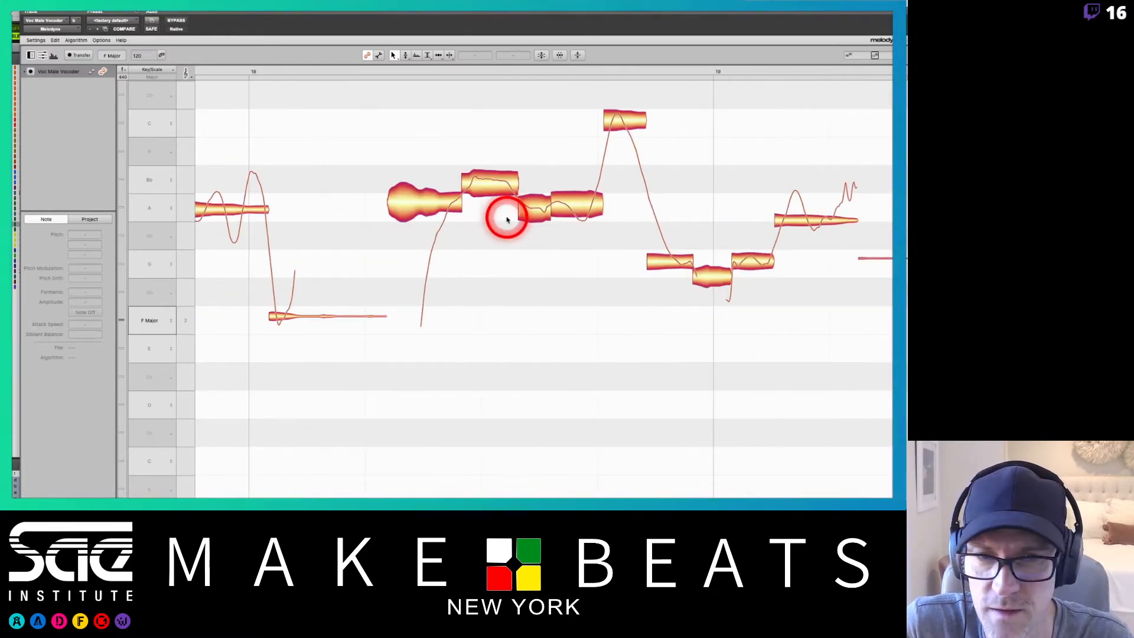
{"action": "scroll", "coordinate": [590, 168], "scroll_direction": "right", "scroll_amount": 5}
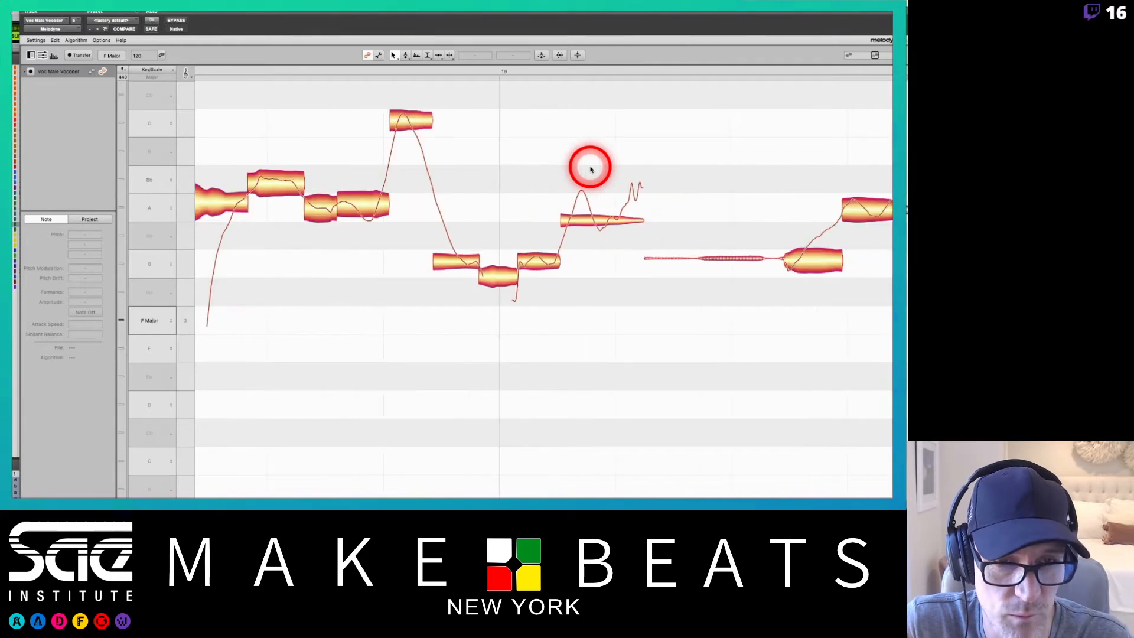
{"action": "scroll", "coordinate": [590, 169], "scroll_direction": "right", "scroll_amount": 7}
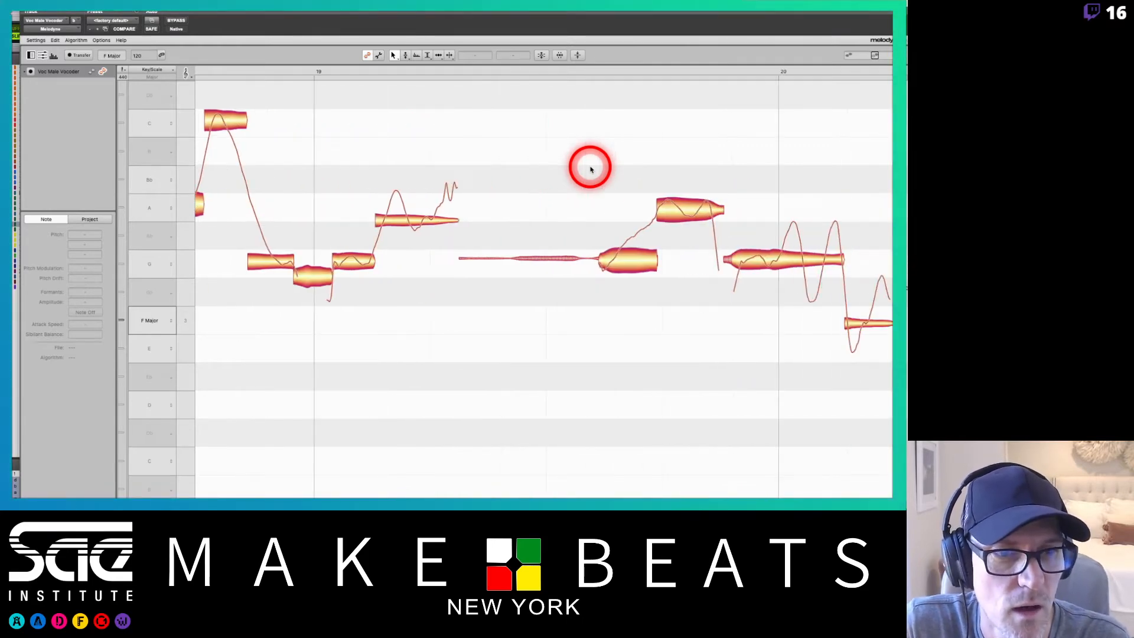
{"action": "scroll", "coordinate": [590, 169], "scroll_direction": "right", "scroll_amount": 8}
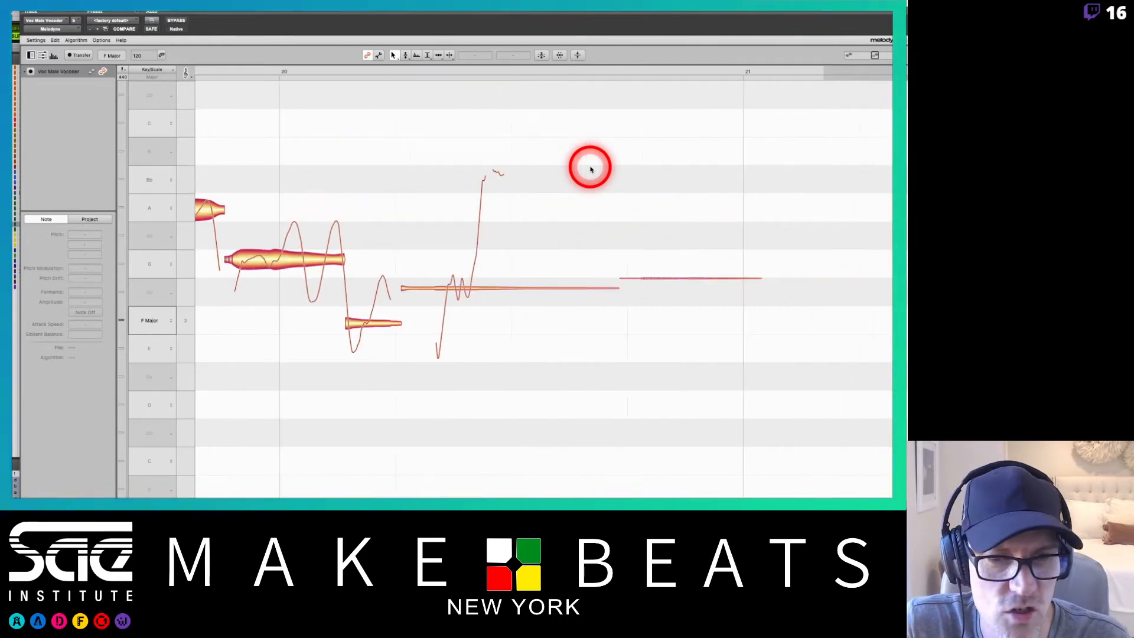
{"action": "scroll", "coordinate": [591, 169], "scroll_direction": "left", "scroll_amount": 15}
{"action": "scroll", "coordinate": [590, 169], "scroll_direction": "left", "scroll_amount": 4}
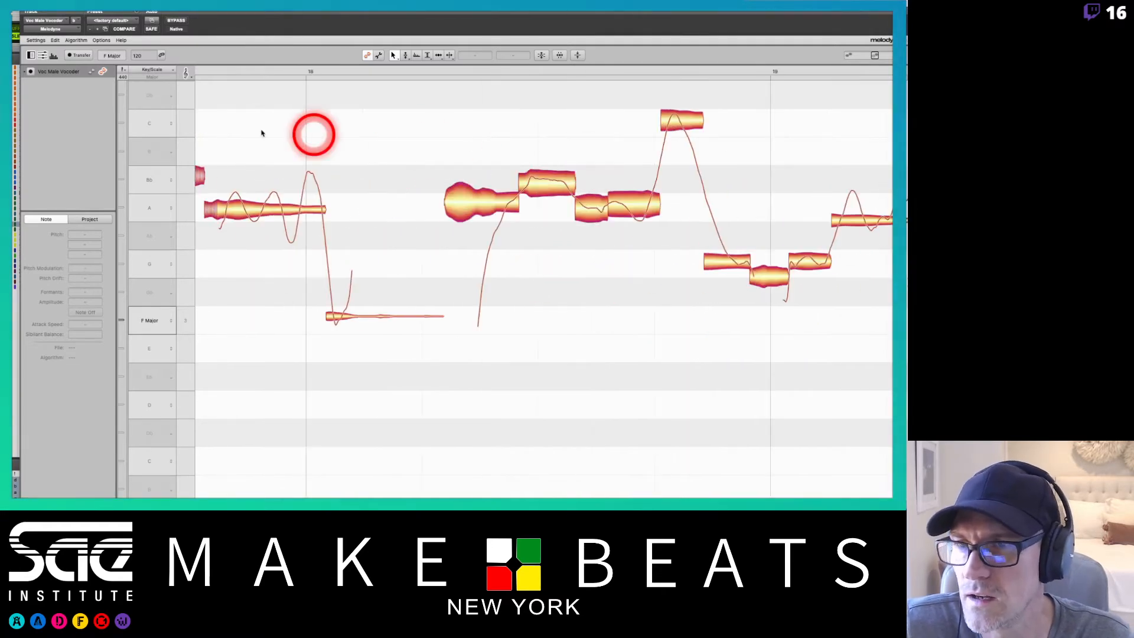
Close the Melodyne editor and insert UAD Auto-Tune Realtime Advanced (mono) below Melodyne on the male vocoder track in the mixer
{"action": "left_click", "coordinate": [23, 14]}
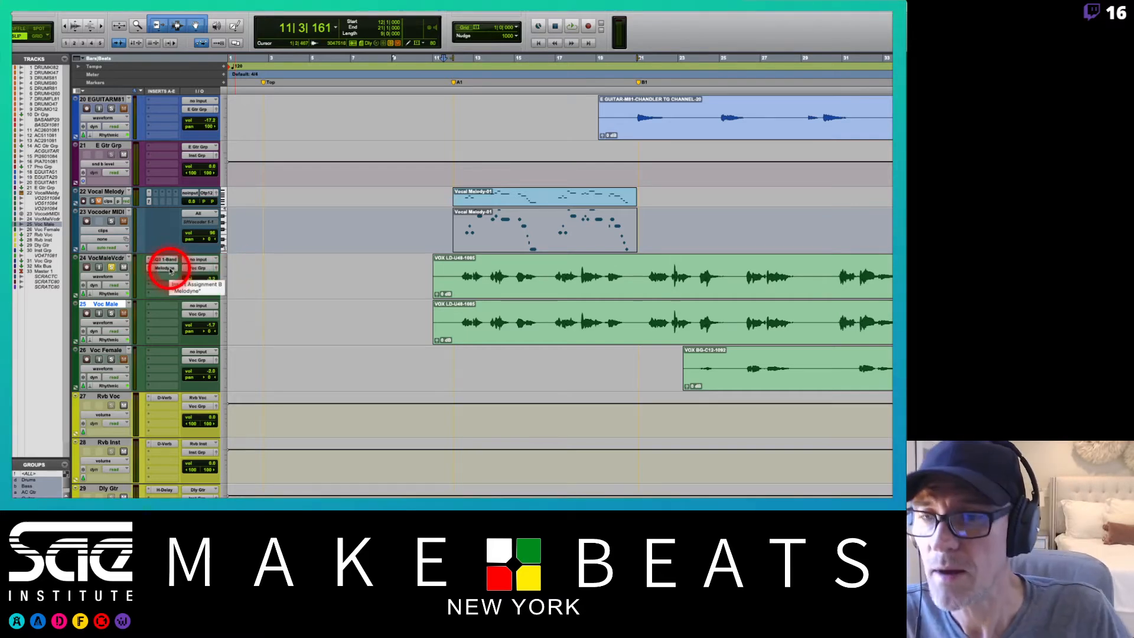
{"action": "key", "text": "ctrl+equal"}
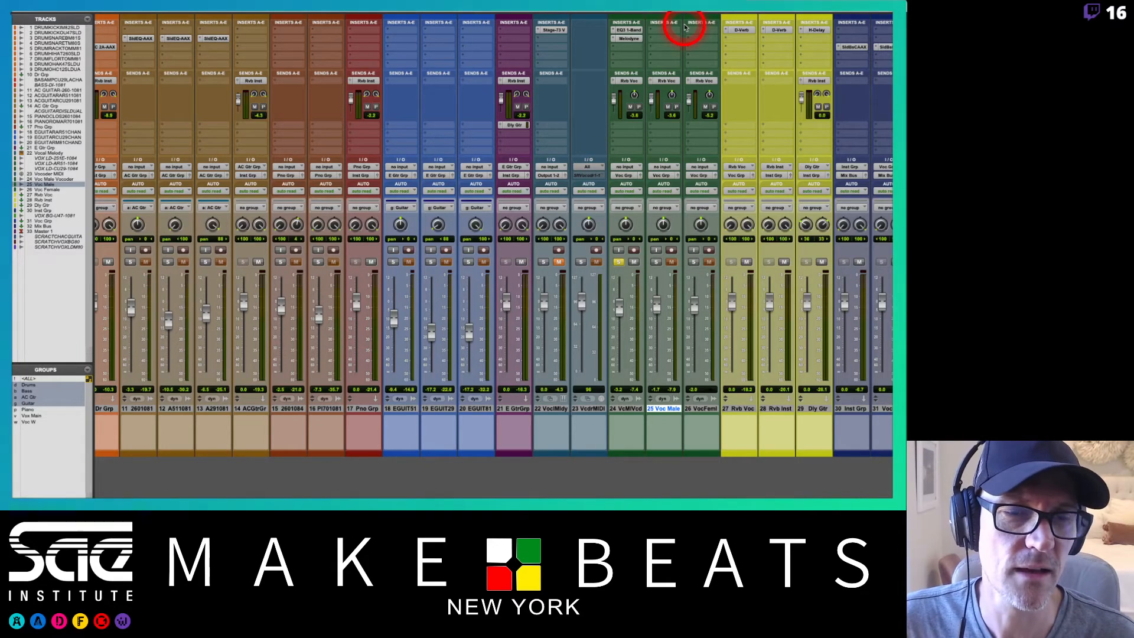
{"action": "left_click", "coordinate": [631, 50]}
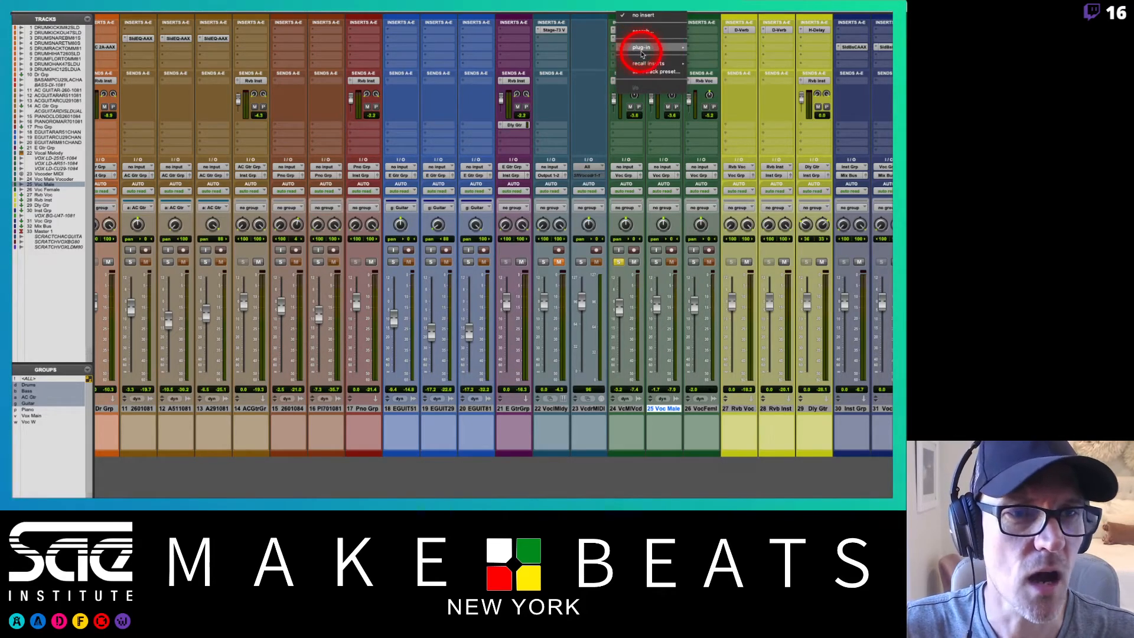
{"action": "mouse_move", "coordinate": [659, 49]}
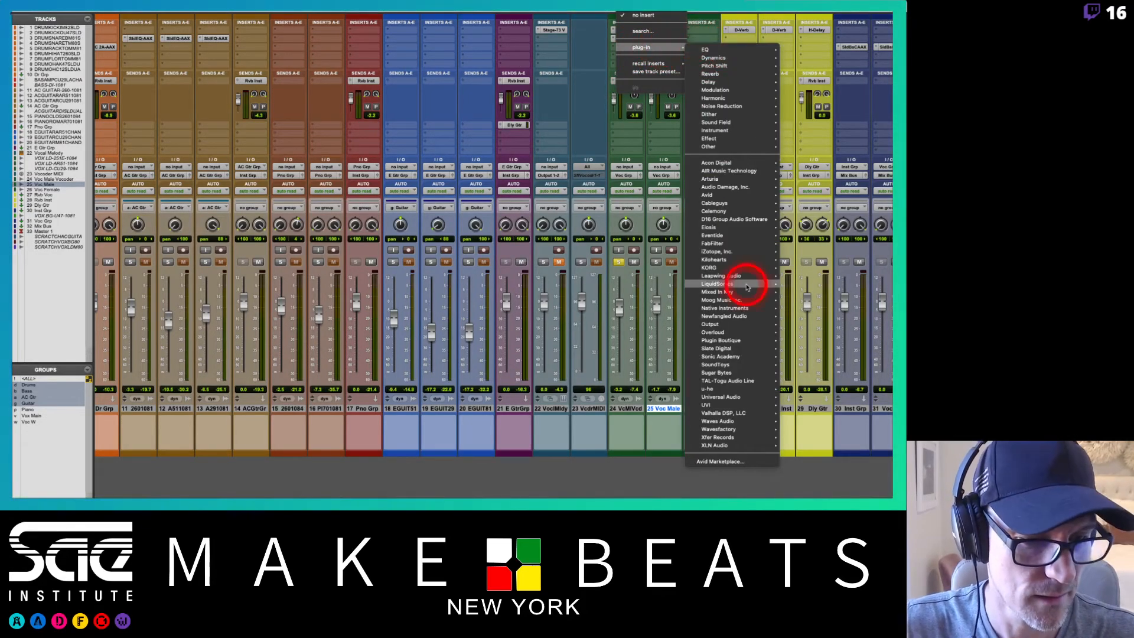
{"action": "mouse_move", "coordinate": [721, 397]}
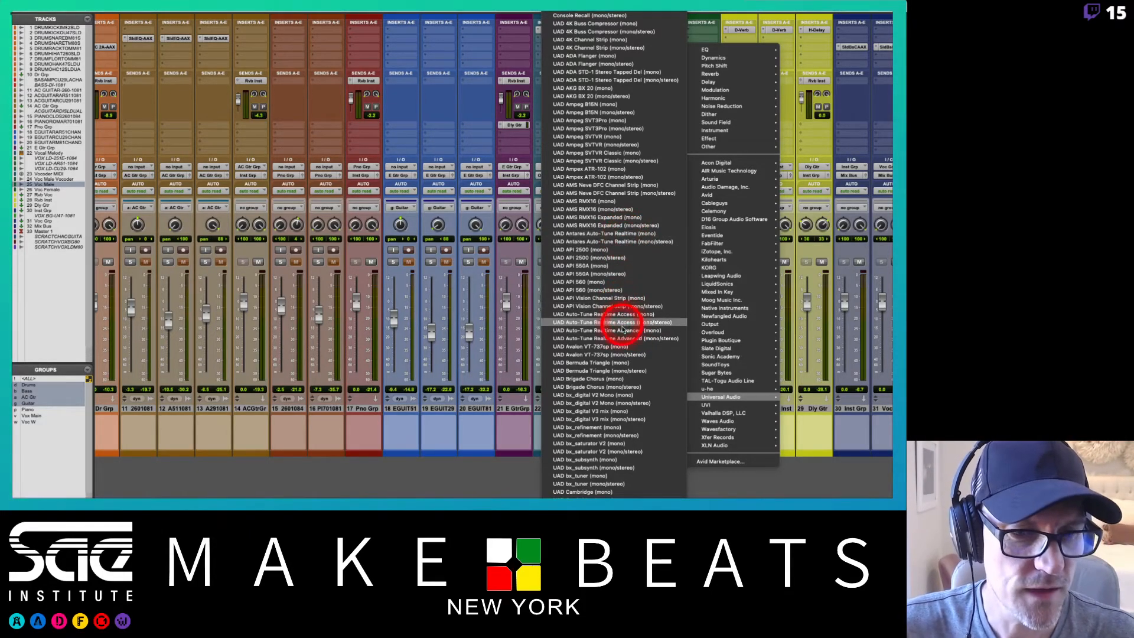
{"action": "left_click", "coordinate": [623, 330]}
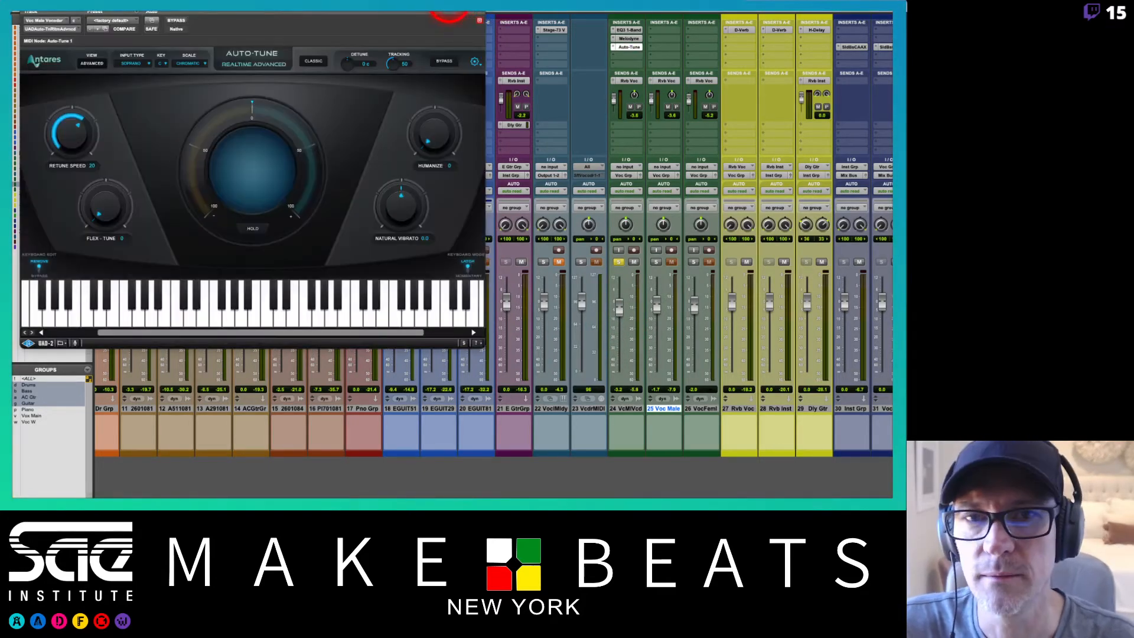
Set Auto-Tune's key and scale to F Major and its input type to Alto/Tenor
{"action": "left_click_drag", "start_coordinate": [452, 8], "coordinate": [566, 31]}
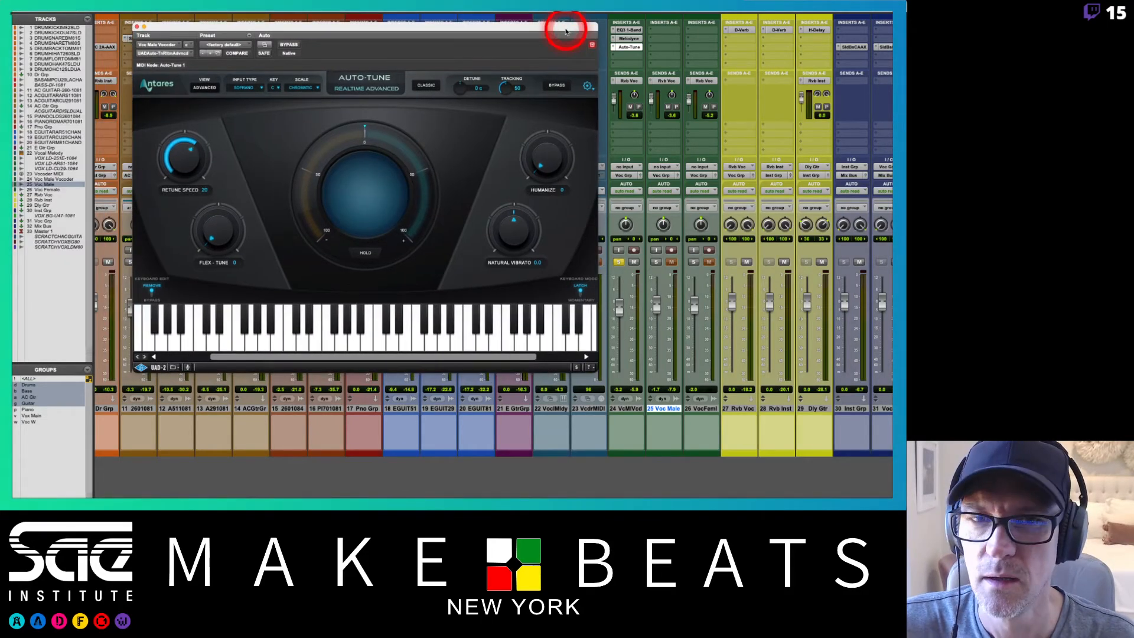
{"action": "left_click", "coordinate": [276, 89]}
{"action": "left_click", "coordinate": [281, 138]}
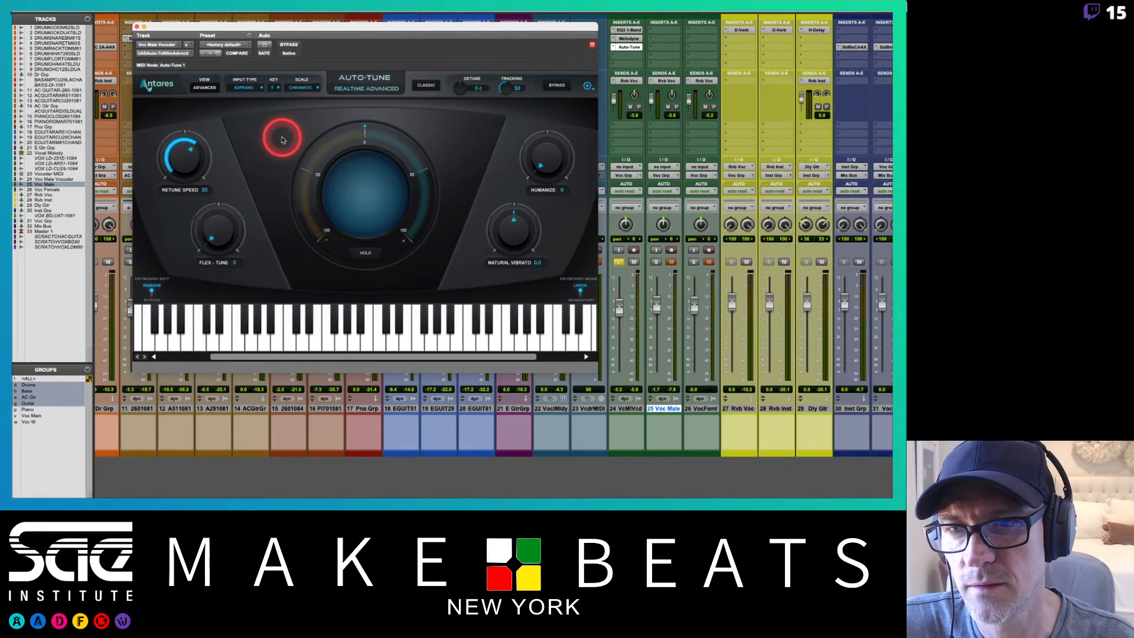
{"action": "left_click", "coordinate": [301, 87]}
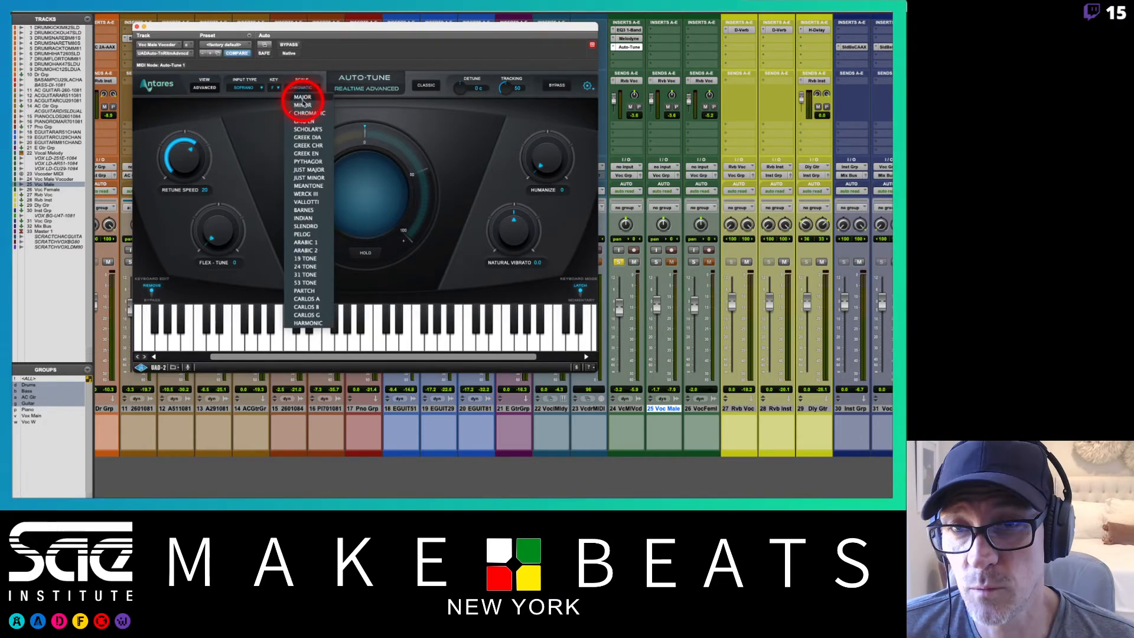
{"action": "left_click", "coordinate": [302, 98]}
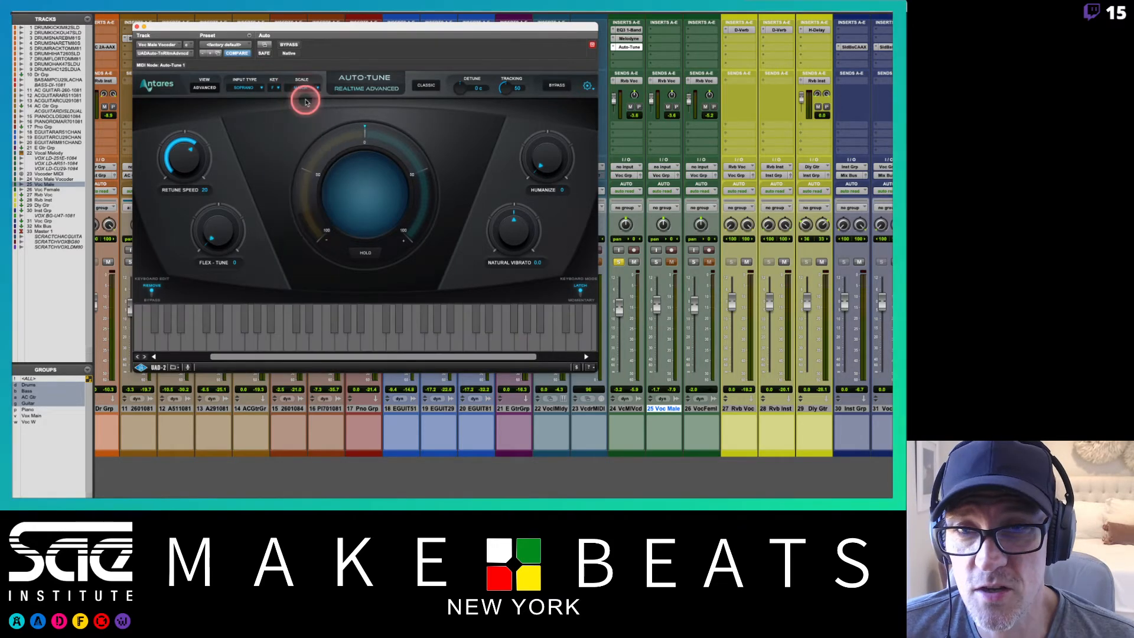
{"action": "left_click", "coordinate": [254, 90]}
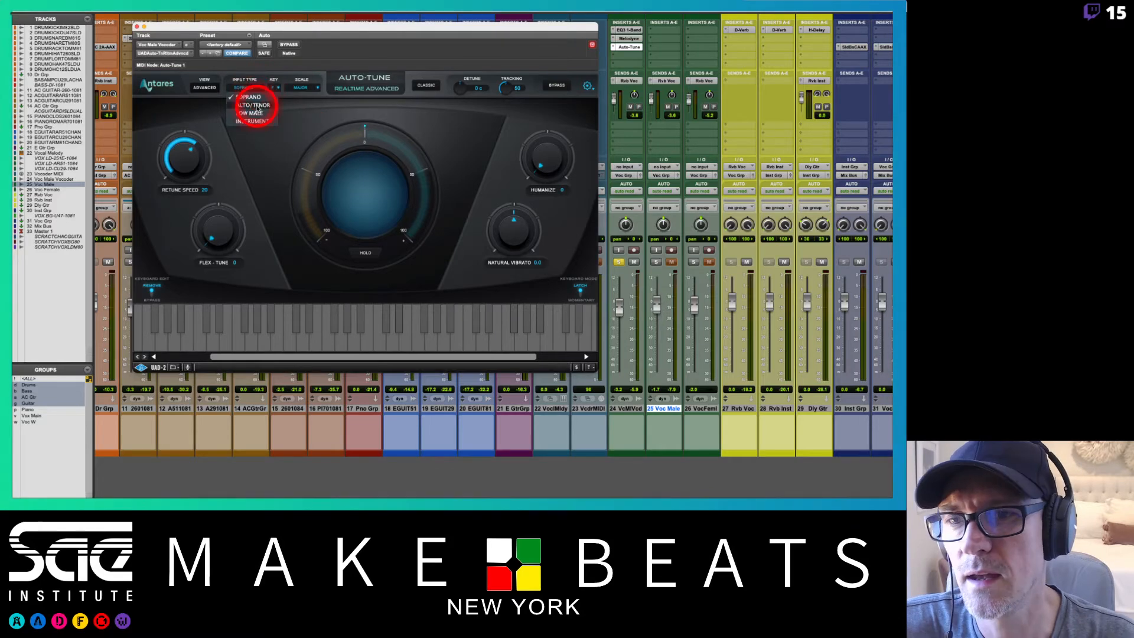
{"action": "left_click", "coordinate": [255, 105]}
Enable Auto-Tune's Classic pitch correction with Retune Speed 0 and Tracking 1, and show the advanced view
{"action": "left_click", "coordinate": [430, 88]}
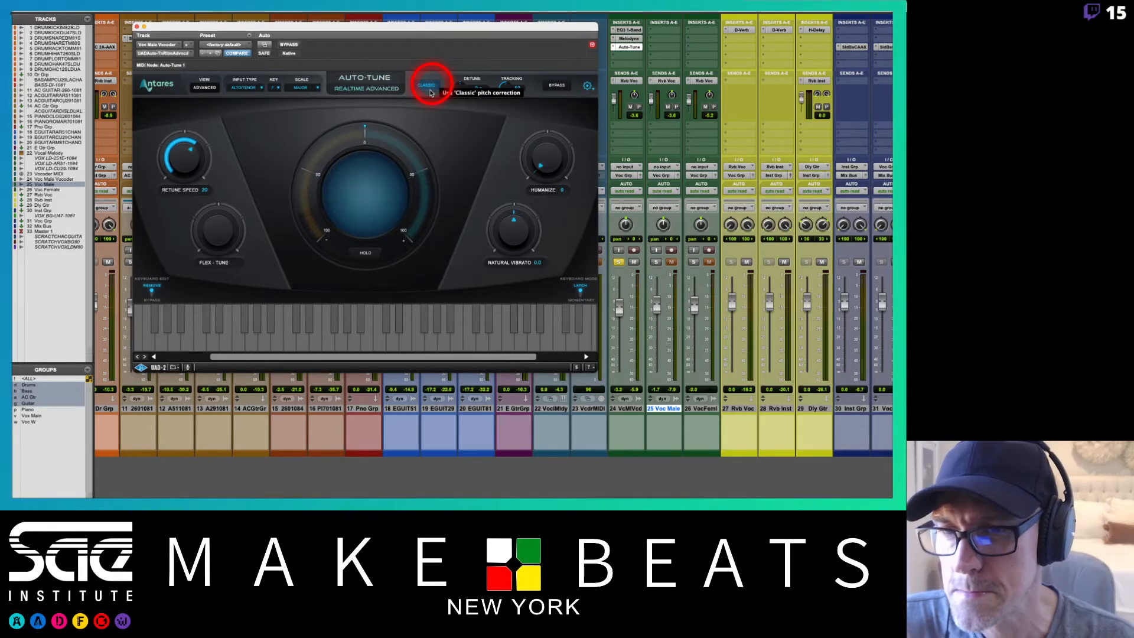
{"action": "left_click", "coordinate": [177, 167]}
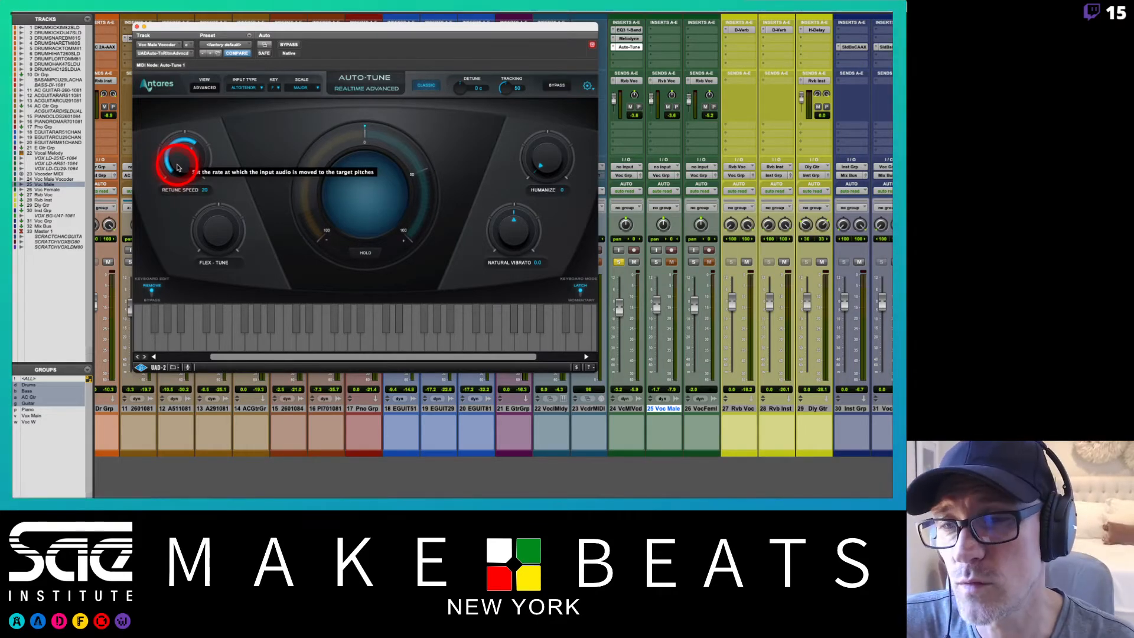
{"action": "mouse_move", "coordinate": [177, 167]}
{"action": "left_mouse_down"}
{"action": "mouse_move", "coordinate": [177, 64]}
{"action": "mouse_move", "coordinate": [189, 160]}
{"action": "left_mouse_up"}
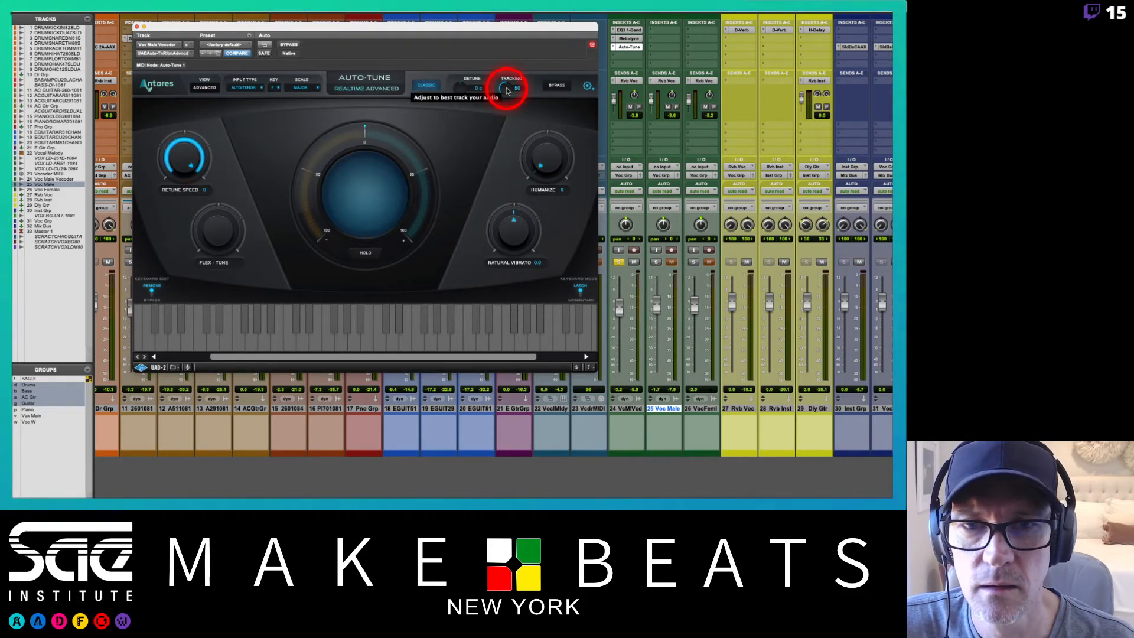
{"action": "left_click_drag", "start_coordinate": [506, 91], "coordinate": [502, 33]}
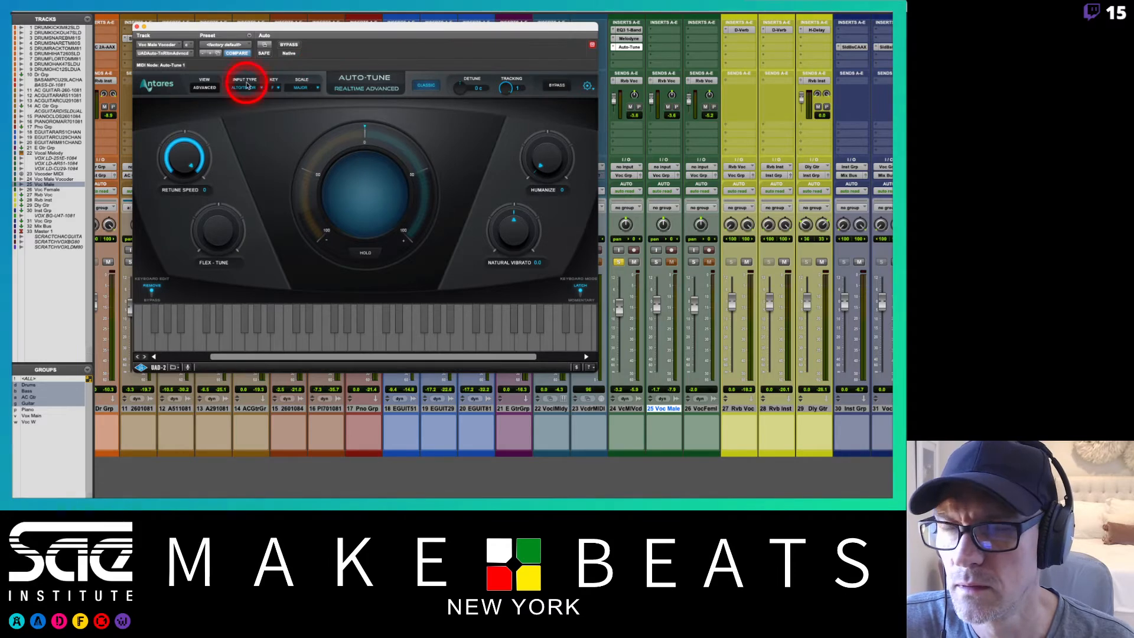
{"action": "left_click", "coordinate": [204, 88]}
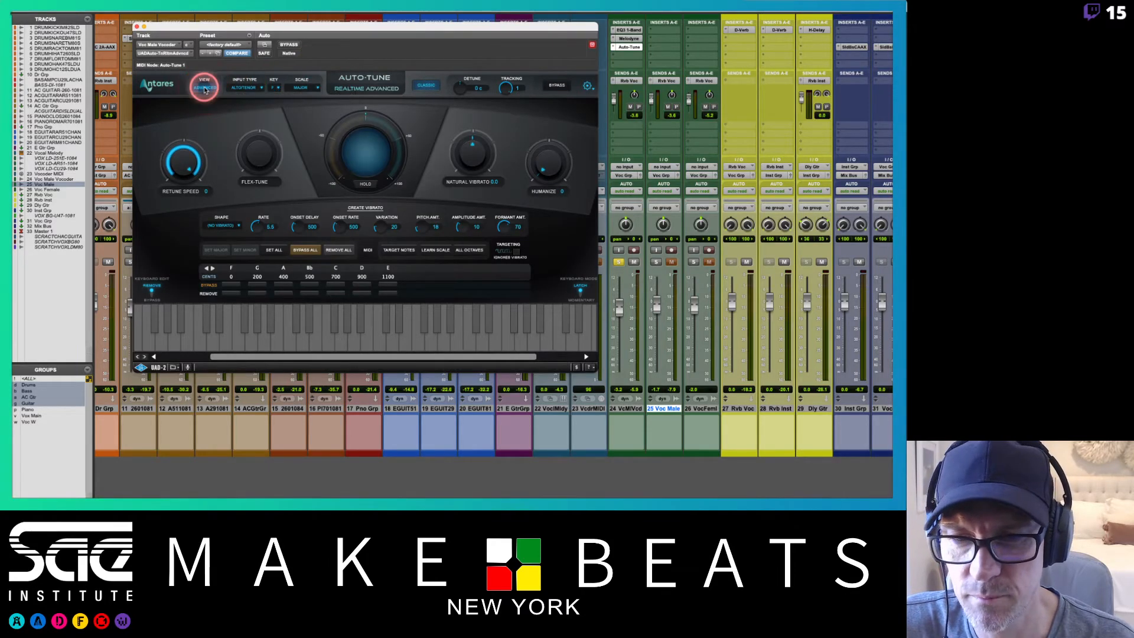
Switch Auto-Tune back to its basic view and move its window clear of the male vocoder track's inserts
{"action": "left_click", "coordinate": [204, 88]}
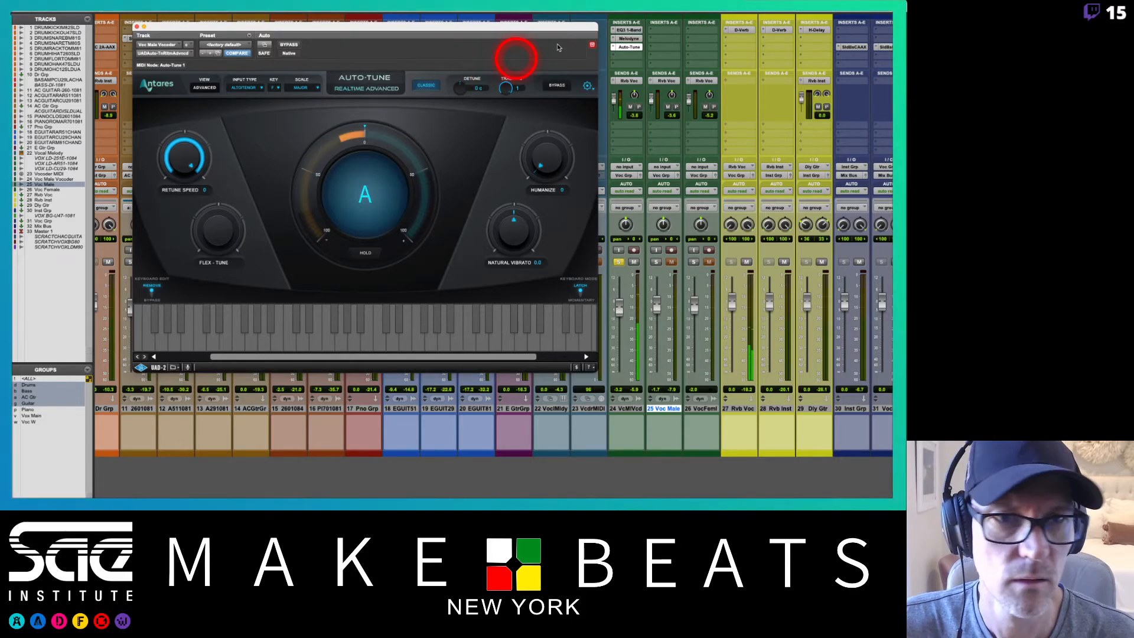
{"action": "left_click_drag", "start_coordinate": [590, 27], "coordinate": [410, 28]}
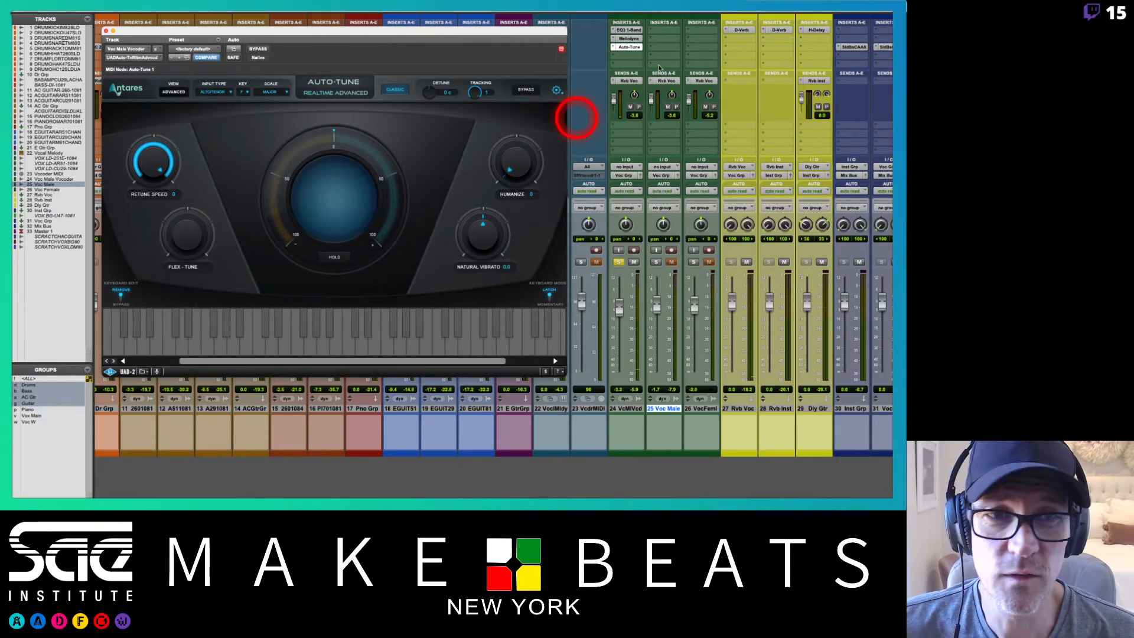
Open the Melodyne editor from the male vocoder track's inserts and reposition its window over the mixer
{"action": "left_click", "coordinate": [635, 39]}
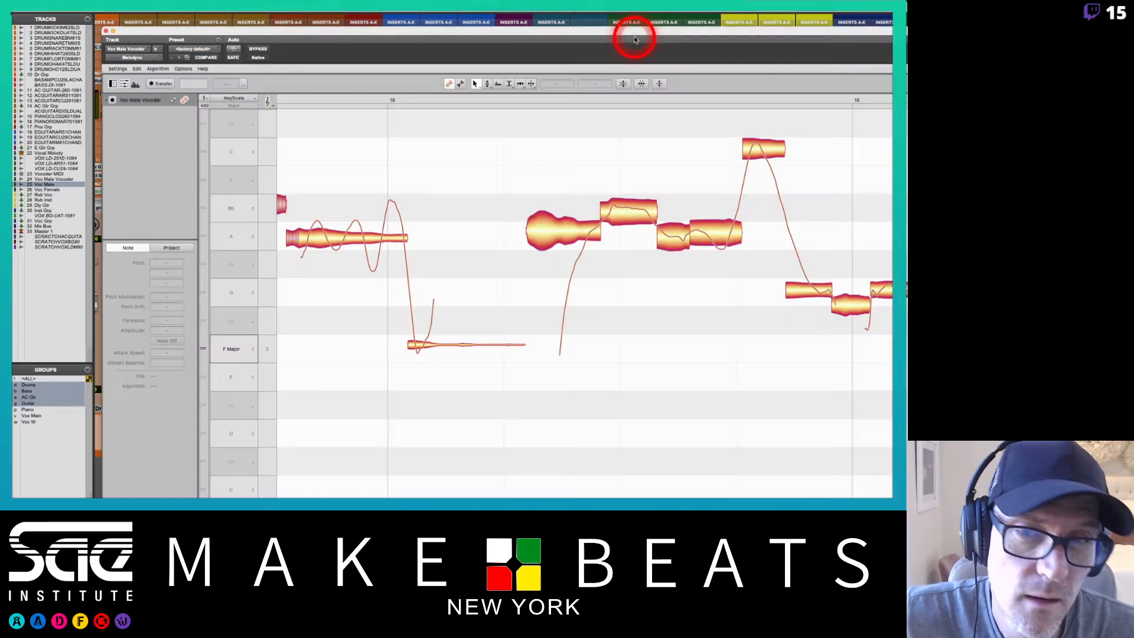
{"action": "left_click_drag", "start_coordinate": [590, 30], "coordinate": [469, 3]}
{"action": "left_click", "coordinate": [632, 45]}
{"action": "left_click", "coordinate": [584, 179]}
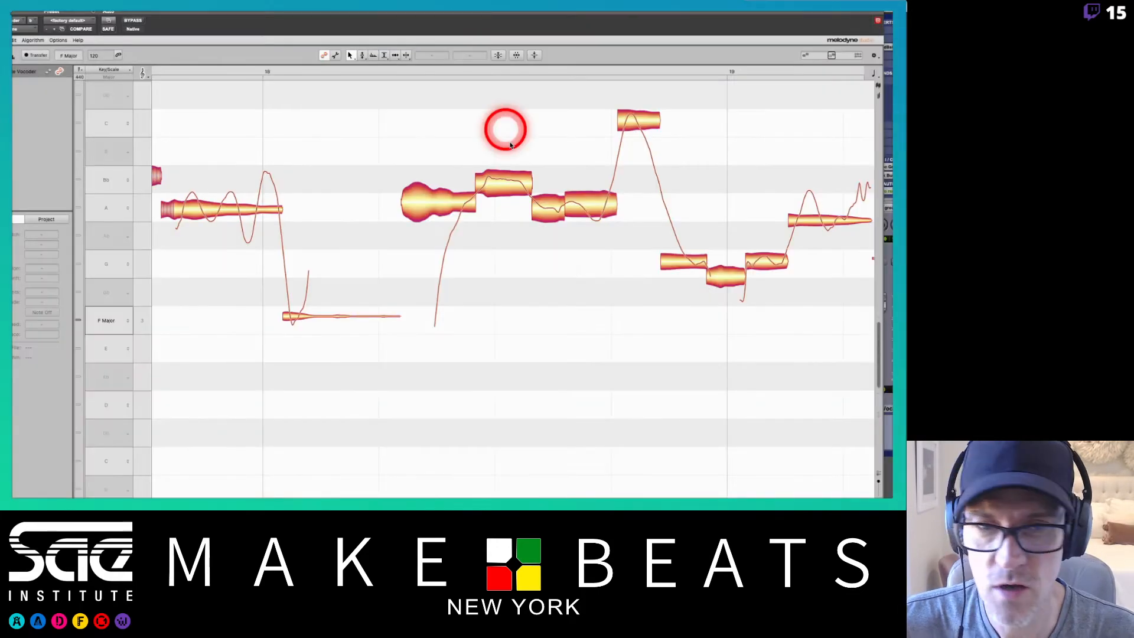
Play the vocal in Melodyne from shortly after bar 16, with bars 15 to 21 in view
{"action": "right_click", "coordinate": [513, 152]}
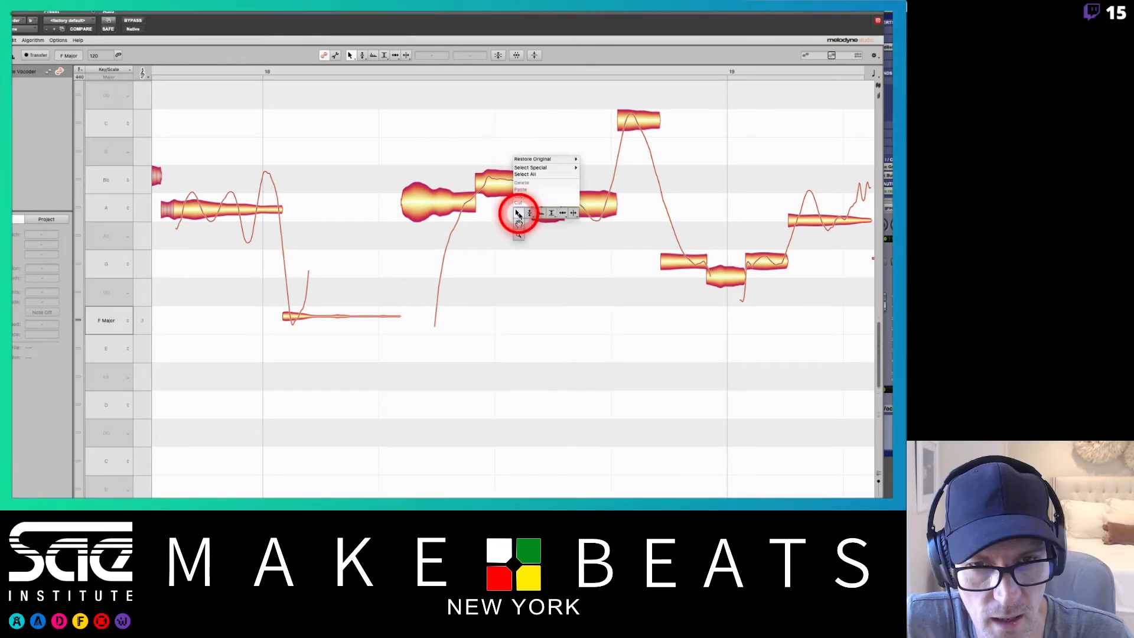
{"action": "mouse_move", "coordinate": [519, 215]}
{"action": "left_click", "coordinate": [522, 237]}
{"action": "left_click_drag", "start_coordinate": [528, 249], "coordinate": [399, 251]}
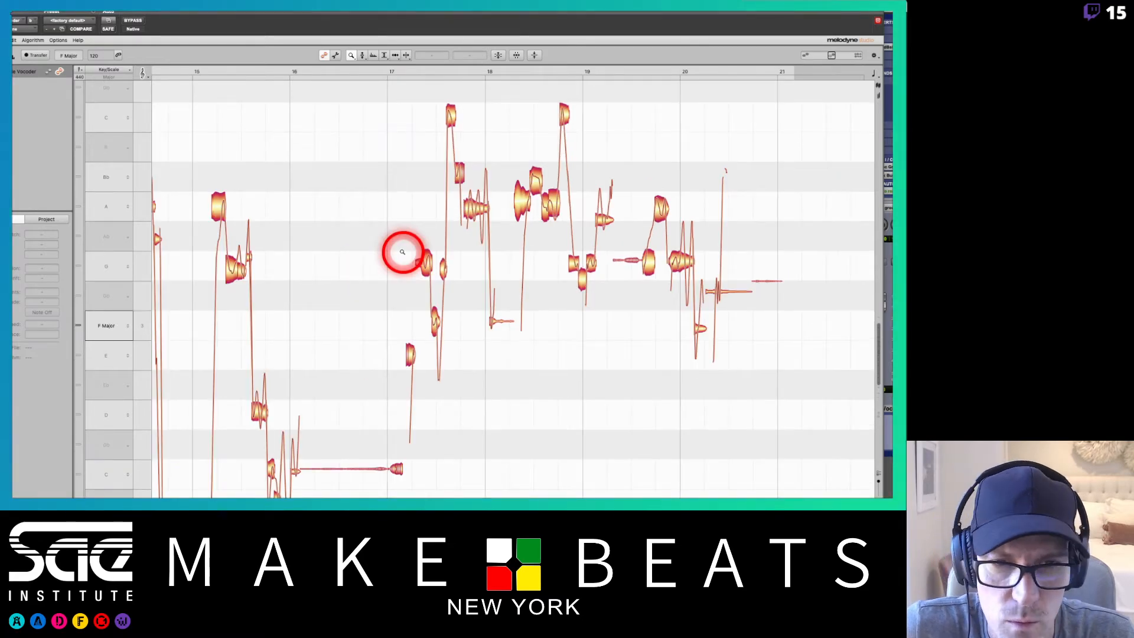
{"action": "right_click", "coordinate": [534, 174]}
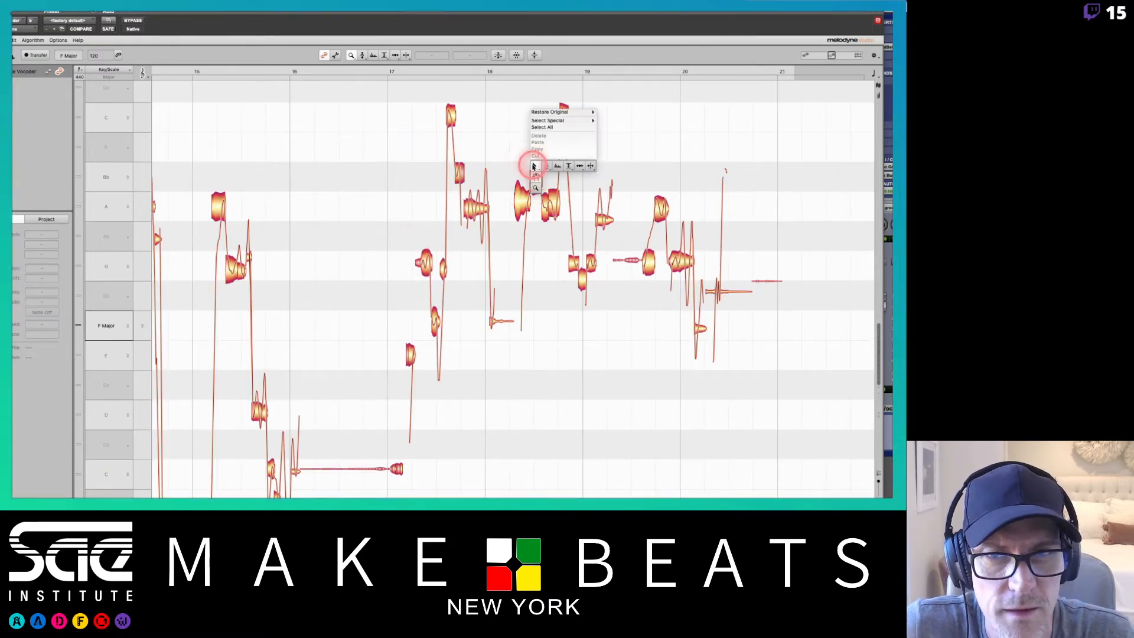
{"action": "left_click", "coordinate": [534, 166]}
{"action": "left_click", "coordinate": [327, 71]}
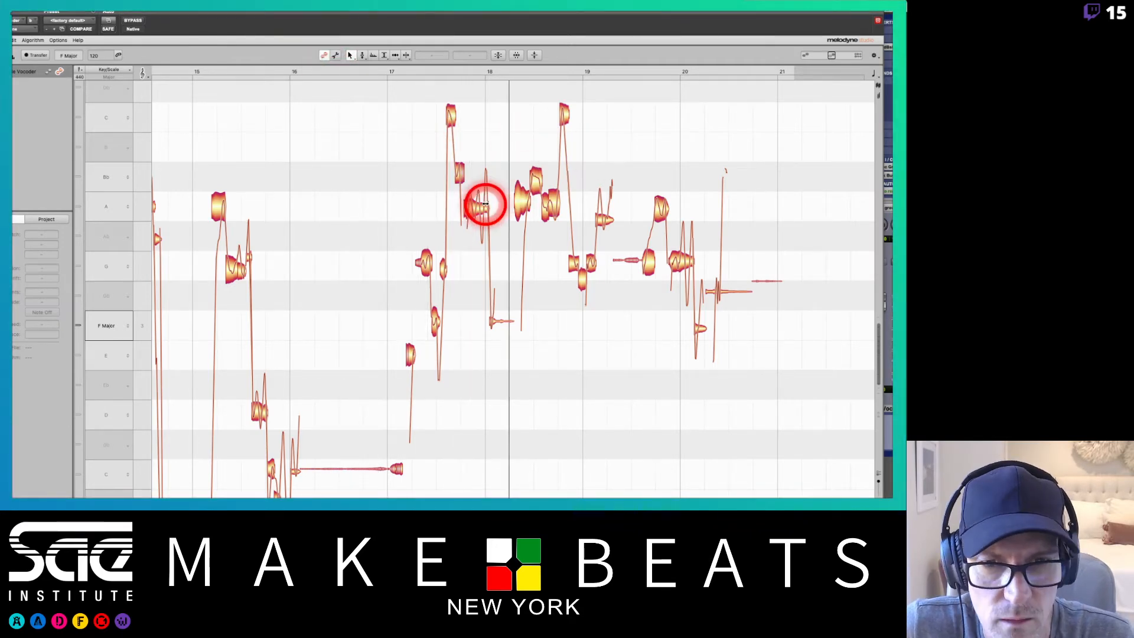
Split the long A note just before bar 18 in two with the Note Separation tool
{"action": "right_click", "coordinate": [483, 203]}
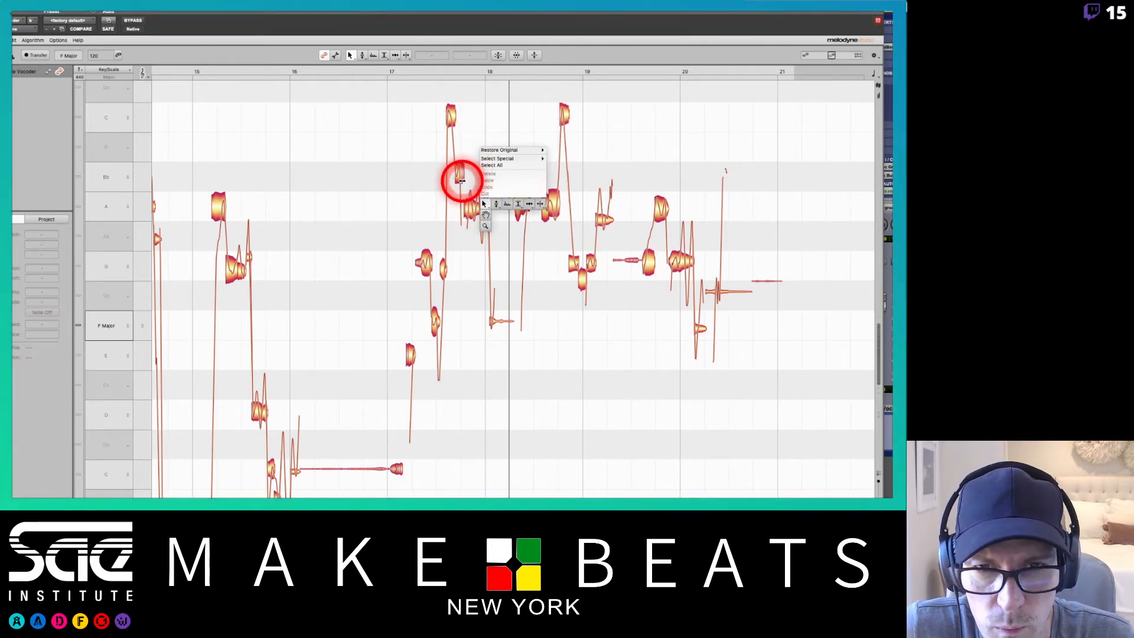
{"action": "left_click", "coordinate": [496, 203]}
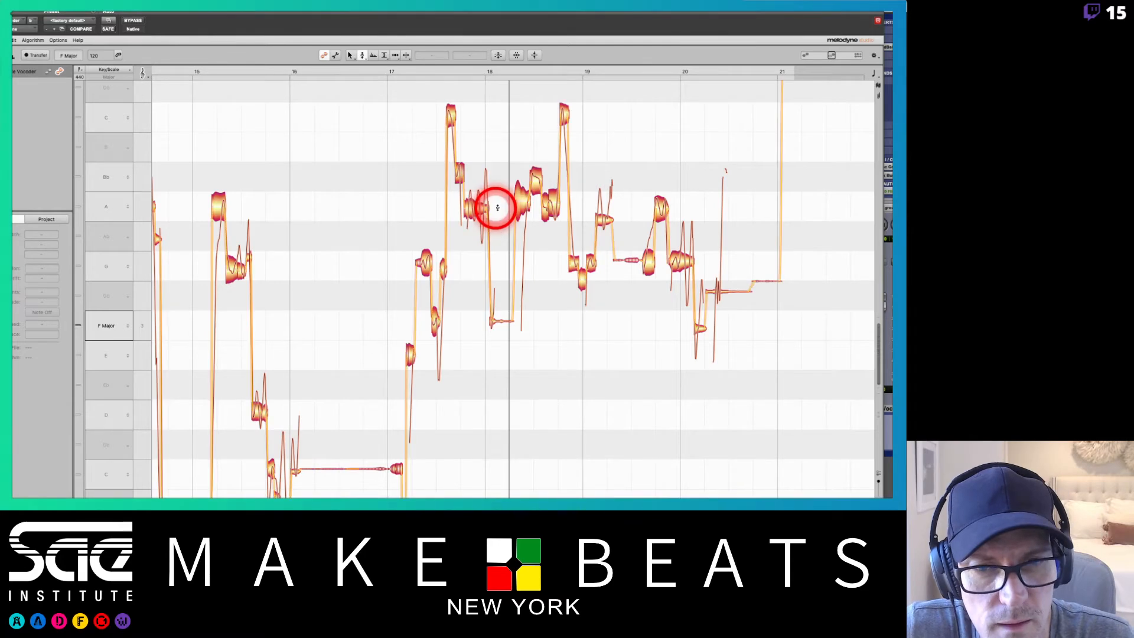
{"action": "right_click", "coordinate": [498, 208]}
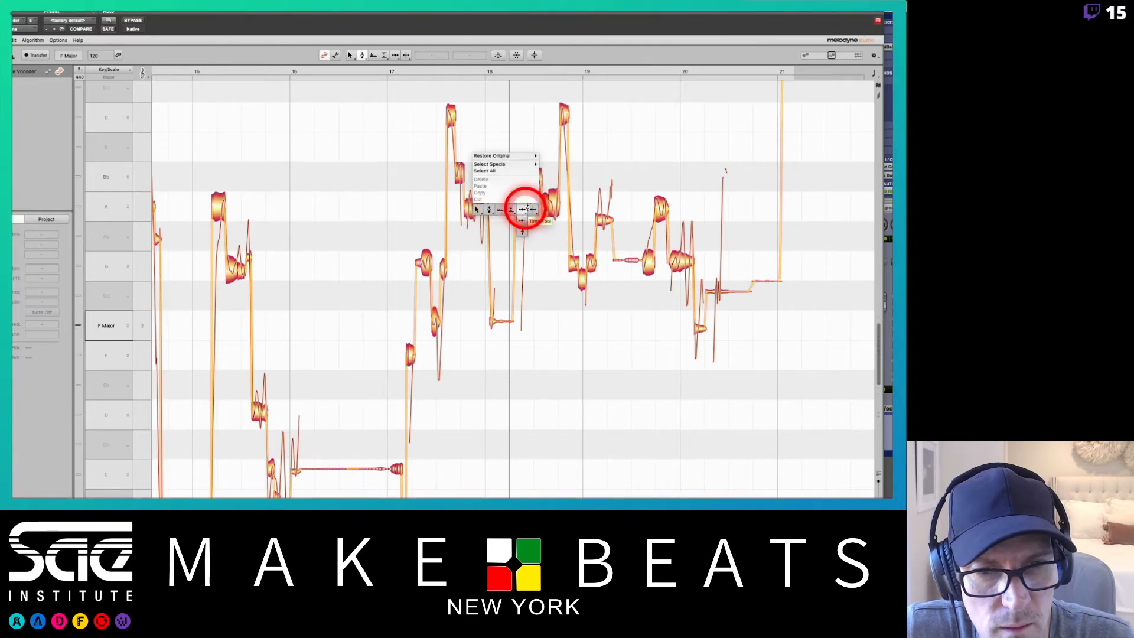
{"action": "left_click", "coordinate": [528, 210]}
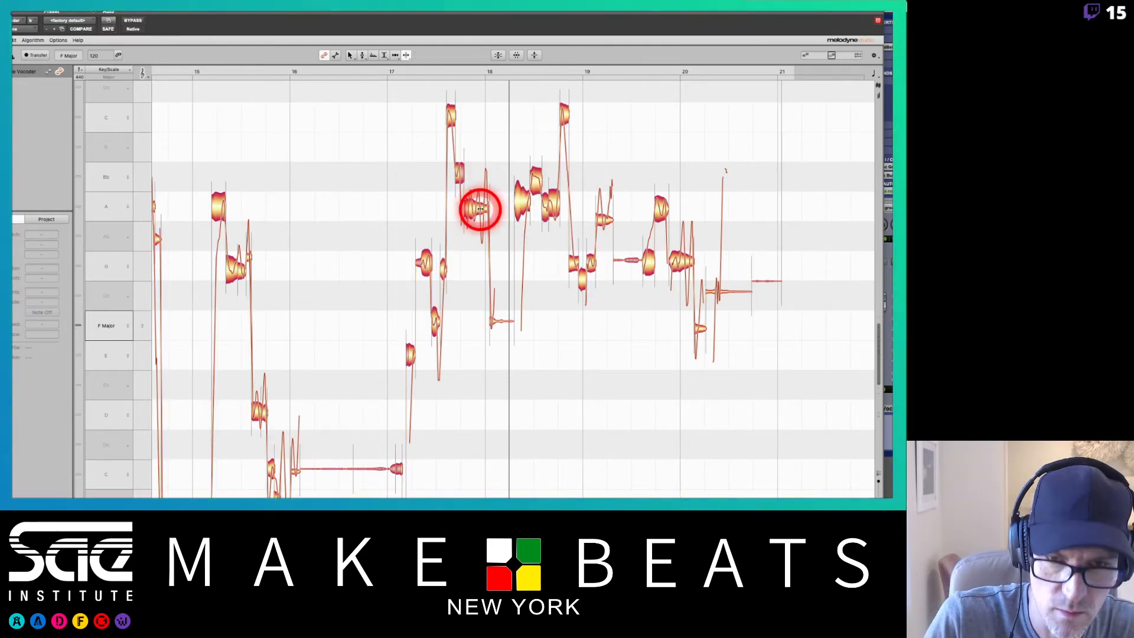
{"action": "right_click", "coordinate": [516, 322]}
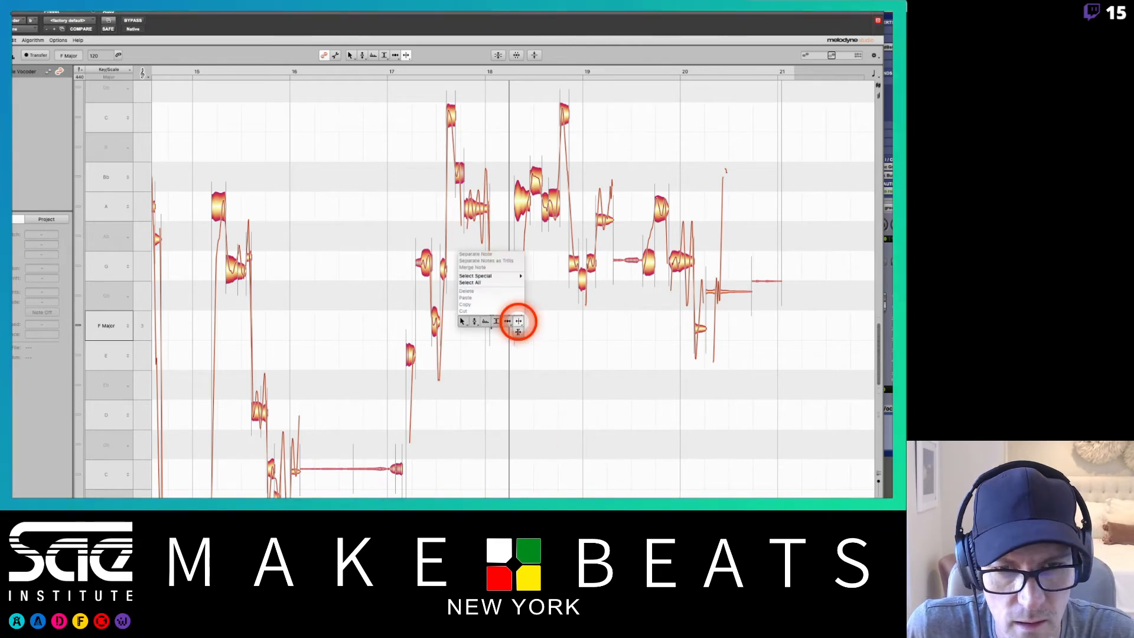
{"action": "left_click", "coordinate": [463, 341]}
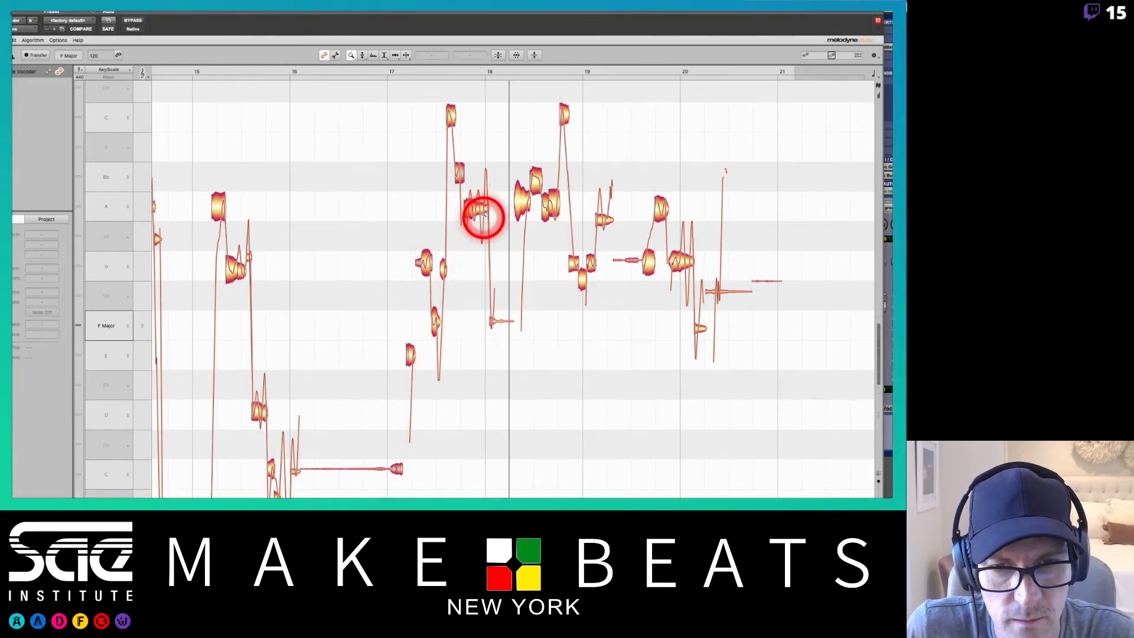
{"action": "left_click_drag", "start_coordinate": [481, 247], "coordinate": [675, 257]}
{"action": "right_click", "coordinate": [675, 257]}
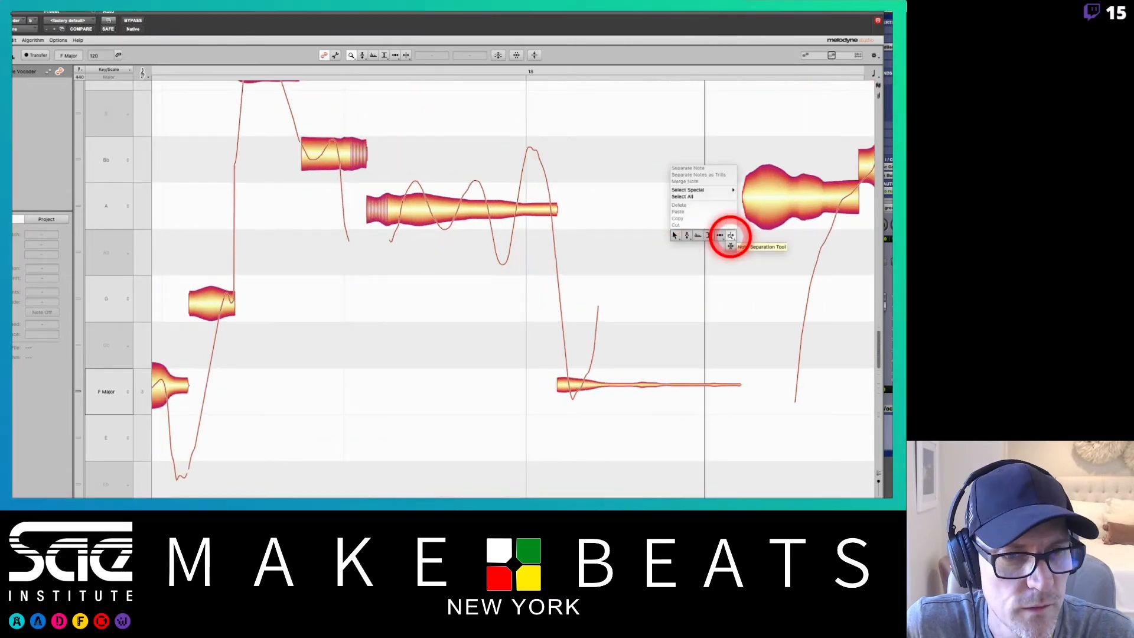
{"action": "left_click", "coordinate": [731, 235]}
{"action": "left_click", "coordinate": [474, 203]}
{"action": "double_click", "coordinate": [474, 203]}
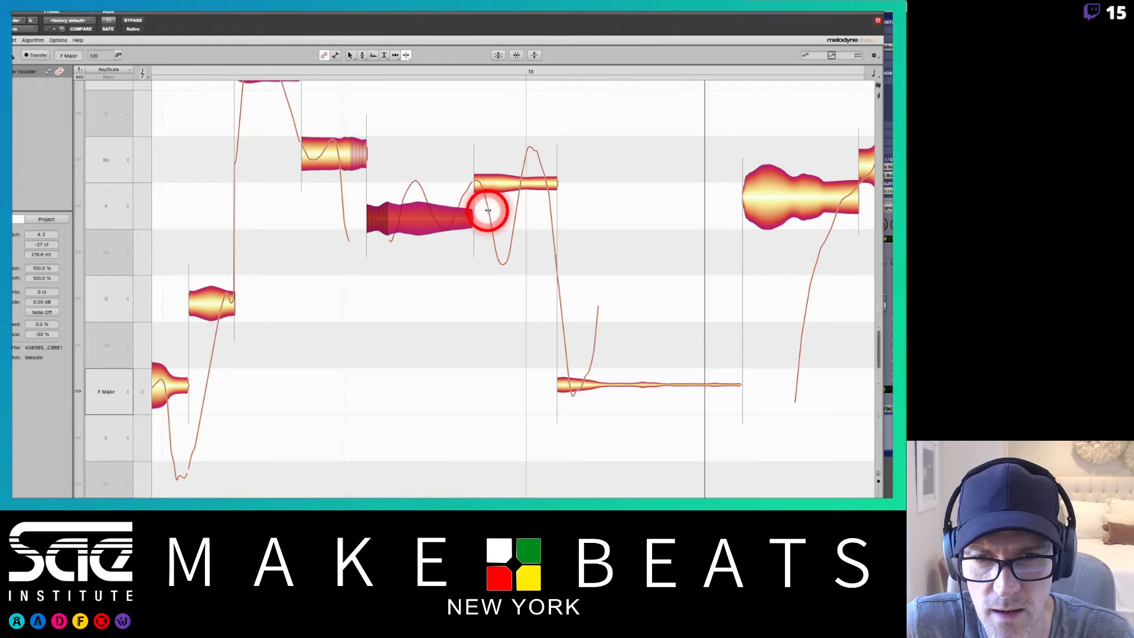
Raise the first half of the split note to Bb, lower the second half to A, and play the phrase
{"action": "right_click", "coordinate": [489, 211]}
{"action": "left_click", "coordinate": [447, 210]}
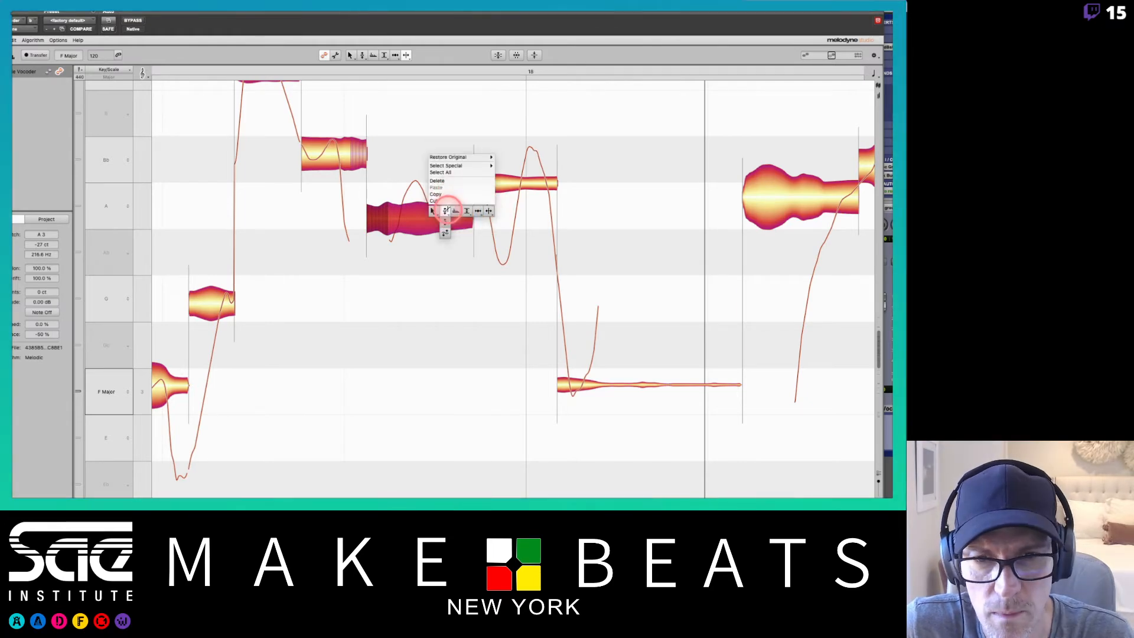
{"action": "left_click_drag", "start_coordinate": [406, 210], "coordinate": [405, 155]}
{"action": "left_click", "coordinate": [517, 180]}
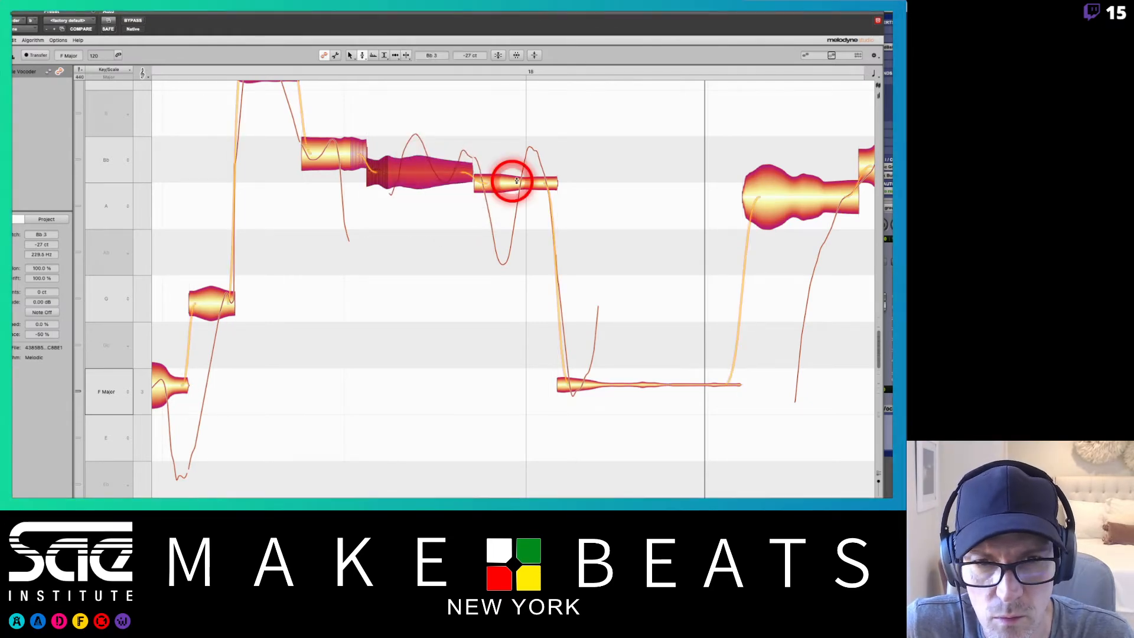
{"action": "left_click_drag", "start_coordinate": [517, 181], "coordinate": [496, 192]}
{"action": "left_click", "coordinate": [405, 154]}
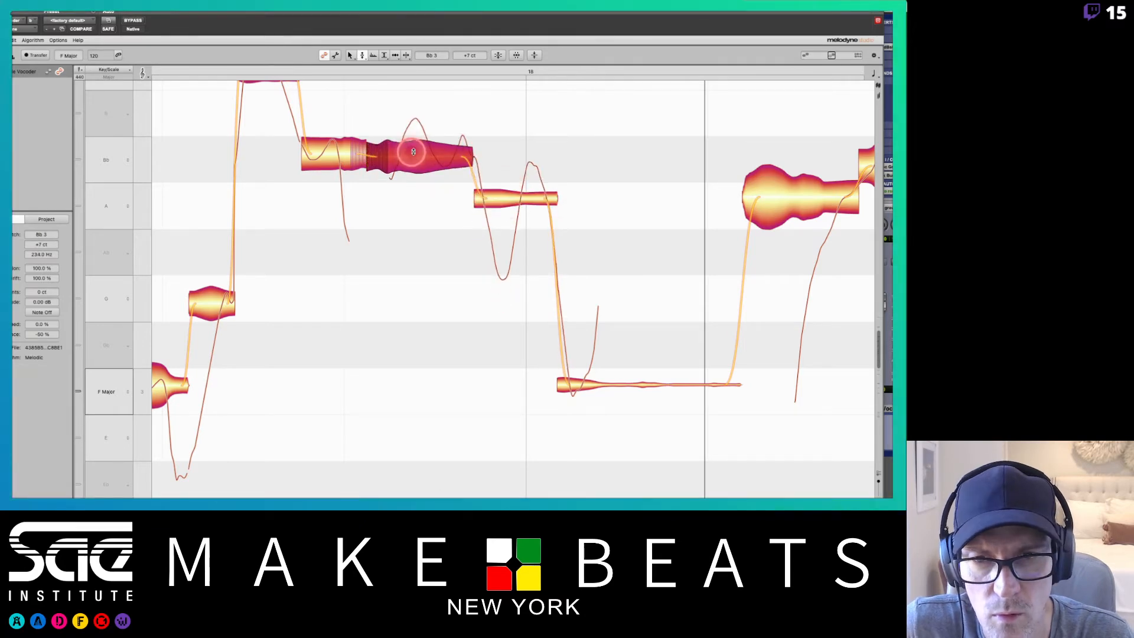
{"action": "left_click", "coordinate": [168, 69]}
{"action": "left_click", "coordinate": [168, 69]}
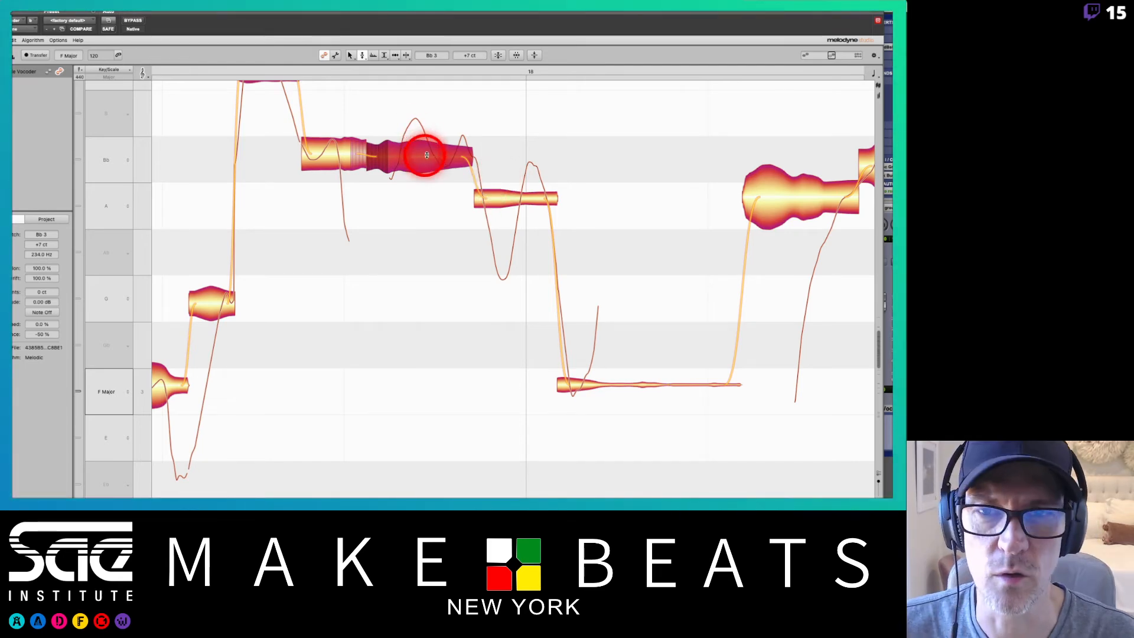
Select all notes and reduce their pitch modulation to about 55% with the Pitch Modulation tool
{"action": "right_click", "coordinate": [421, 151]}
{"action": "left_click", "coordinate": [399, 124]}
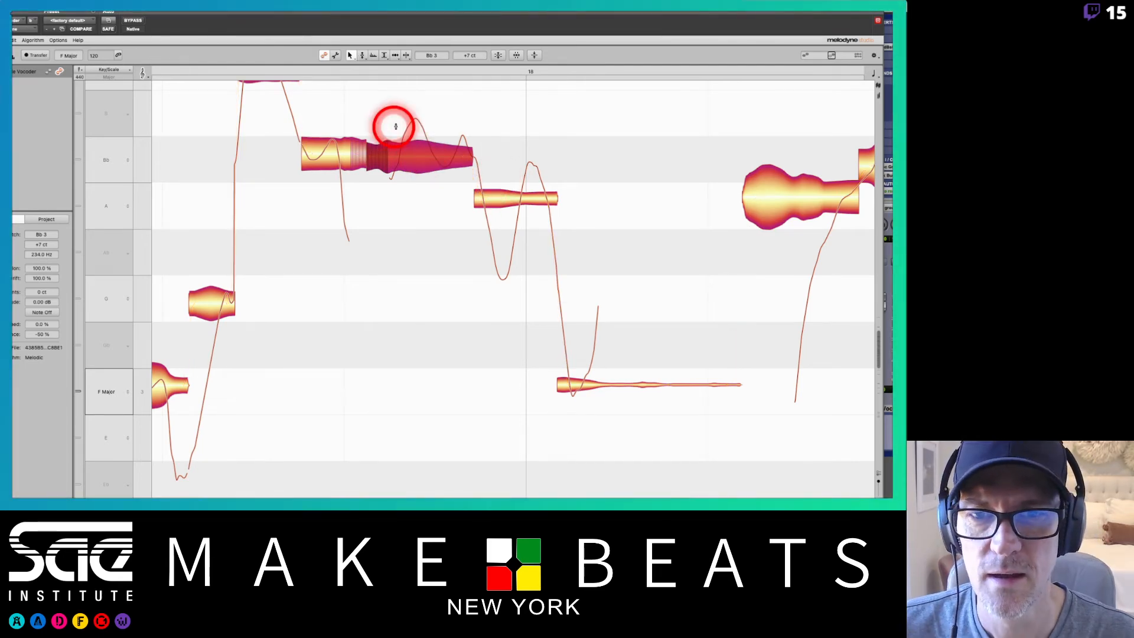
{"action": "left_click", "coordinate": [393, 126]}
{"action": "key", "text": "space"}
{"action": "right_click", "coordinate": [395, 129]}
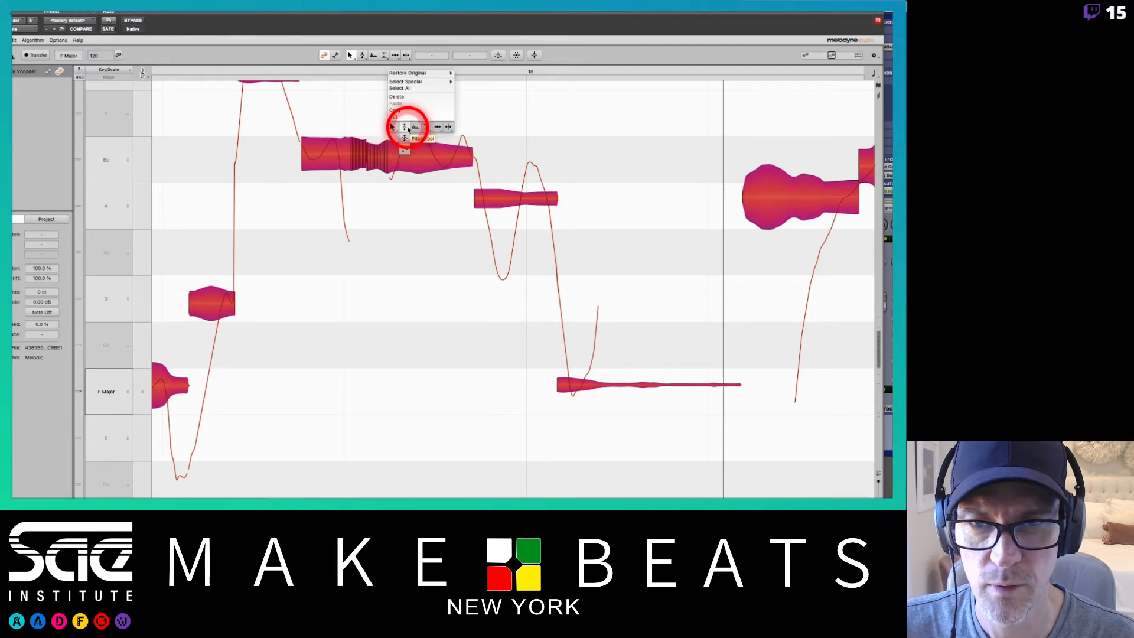
{"action": "left_click", "coordinate": [404, 137]}
{"action": "left_click_drag", "start_coordinate": [415, 152], "coordinate": [417, 176]}
{"action": "left_click", "coordinate": [417, 176]}
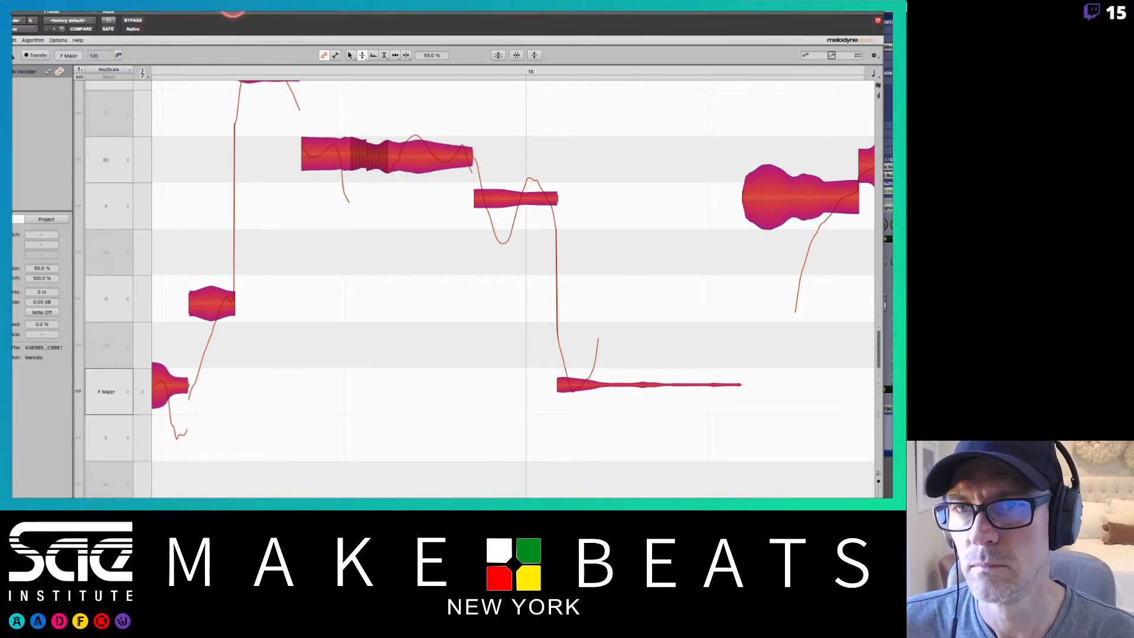
Close the Melodyne editor and place the male vocoder track's Auto-Tune window in the middle of the mixer
{"action": "left_click_drag", "start_coordinate": [233, 11], "coordinate": [265, 12]}
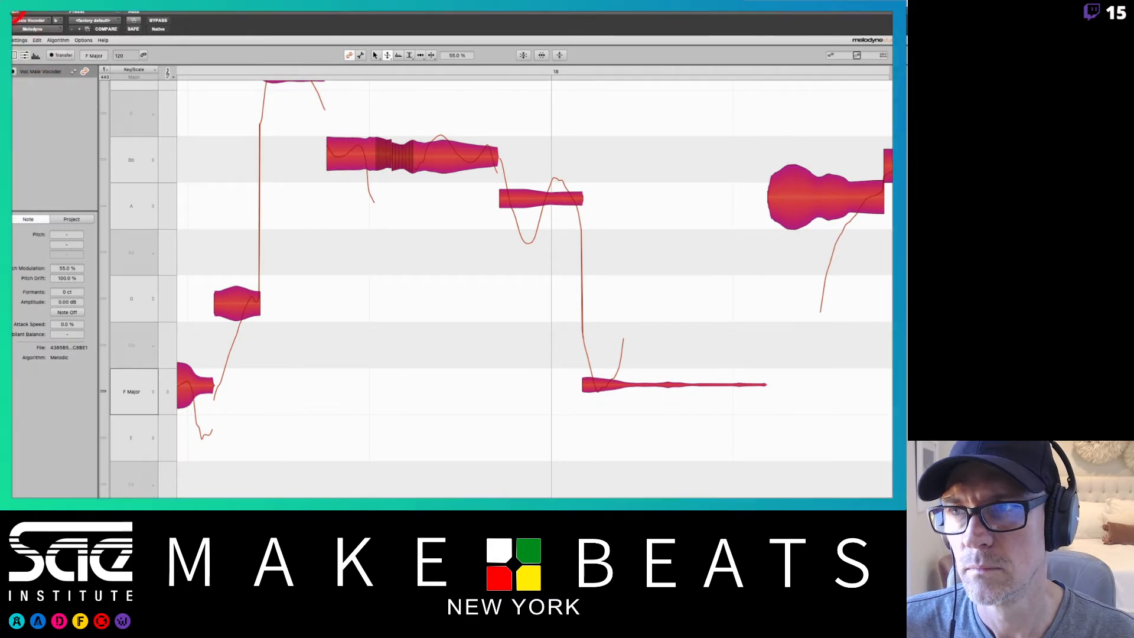
{"action": "left_click", "coordinate": [16, 14]}
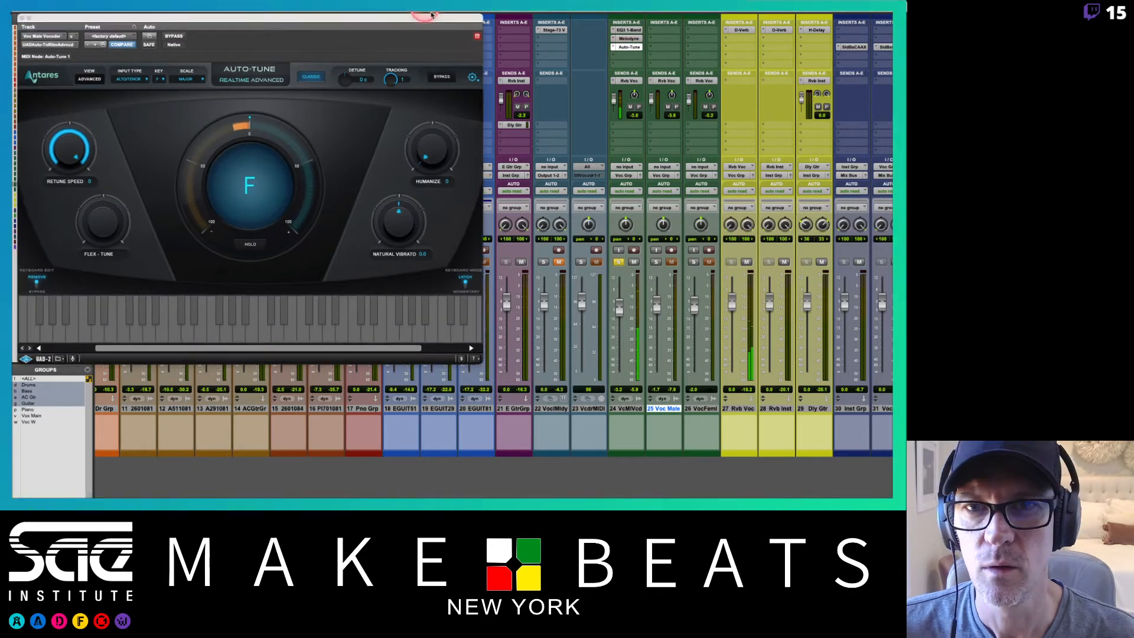
{"action": "left_click_drag", "start_coordinate": [429, 11], "coordinate": [592, 75]}
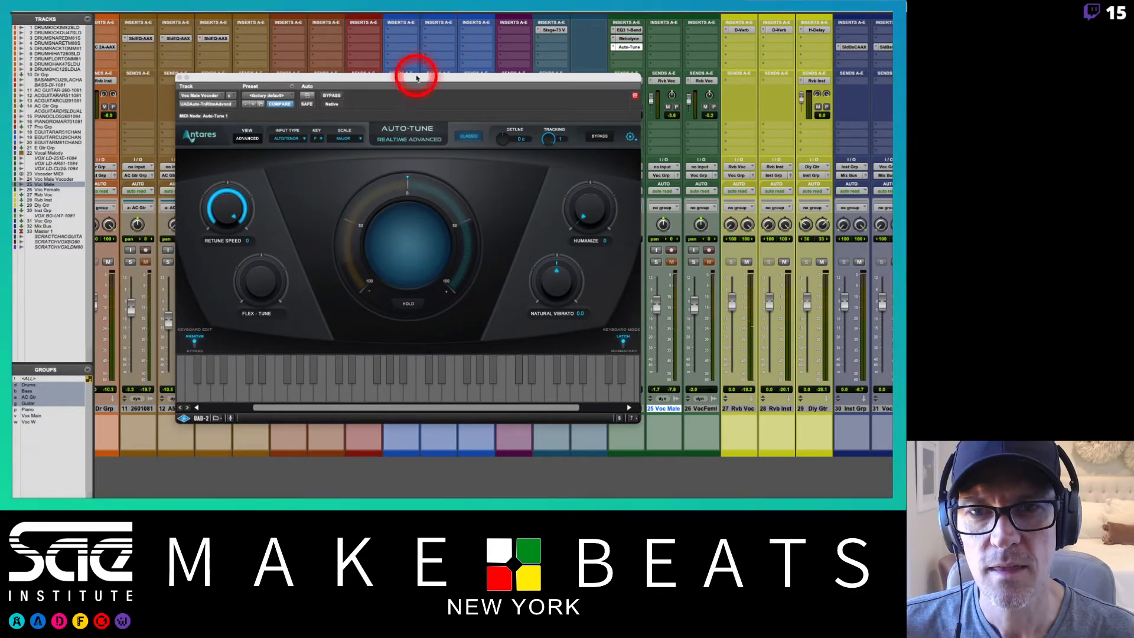
{"action": "left_click_drag", "start_coordinate": [415, 77], "coordinate": [519, 90]}
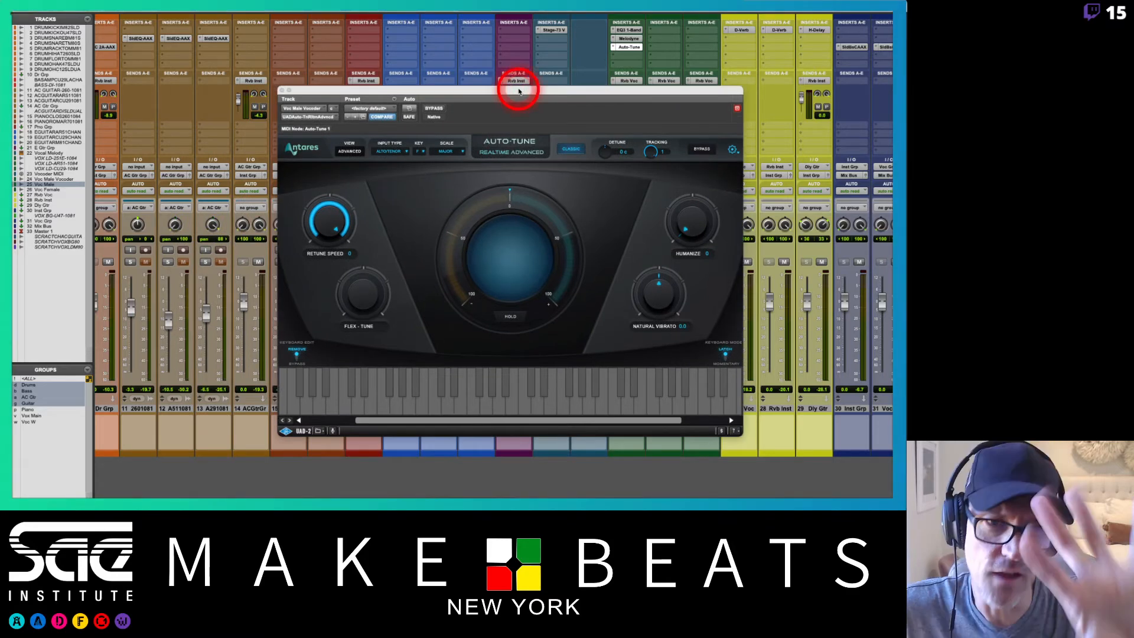
Bypass Auto-Tune on the male vocoder track and switch it back on
{"action": "left_click", "coordinate": [631, 48], "text": "super"}
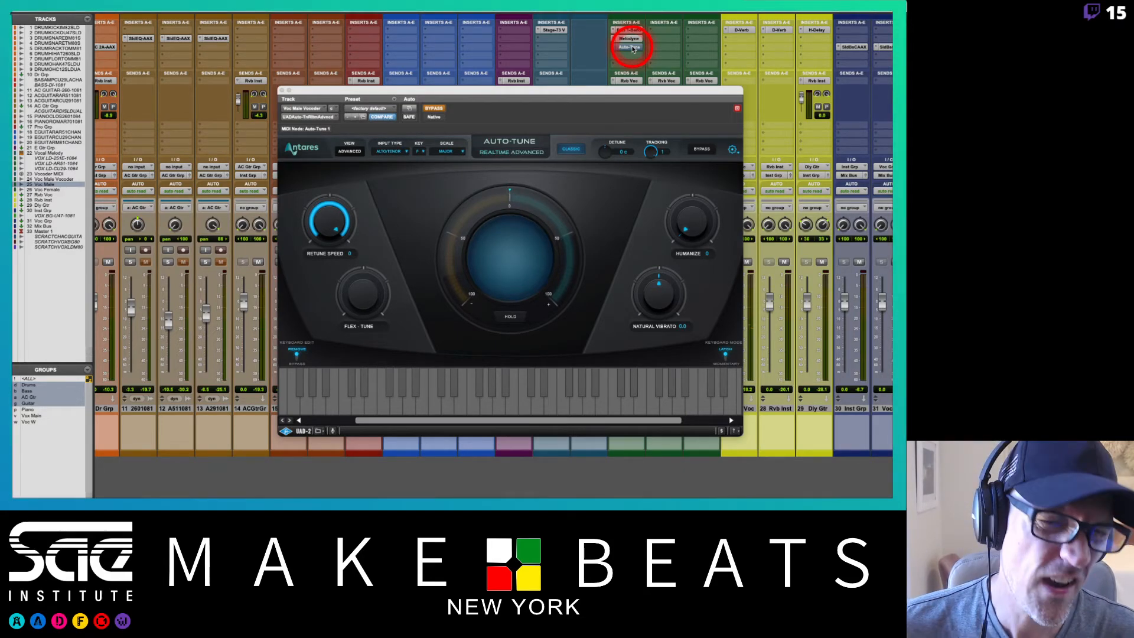
{"action": "left_click", "coordinate": [435, 108]}
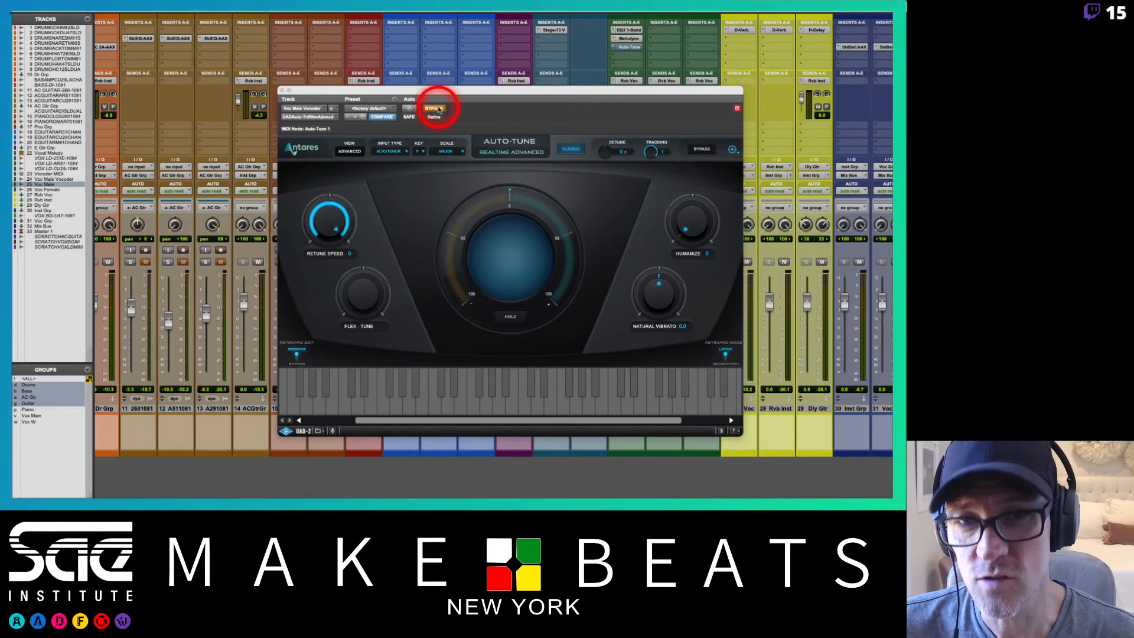
{"action": "left_click", "coordinate": [439, 109]}
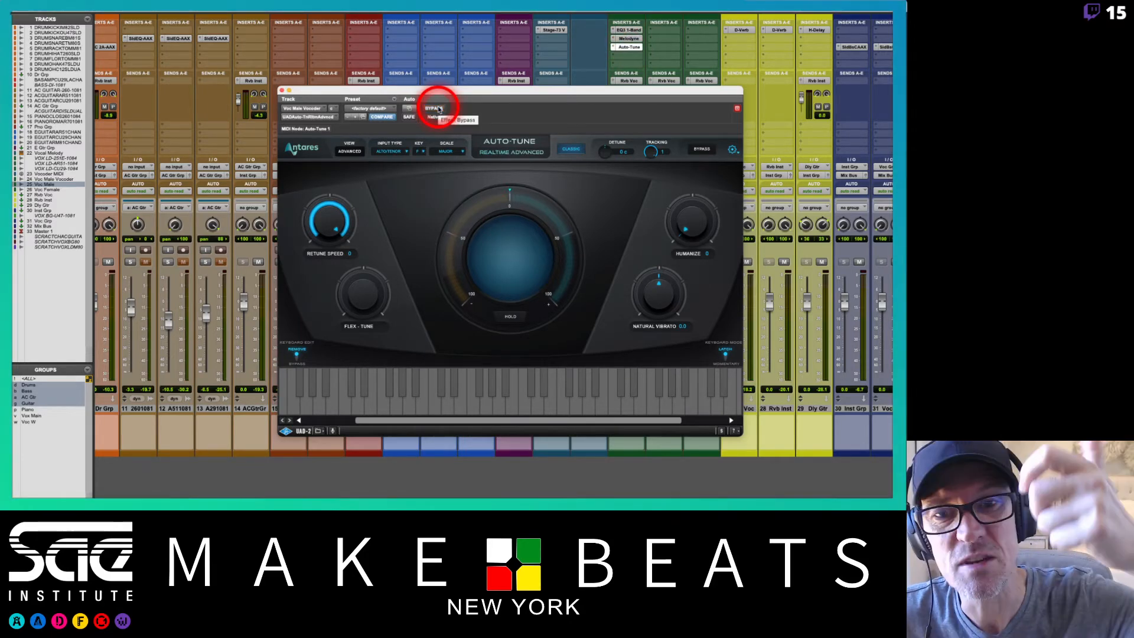
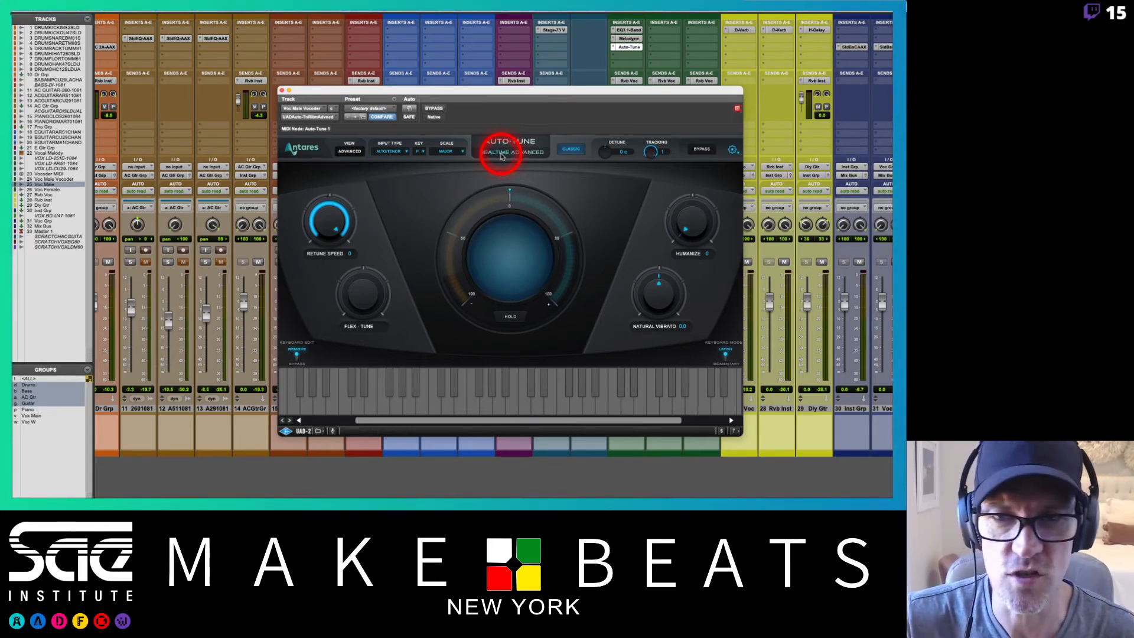
Replace the male vocoder track's Auto-Tune plug-in with UAD Auto-Tune Realtime Access (mono)
{"action": "left_click", "coordinate": [320, 118]}
{"action": "mouse_move", "coordinate": [321, 119]}
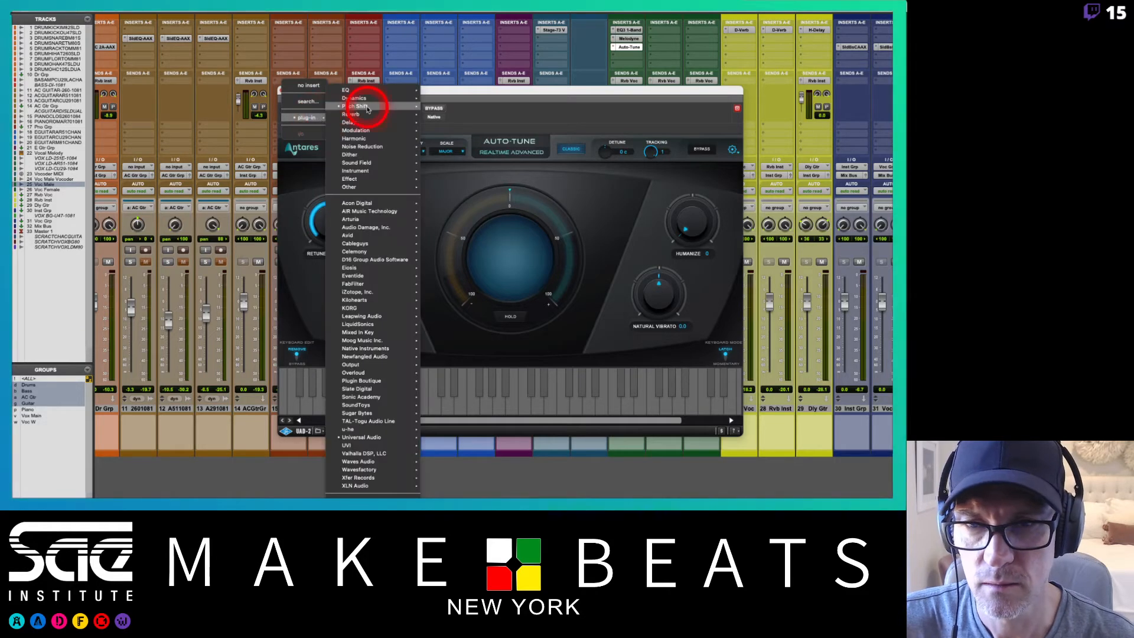
{"action": "mouse_move", "coordinate": [367, 108]}
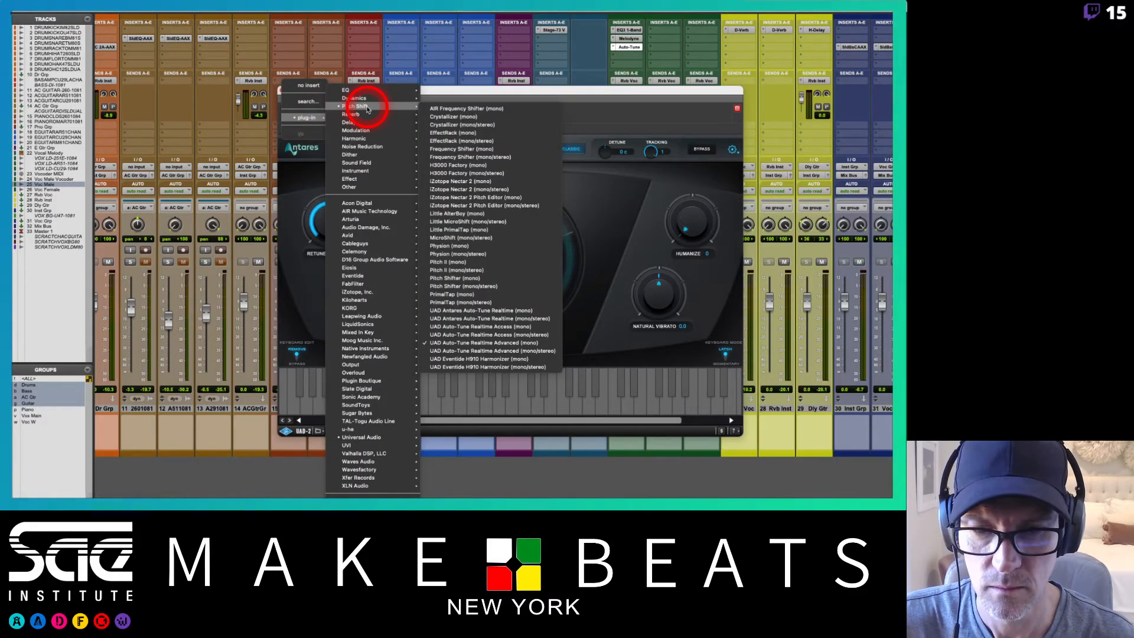
{"action": "left_click", "coordinate": [523, 326]}
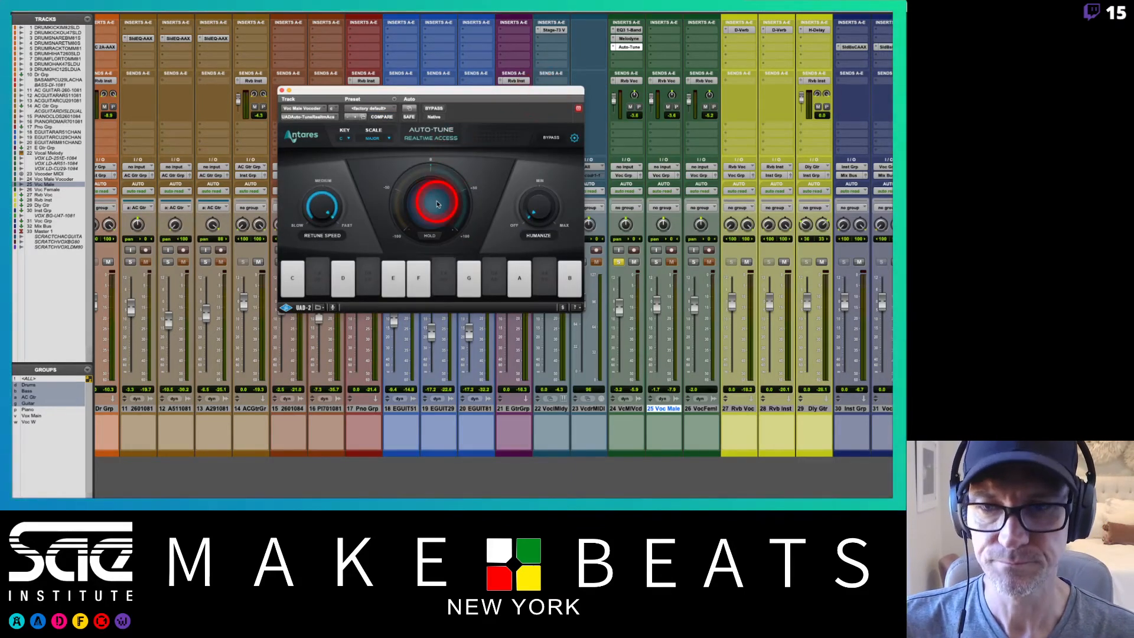
Set Auto-Tune Realtime Access to the key of F and check that its scale is Major
{"action": "left_click", "coordinate": [348, 138]}
{"action": "left_click", "coordinate": [351, 201]}
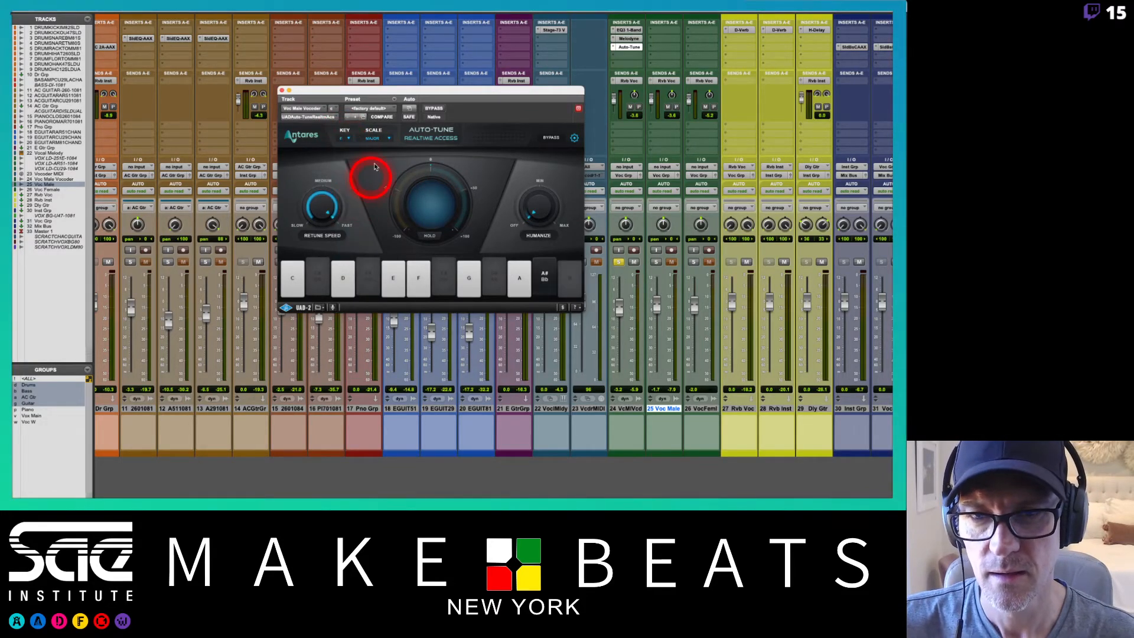
{"action": "left_click", "coordinate": [379, 139]}
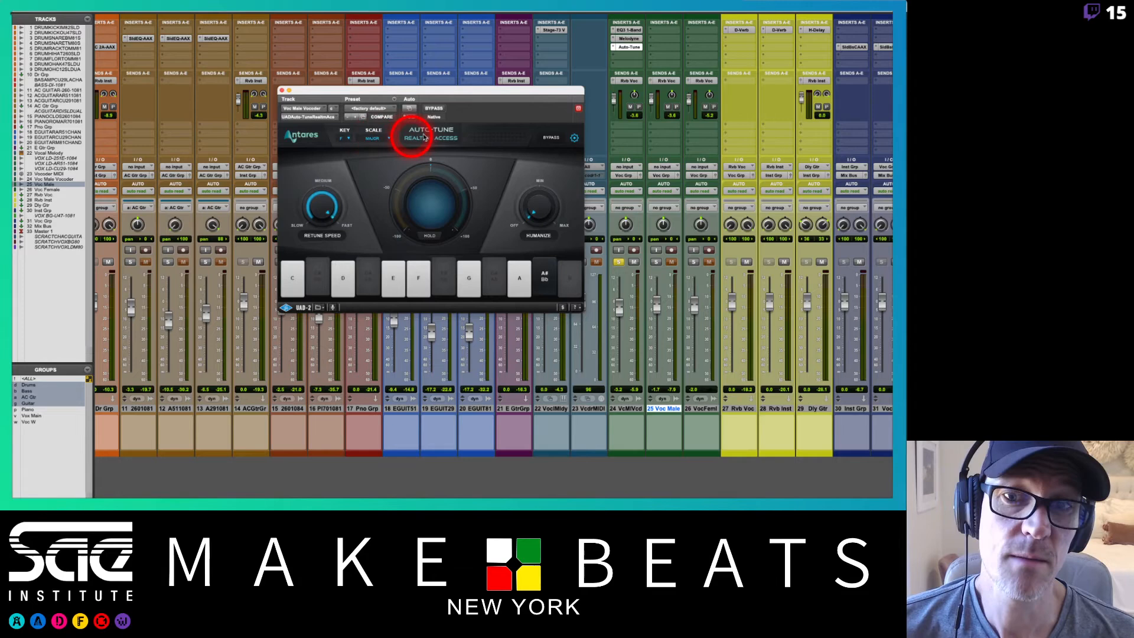
{"action": "left_click", "coordinate": [478, 113]}
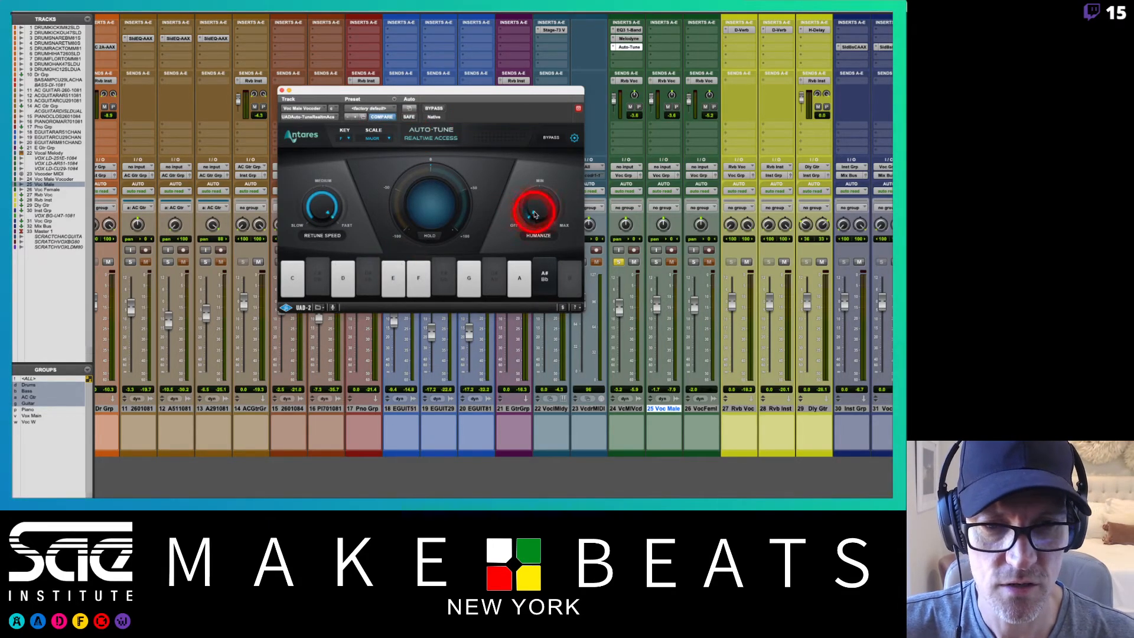
Switch to the Edit window and play the male vocoder vocal through Auto-Tune with a fast retune speed
{"action": "left_click_drag", "start_coordinate": [321, 205], "coordinate": [331, 212]}
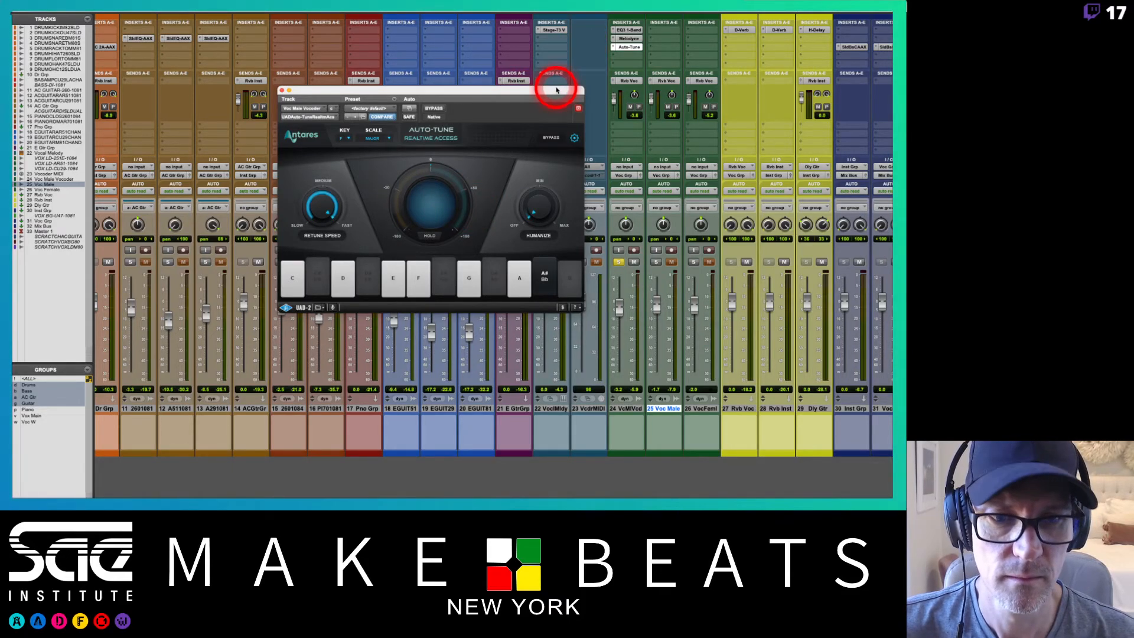
{"action": "left_click_drag", "start_coordinate": [556, 90], "coordinate": [515, 104]}
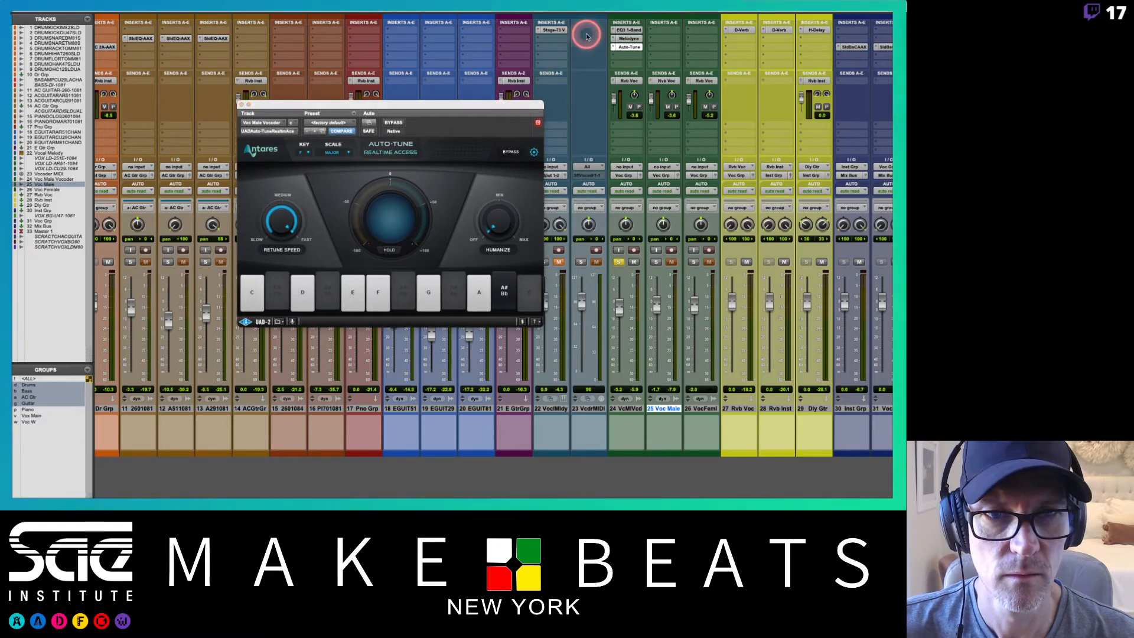
{"action": "key", "text": "super+equal"}
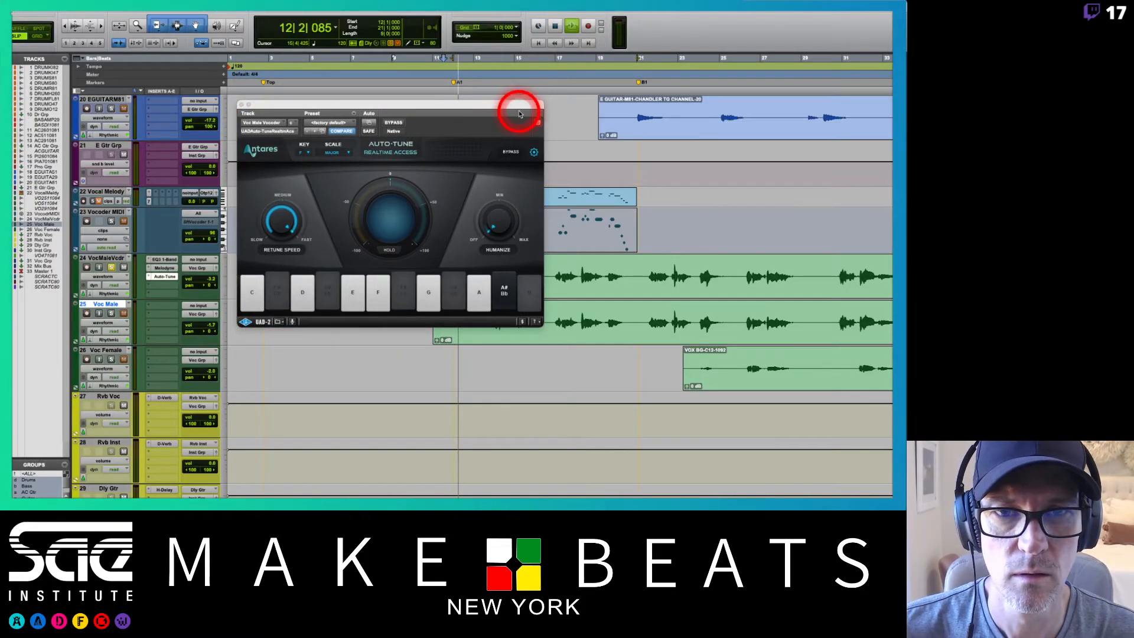
{"action": "left_click_drag", "start_coordinate": [519, 106], "coordinate": [582, 98]}
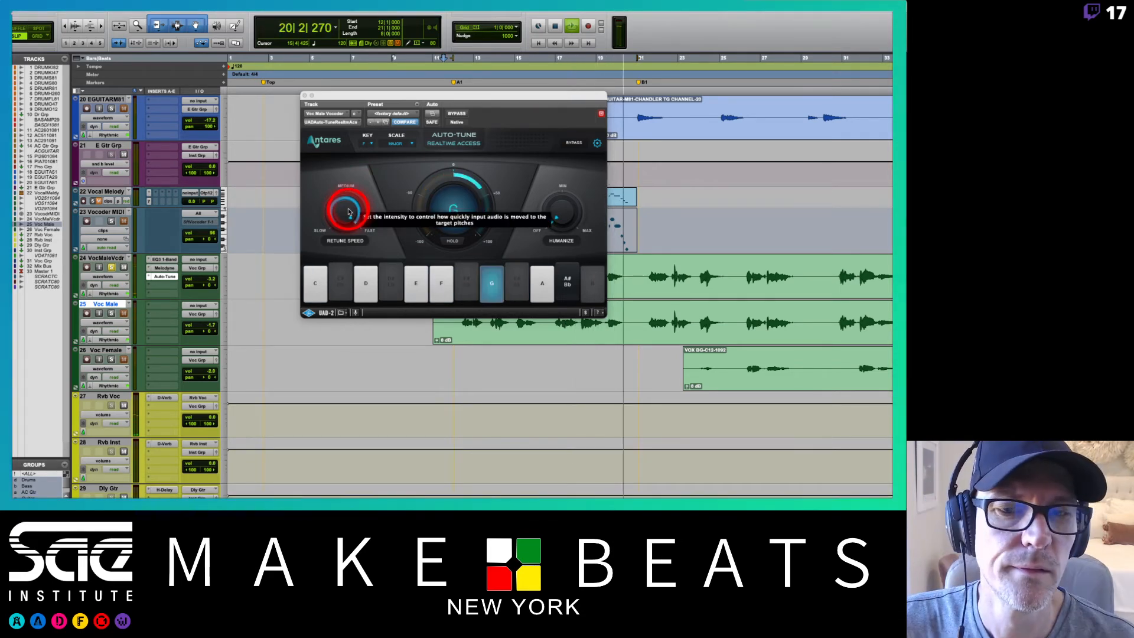
{"action": "key", "text": "space"}
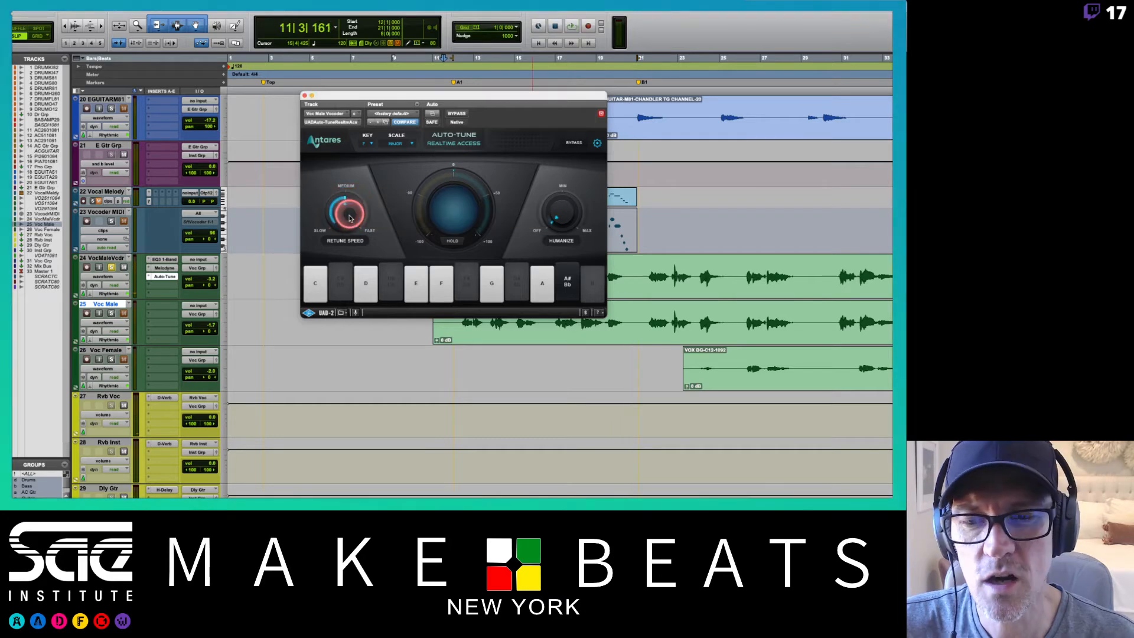
Turn the Auto-Tune Realtime Access retune speed down to Slow and audition the vocoder vocal
{"action": "left_click", "coordinate": [346, 288]}
{"action": "left_click_drag", "start_coordinate": [344, 214], "coordinate": [346, 250]}
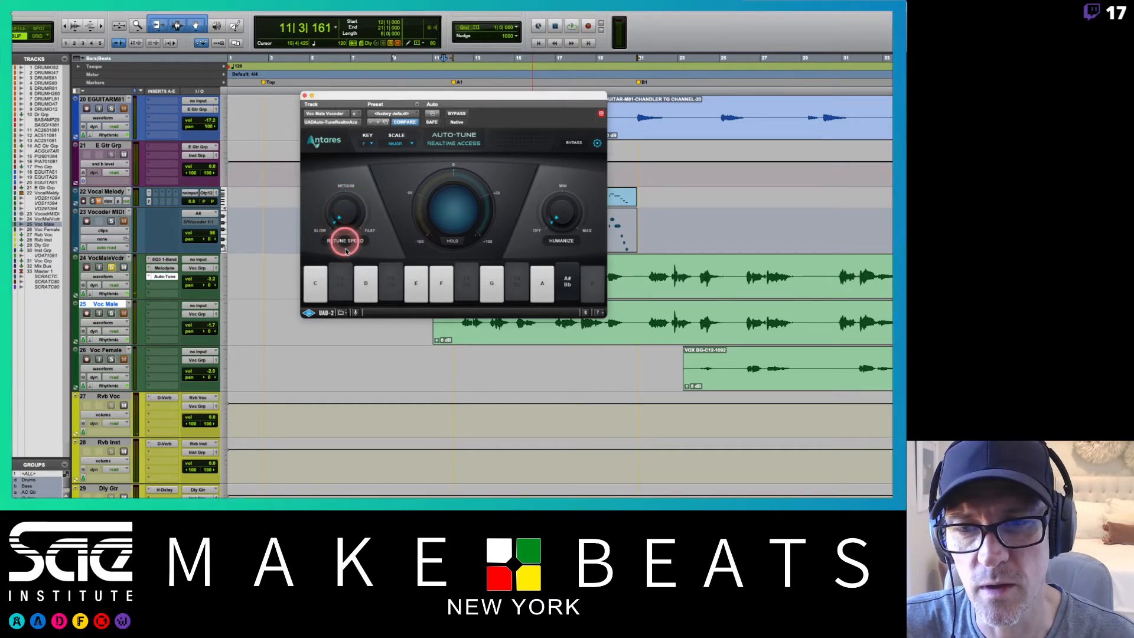
{"action": "left_click", "coordinate": [347, 193]}
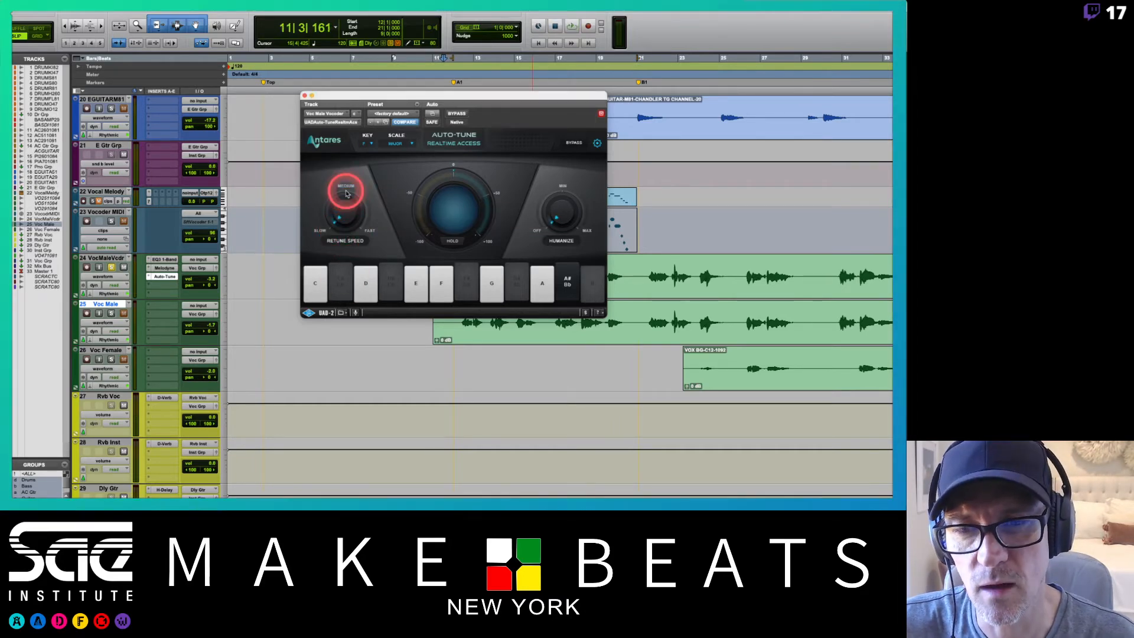
{"action": "left_click_drag", "start_coordinate": [347, 193], "coordinate": [342, 238]}
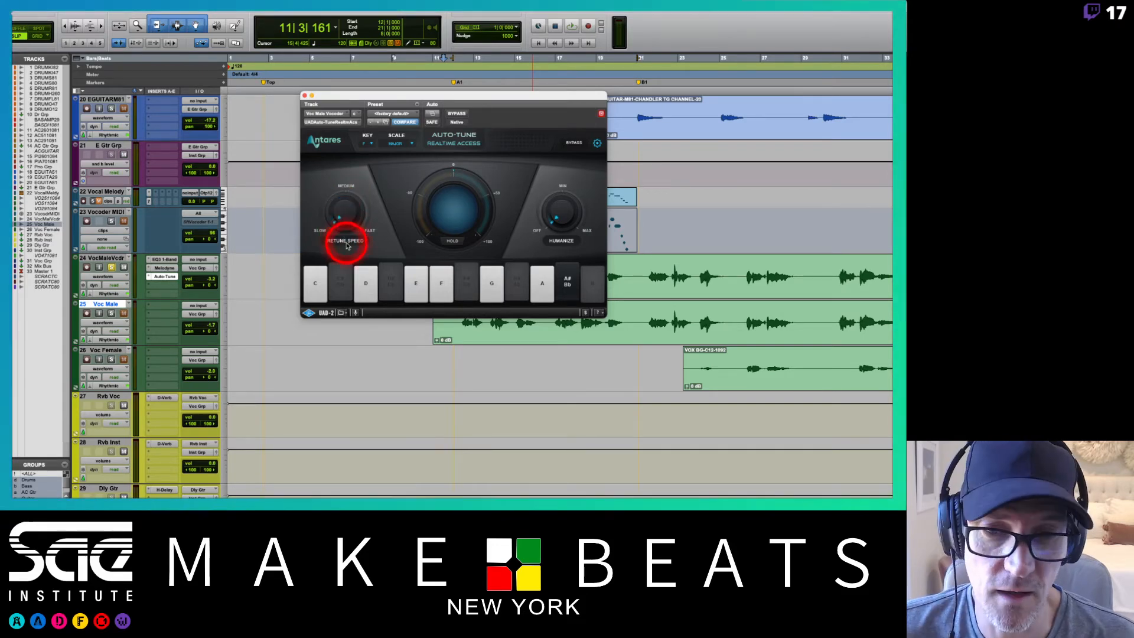
{"action": "key", "text": "space"}
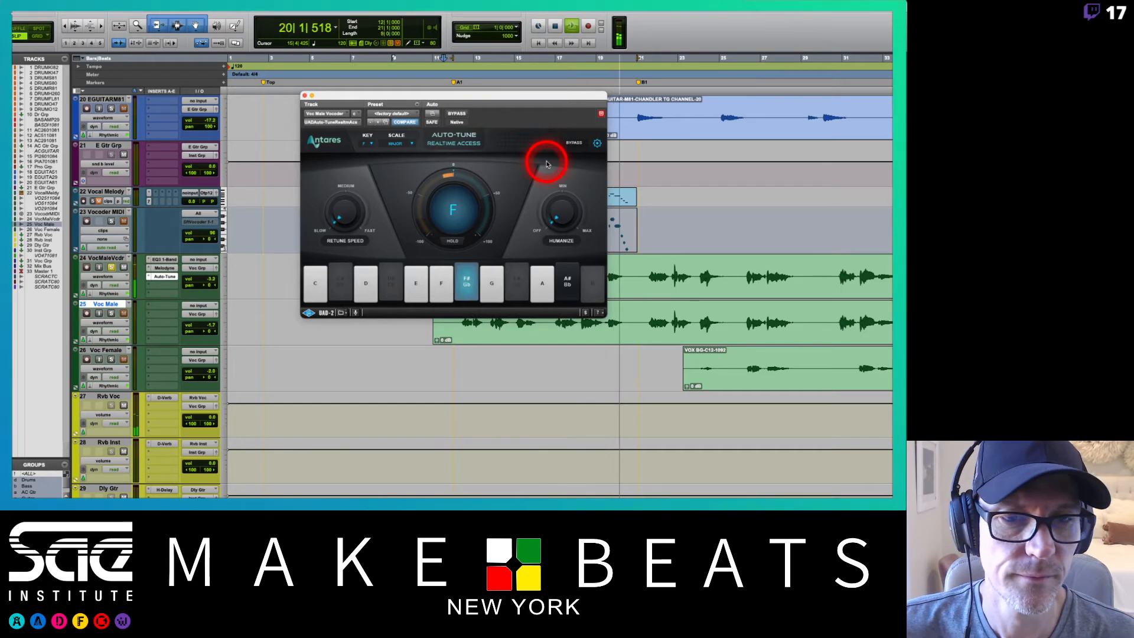
{"action": "key", "text": "space"}
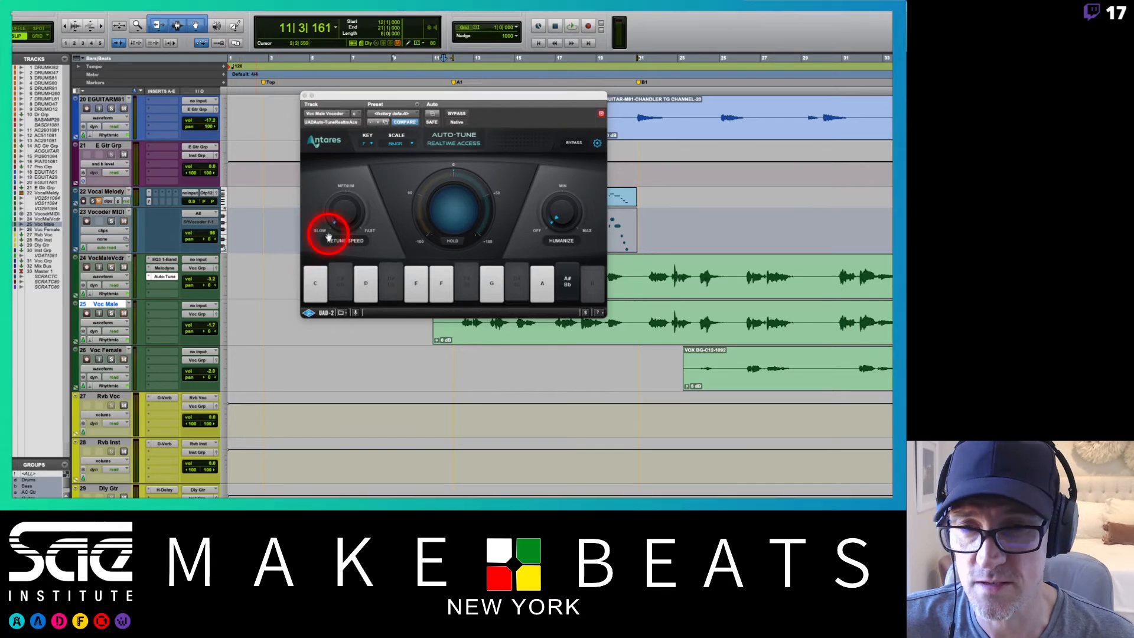
Mute the Voc Male track and audition the vocoder vocal, keeping the Auto-Tune window clear of the track controls
{"action": "key", "text": "space"}
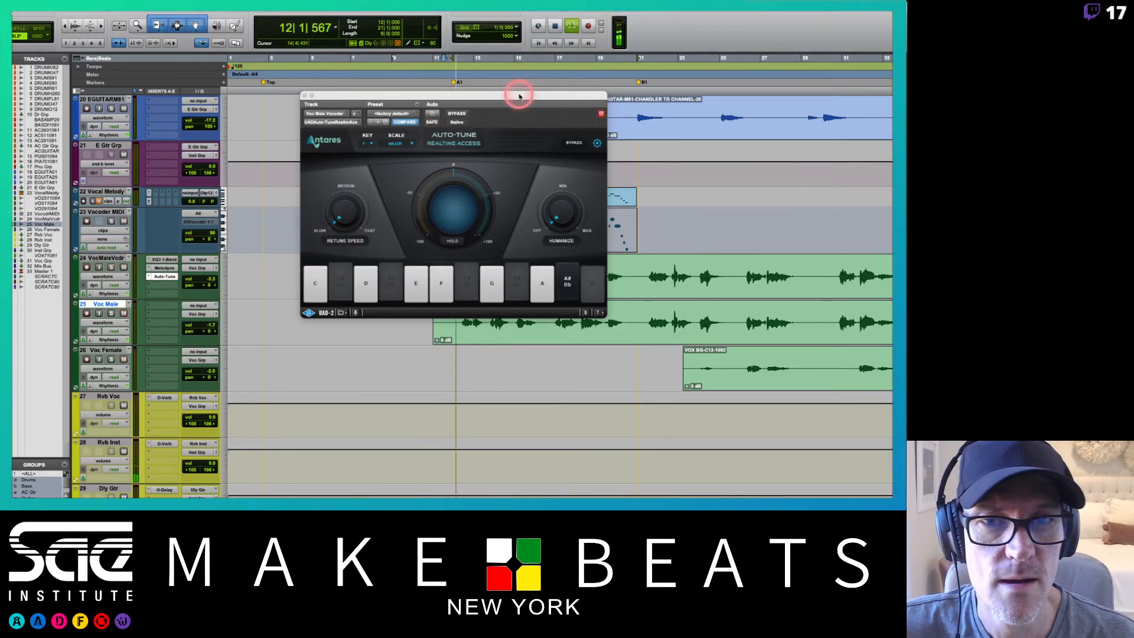
{"action": "left_click_drag", "start_coordinate": [520, 95], "coordinate": [694, 286]}
{"action": "key", "text": "space"}
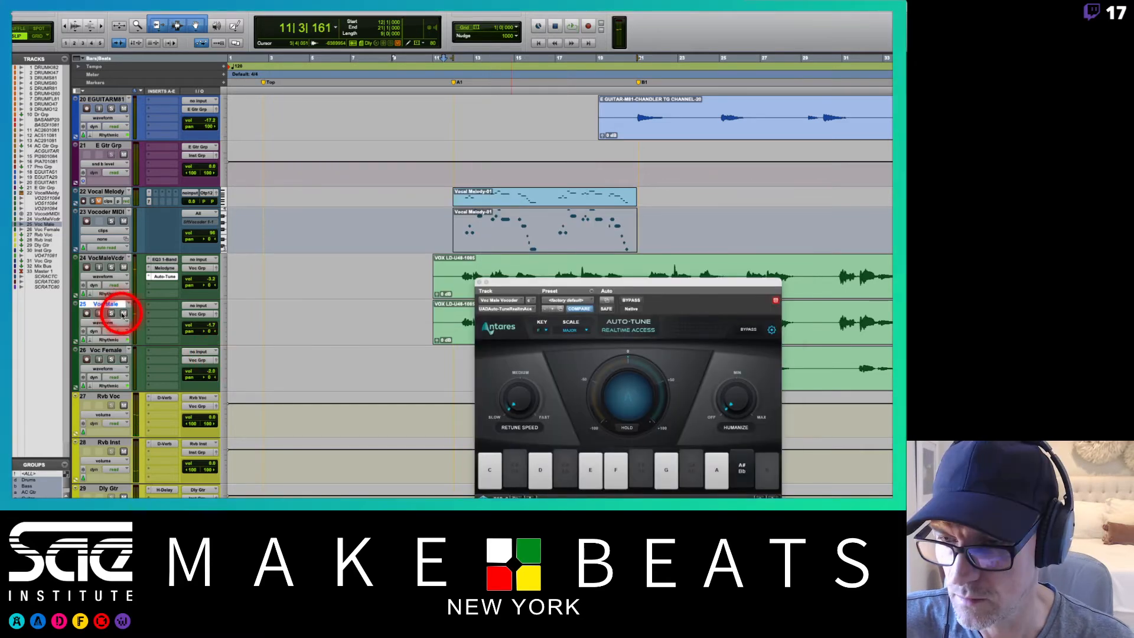
{"action": "key", "text": "space"}
{"action": "left_click_drag", "start_coordinate": [562, 286], "coordinate": [392, 154]}
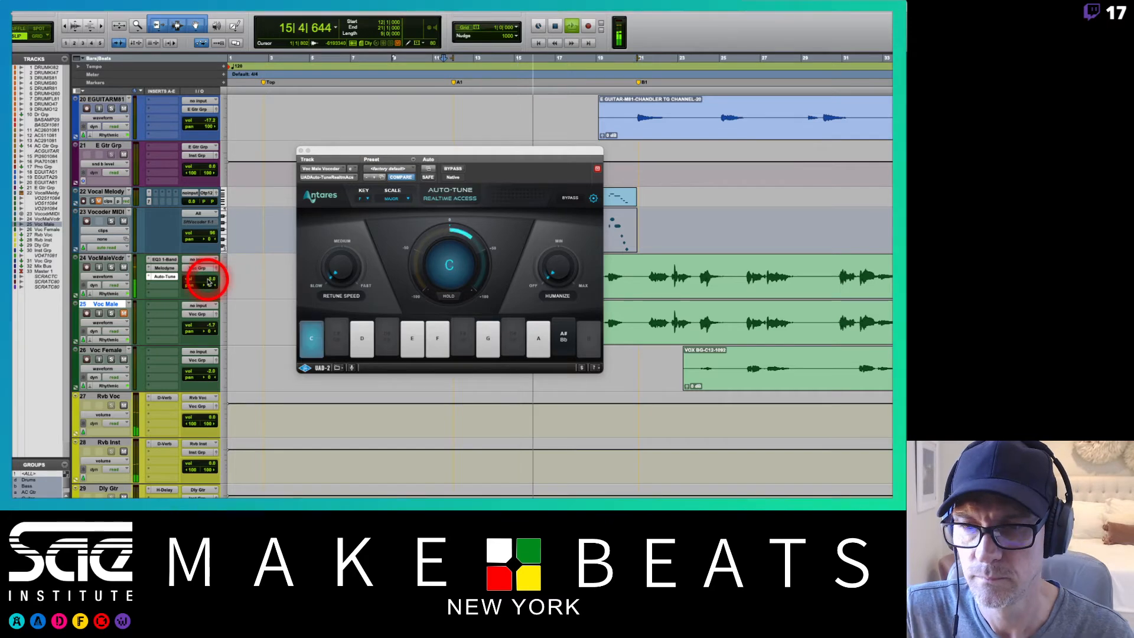
{"action": "left_click_drag", "start_coordinate": [507, 154], "coordinate": [450, 143]}
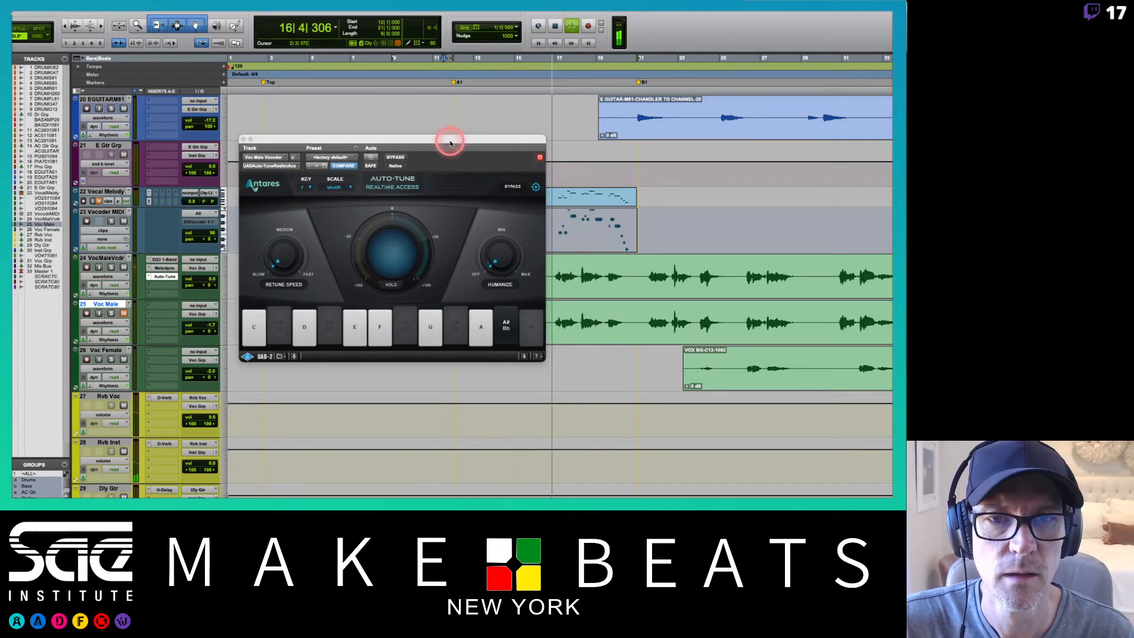
{"action": "left_click", "coordinate": [450, 143]}
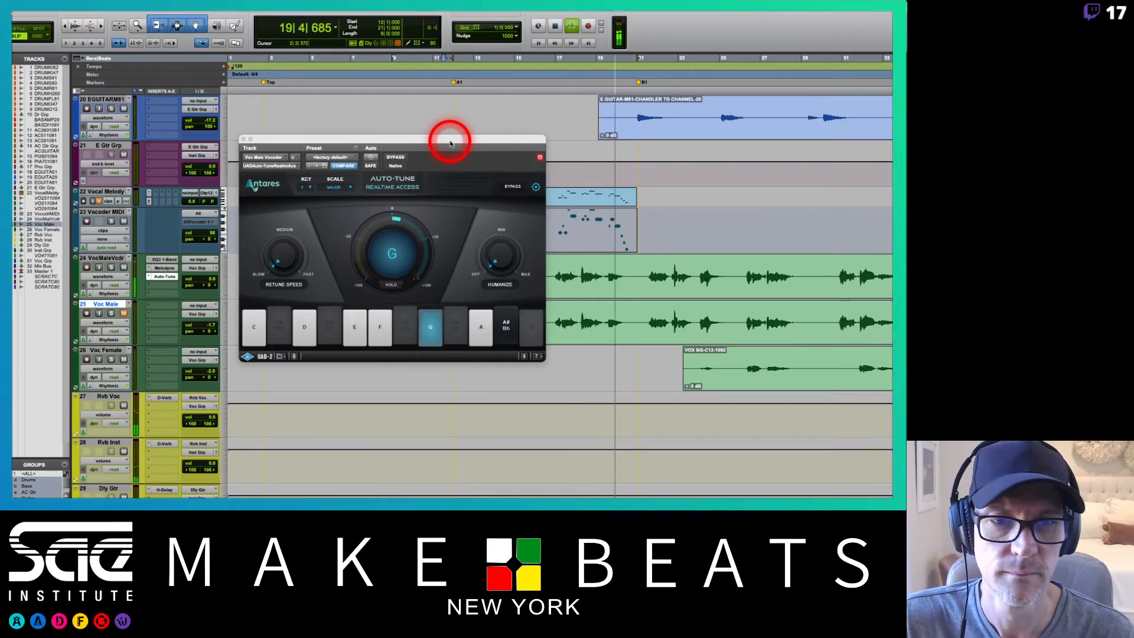
{"action": "key", "text": "space"}
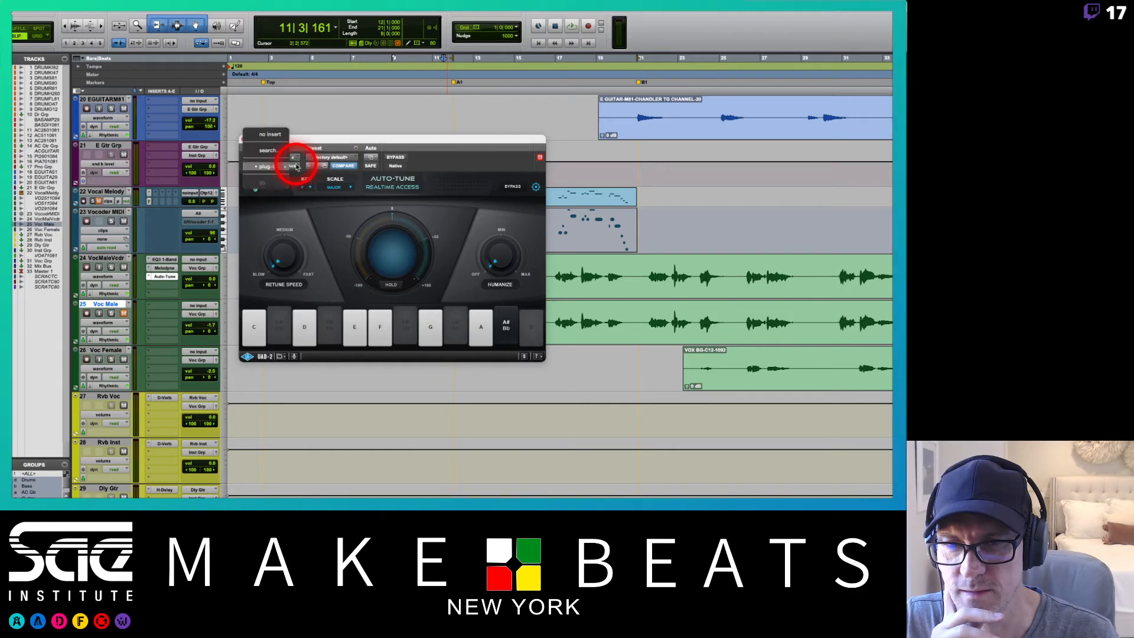
Replace the Auto-Tune insert on Voc Male Vocoder with UAD Antares Auto-Tune Realtime (mono), and close its window
{"action": "left_click", "coordinate": [295, 165]}
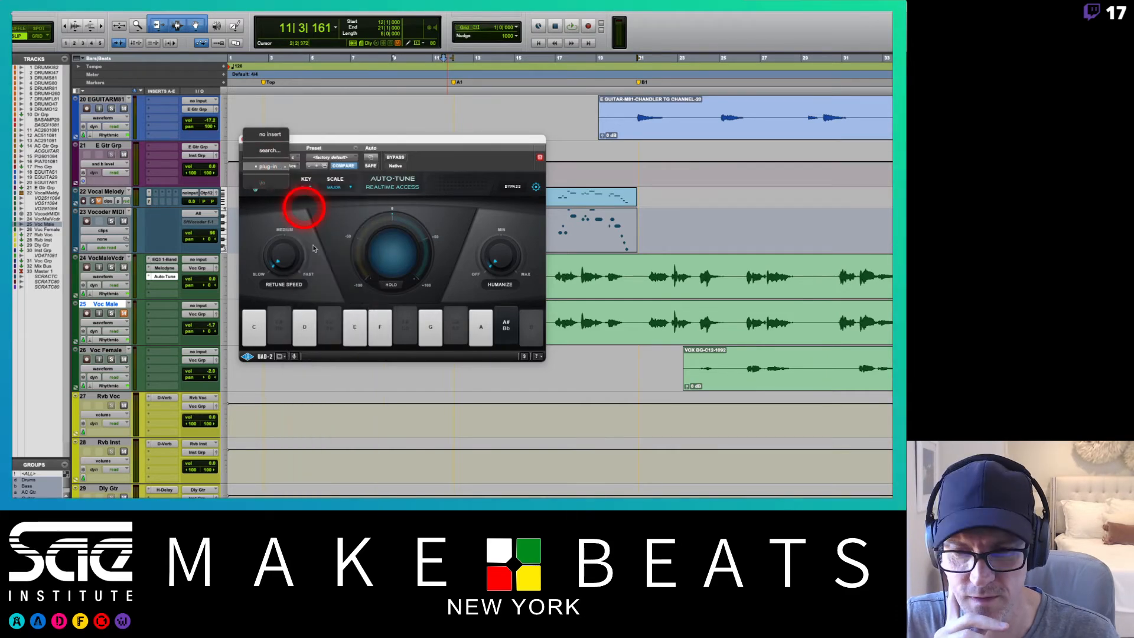
{"action": "mouse_move", "coordinate": [269, 167]}
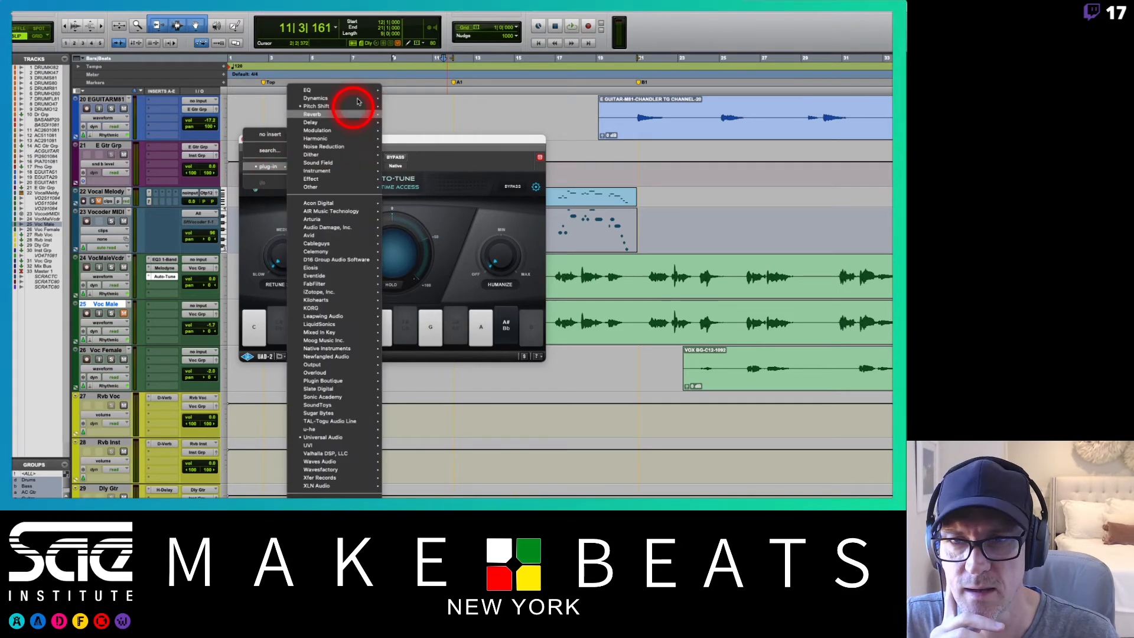
{"action": "mouse_move", "coordinate": [355, 108]}
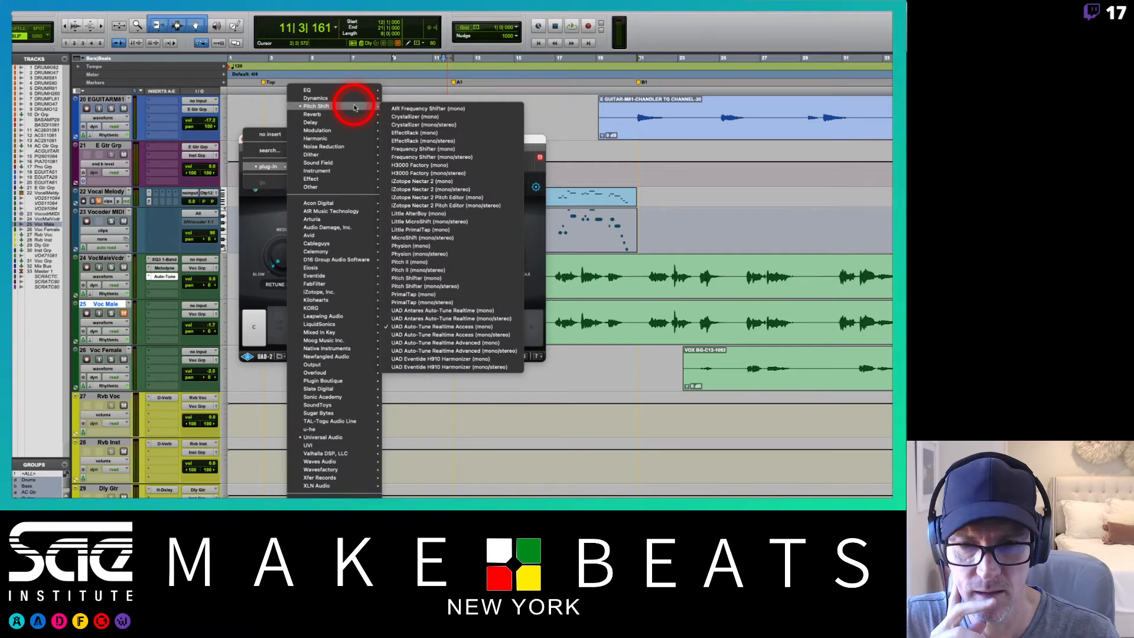
{"action": "left_click", "coordinate": [439, 311]}
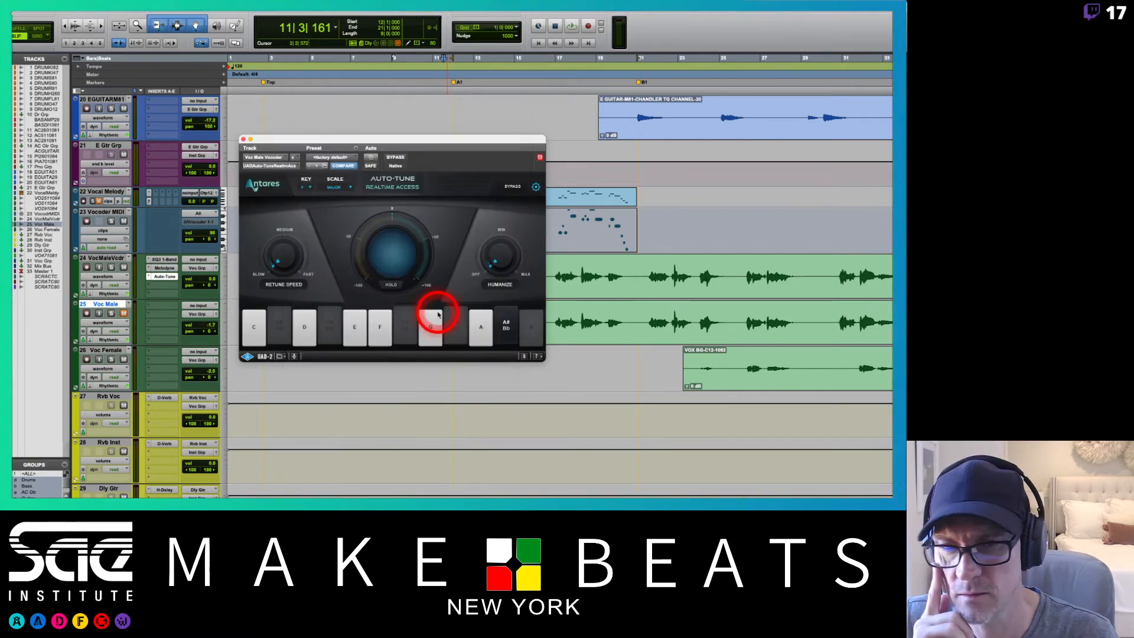
{"action": "left_click", "coordinate": [459, 177]}
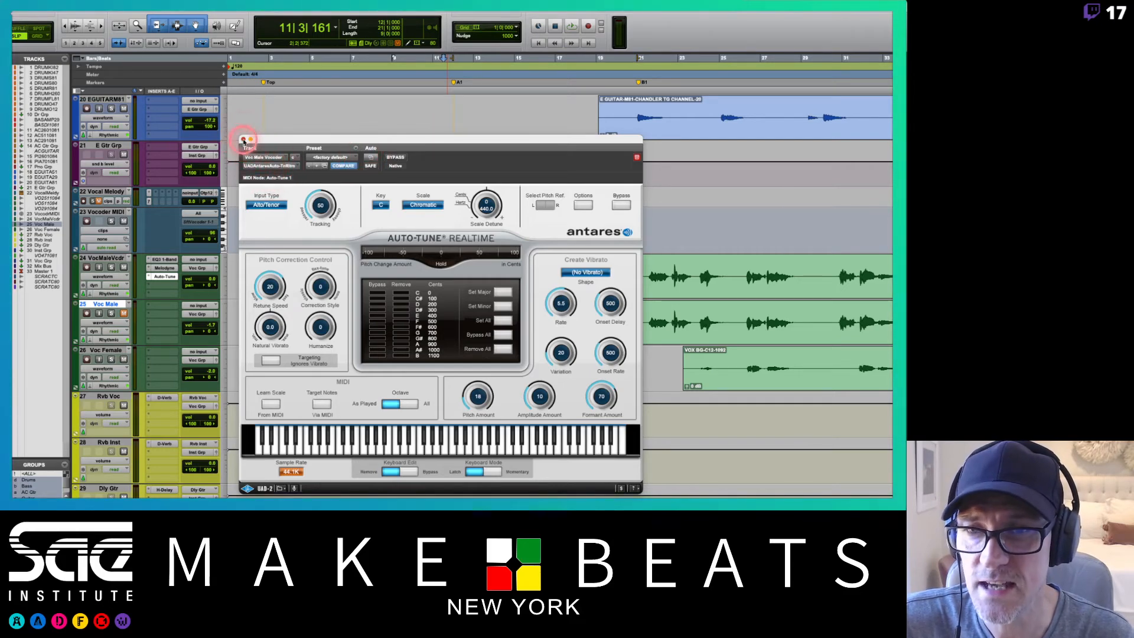
{"action": "left_click", "coordinate": [244, 139]}
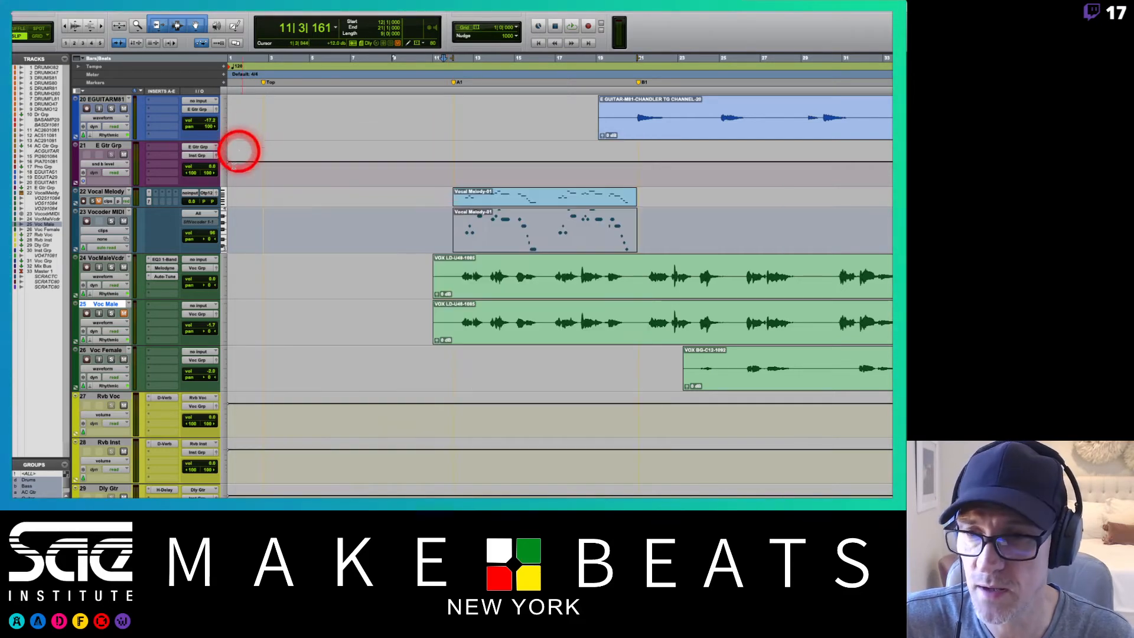
Swap the Auto-Tune insert on Voc Male Vocoder for UAD Auto-Tune Realtime Advanced (mono) and show its advanced view
{"action": "left_click", "coordinate": [151, 276]}
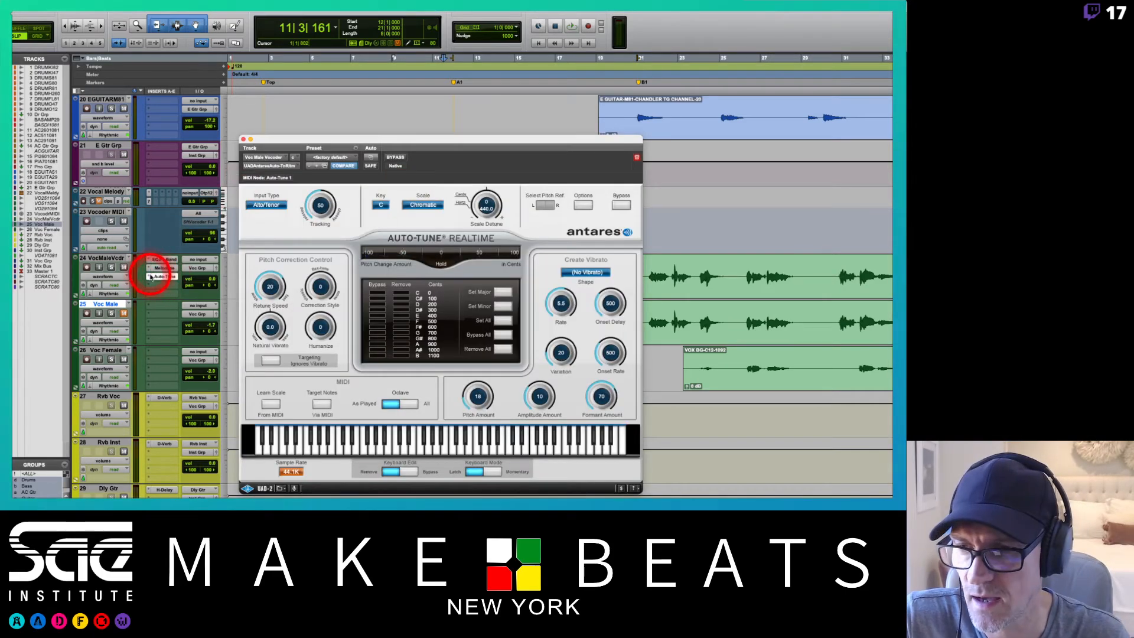
{"action": "left_click", "coordinate": [290, 166]}
{"action": "mouse_move", "coordinate": [289, 166]}
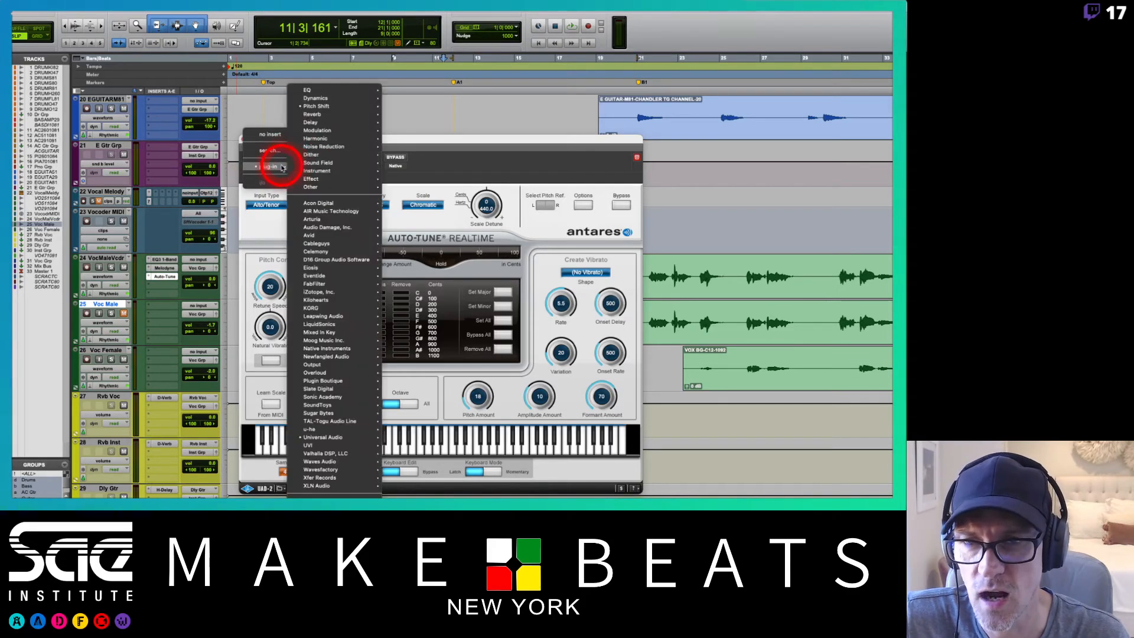
{"action": "mouse_move", "coordinate": [349, 109]}
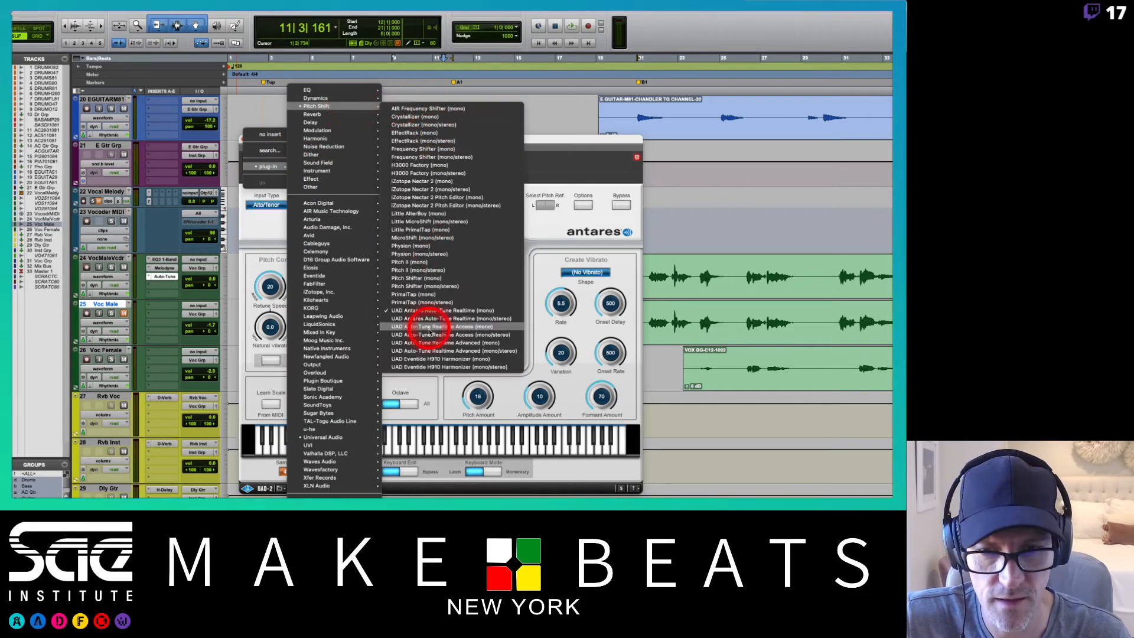
{"action": "left_click", "coordinate": [473, 343]}
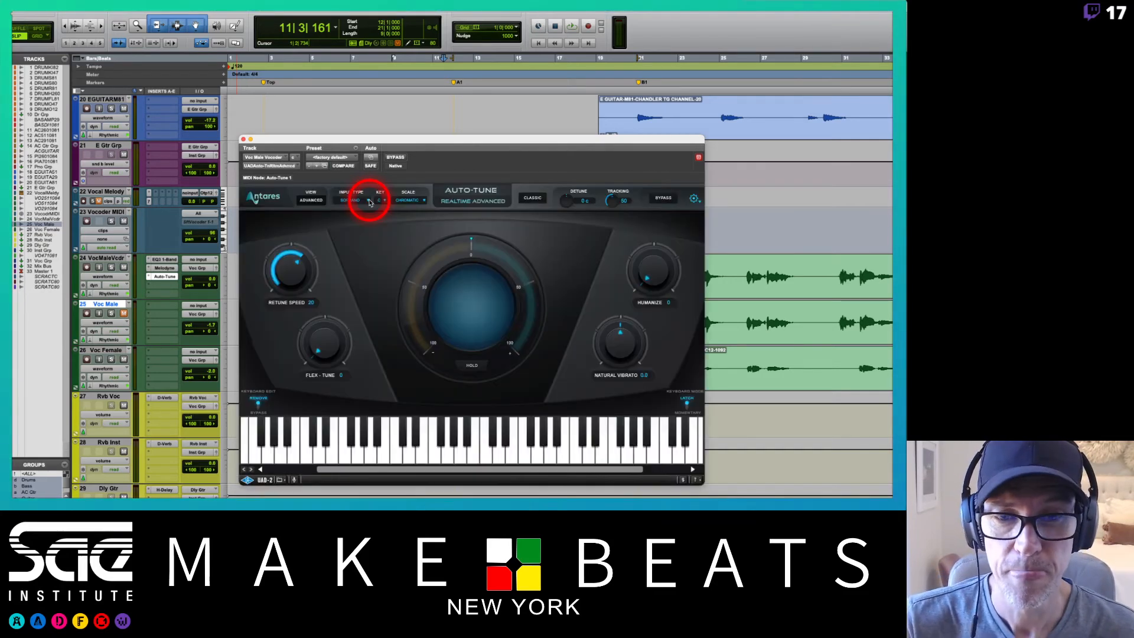
{"action": "left_click", "coordinate": [310, 200]}
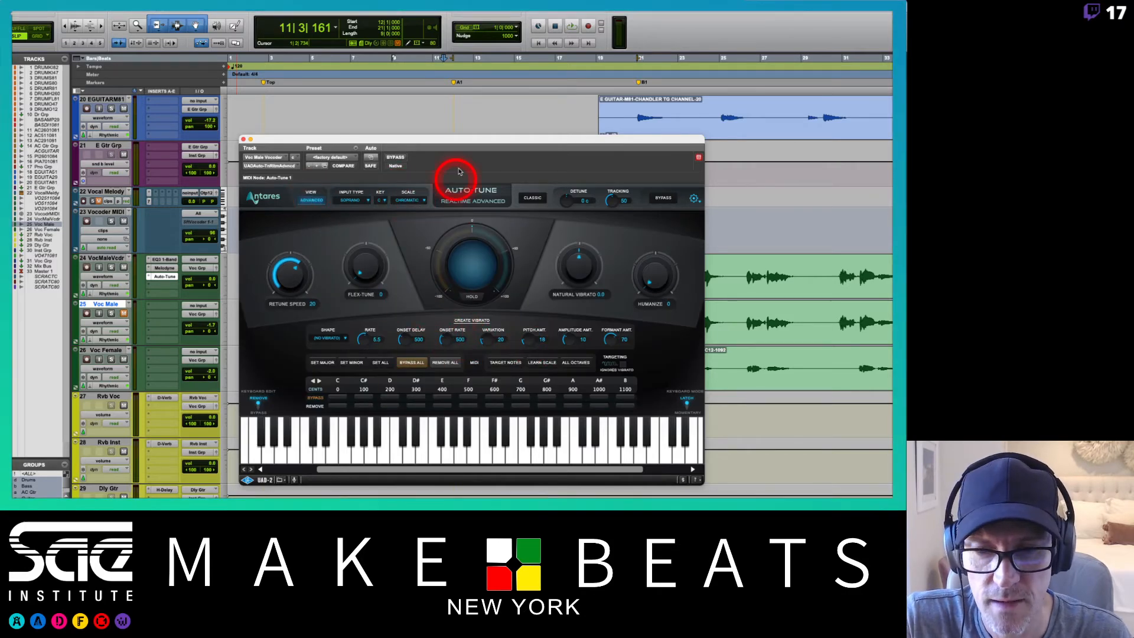
{"action": "left_click", "coordinate": [464, 137]}
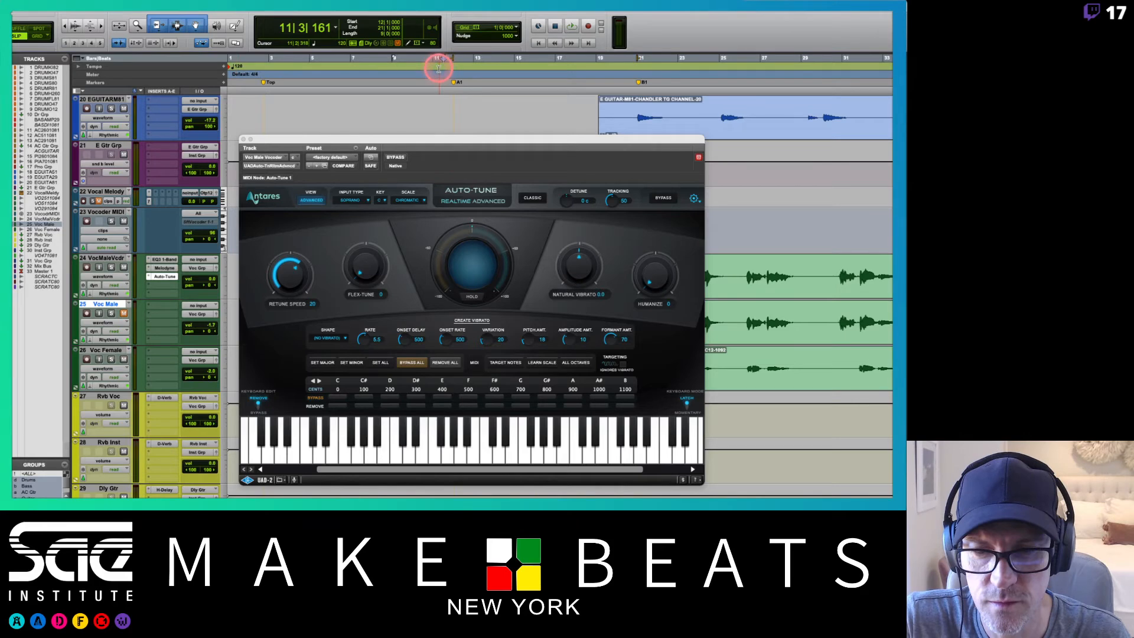
Try the Set Major note filter in Auto-Tune and enable Target Notes for MIDI-controlled tuning
{"action": "left_click", "coordinate": [323, 364]}
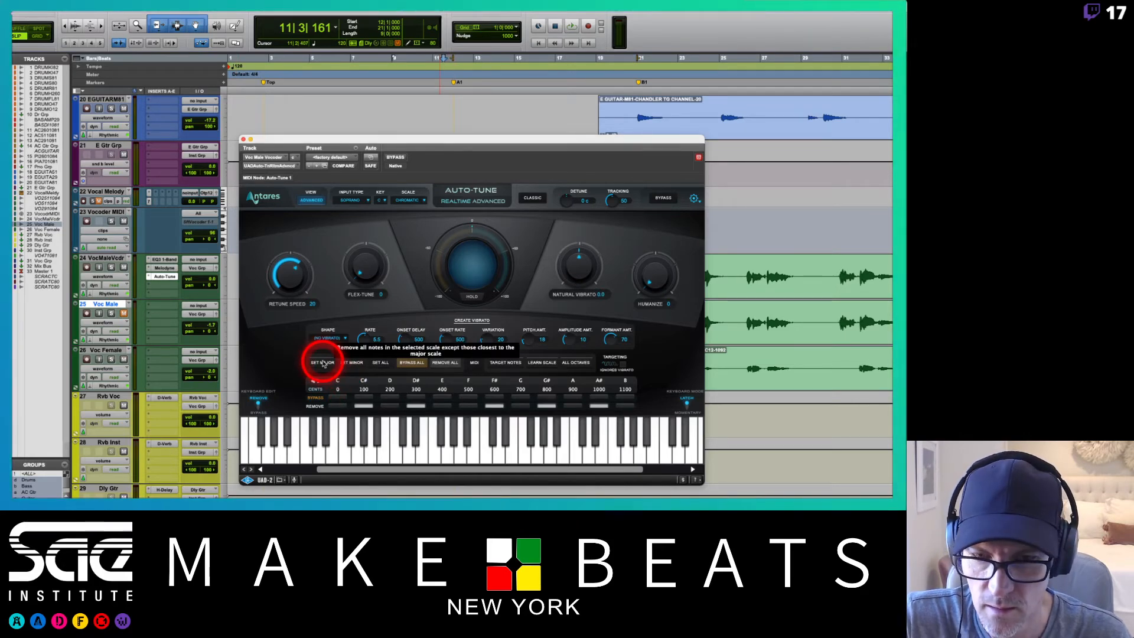
{"action": "left_click", "coordinate": [478, 363]}
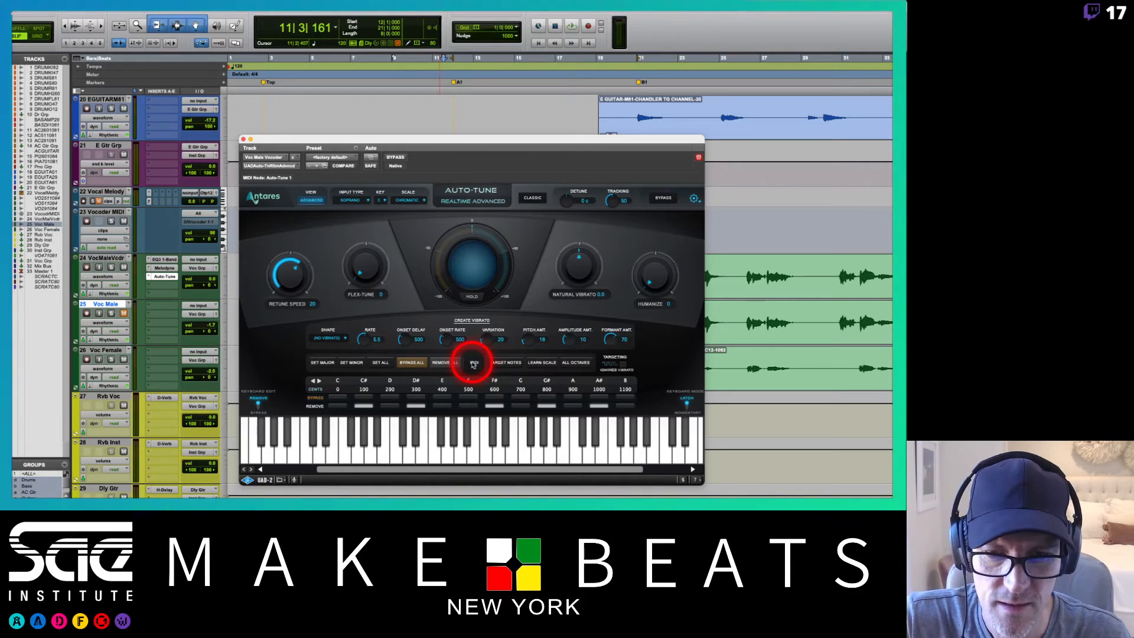
{"action": "left_click", "coordinate": [413, 363]}
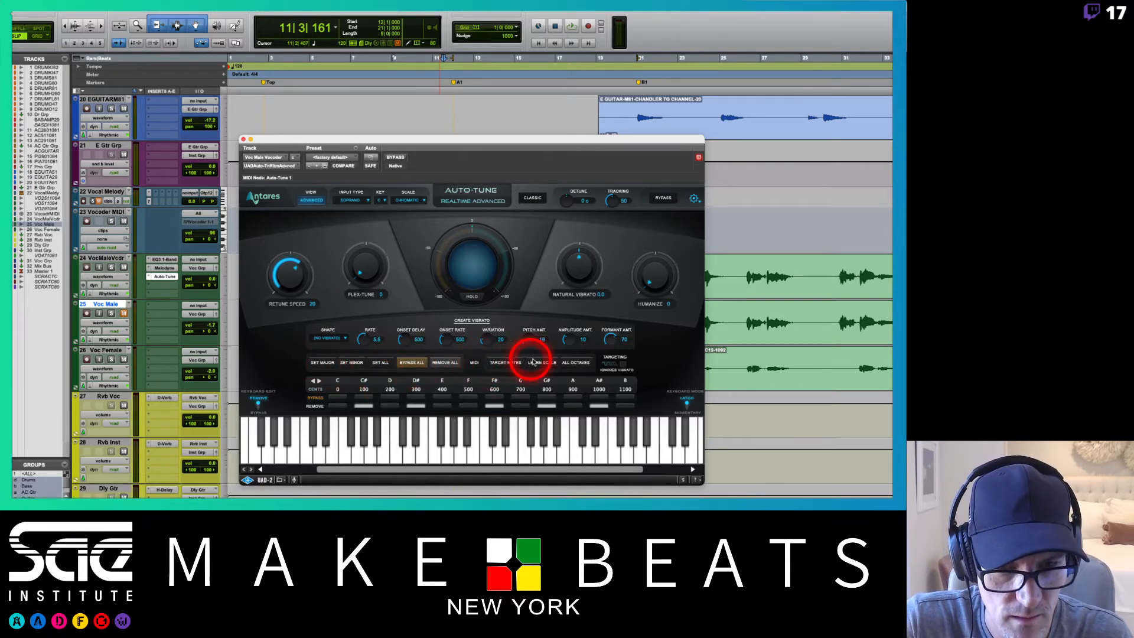
{"action": "left_click", "coordinate": [502, 364]}
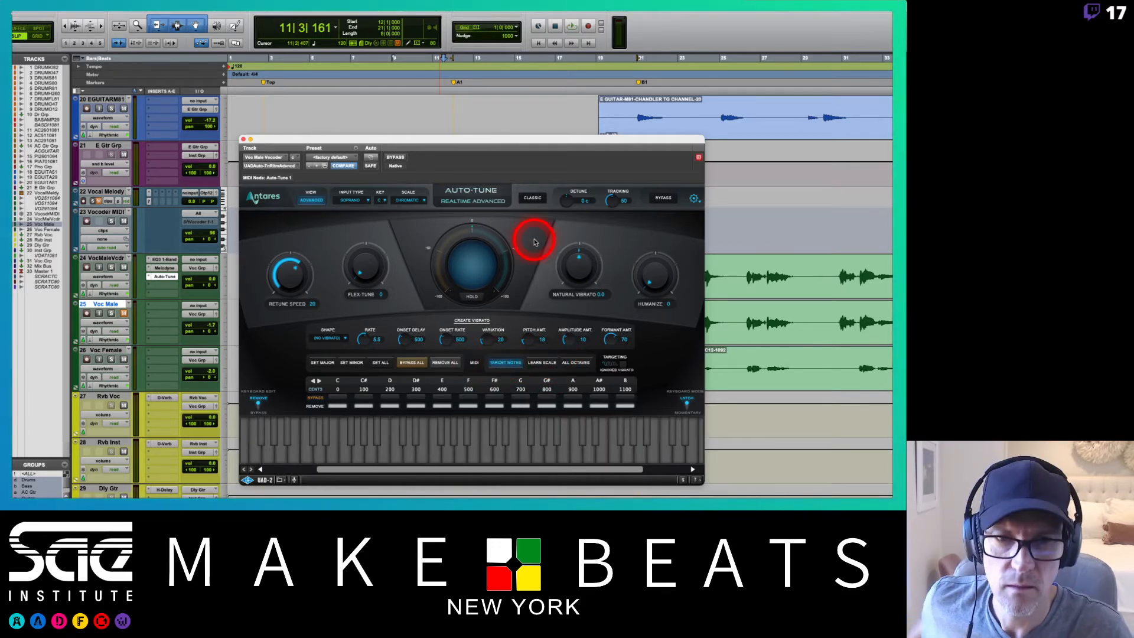
Route the Vocoder MIDI track's output to Voc Male Vocoder - Auto-Tune 1, channel 1
{"action": "left_click", "coordinate": [203, 221]}
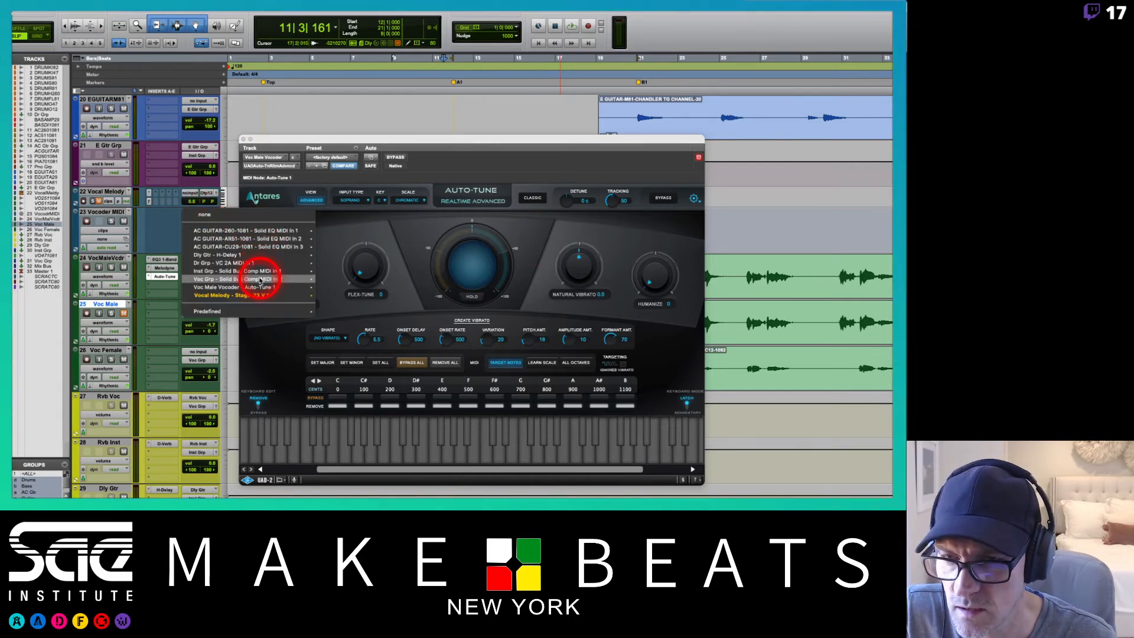
{"action": "mouse_move", "coordinate": [260, 288]}
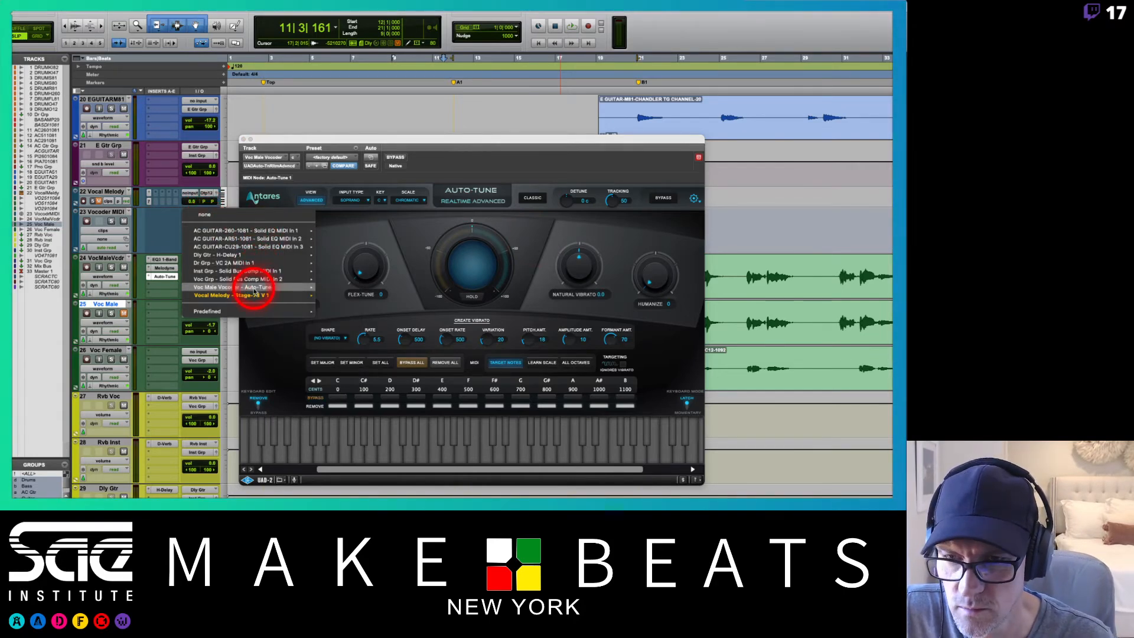
{"action": "left_click", "coordinate": [337, 291]}
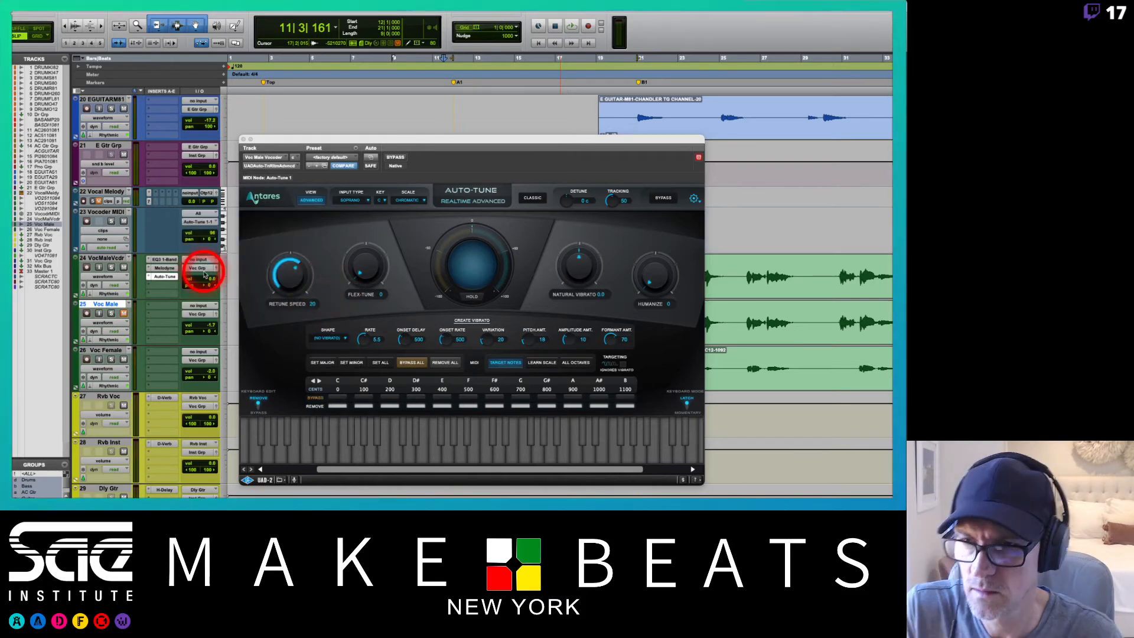
Solo the Voc Male Vocoder and Vocoder MIDI tracks, and record-enable Vocoder MIDI
{"action": "left_click", "coordinate": [111, 267]}
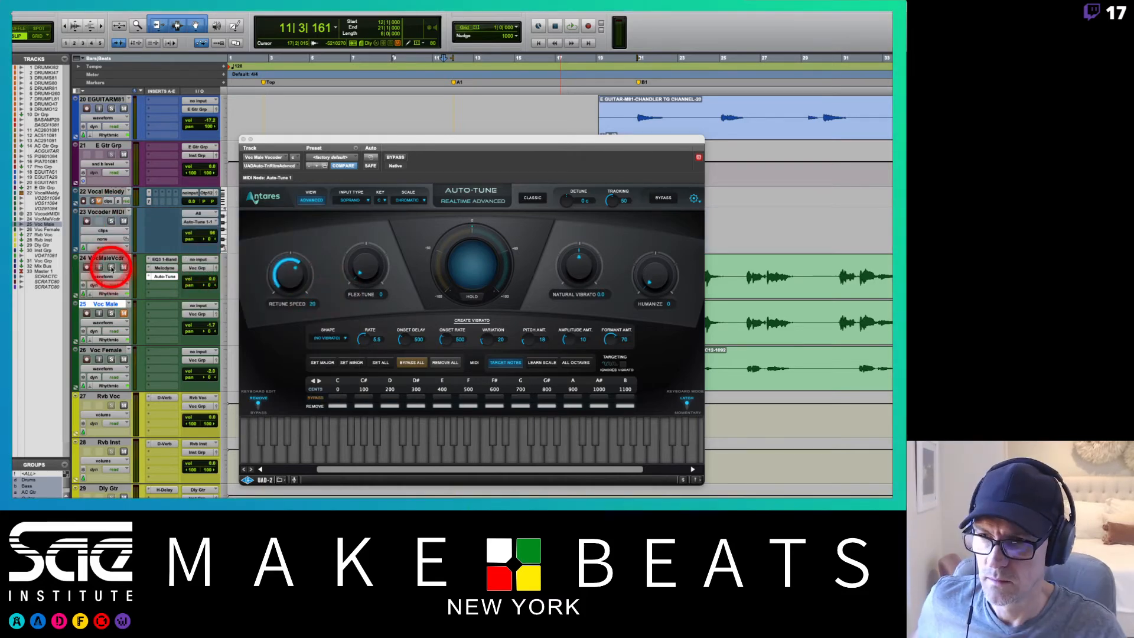
{"action": "left_click", "coordinate": [111, 221]}
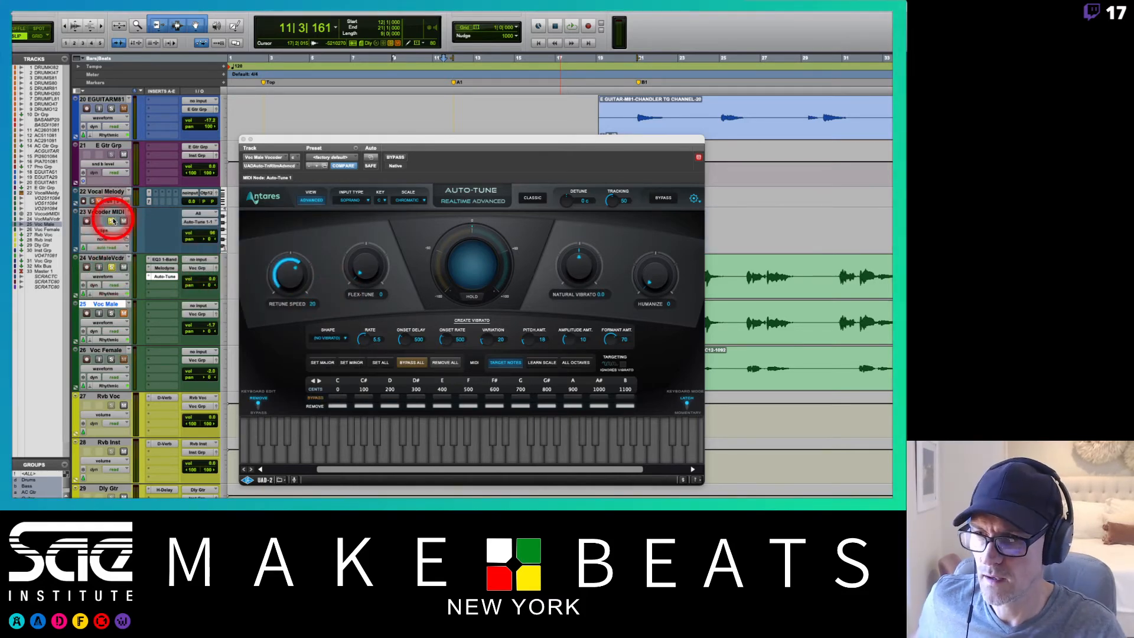
{"action": "left_click", "coordinate": [86, 221]}
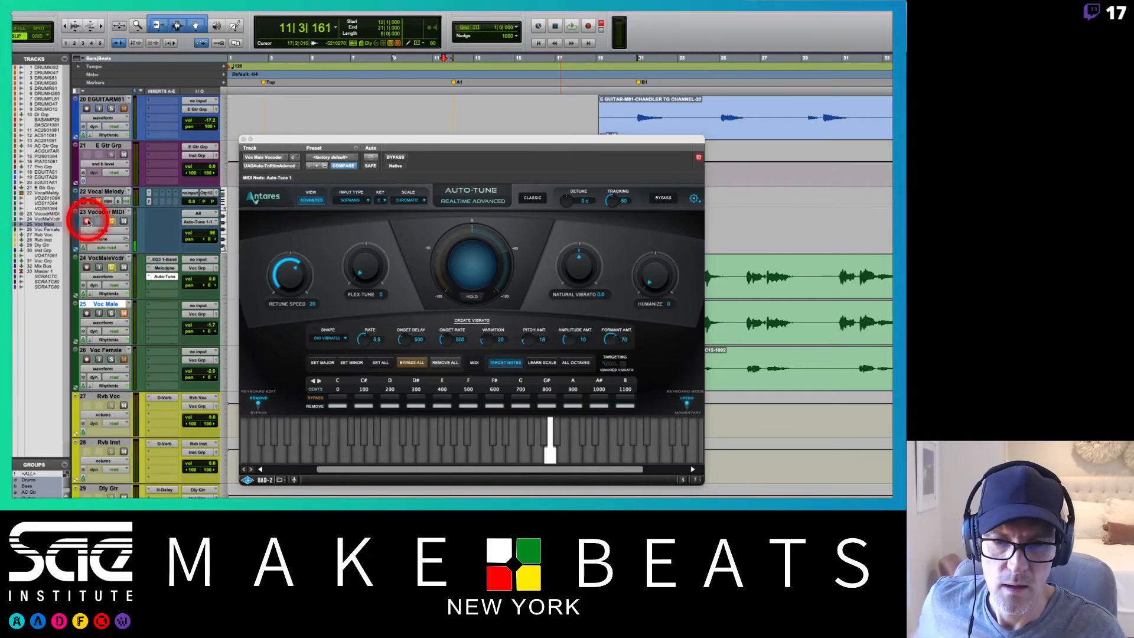
{"action": "left_click", "coordinate": [278, 264]}
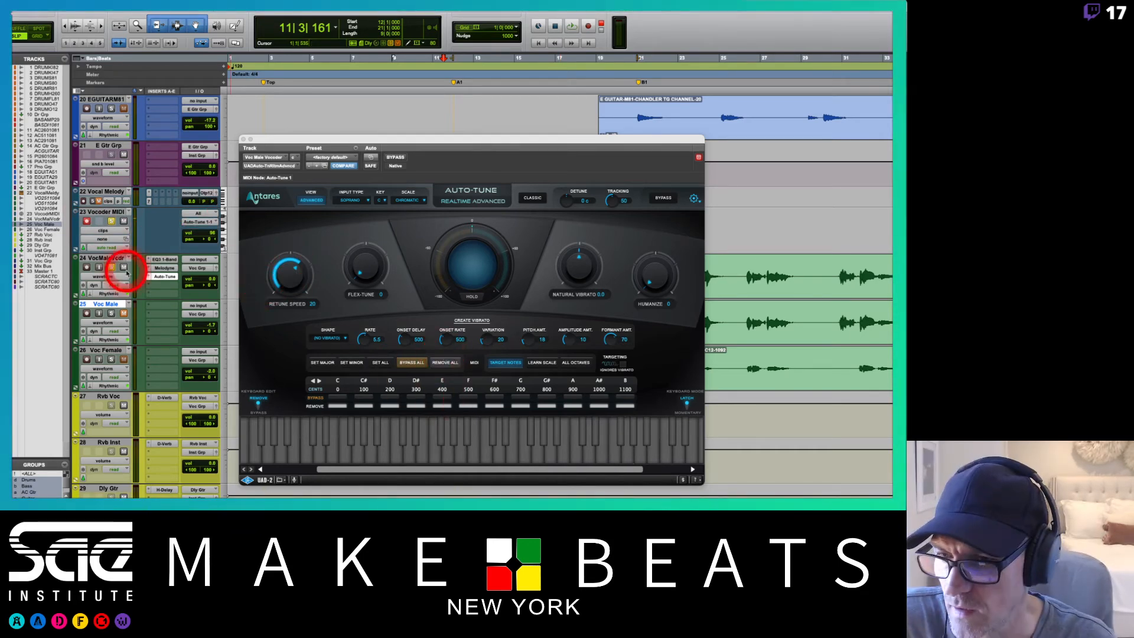
Play back the soloed vocal, uncover the Vocoder MIDI clip and inspect its notes in the MIDI editor before returning to the arrangement
{"action": "key", "text": "space"}
{"action": "left_click_drag", "start_coordinate": [314, 140], "coordinate": [276, 75]}
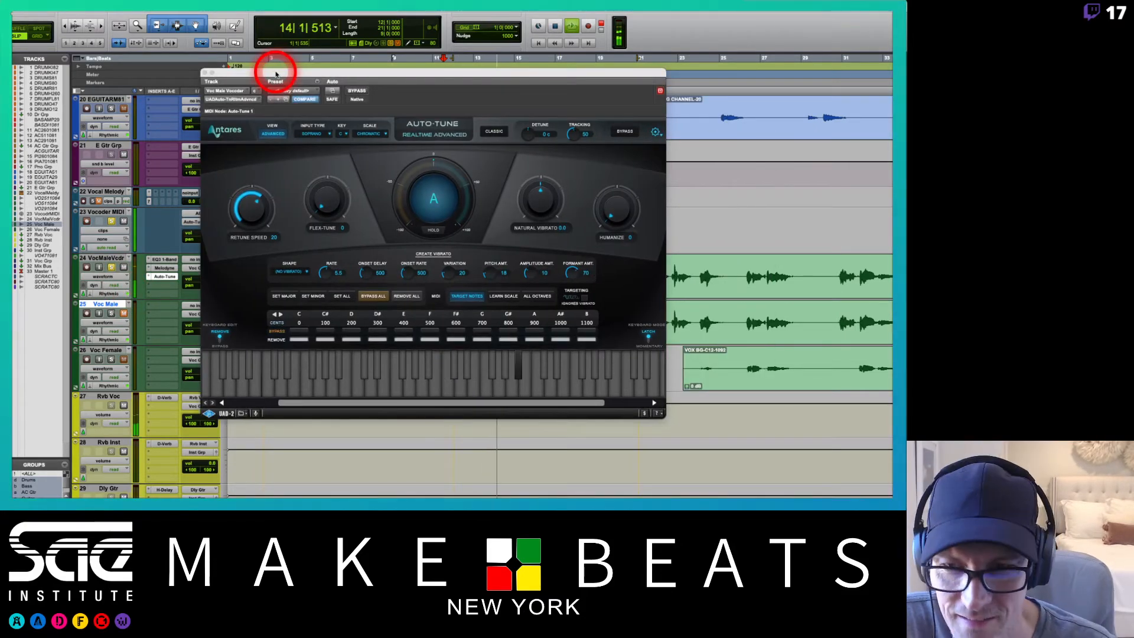
{"action": "left_click_drag", "start_coordinate": [252, 72], "coordinate": [362, 304]}
{"action": "left_click", "coordinate": [475, 246]}
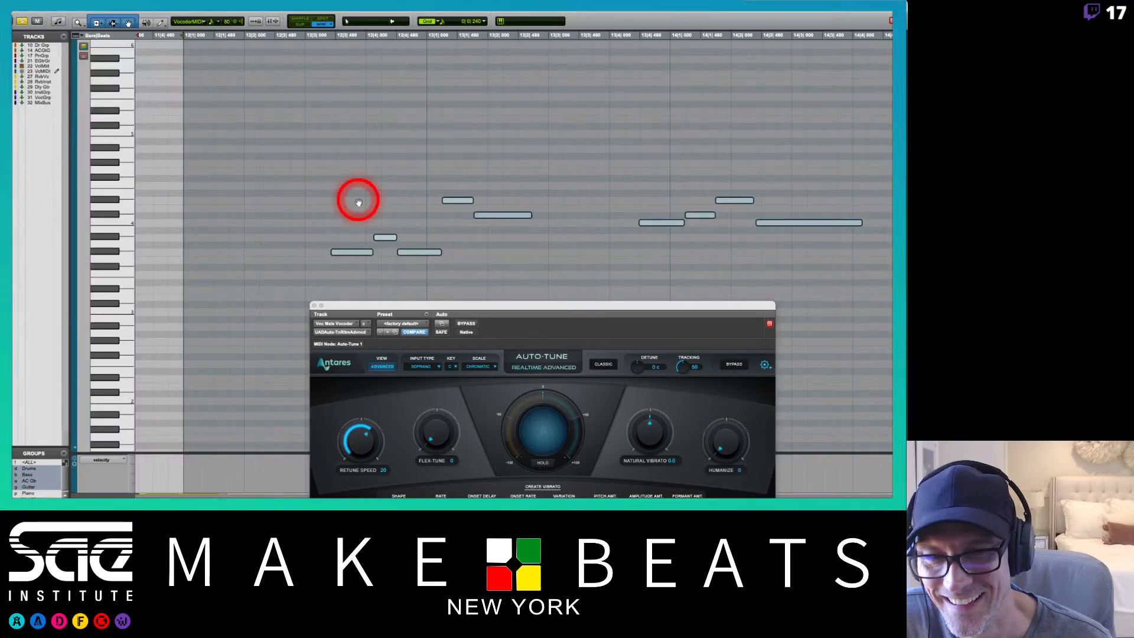
{"action": "key", "text": "ctrl+equal"}
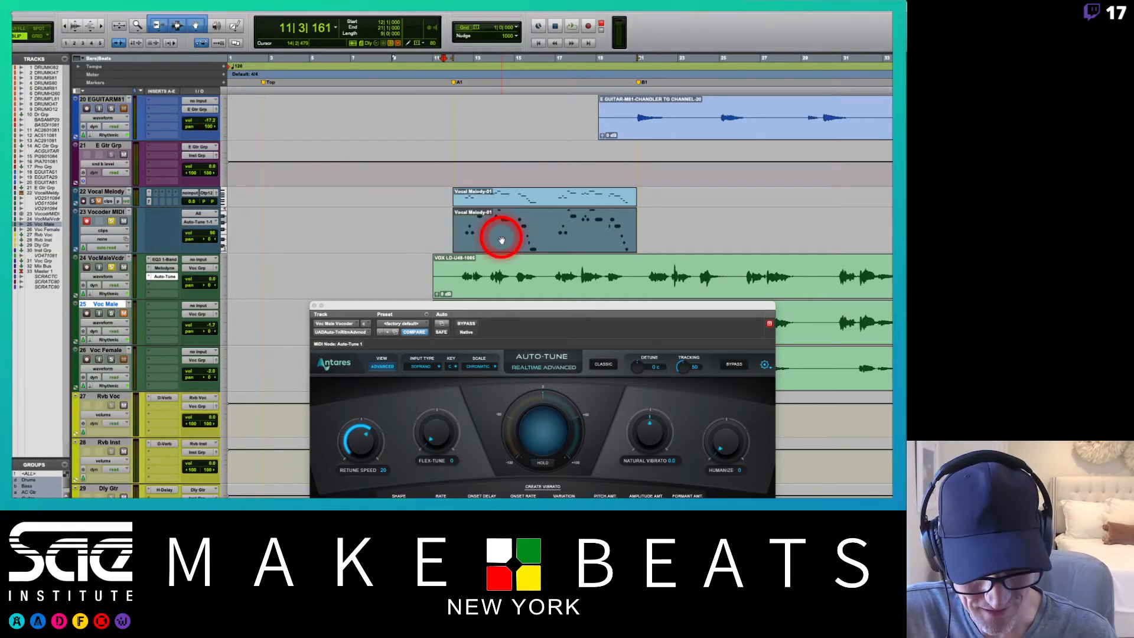
Transpose the Vocoder MIDI clip by -1 octave using the Transpose event operation
{"action": "key", "text": "alt+0"}
{"action": "left_click", "coordinate": [628, 287]}
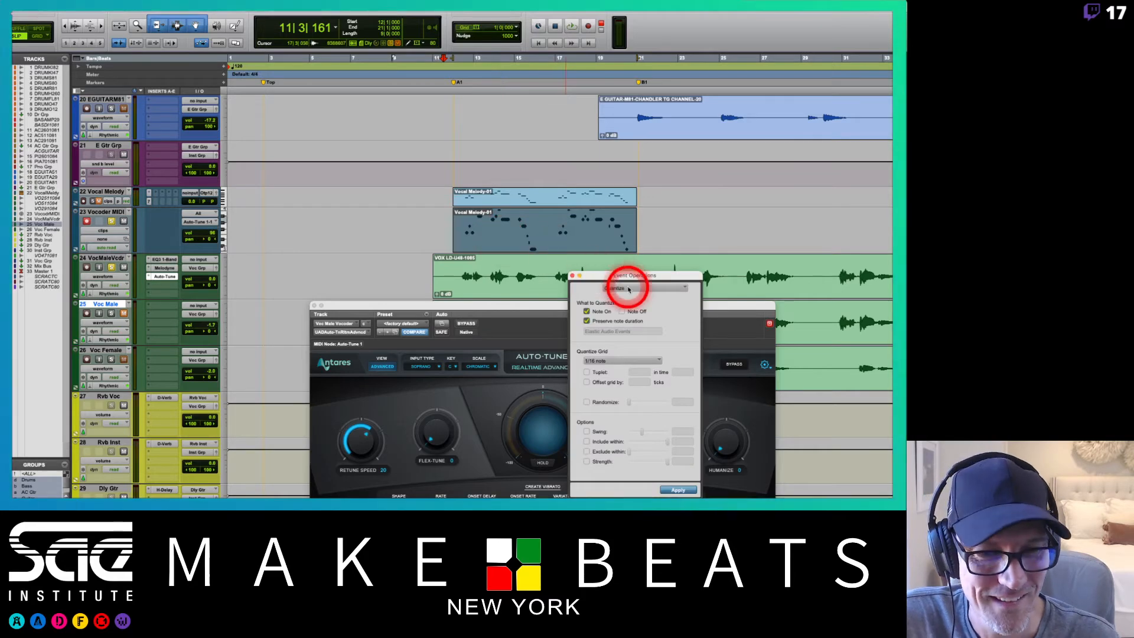
{"action": "left_click", "coordinate": [634, 315]}
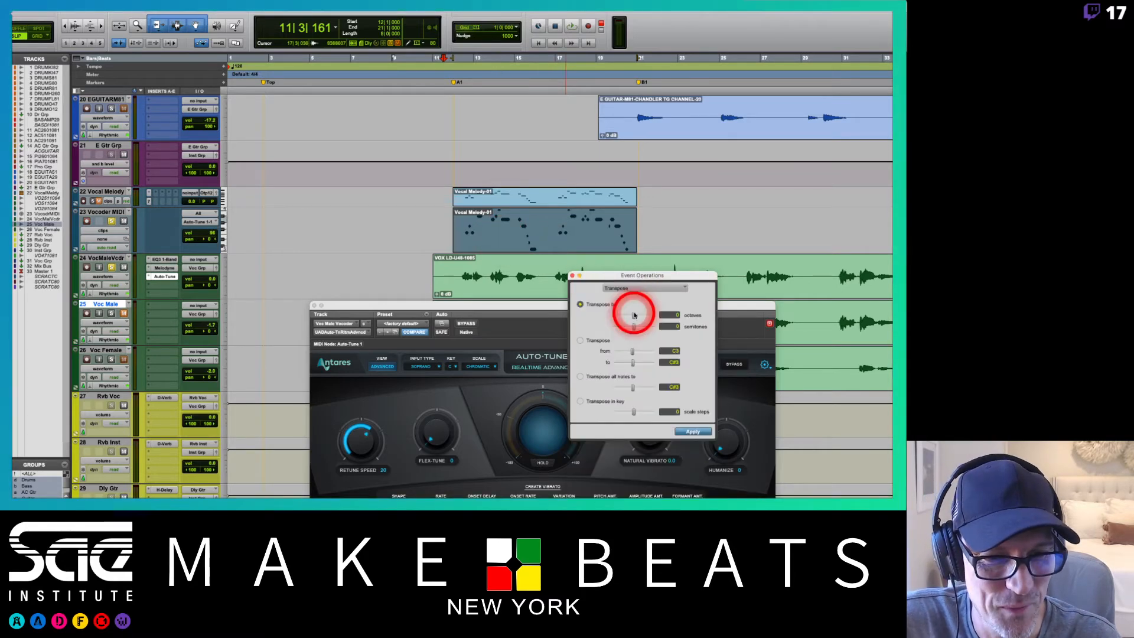
{"action": "left_click_drag", "start_coordinate": [657, 276], "coordinate": [667, 130]}
{"action": "left_click", "coordinate": [680, 168]}
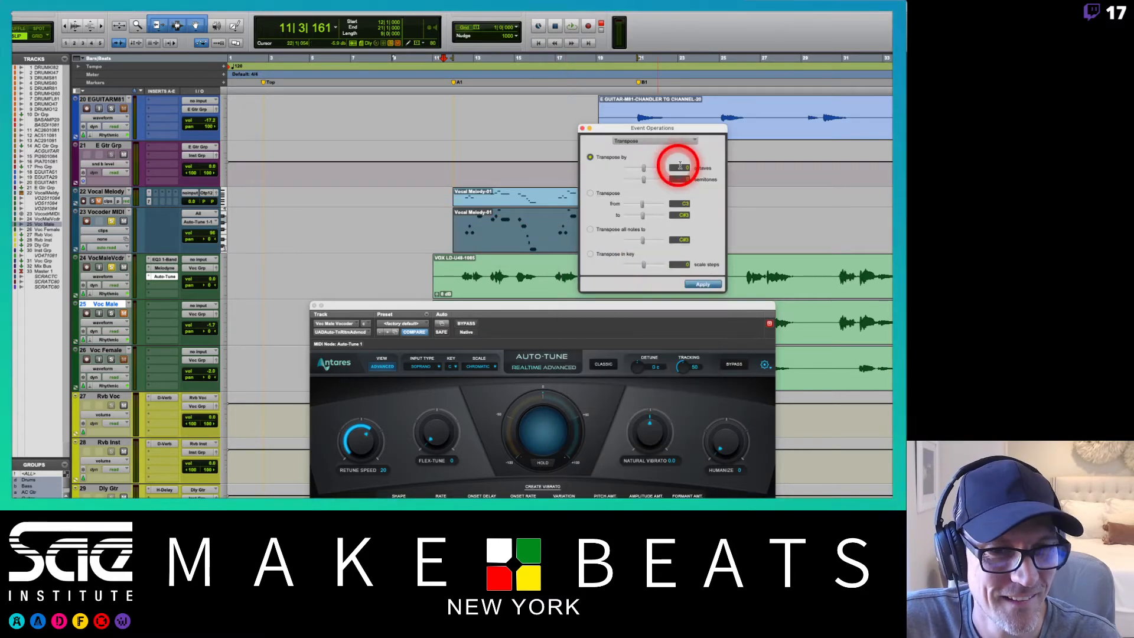
{"action": "left_click", "coordinate": [682, 167]}
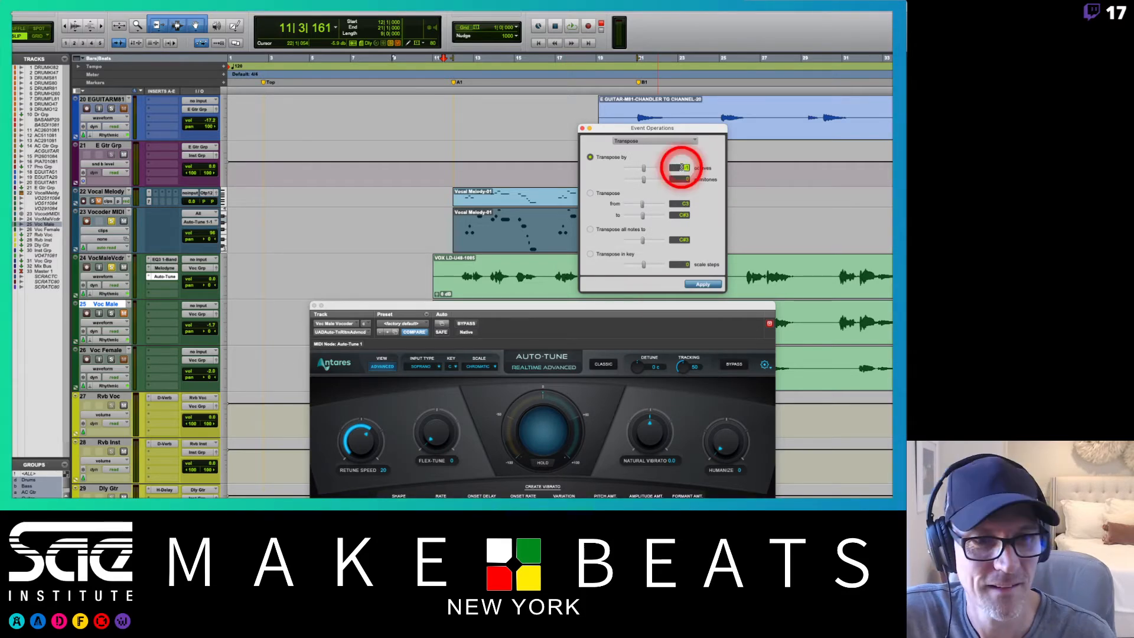
{"action": "left_click", "coordinate": [703, 285]}
{"action": "left_click", "coordinate": [705, 285]}
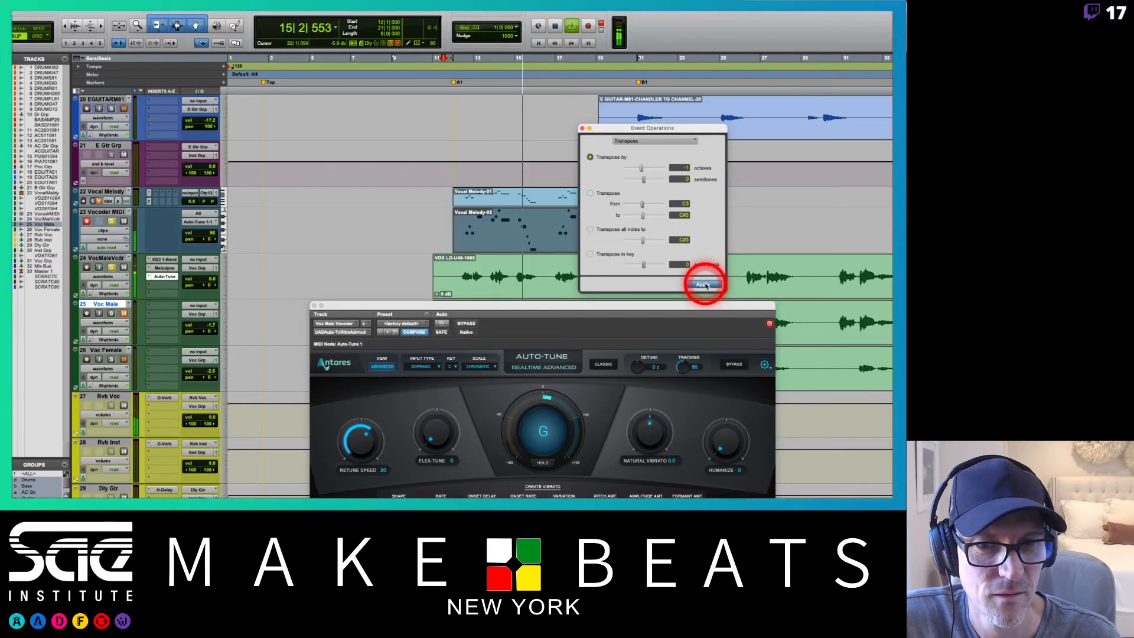
Listen to the vocal with the transposed MIDI while watching Auto-Tune's pitch display, with its window fully in view
{"action": "key", "text": "space"}
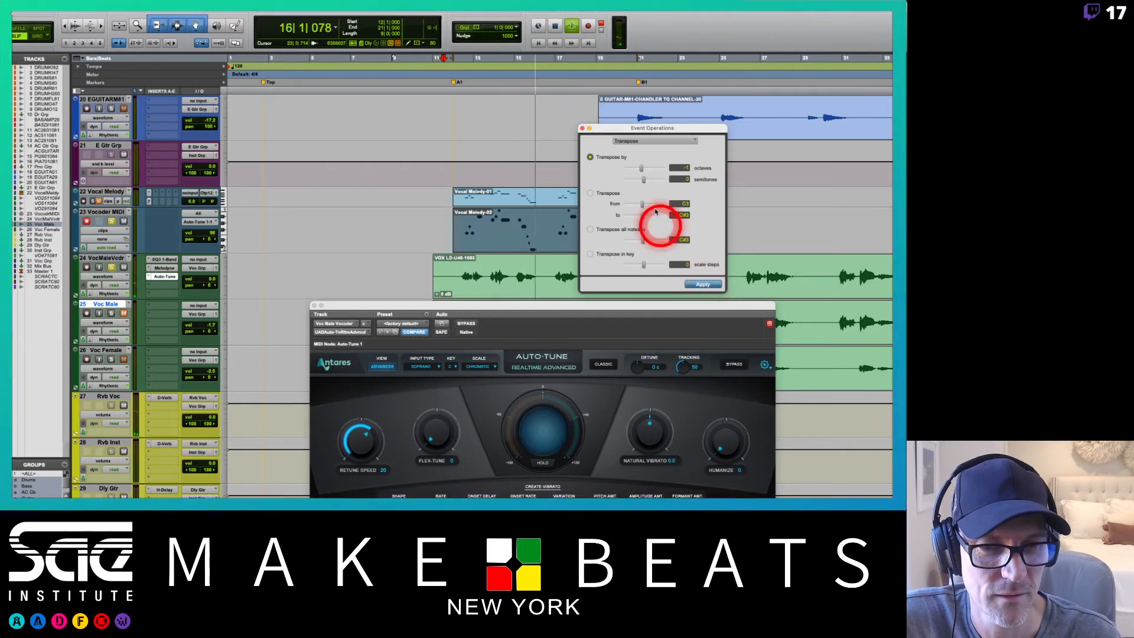
{"action": "left_click_drag", "start_coordinate": [614, 130], "coordinate": [668, 122]}
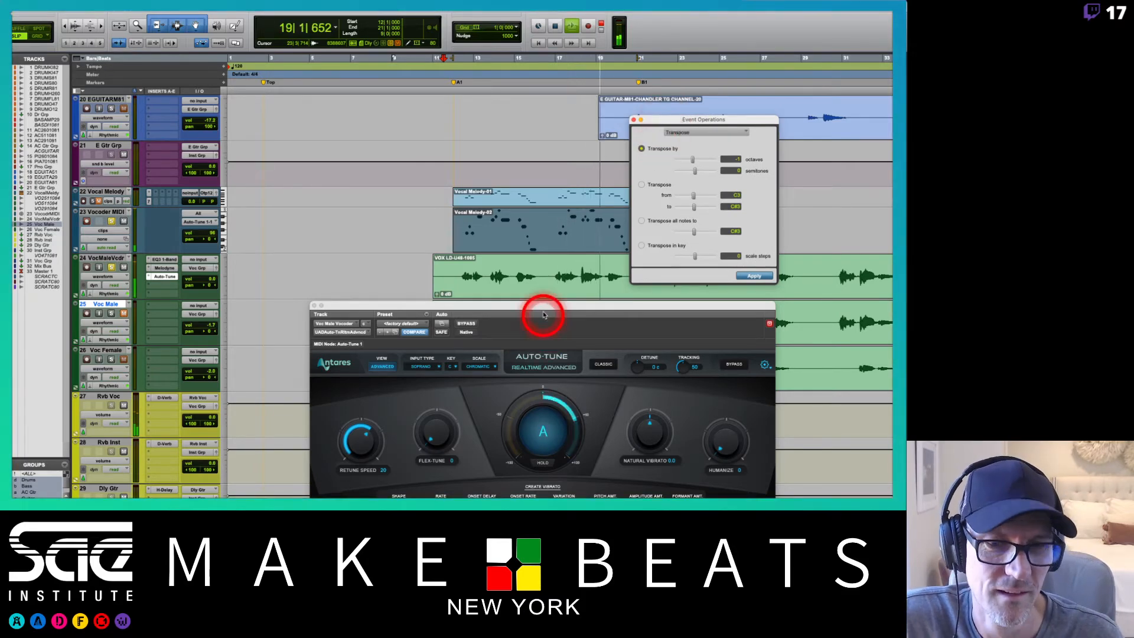
{"action": "left_click_drag", "start_coordinate": [542, 314], "coordinate": [380, 72]}
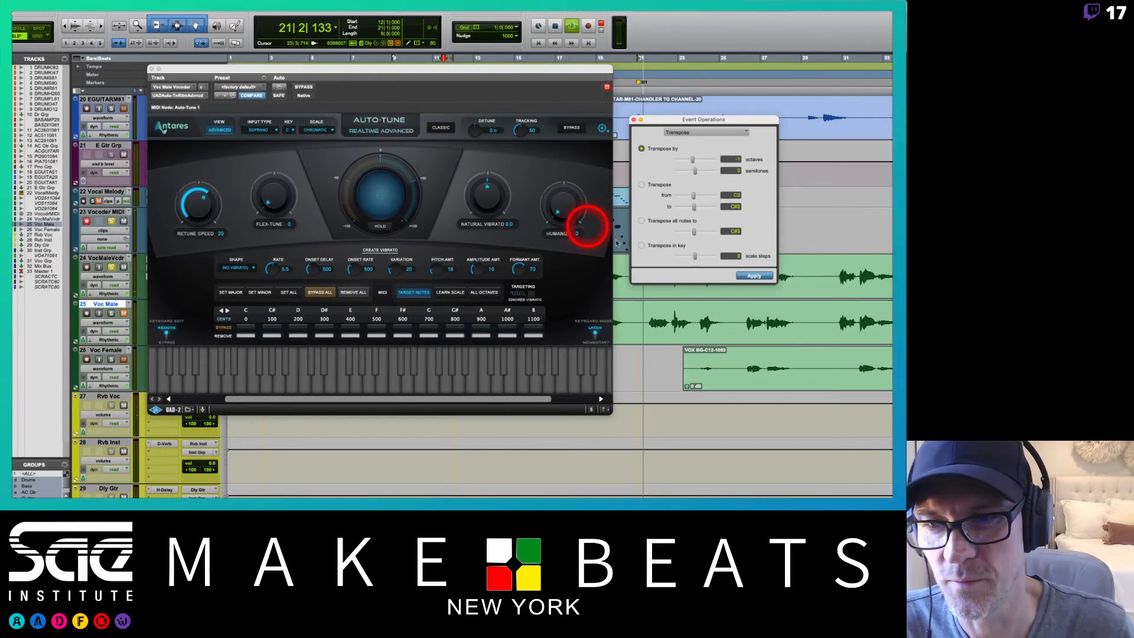
{"action": "key", "text": "space"}
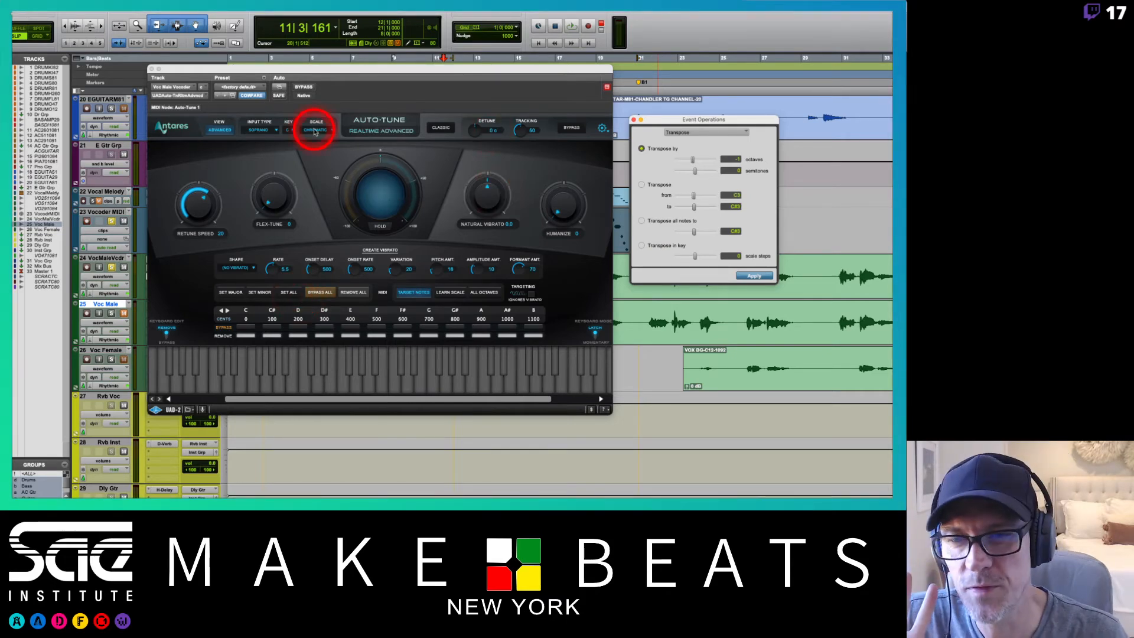
Close the Auto-Tune window and make the Melodyne and Auto-Tune inserts on Voc Male Vocoder inactive
{"action": "left_click_drag", "start_coordinate": [666, 123], "coordinate": [754, 144]}
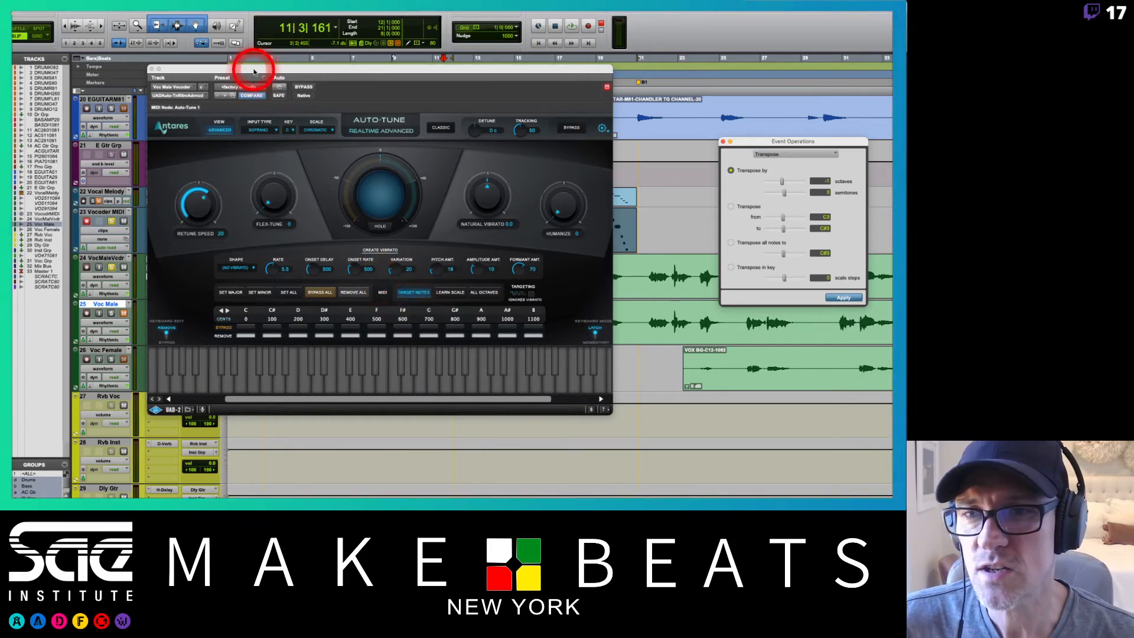
{"action": "left_click_drag", "start_coordinate": [254, 70], "coordinate": [419, 111]}
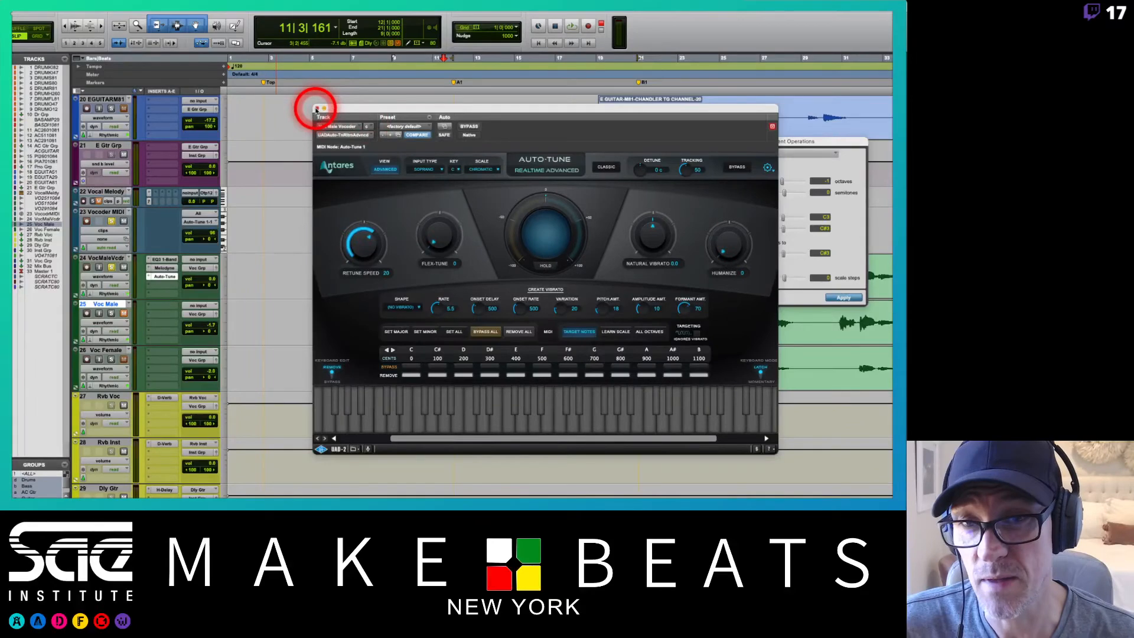
{"action": "left_click", "coordinate": [317, 109]}
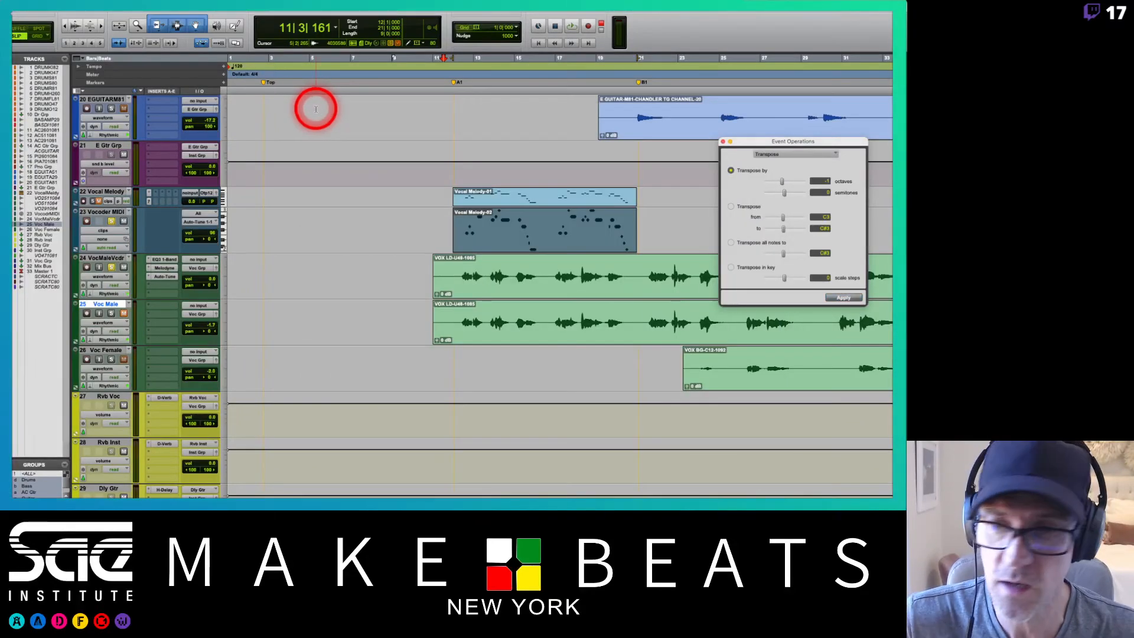
{"action": "left_click", "coordinate": [160, 270]}
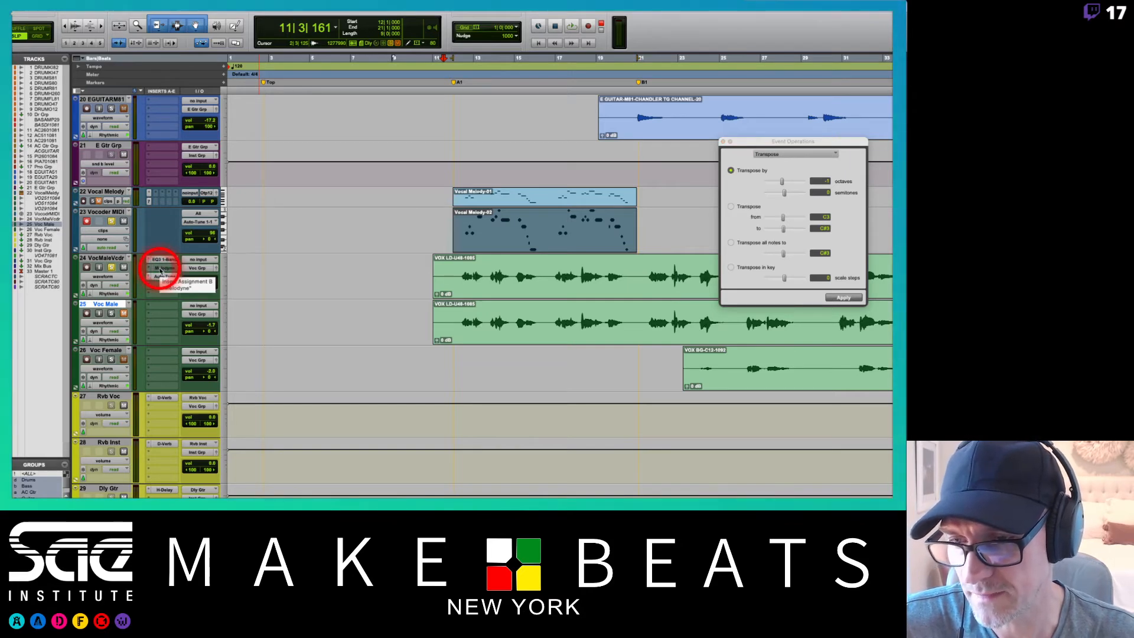
{"action": "left_click", "coordinate": [158, 278]}
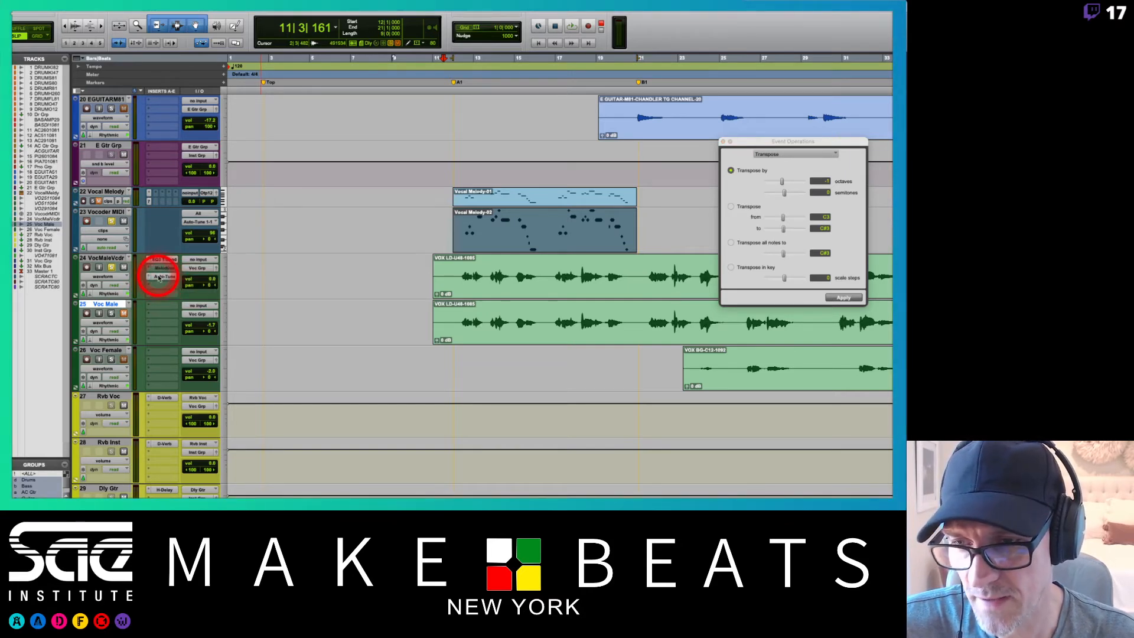
{"action": "left_click", "coordinate": [165, 277]}
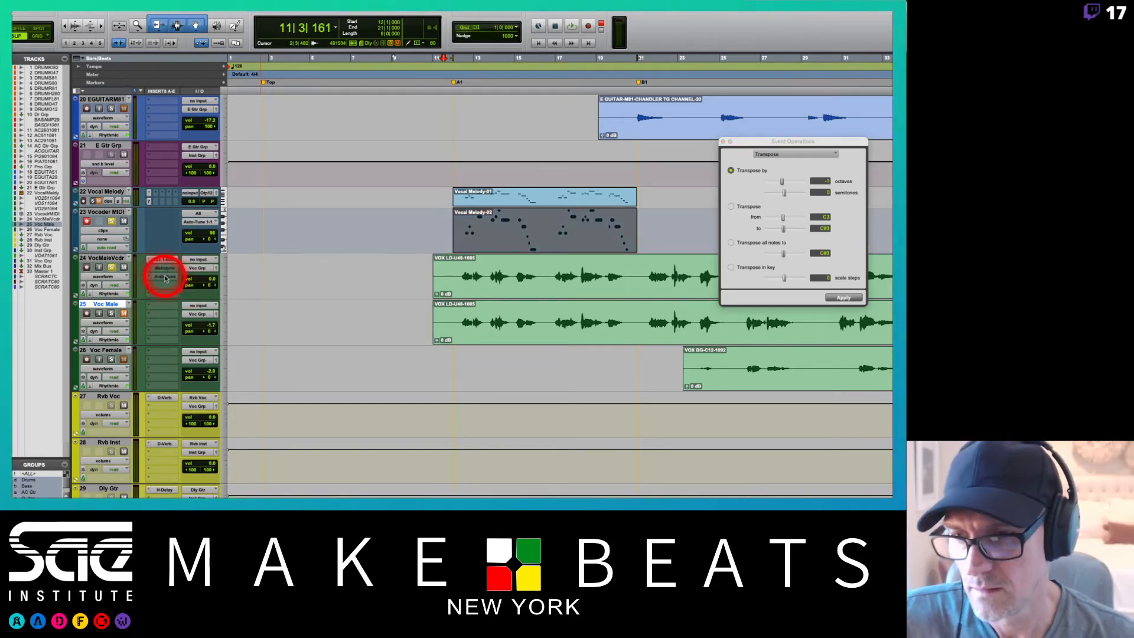
{"action": "left_click", "coordinate": [240, 260]}
{"action": "left_click", "coordinate": [167, 275]}
Play back the soloed Voc Male Vocoder track without pitch correction through the MIDI clip's section
{"action": "key", "text": "space"}
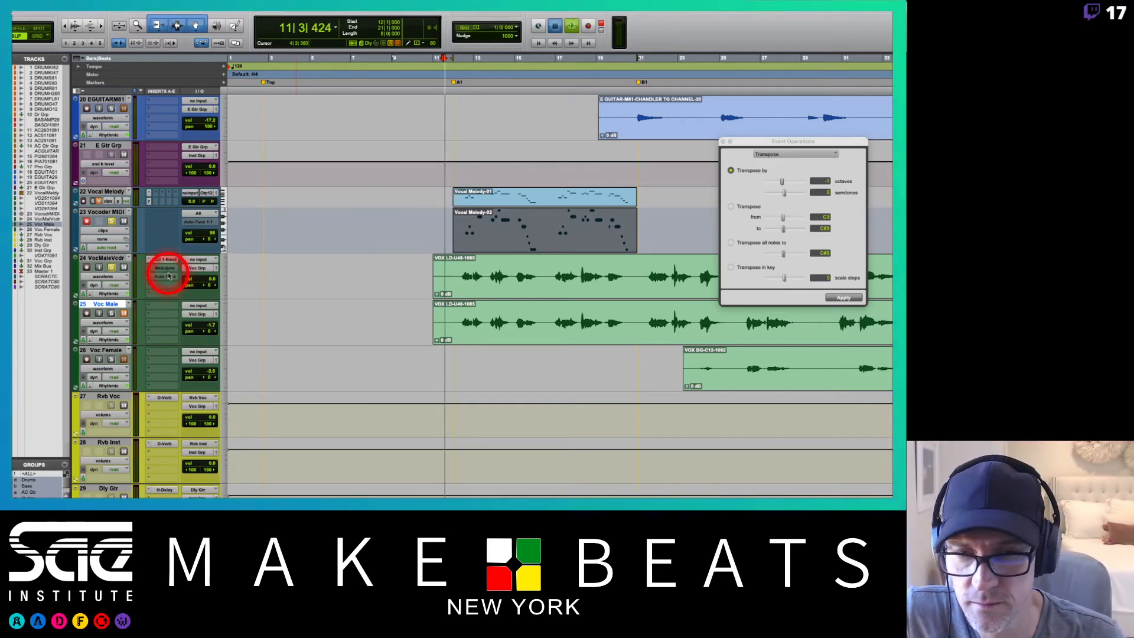
{"action": "left_click", "coordinate": [248, 264]}
{"action": "left_click_drag", "start_coordinate": [252, 264], "coordinate": [407, 298]}
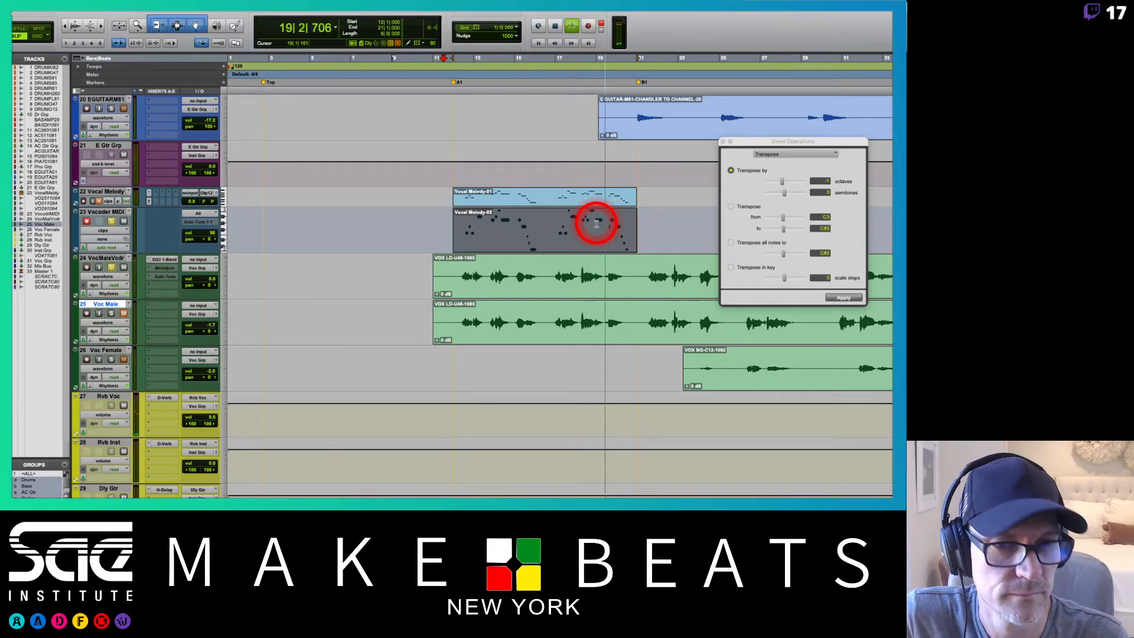
{"action": "key", "text": "space"}
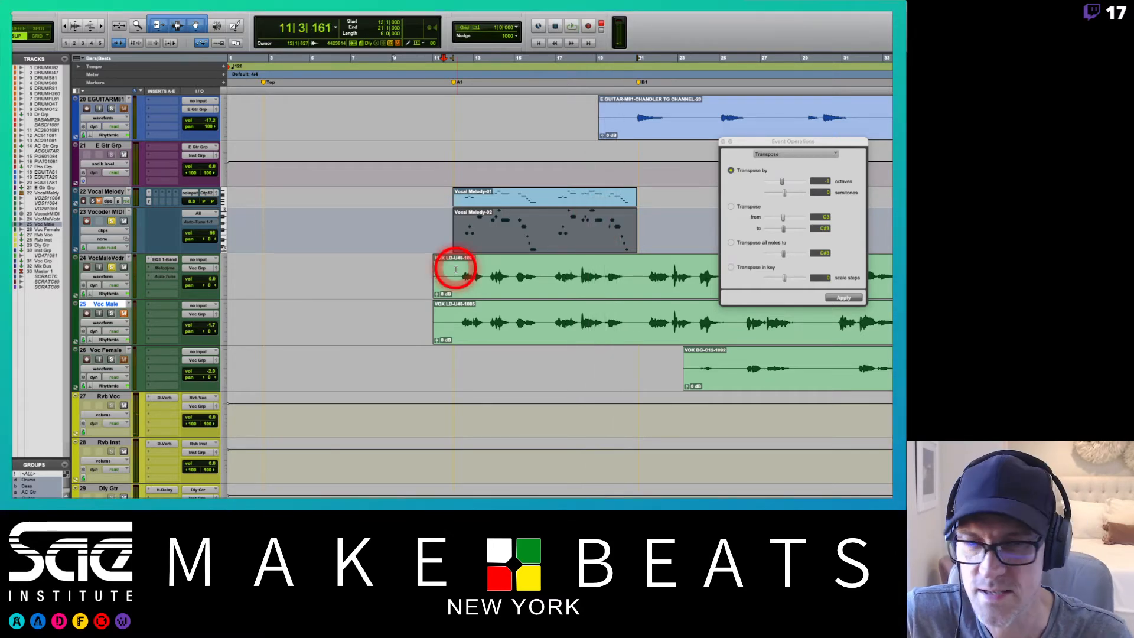
In the reactivated Auto-Tune on Voc Male Vocoder, turn off Target Notes and set the input type to Alto/Tenor
{"action": "left_click", "coordinate": [165, 276]}
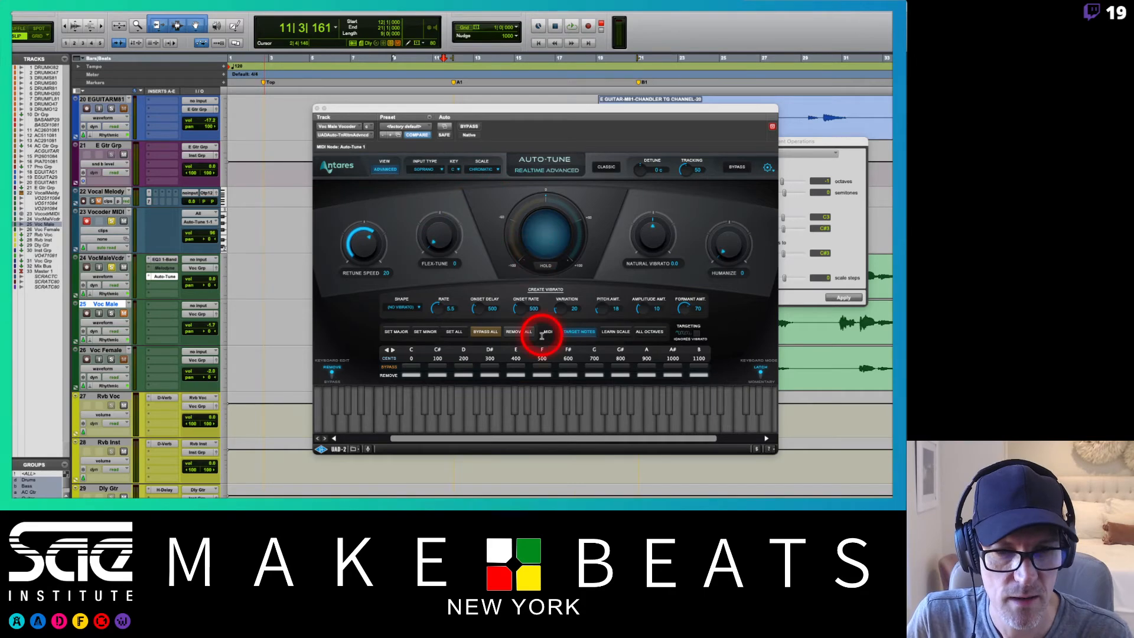
{"action": "left_click", "coordinate": [574, 331]}
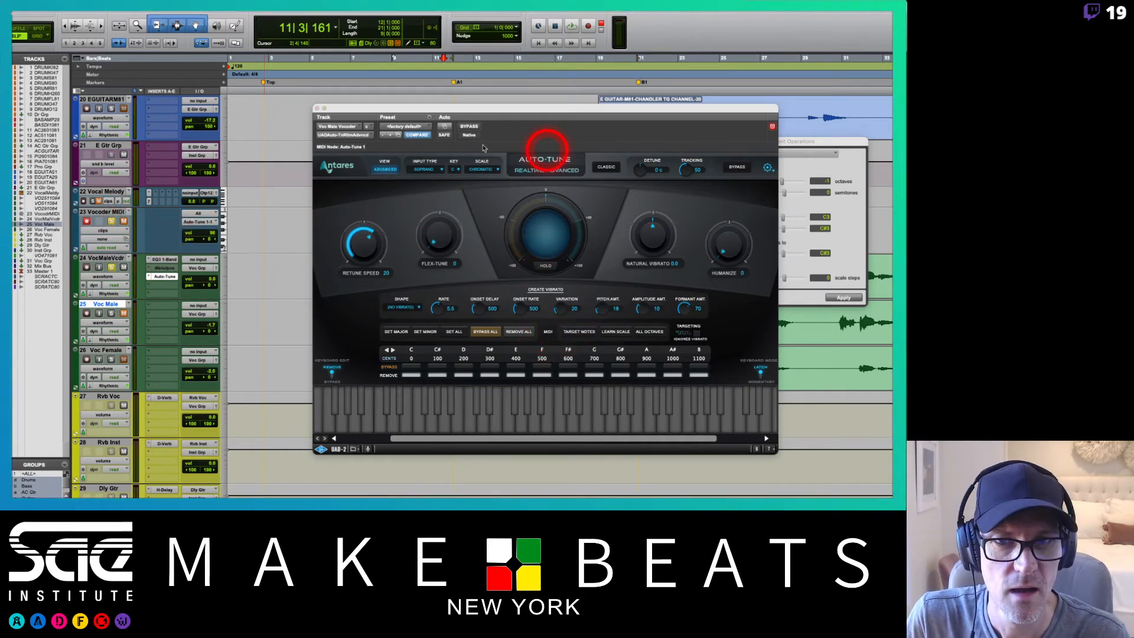
{"action": "left_click", "coordinate": [434, 173]}
{"action": "left_click", "coordinate": [434, 174]}
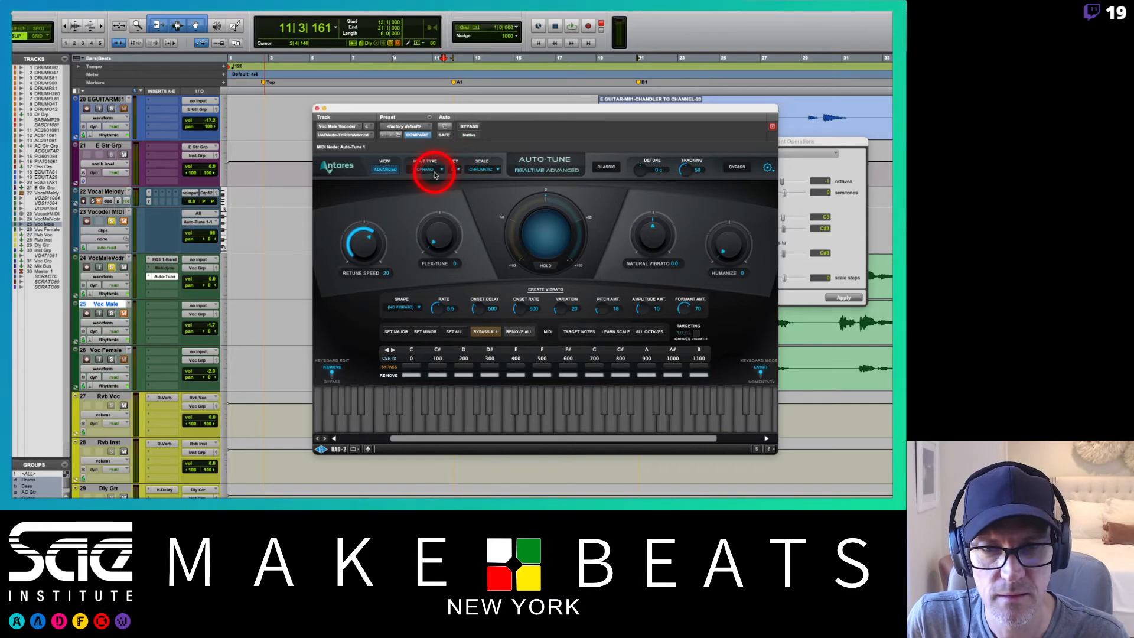
{"action": "left_click", "coordinate": [432, 186]}
Set Auto-Tune's key to F and its scale to Major
{"action": "left_click", "coordinate": [455, 171]}
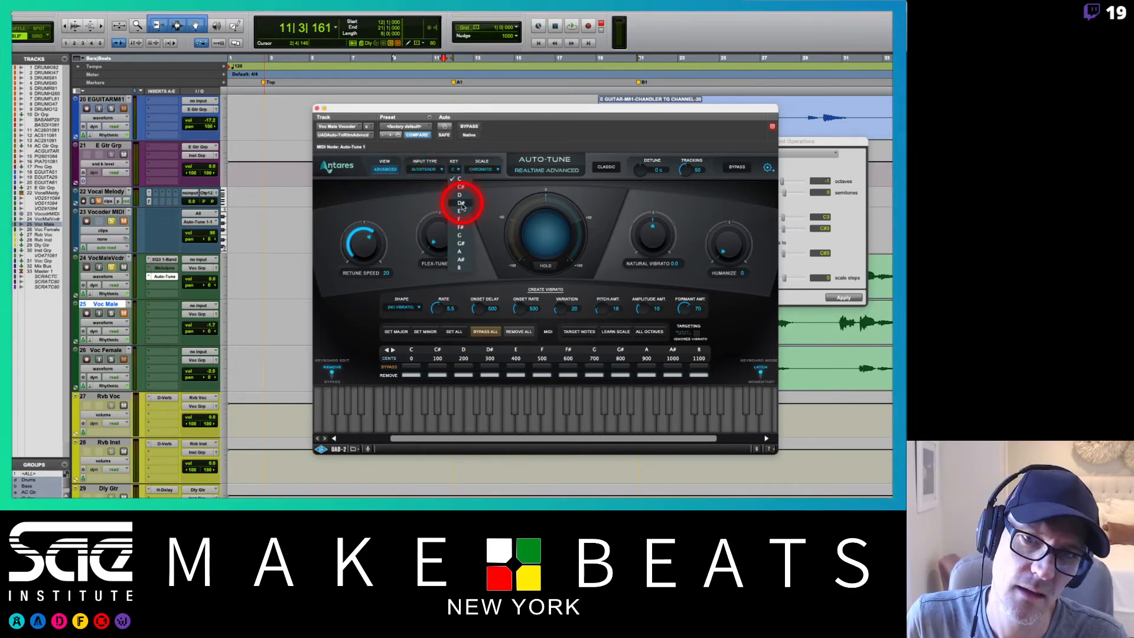
{"action": "left_click", "coordinate": [461, 219]}
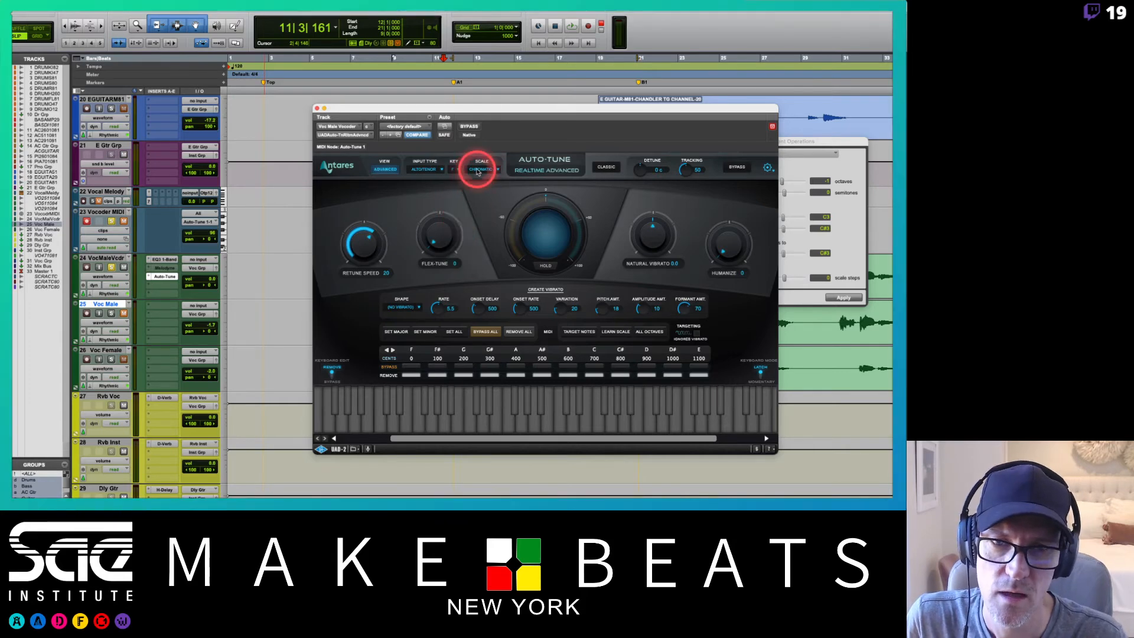
{"action": "left_click", "coordinate": [478, 171]}
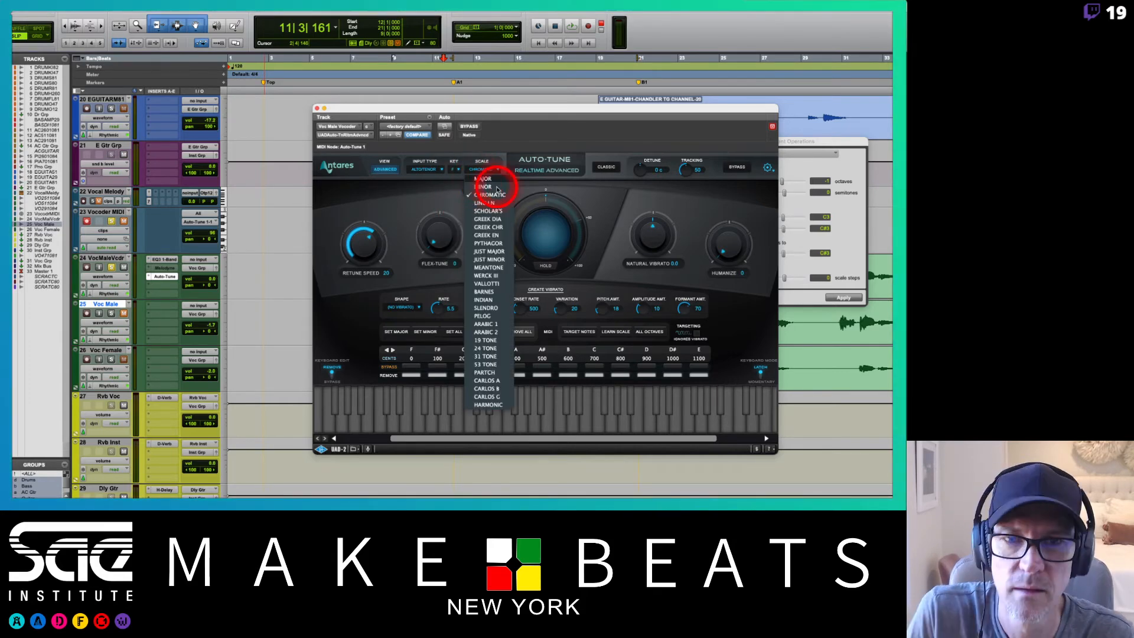
{"action": "left_click", "coordinate": [493, 179]}
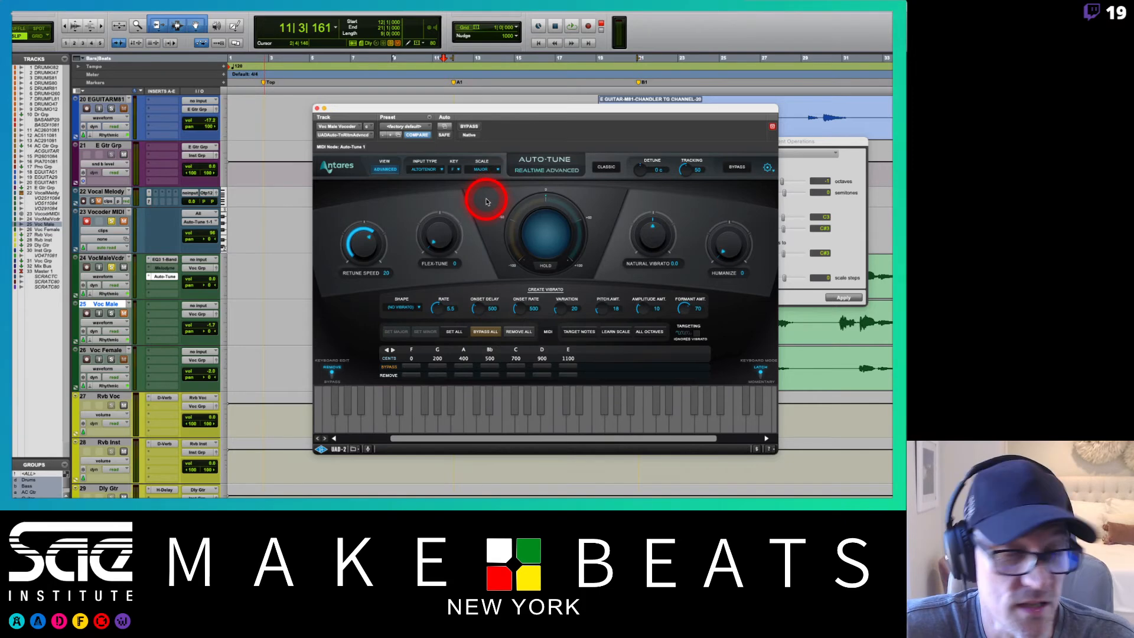
Play back the vocal with the F major tuning and check Auto-Tune's detected pitches, moving its window clear of Event Operations
{"action": "key", "text": "space"}
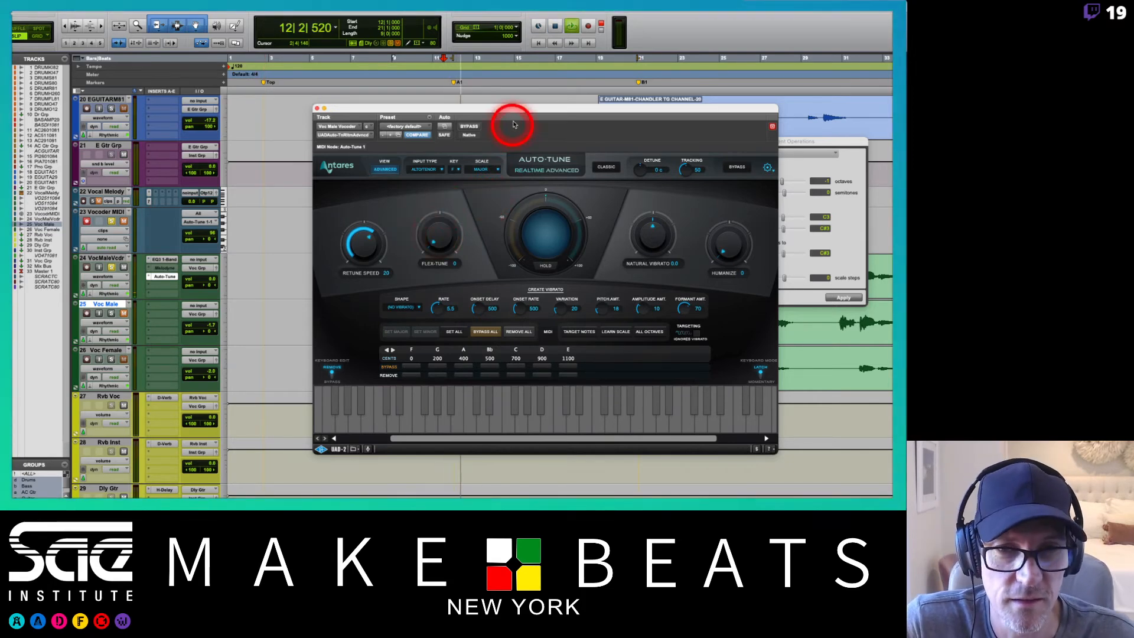
{"action": "left_click_drag", "start_coordinate": [514, 108], "coordinate": [438, 107]}
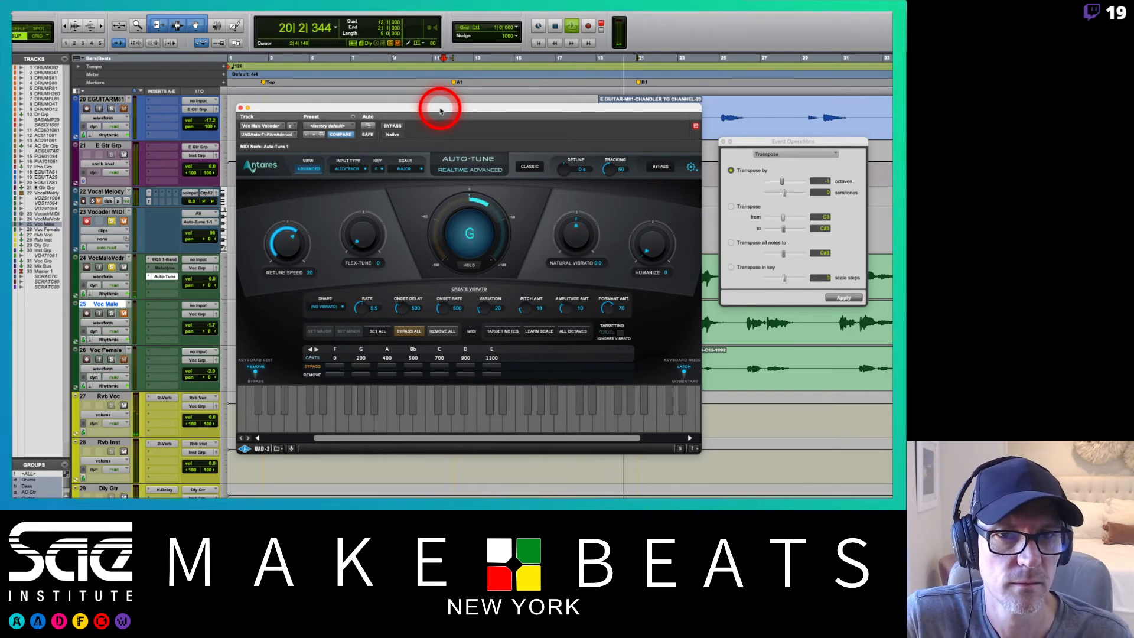
{"action": "key", "text": "space"}
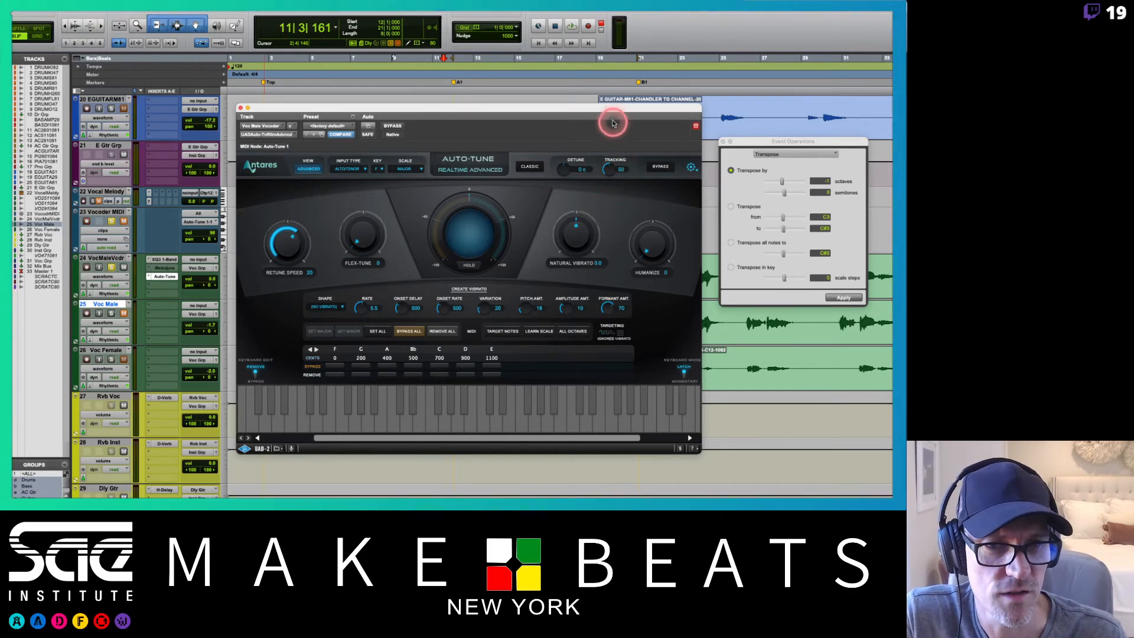
Set Auto-Tune's retune speed to 0 and switch from the advanced to the basic view
{"action": "left_click", "coordinate": [317, 242]}
{"action": "left_click", "coordinate": [286, 248]}
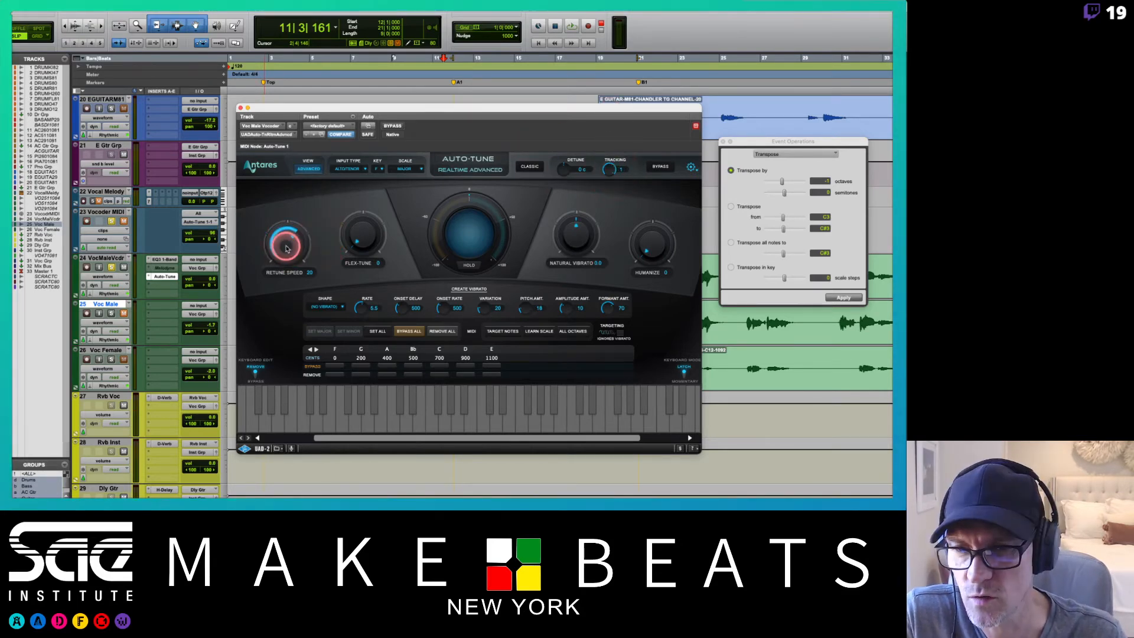
{"action": "left_click_drag", "start_coordinate": [286, 248], "coordinate": [291, 185]}
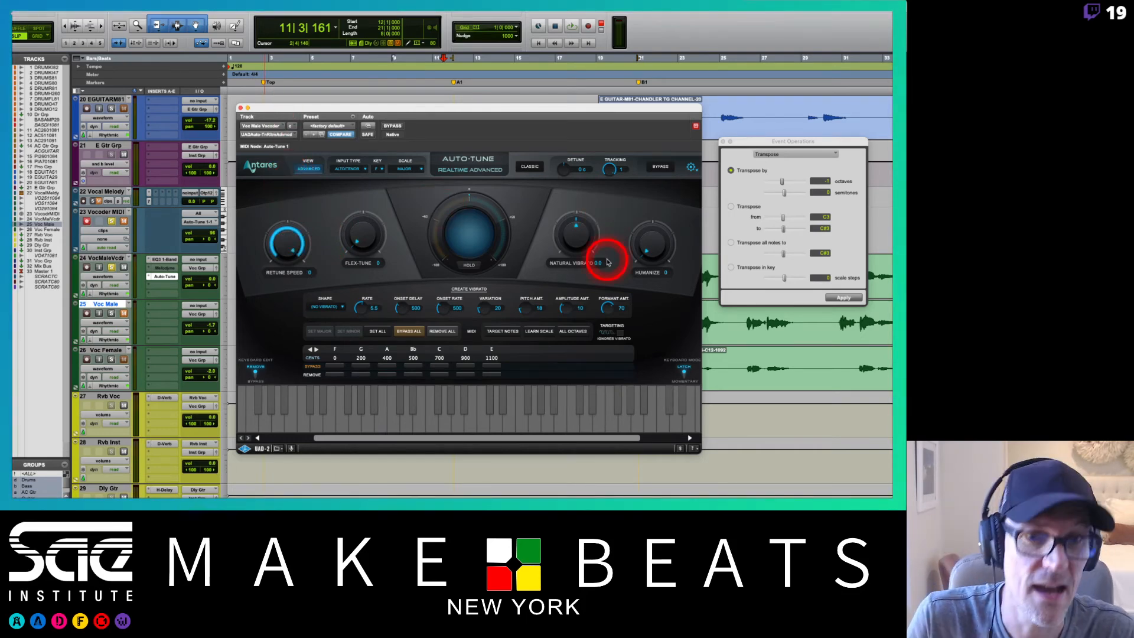
{"action": "left_click", "coordinate": [311, 169]}
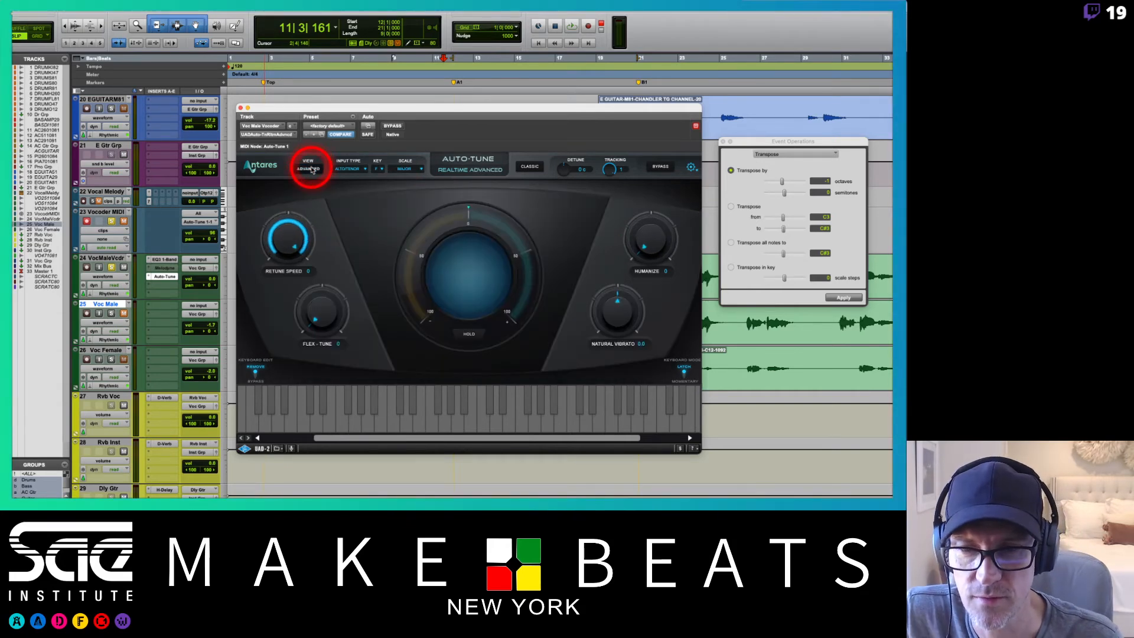
Play back the vocal at the zero retune speed, then set the retune speed to 75 and listen again
{"action": "key", "text": "space"}
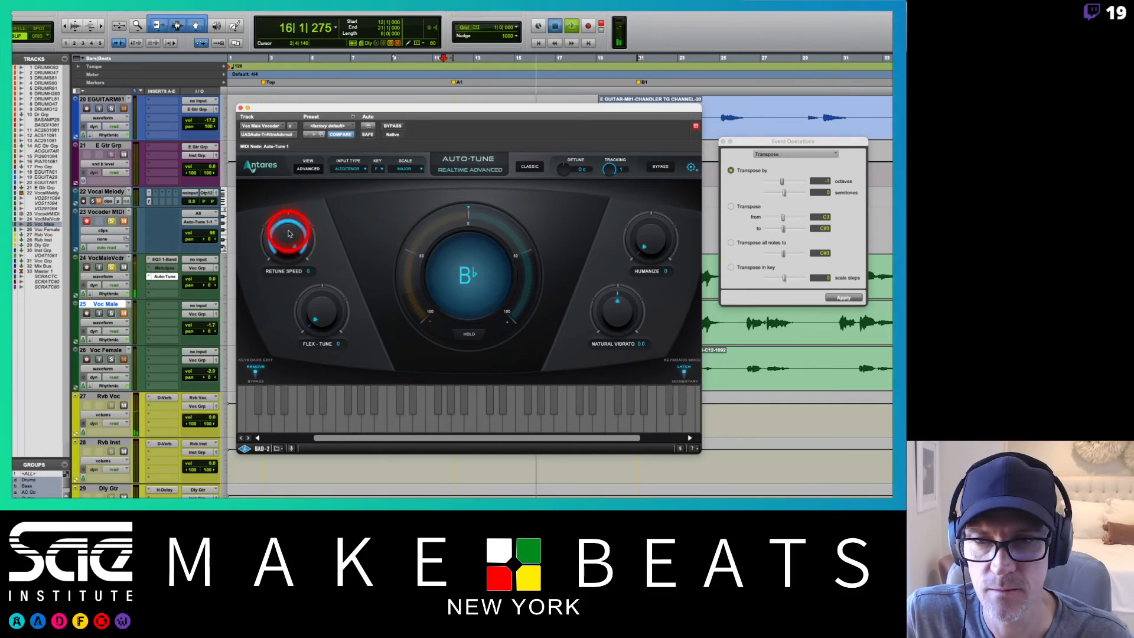
{"action": "key", "text": "space"}
{"action": "mouse_move", "coordinate": [289, 233]}
{"action": "left_mouse_down"}
{"action": "mouse_move", "coordinate": [291, 285]}
{"action": "mouse_move", "coordinate": [294, 235]}
{"action": "mouse_move", "coordinate": [294, 245]}
{"action": "left_mouse_up"}
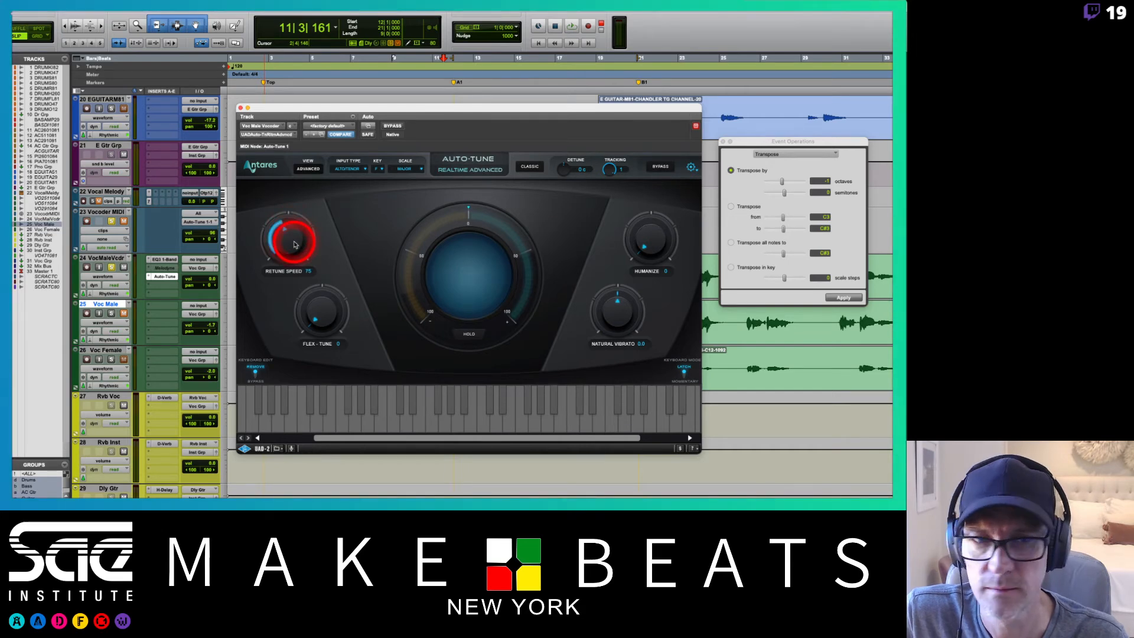
{"action": "key", "text": "space"}
{"action": "left_click", "coordinate": [551, 184]}
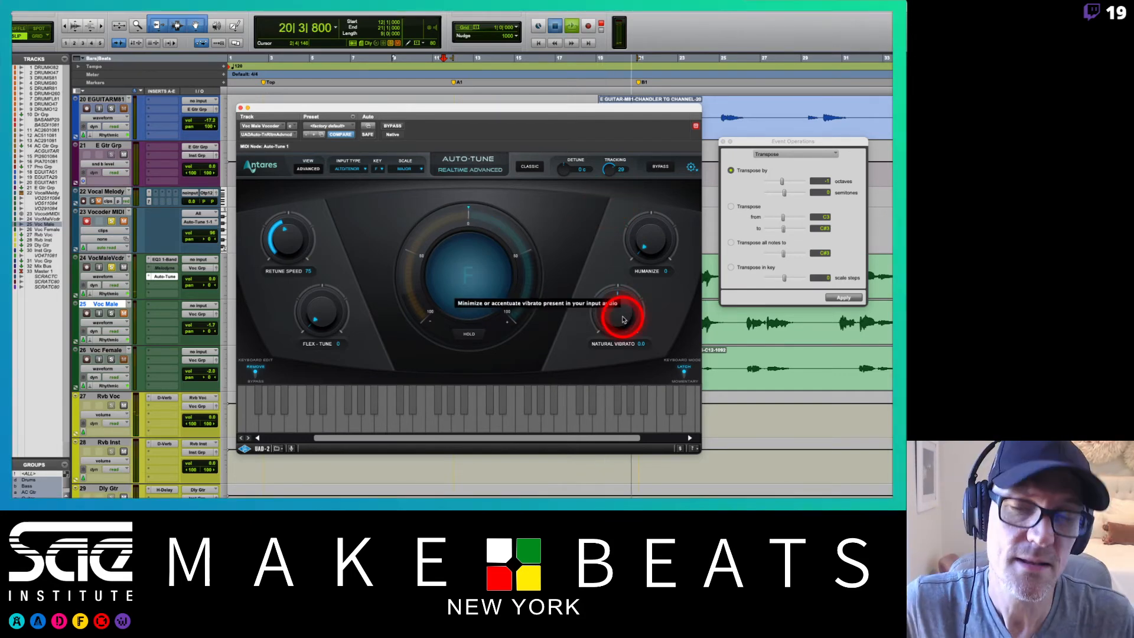
{"action": "key", "text": "space"}
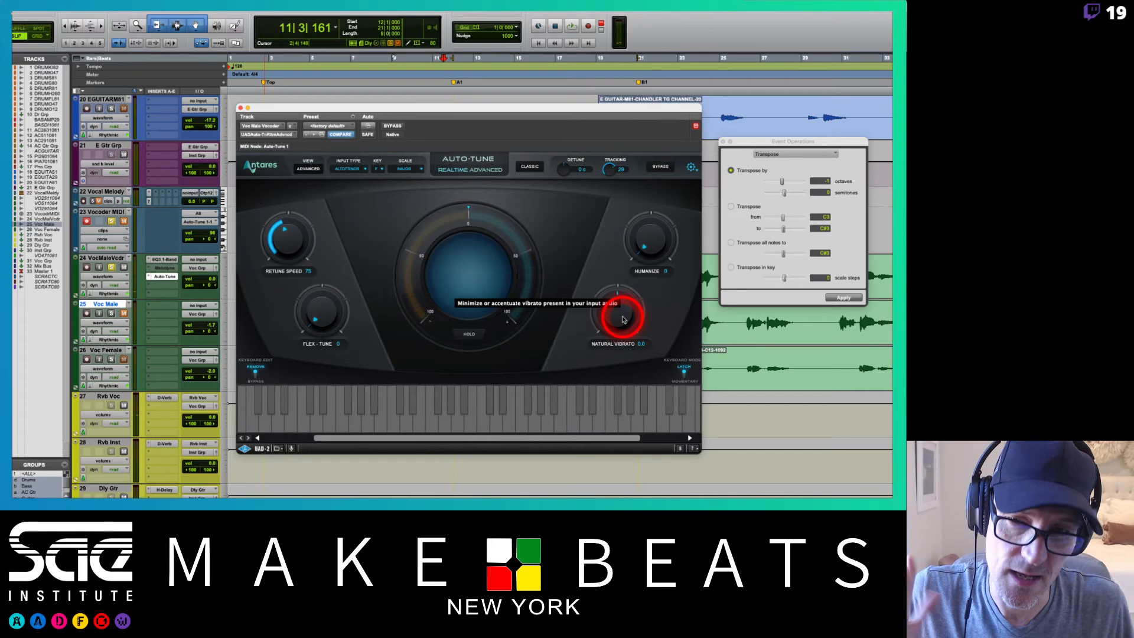
Set Auto-Tune's retune speed to 0 again, then change it to 42
{"action": "left_click_drag", "start_coordinate": [286, 250], "coordinate": [289, 194]}
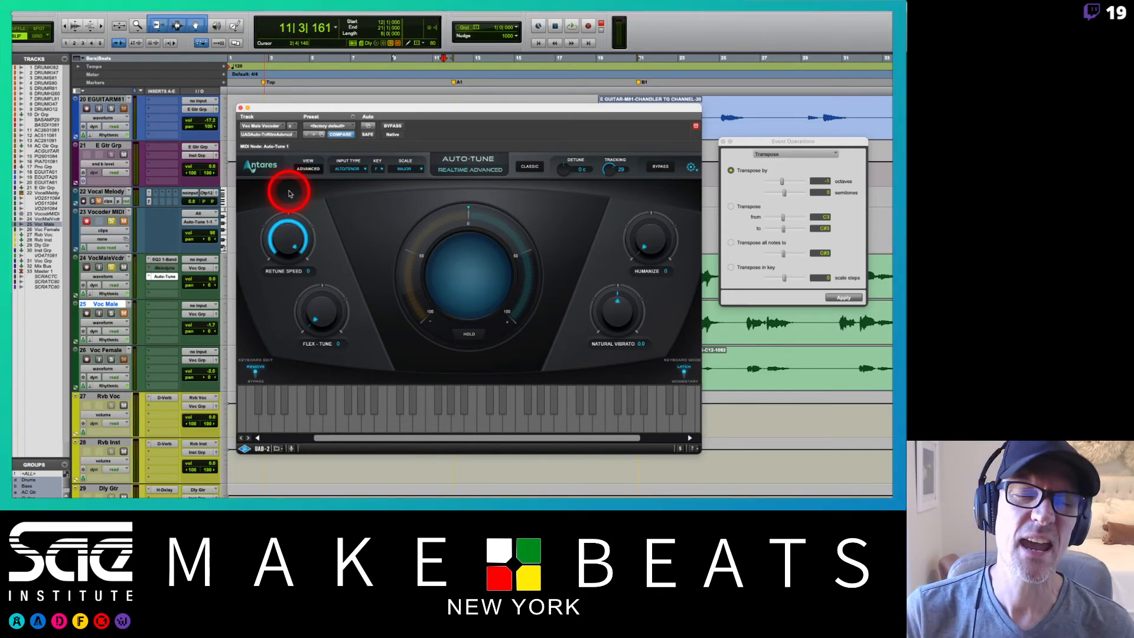
{"action": "left_click_drag", "start_coordinate": [289, 259], "coordinate": [289, 240]}
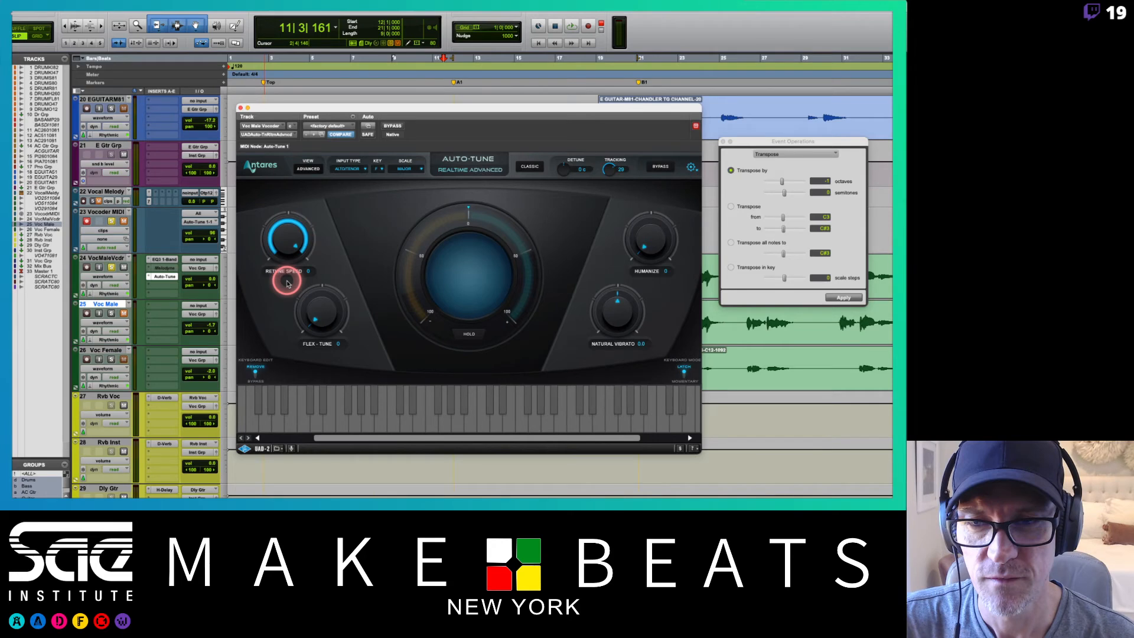
{"action": "left_click", "coordinate": [289, 241], "text": "alt"}
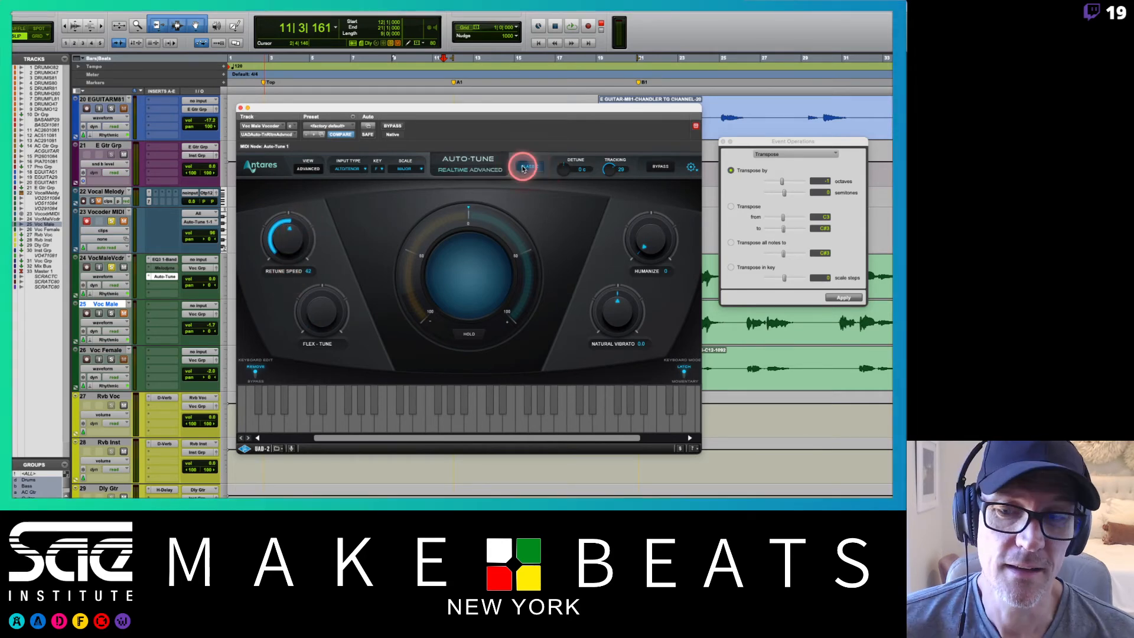
Raise Flex-Tune to 41 and the retune speed to about 56, auditioning the vocal with these settings
{"action": "left_click", "coordinate": [305, 287]}
{"action": "left_click", "coordinate": [324, 304]}
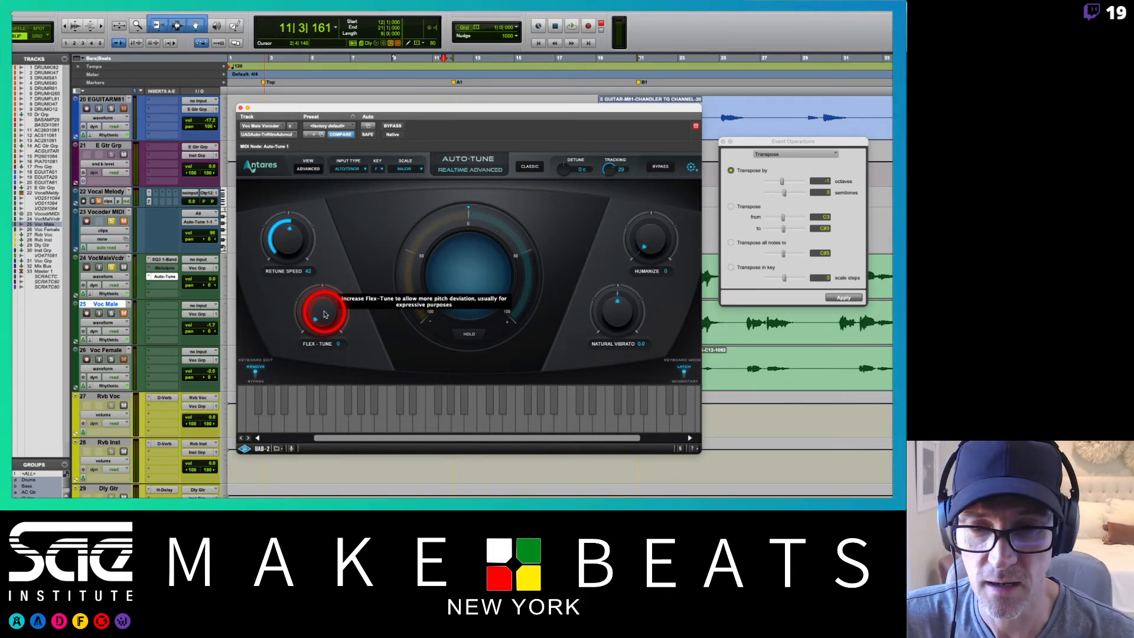
{"action": "left_click_drag", "start_coordinate": [323, 314], "coordinate": [318, 286]}
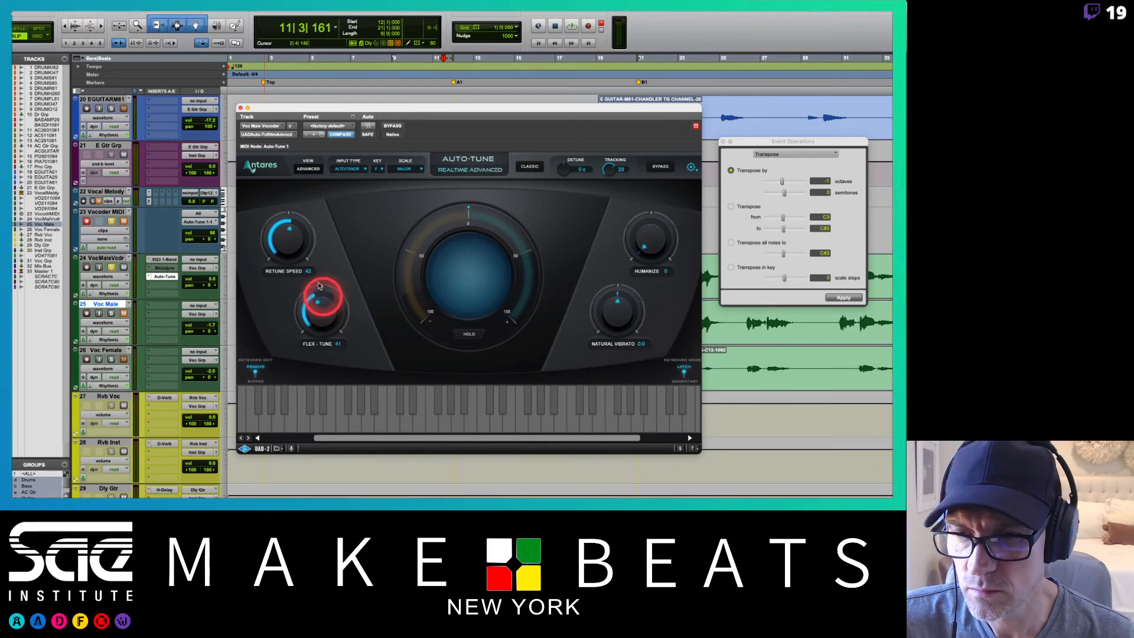
{"action": "left_click_drag", "start_coordinate": [291, 245], "coordinate": [293, 243]}
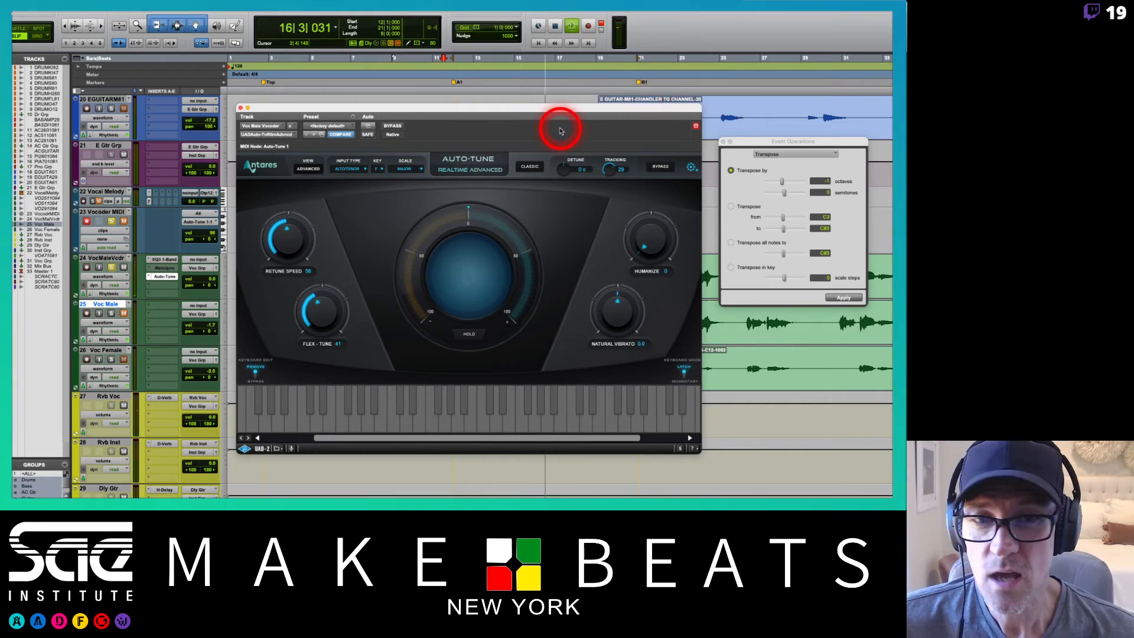
{"action": "key", "text": "space"}
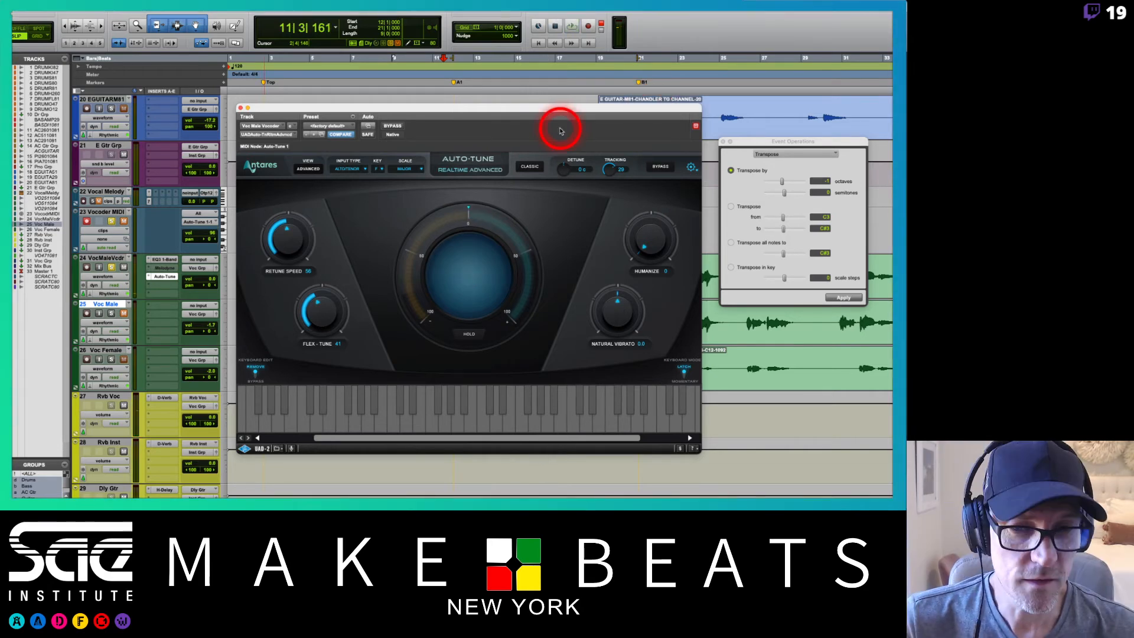
Reactivate the Melodyne insert on the Voc Male Vocoder track and open its editor
{"action": "mouse_move", "coordinate": [323, 110]}
{"action": "left_mouse_down"}
{"action": "mouse_move", "coordinate": [349, 119]}
{"action": "mouse_move", "coordinate": [323, 119]}
{"action": "left_mouse_up"}
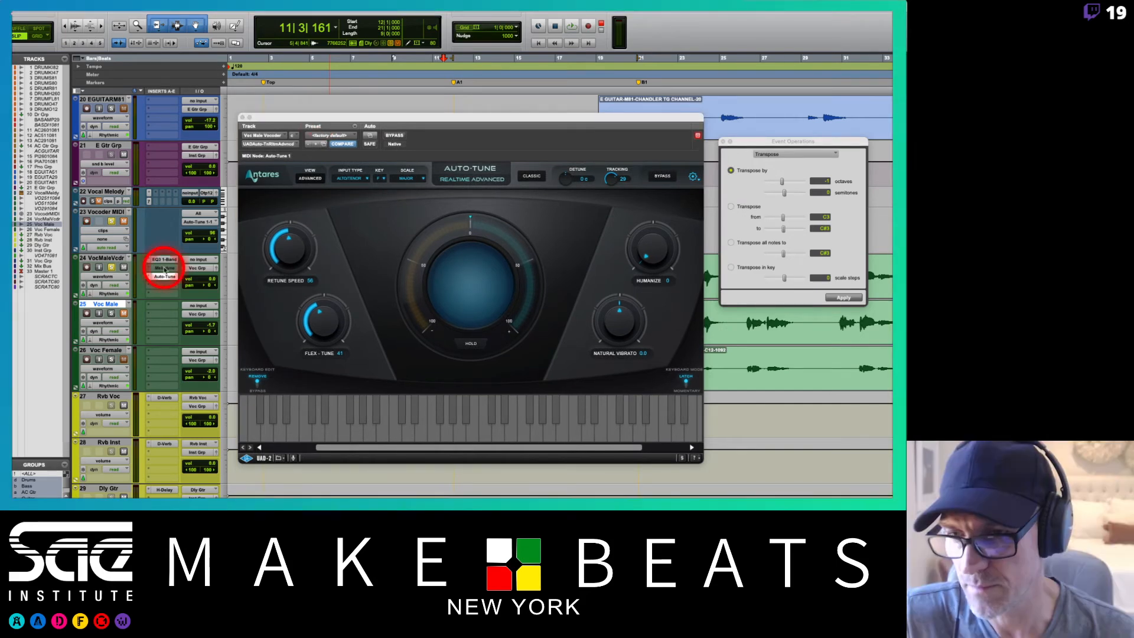
{"action": "left_click", "coordinate": [165, 267], "text": "ctrl+super"}
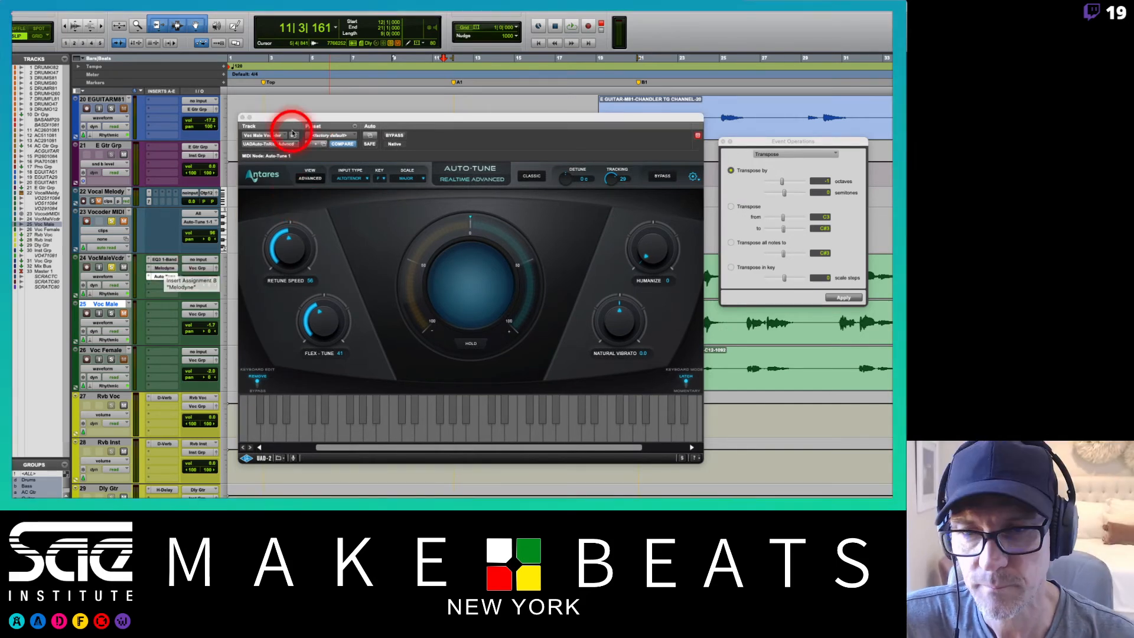
{"action": "key", "text": "space"}
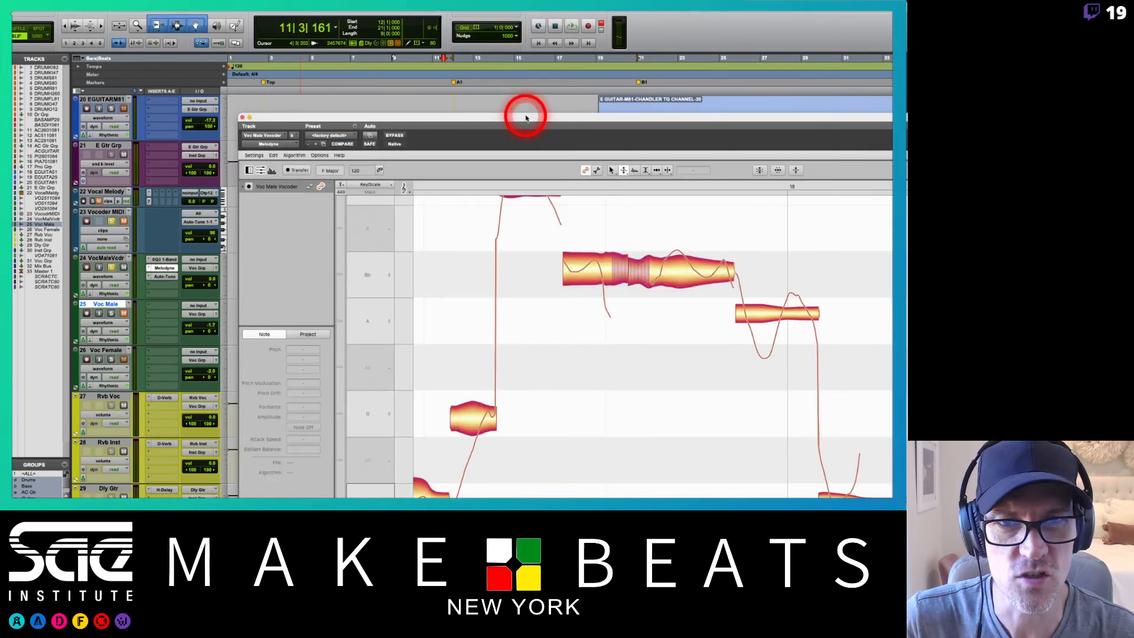
Examine the vocal's notes in Melodyne around bars 17 to 20, moving its window for room and closing it when done
{"action": "left_click_drag", "start_coordinate": [526, 117], "coordinate": [287, 10]}
{"action": "left_click", "coordinate": [389, 99]}
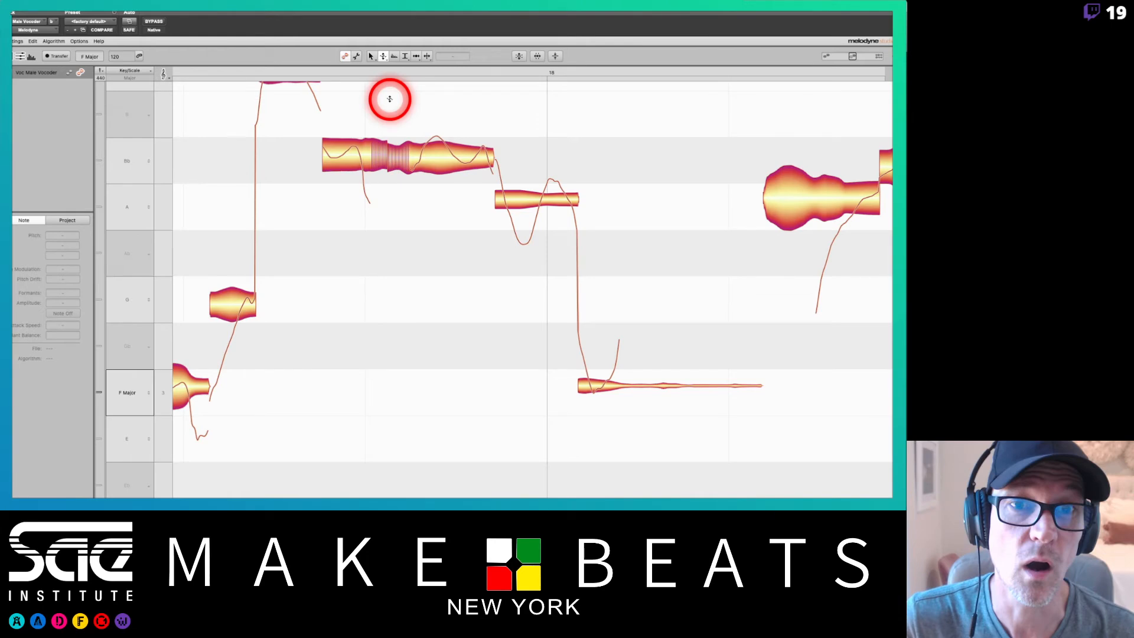
{"action": "left_click_drag", "start_coordinate": [435, 231], "coordinate": [292, 173]}
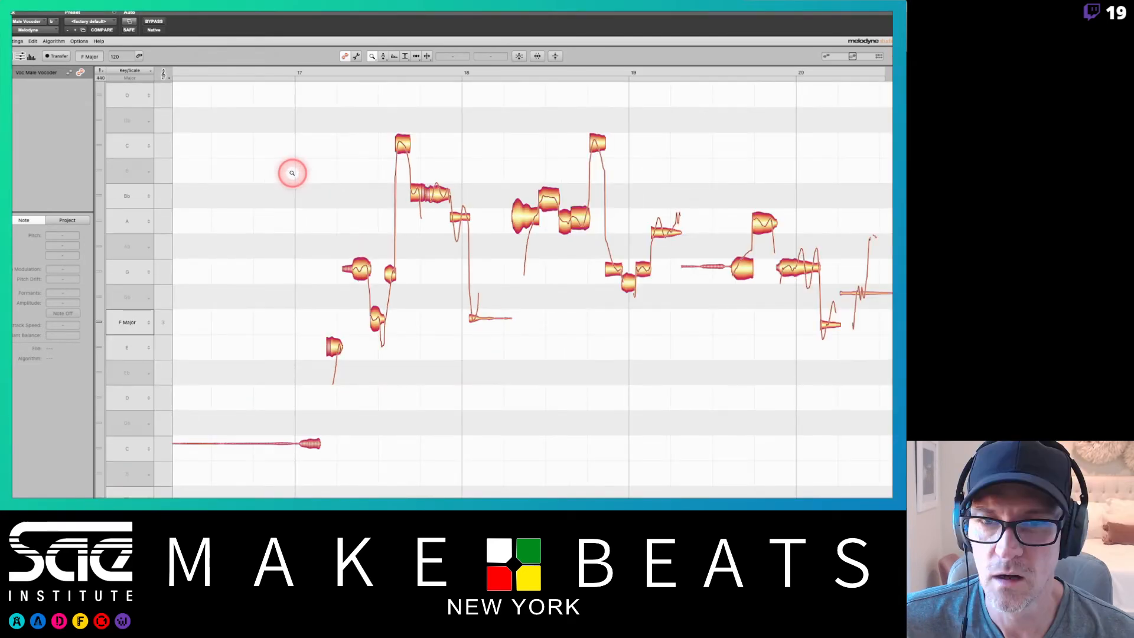
{"action": "key", "text": "super+w"}
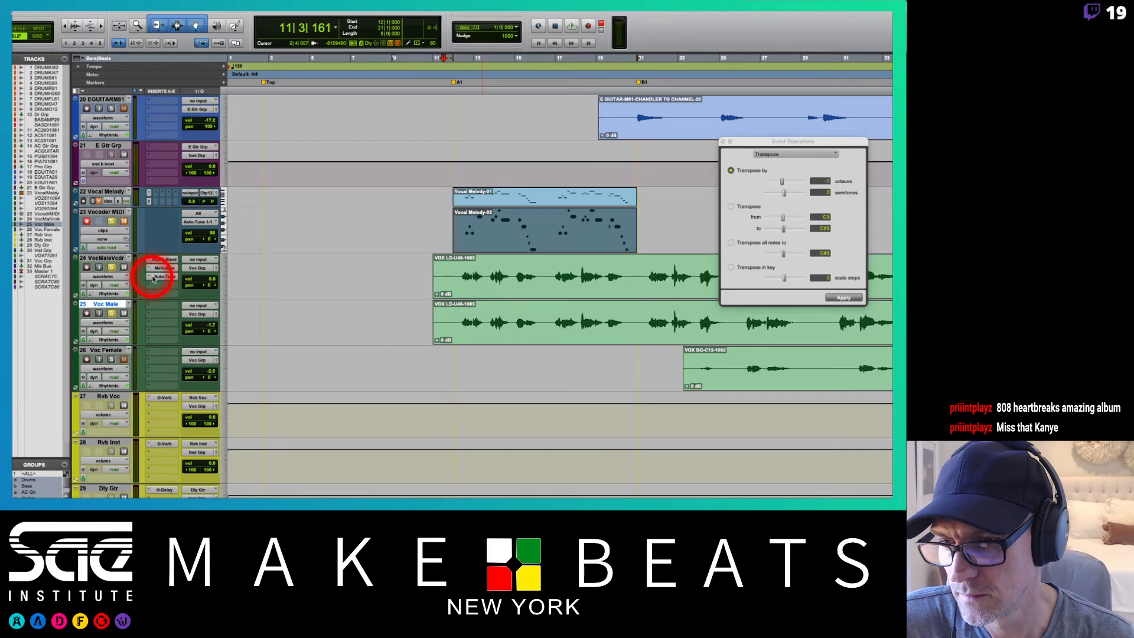
Deactivate Auto-Tune on the Voc Male Vocoder track and play back the vocal through Melodyne
{"action": "left_click", "coordinate": [451, 251]}
{"action": "left_click", "coordinate": [456, 280]}
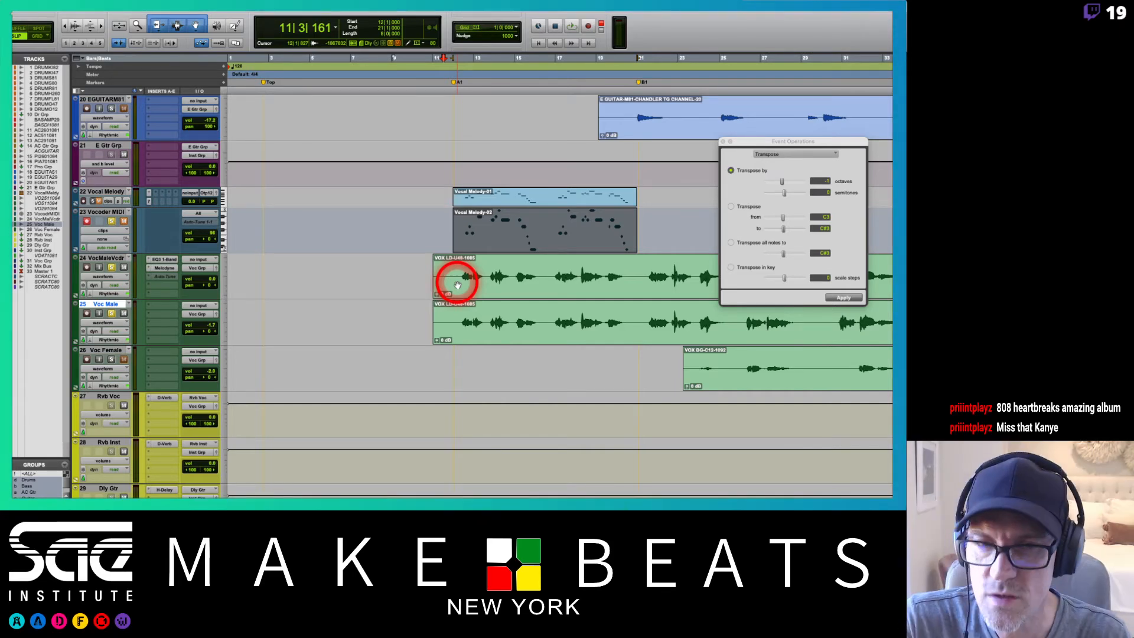
{"action": "key", "text": "space"}
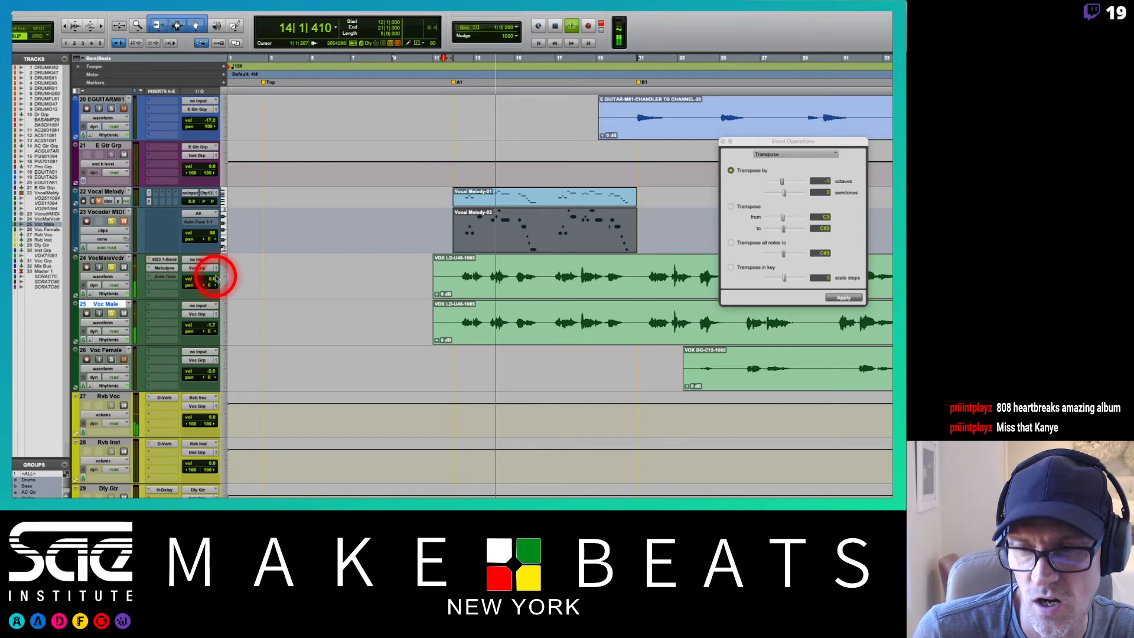
{"action": "key", "text": "space"}
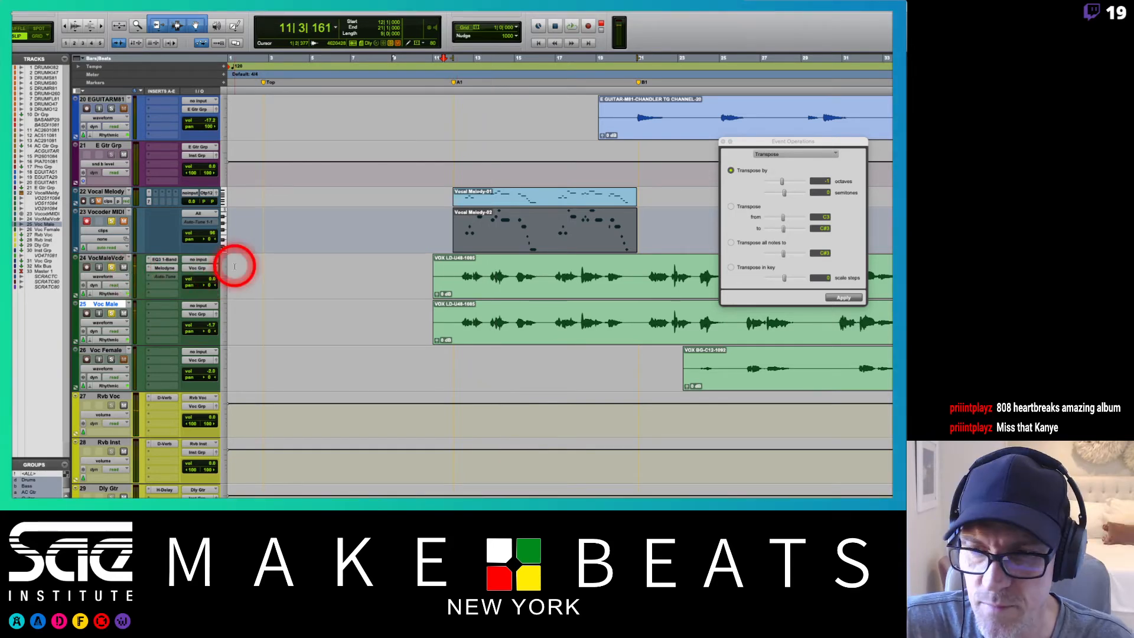
Reopen Melodyne and check the vocal's notes around bars 12 to 15, moving its window clear of the track list
{"action": "left_click", "coordinate": [170, 269]}
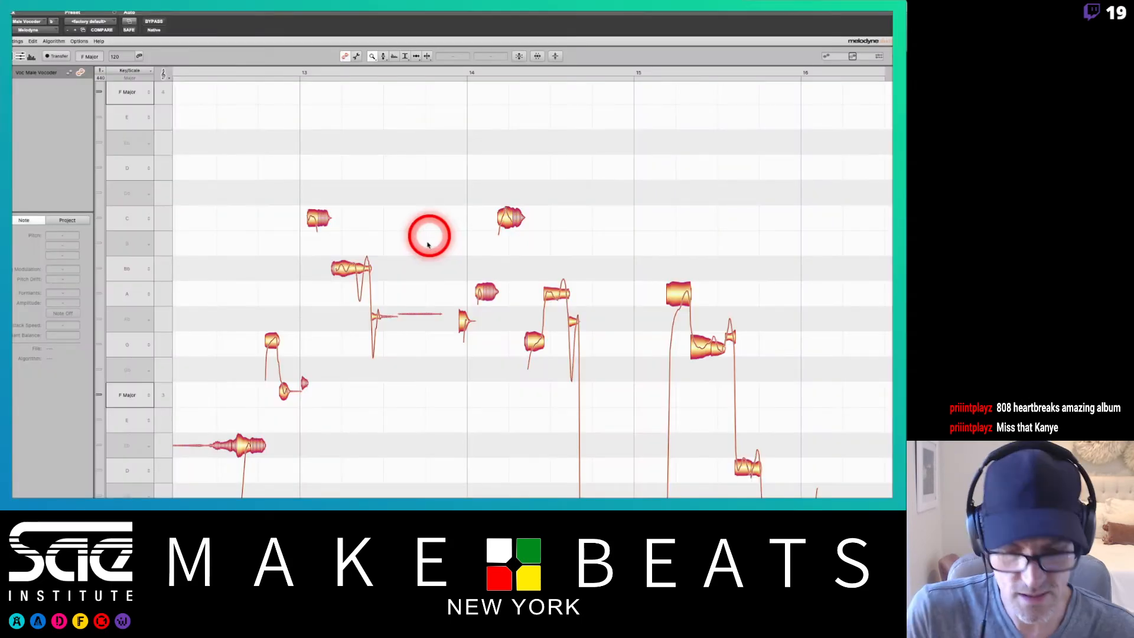
{"action": "scroll", "coordinate": [428, 256], "scroll_direction": "left", "scroll_amount": 3}
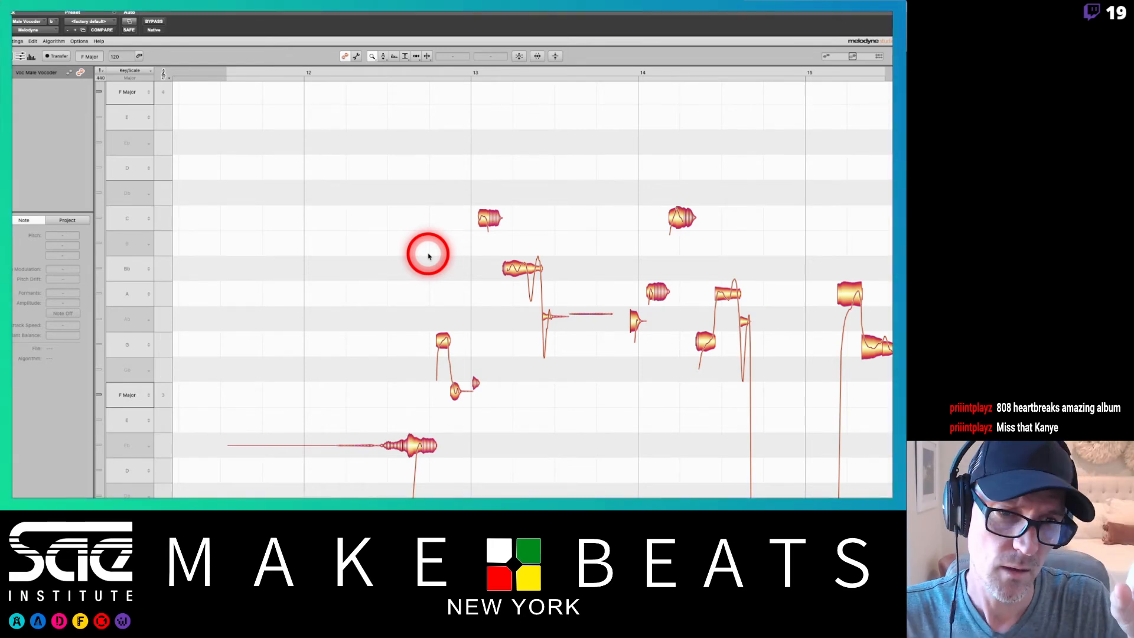
{"action": "scroll", "coordinate": [429, 256], "scroll_direction": "down", "scroll_amount": 1}
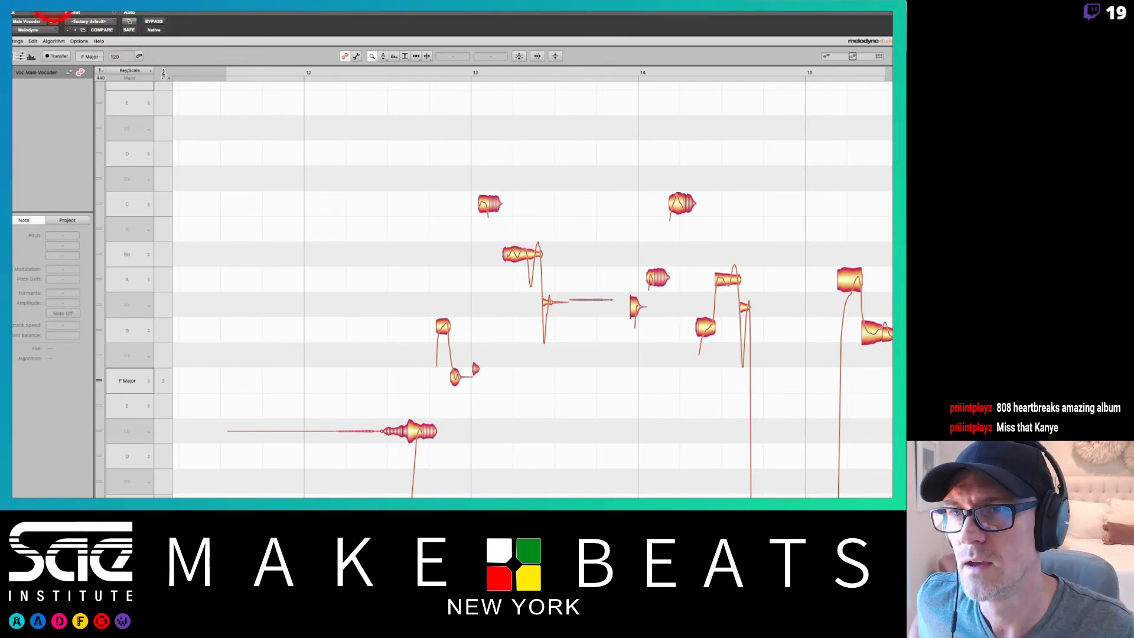
{"action": "left_click_drag", "start_coordinate": [52, 9], "coordinate": [625, 86]}
Unmute and solo the Vocal Melody track, and disarm recording on the Vocoder MIDI track
{"action": "left_click", "coordinate": [103, 219]}
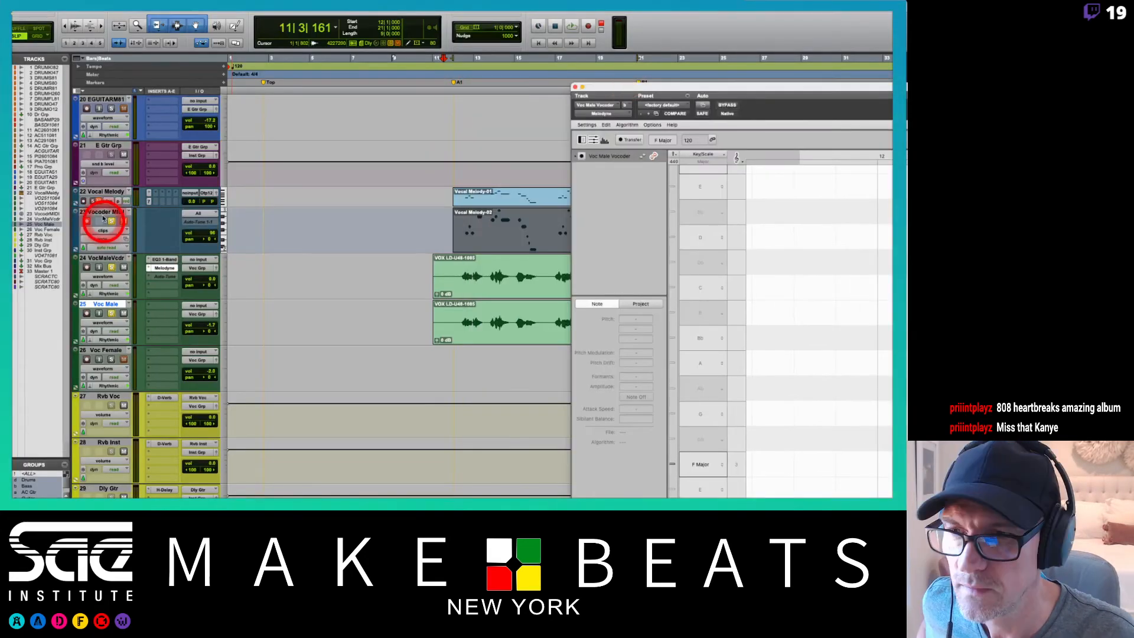
{"action": "left_click", "coordinate": [97, 193]}
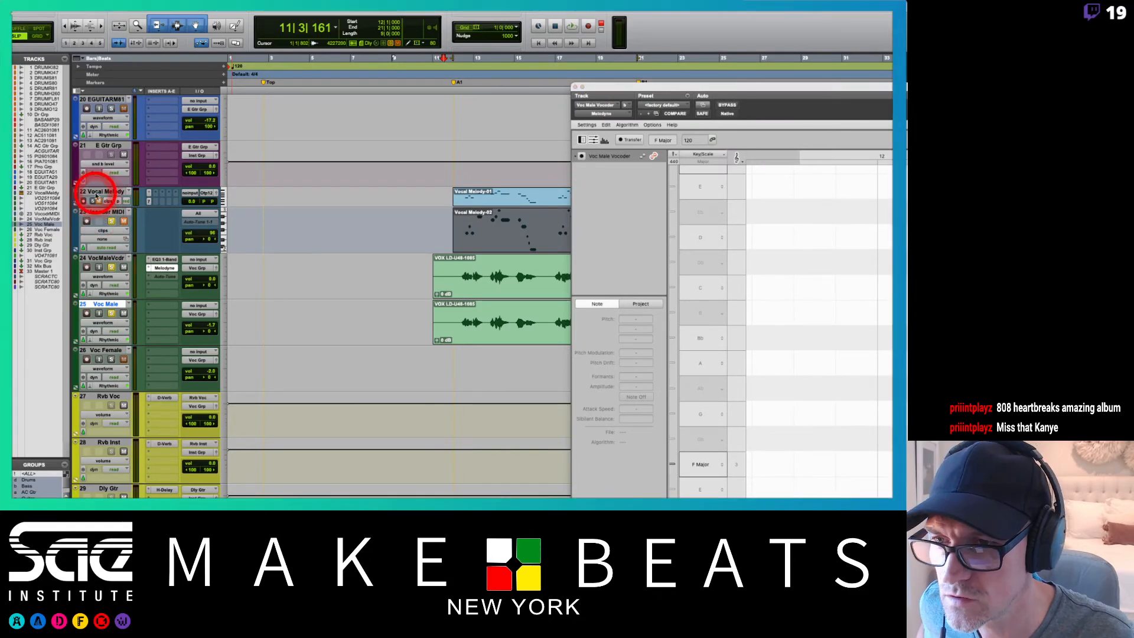
{"action": "left_click", "coordinate": [100, 201]}
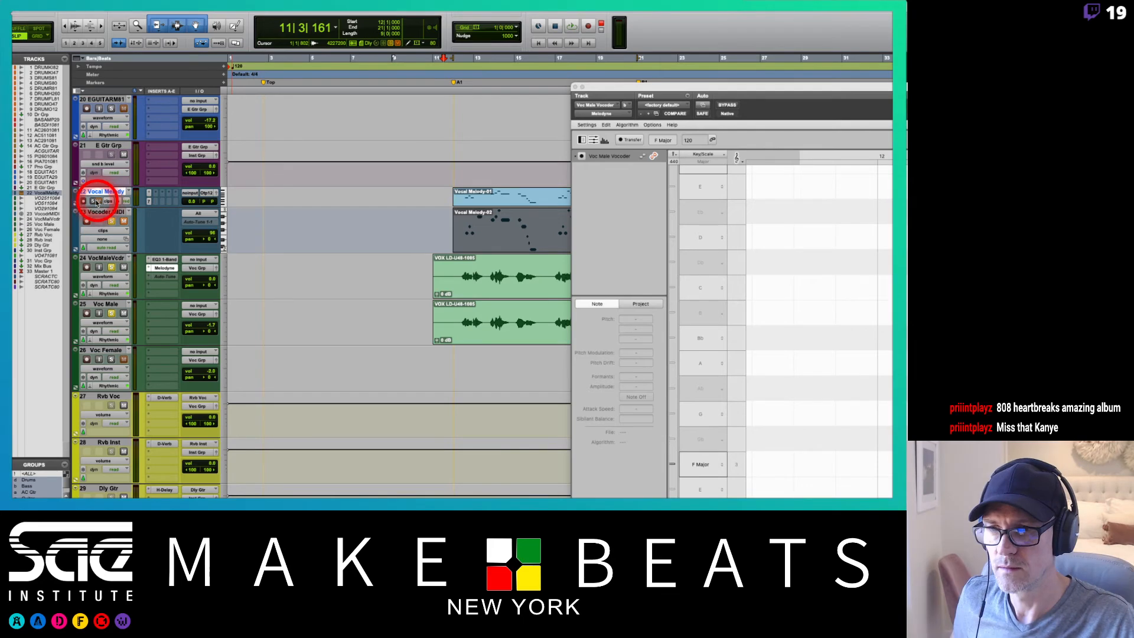
{"action": "left_click_drag", "start_coordinate": [92, 202], "coordinate": [91, 230]}
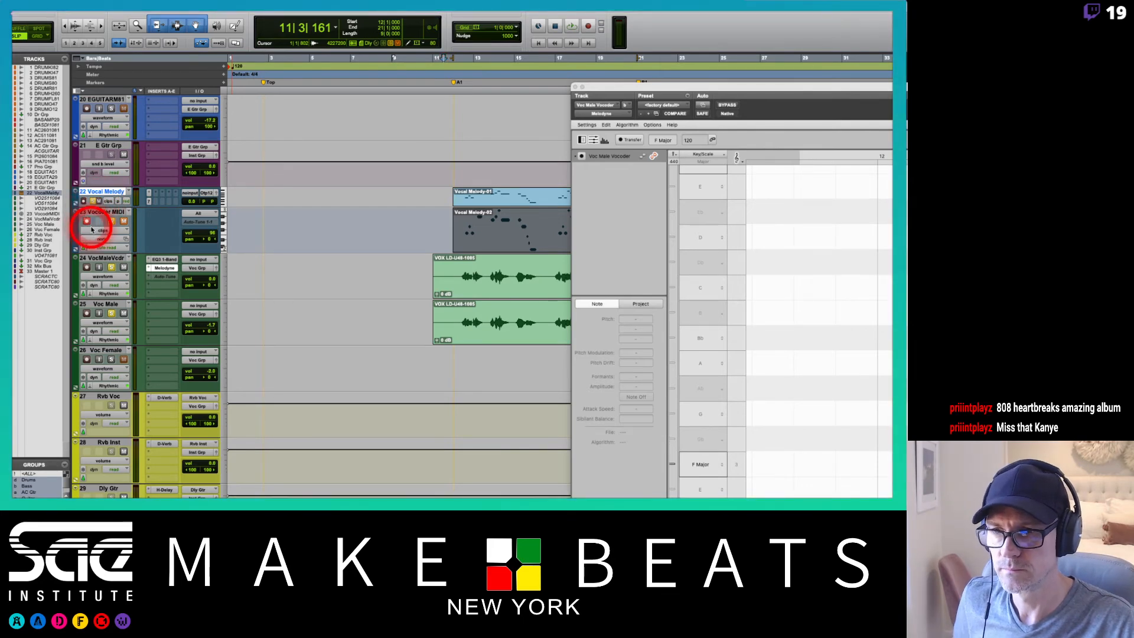
{"action": "left_click", "coordinate": [86, 221]}
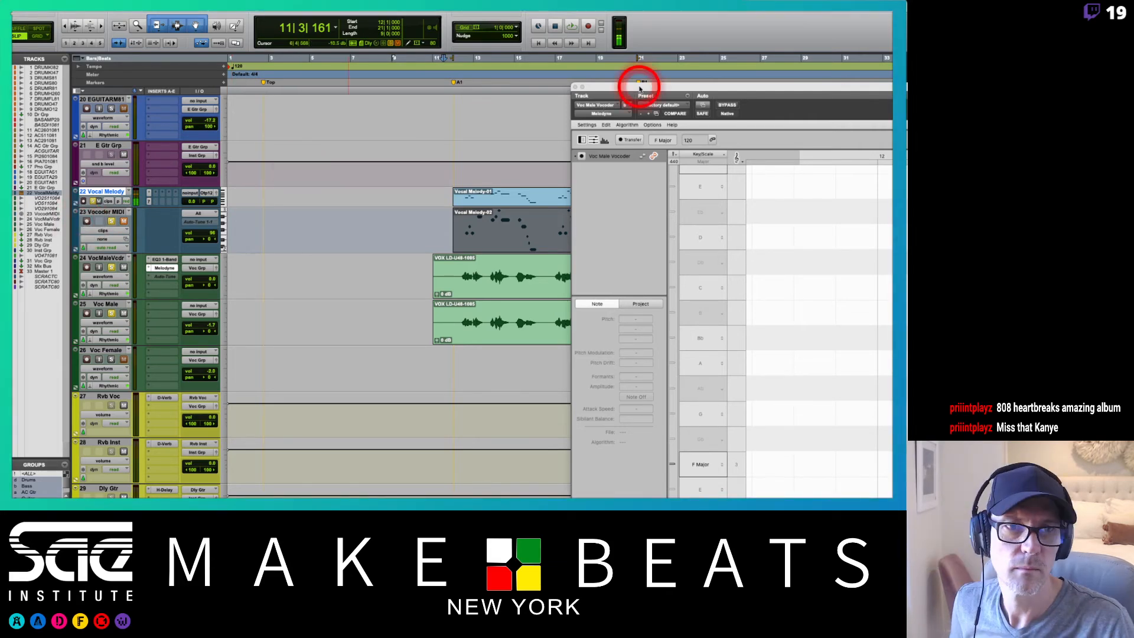
Move the Melodyne window to reveal the notes from bar 12 onward and choose the Pitch tool
{"action": "left_click_drag", "start_coordinate": [639, 89], "coordinate": [359, 41]}
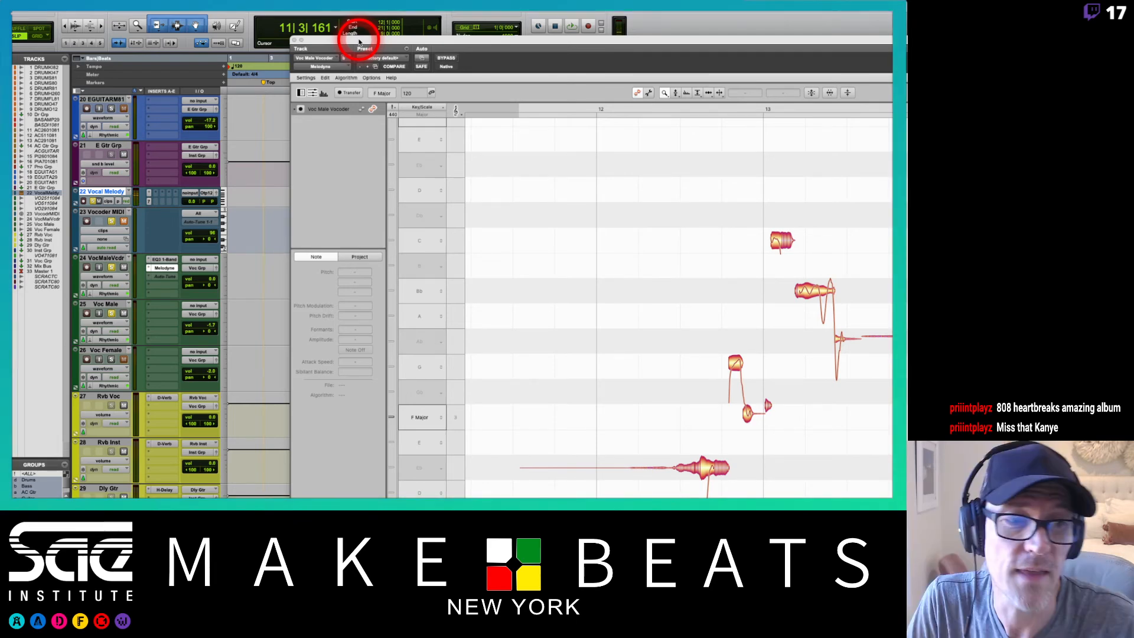
{"action": "left_click_drag", "start_coordinate": [358, 41], "coordinate": [316, 26]}
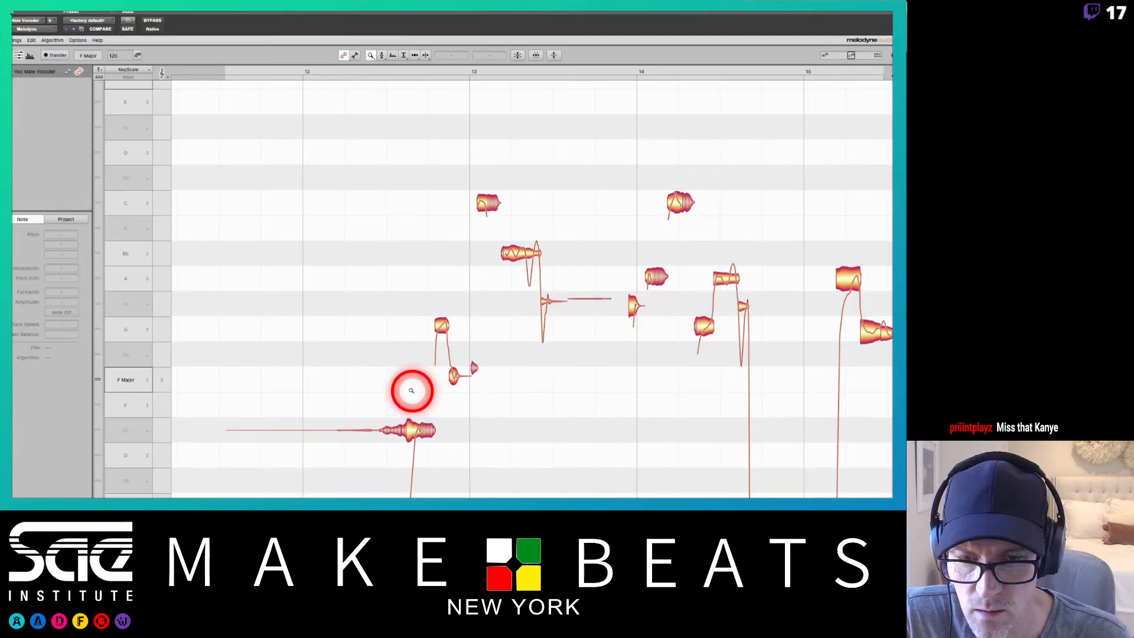
{"action": "scroll", "coordinate": [412, 390], "scroll_direction": "down", "scroll_amount": 1}
{"action": "right_click", "coordinate": [412, 390]}
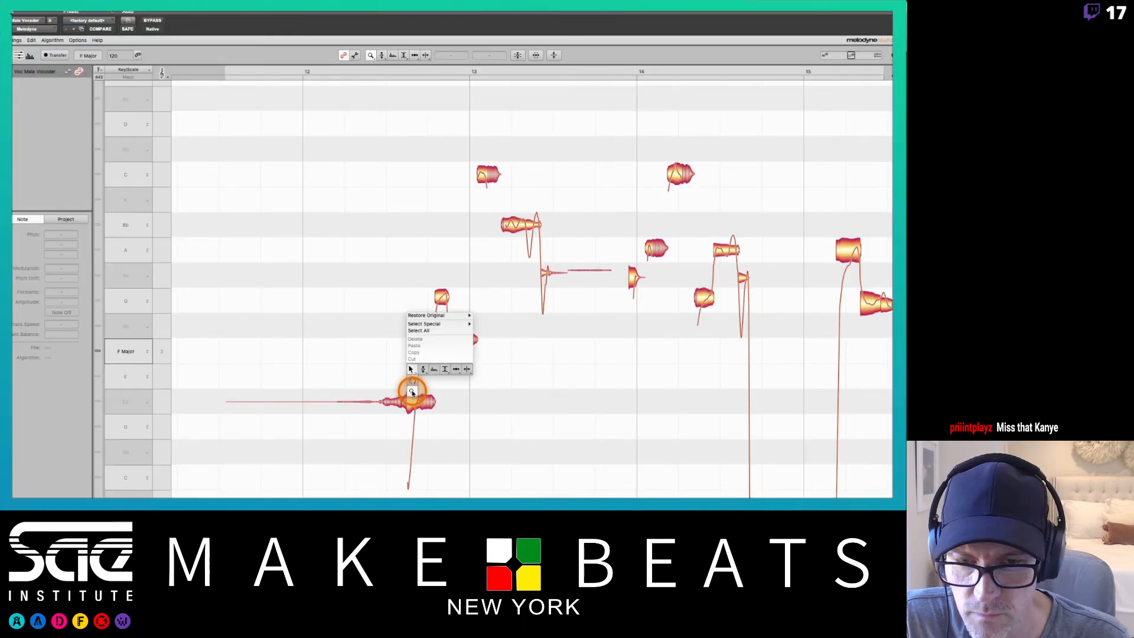
{"action": "left_click", "coordinate": [423, 369]}
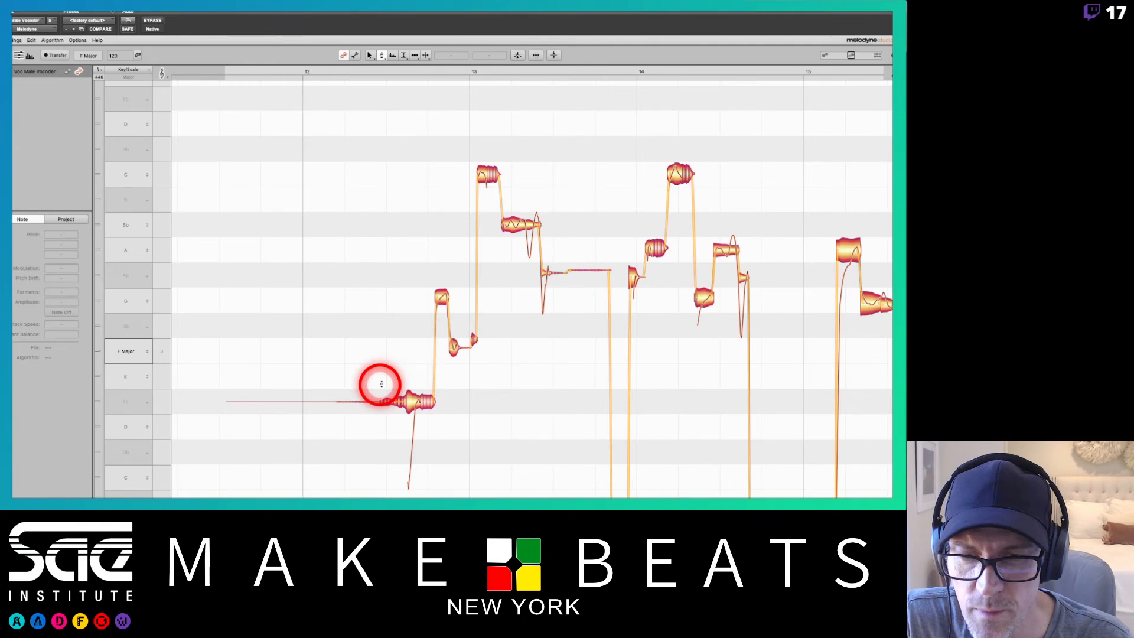
Raise each vocal note in the second half of bar 12, including the short one at the bar 13 line, to C4
{"action": "left_click", "coordinate": [412, 402]}
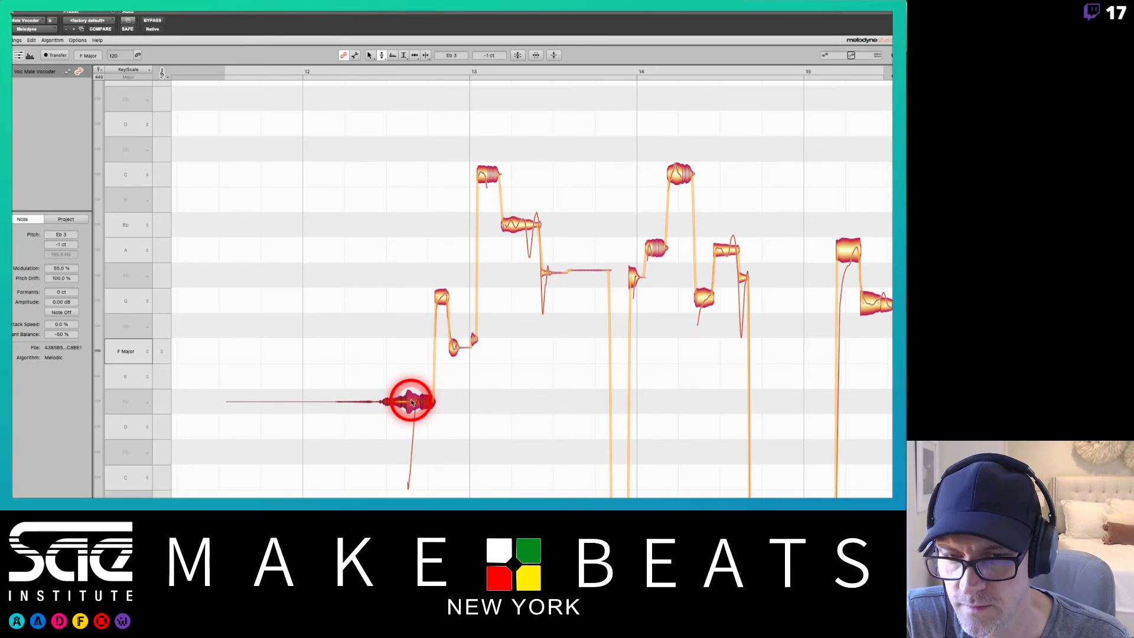
{"action": "left_click_drag", "start_coordinate": [412, 403], "coordinate": [420, 187]}
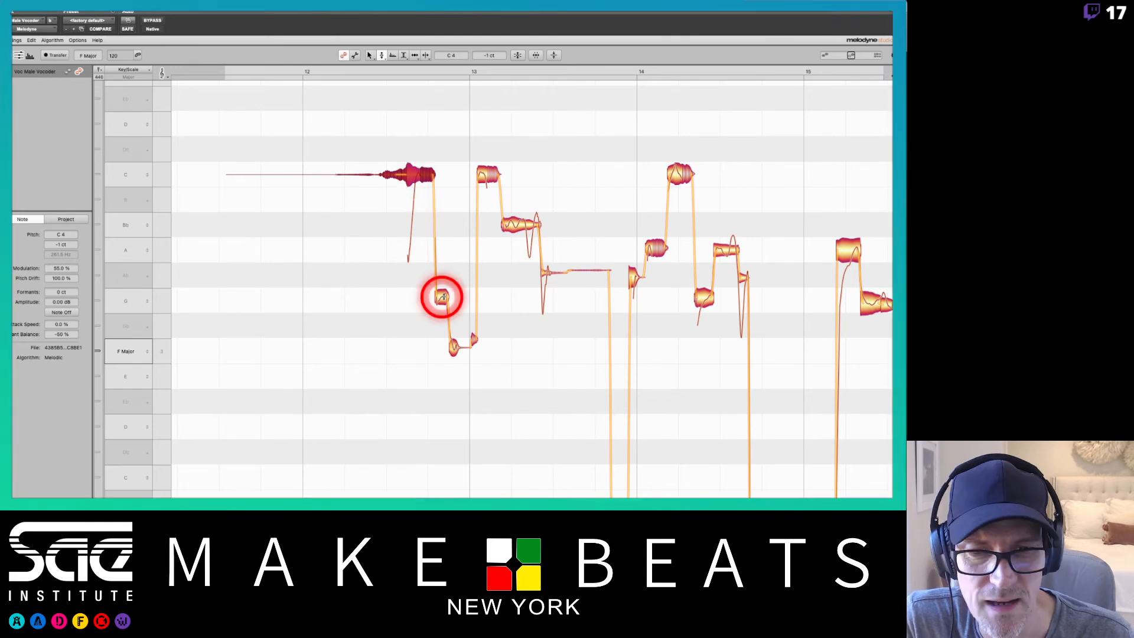
{"action": "left_click_drag", "start_coordinate": [443, 297], "coordinate": [453, 172]}
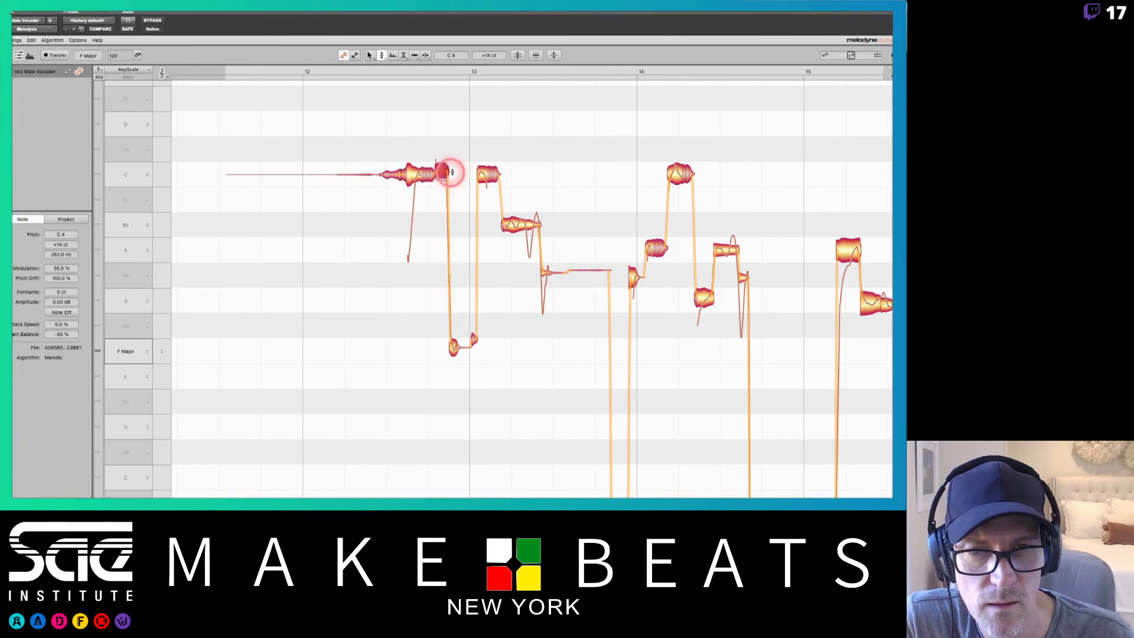
{"action": "left_click_drag", "start_coordinate": [463, 354], "coordinate": [458, 175]}
{"action": "left_click", "coordinate": [476, 320]}
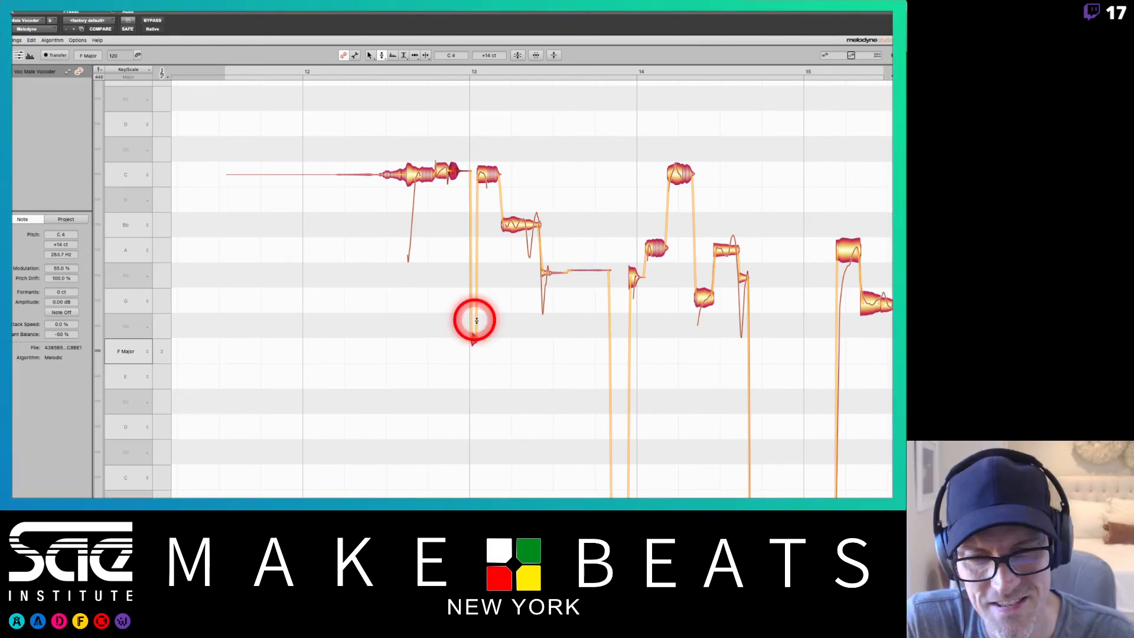
{"action": "left_click_drag", "start_coordinate": [476, 320], "coordinate": [474, 171]}
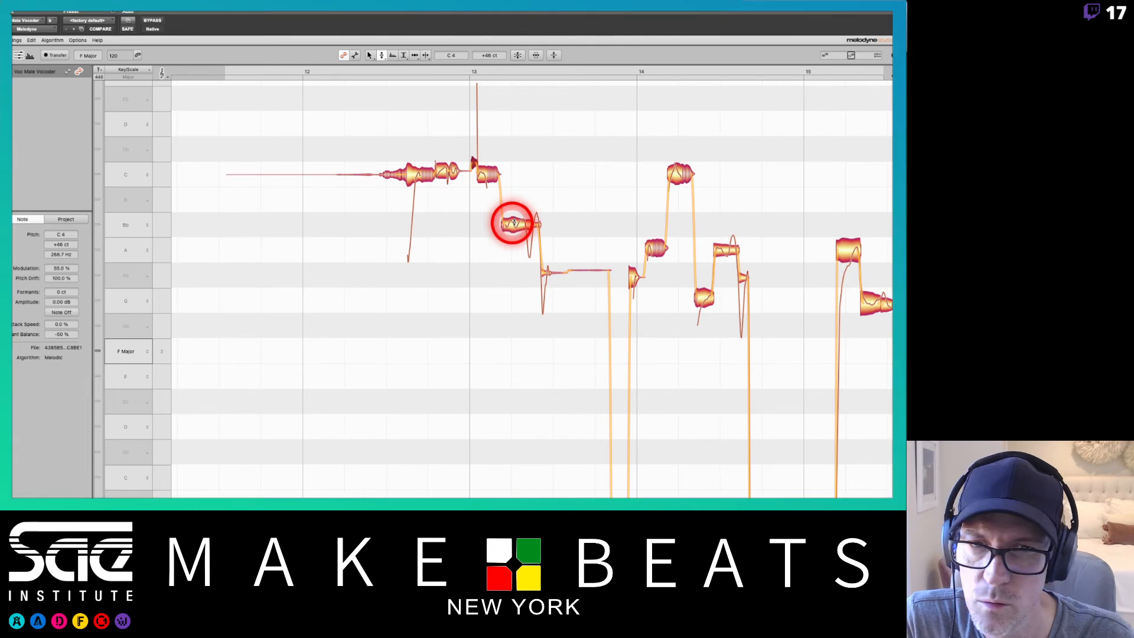
Move bar 13's first full note to A3, the following note to C4 and the short tail after it to A3
{"action": "left_click", "coordinate": [515, 224]}
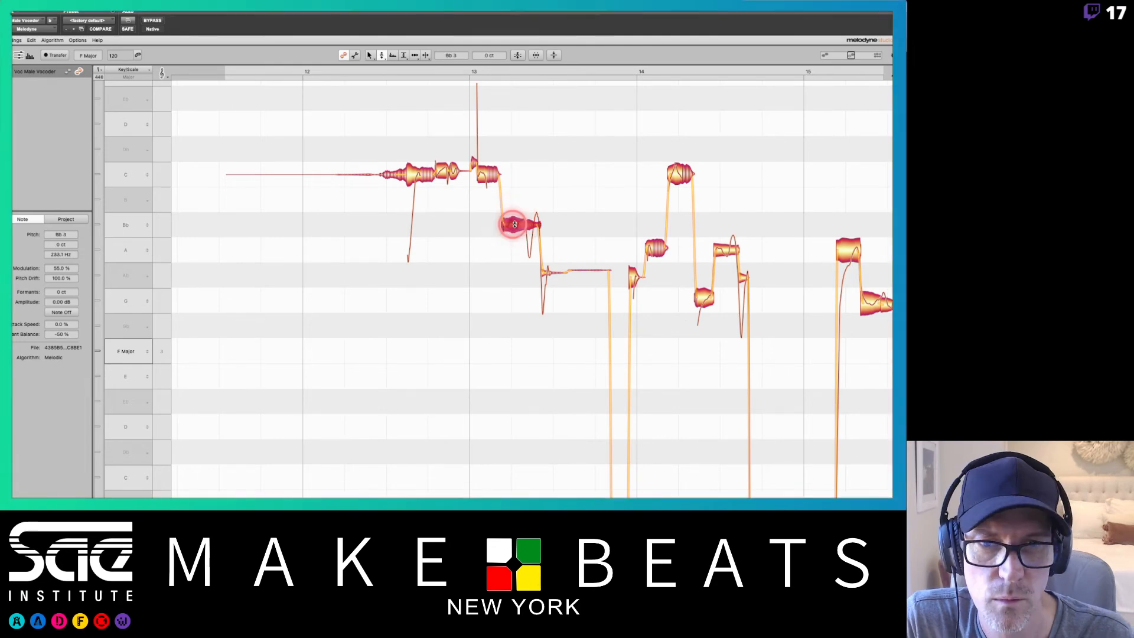
{"action": "left_click_drag", "start_coordinate": [514, 223], "coordinate": [510, 217]}
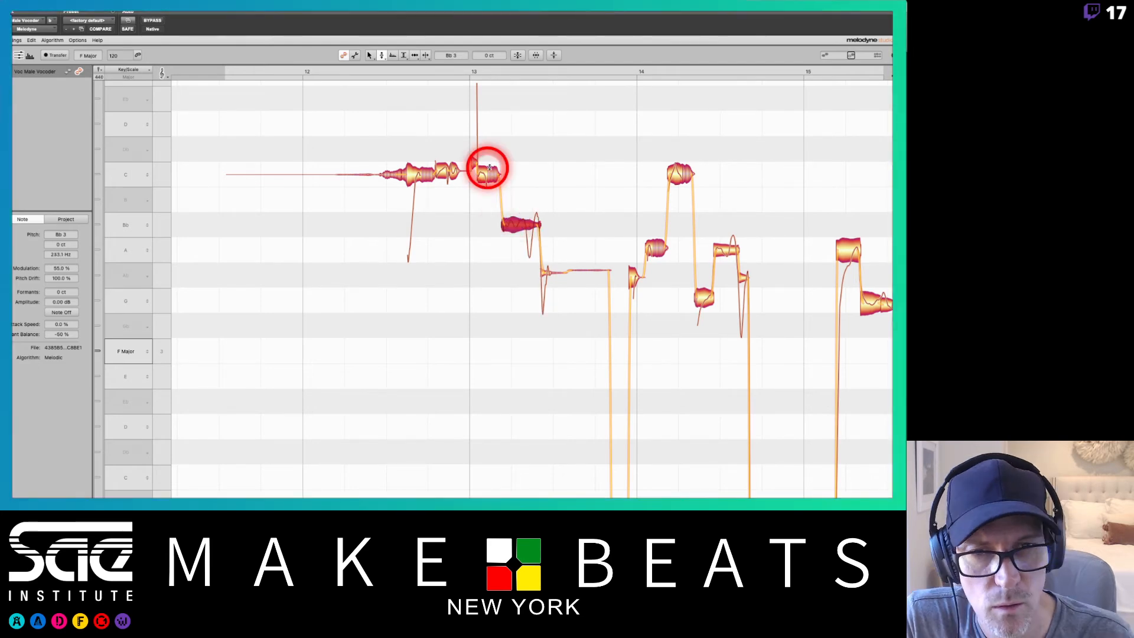
{"action": "left_click_drag", "start_coordinate": [489, 168], "coordinate": [483, 248]}
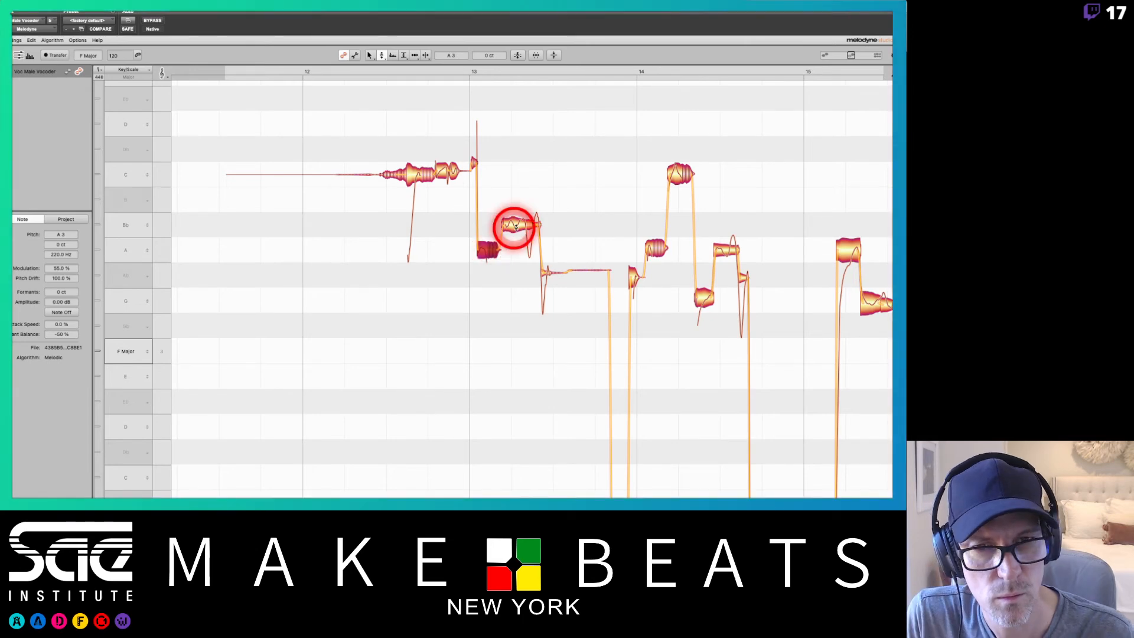
{"action": "left_click_drag", "start_coordinate": [515, 226], "coordinate": [521, 176]}
{"action": "left_click", "coordinate": [541, 274]}
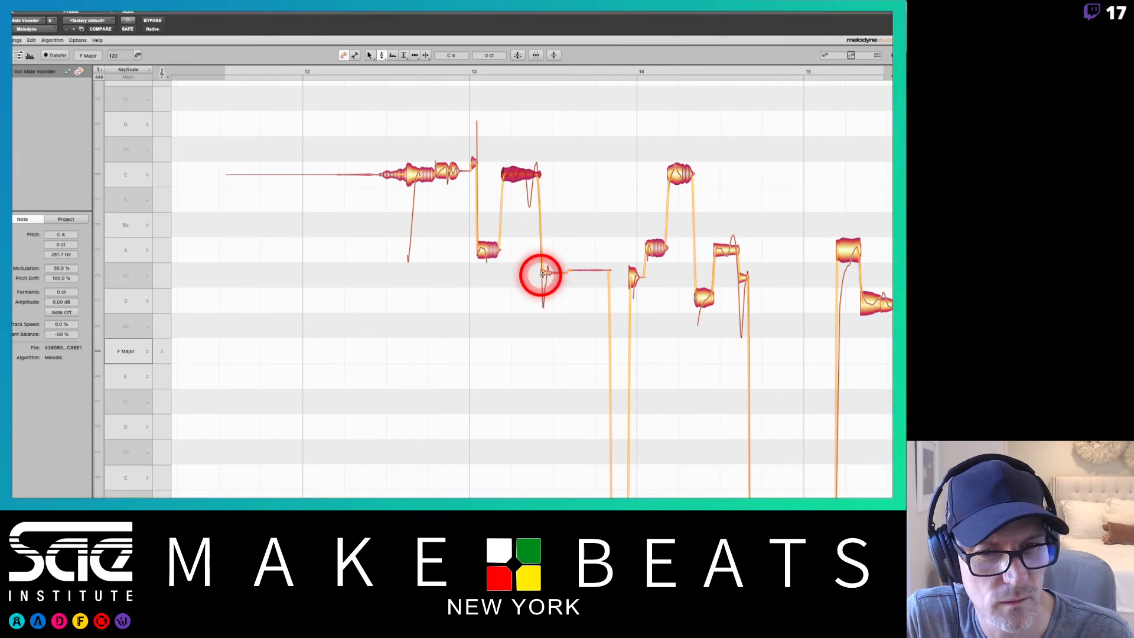
{"action": "left_click_drag", "start_coordinate": [541, 274], "coordinate": [541, 248]}
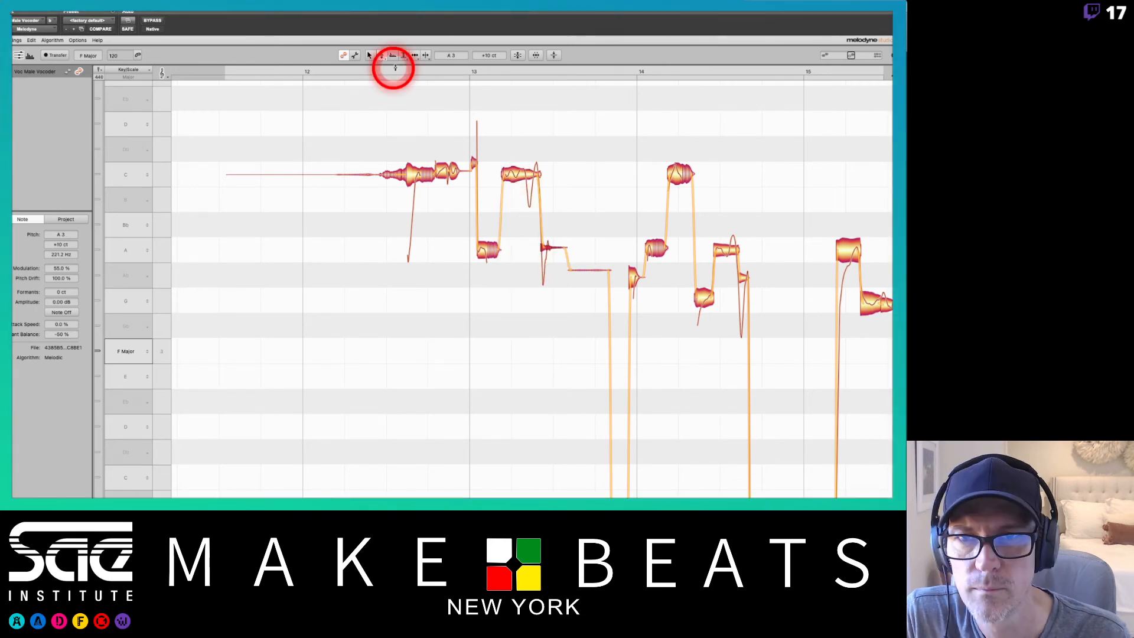
Select the Vocal Melody-01 clip on the Vocal Melody track for reference and bring the Melodyne window back into full view
{"action": "left_click", "coordinate": [306, 76]}
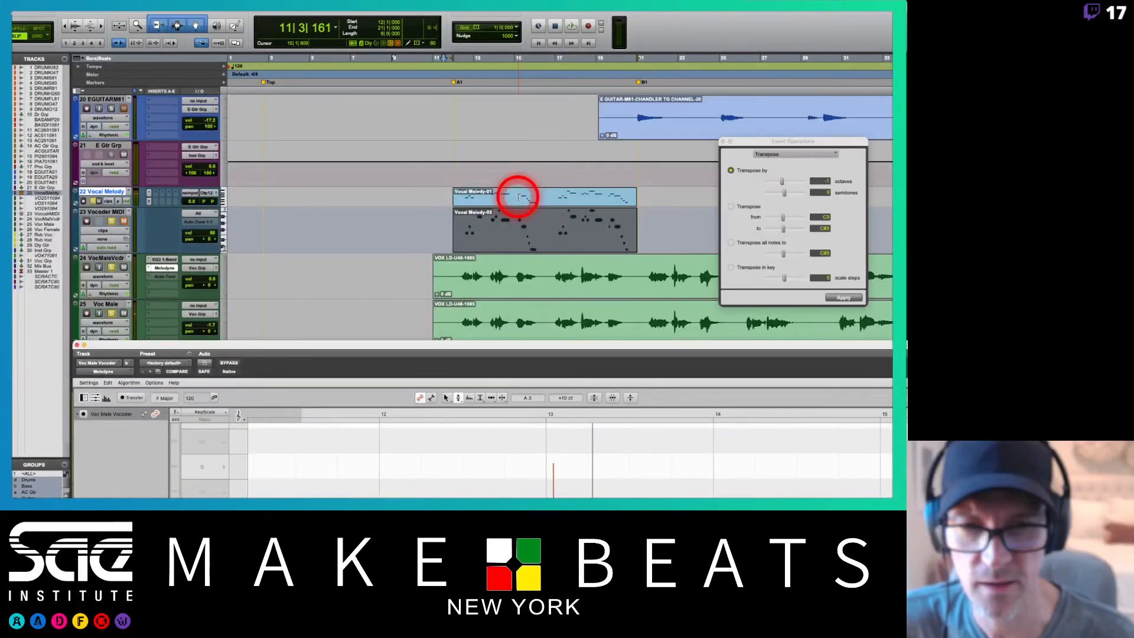
{"action": "left_click", "coordinate": [515, 206]}
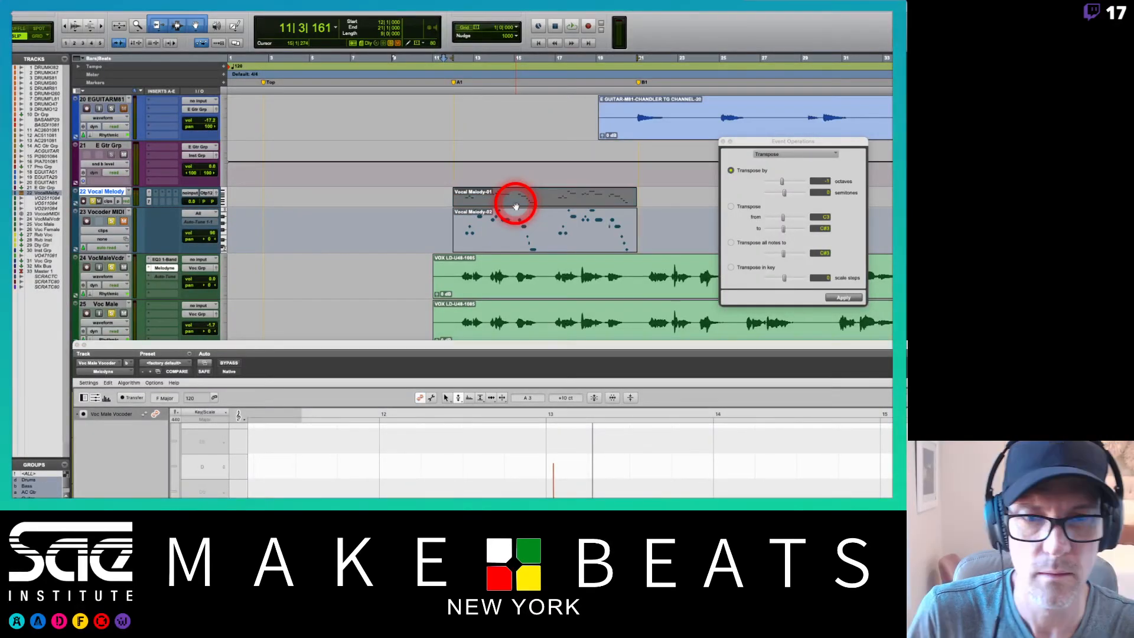
{"action": "left_click_drag", "start_coordinate": [508, 344], "coordinate": [483, 128]}
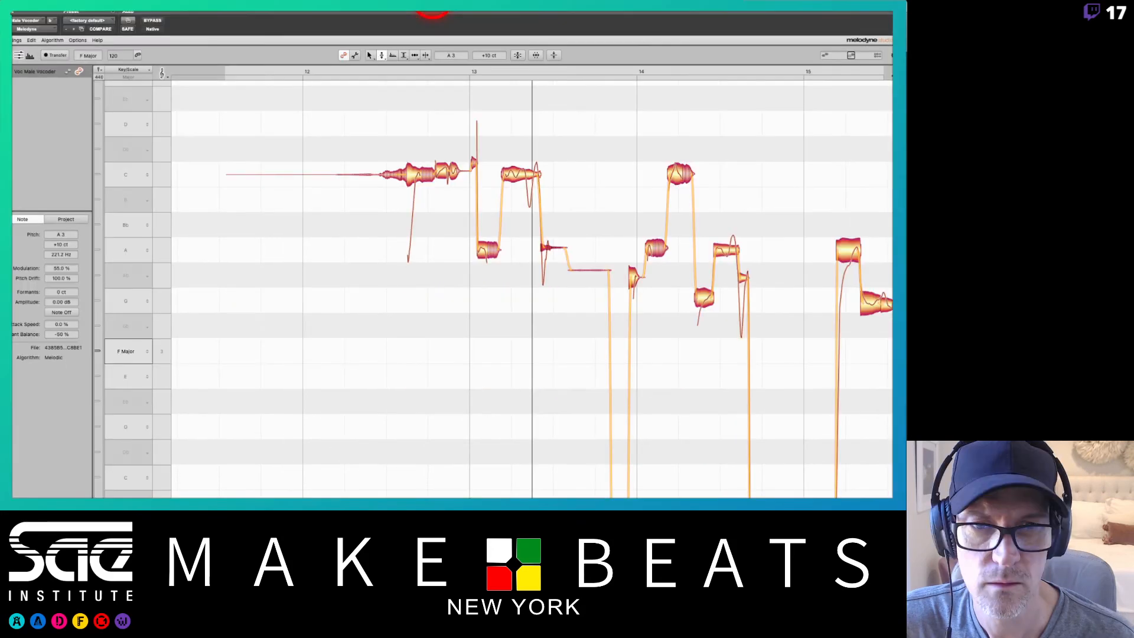
Return bar 13's first full note to C4 and raise the note after it to F4
{"action": "double_click", "coordinate": [483, 251]}
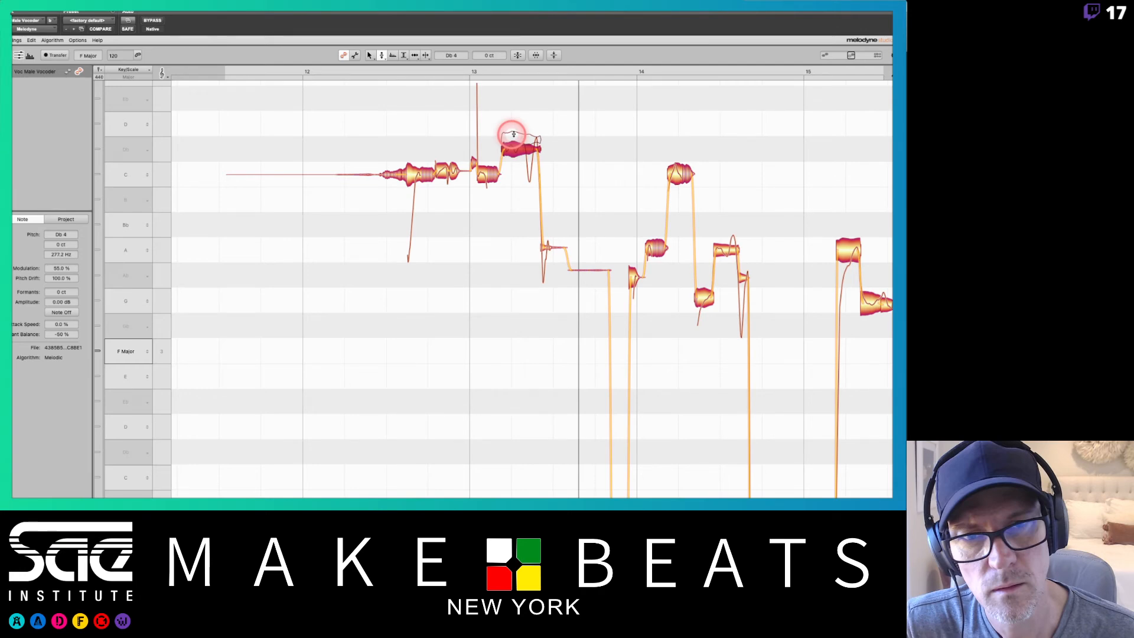
{"action": "left_click_drag", "start_coordinate": [513, 135], "coordinate": [515, 104]}
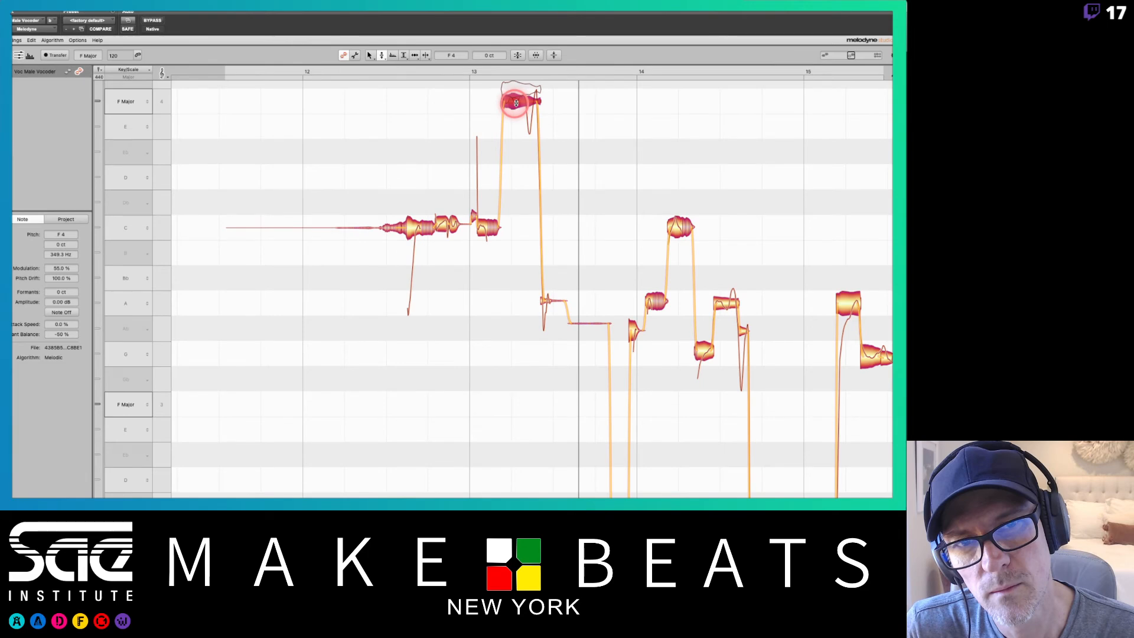
{"action": "left_click", "coordinate": [515, 104]}
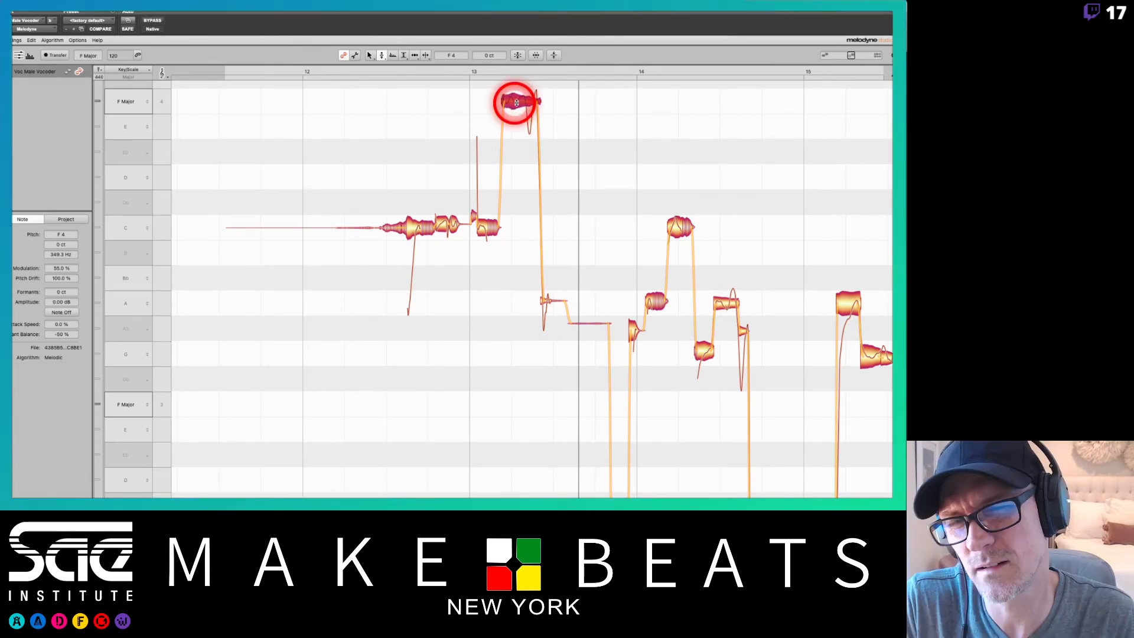
{"action": "left_click", "coordinate": [525, 197]}
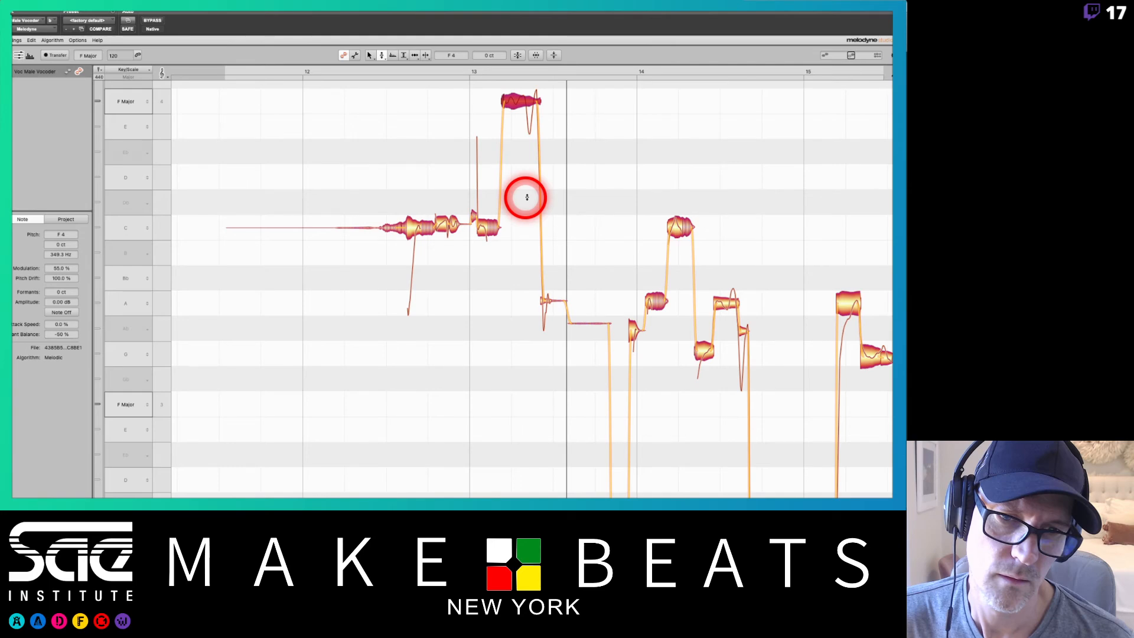
Raise the remaining notes of the bar 14 phrase, including its short pickup and tail, to C4
{"action": "left_click", "coordinate": [642, 303]}
{"action": "left_click_drag", "start_coordinate": [644, 304], "coordinate": [650, 237]}
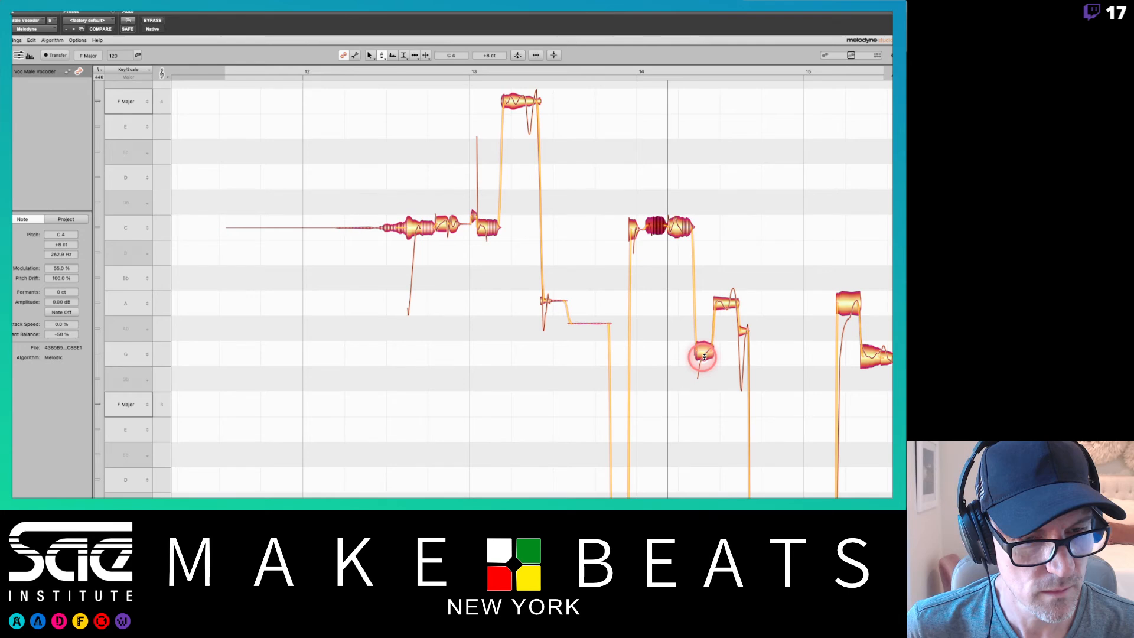
{"action": "left_click_drag", "start_coordinate": [704, 357], "coordinate": [743, 332]}
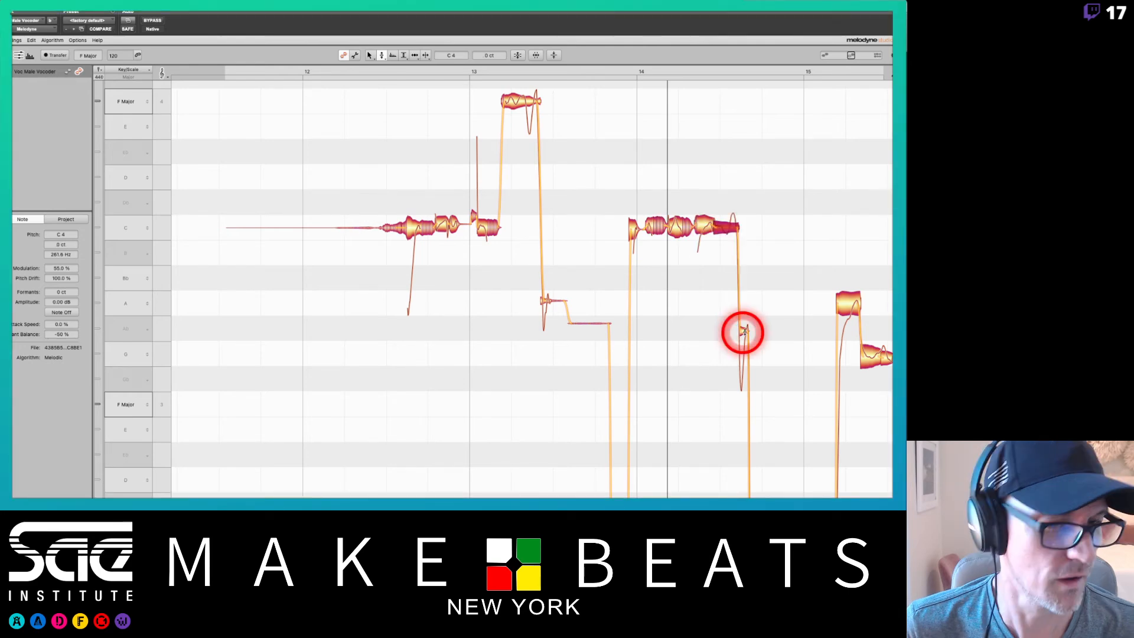
{"action": "left_click_drag", "start_coordinate": [743, 333], "coordinate": [745, 231]}
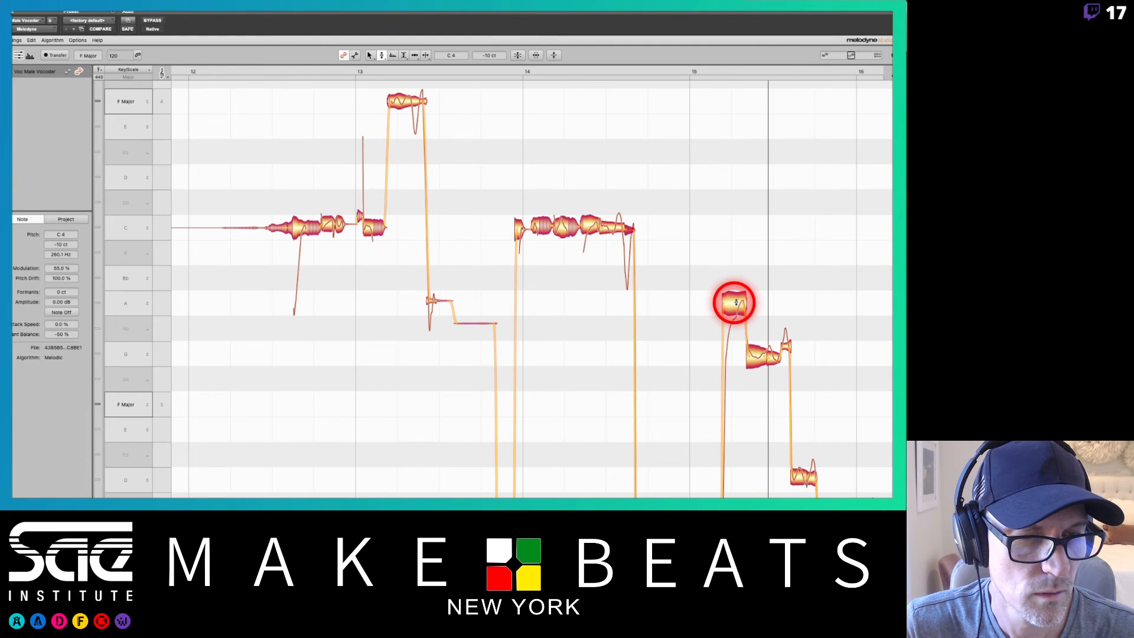
Raise the notes in the first half of the bar 15 phrase to C4 and snap the last short one to pitch
{"action": "left_click_drag", "start_coordinate": [735, 303], "coordinate": [735, 227]}
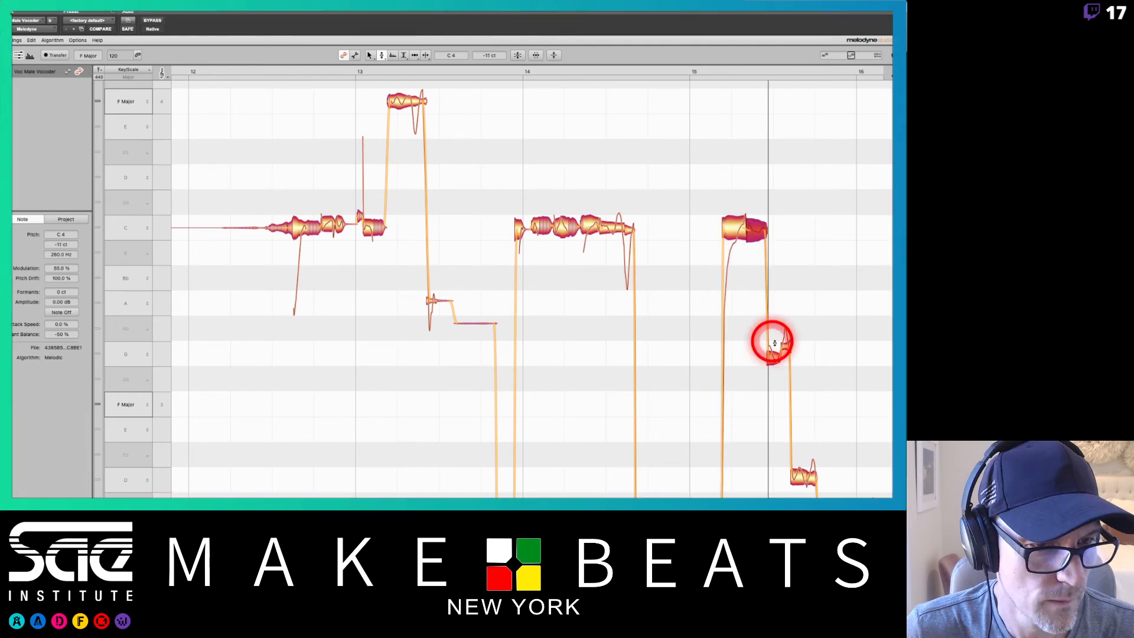
{"action": "left_click_drag", "start_coordinate": [774, 343], "coordinate": [775, 234]}
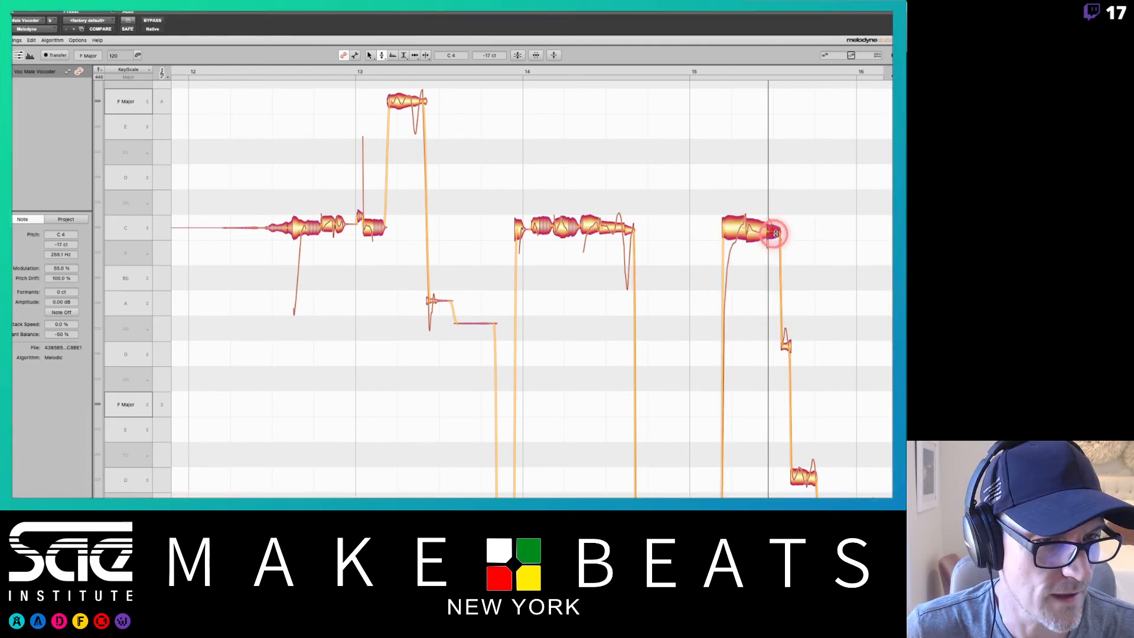
{"action": "left_click", "coordinate": [780, 343]}
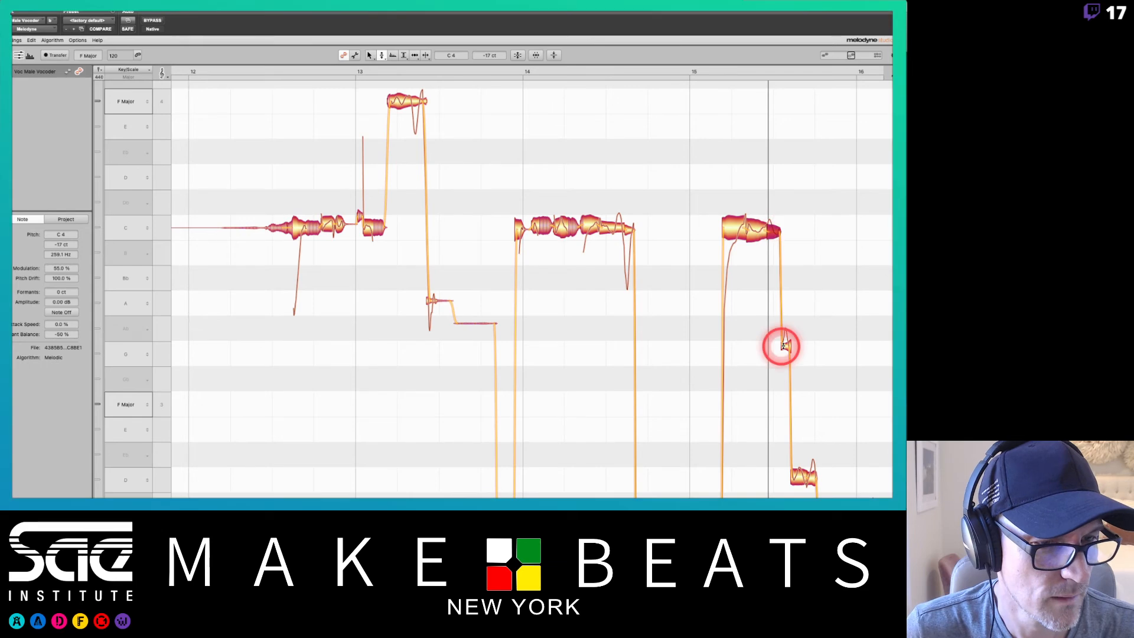
{"action": "left_click_drag", "start_coordinate": [781, 343], "coordinate": [794, 228]}
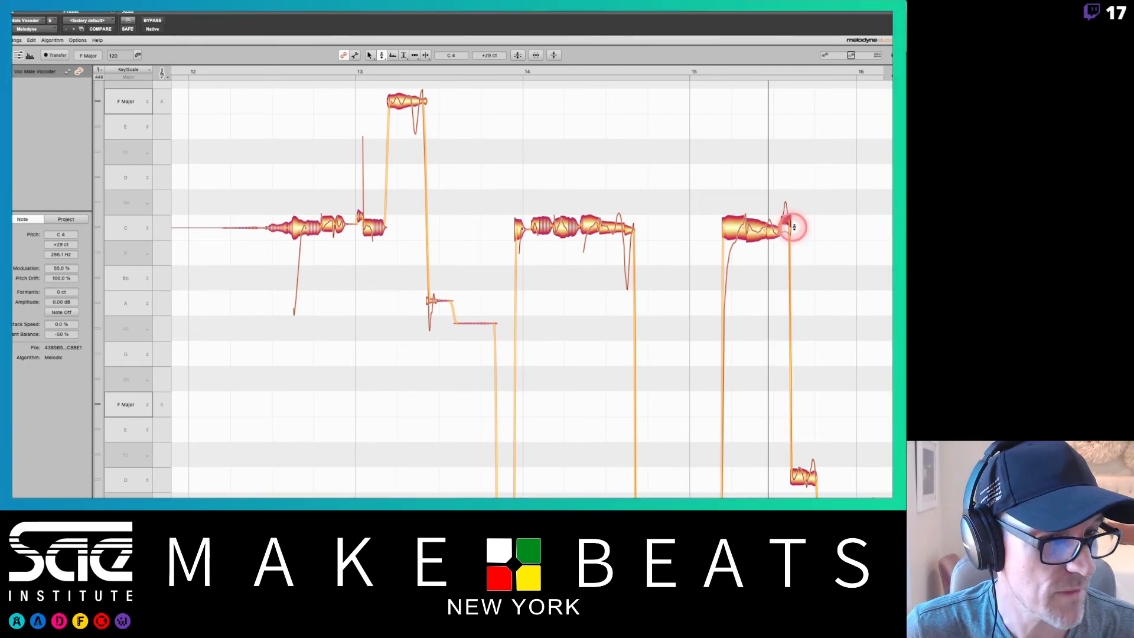
{"action": "double_click", "coordinate": [794, 228]}
Raise the low notes in the second half of bar 15 to C4
{"action": "scroll", "coordinate": [801, 447], "scroll_direction": "down", "scroll_amount": 3}
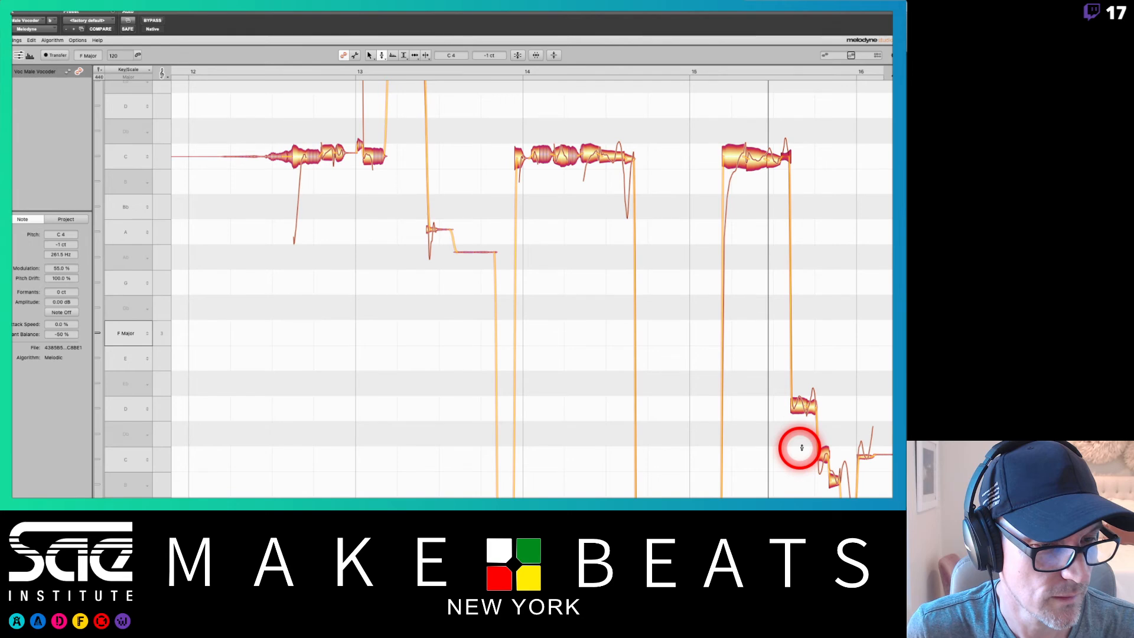
{"action": "left_click_drag", "start_coordinate": [802, 447], "coordinate": [800, 160]}
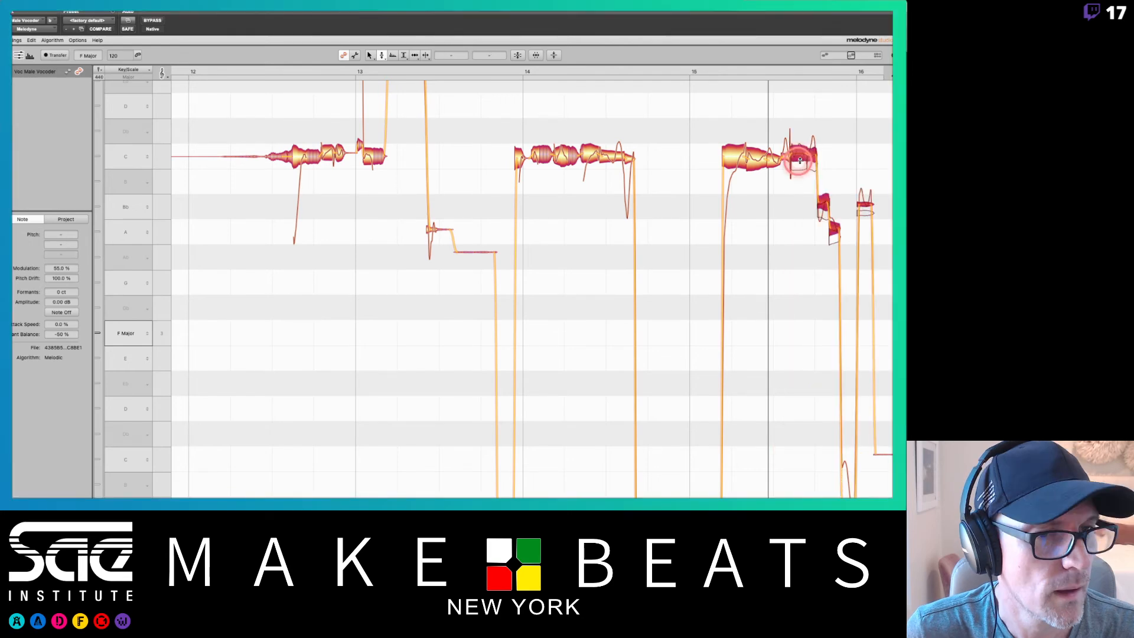
{"action": "left_click", "coordinate": [823, 202]}
{"action": "left_click", "coordinate": [835, 223]}
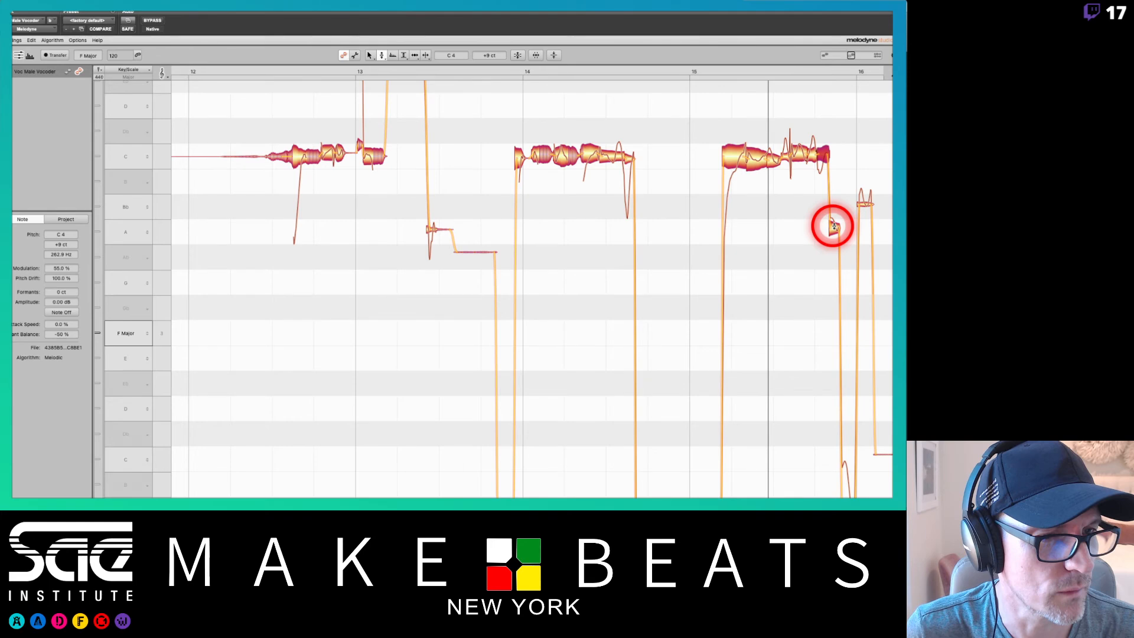
{"action": "left_click_drag", "start_coordinate": [833, 225], "coordinate": [835, 158]}
Raise the short notes around the start of bar 16 to C4 to finish the phrase
{"action": "left_click", "coordinate": [863, 204]}
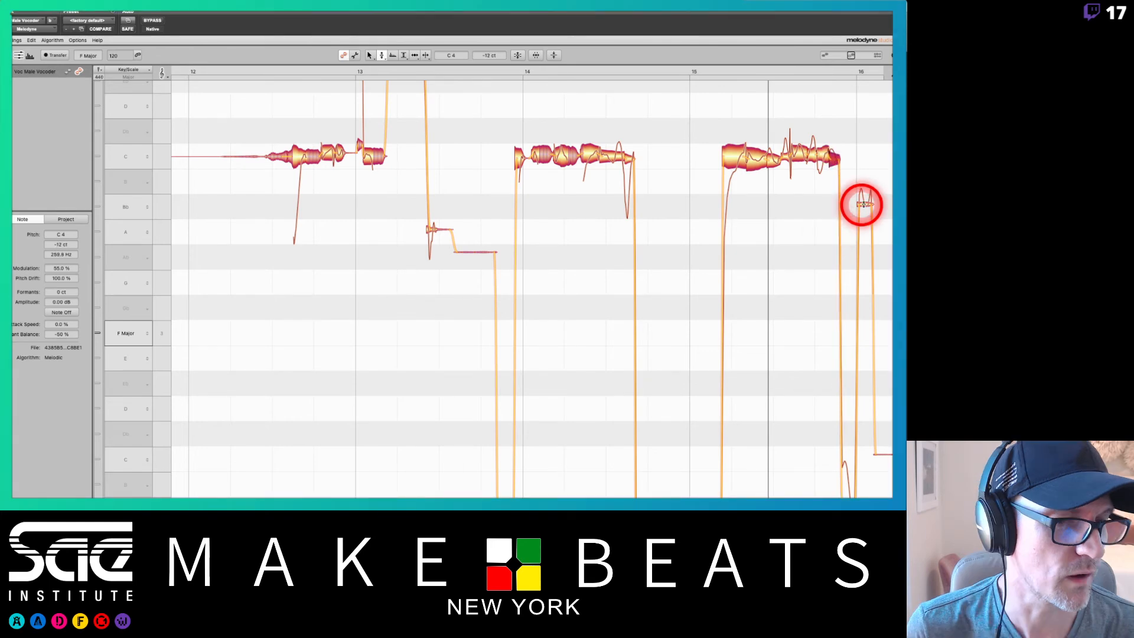
{"action": "left_click_drag", "start_coordinate": [863, 204], "coordinate": [860, 128]}
{"action": "scroll", "coordinate": [860, 129], "scroll_direction": "down", "scroll_amount": 4}
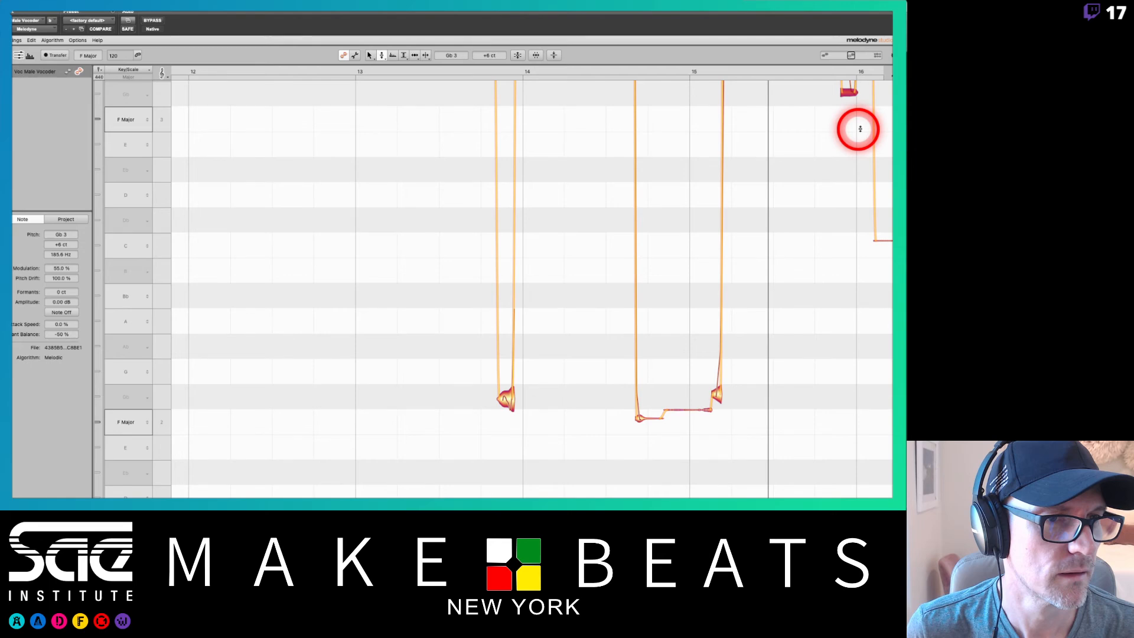
{"action": "key", "text": "super+z"}
{"action": "scroll", "coordinate": [842, 152], "scroll_direction": "right", "scroll_amount": 2}
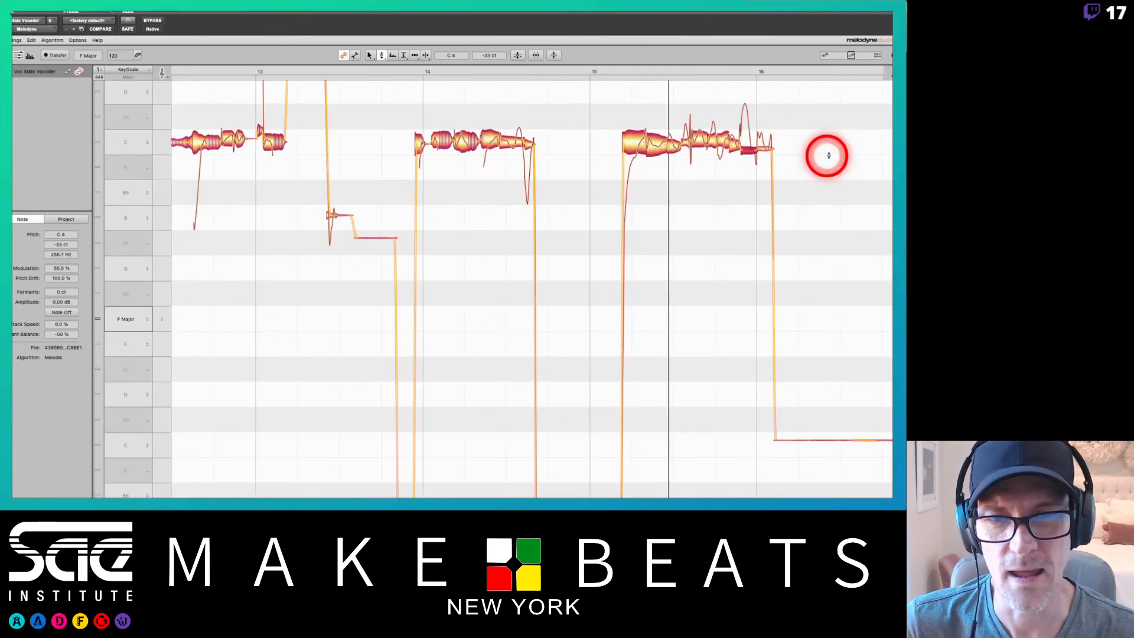
{"action": "scroll", "coordinate": [659, 177], "scroll_direction": "left", "scroll_amount": 1}
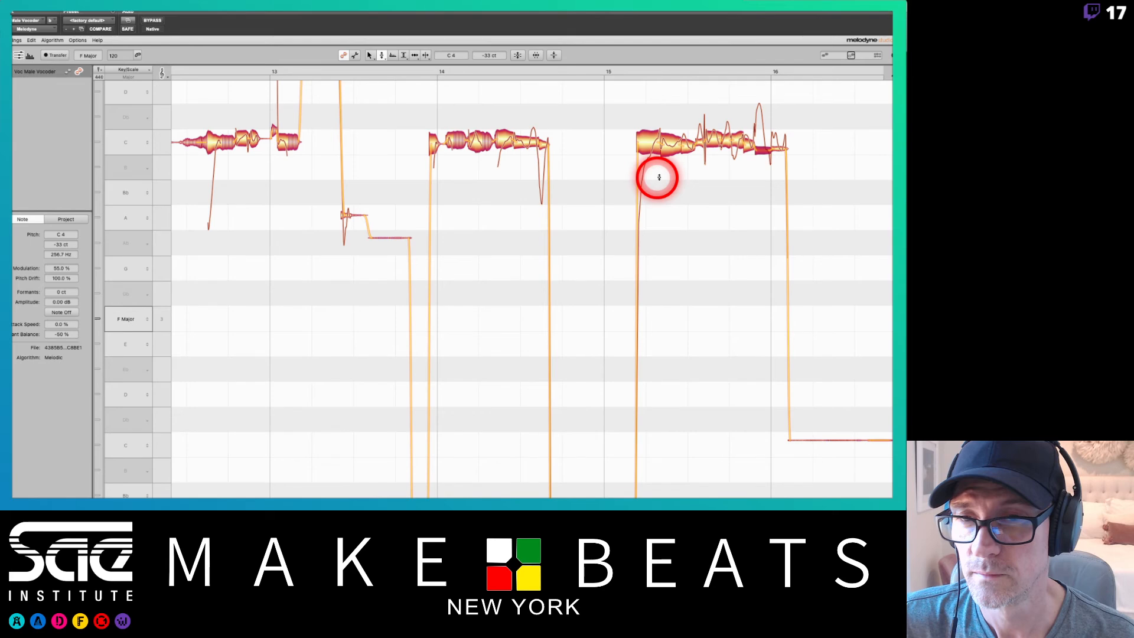
Select all notes of the vocoder vocal and activate the Formant tool
{"action": "scroll", "coordinate": [659, 177], "scroll_direction": "left", "scroll_amount": 2}
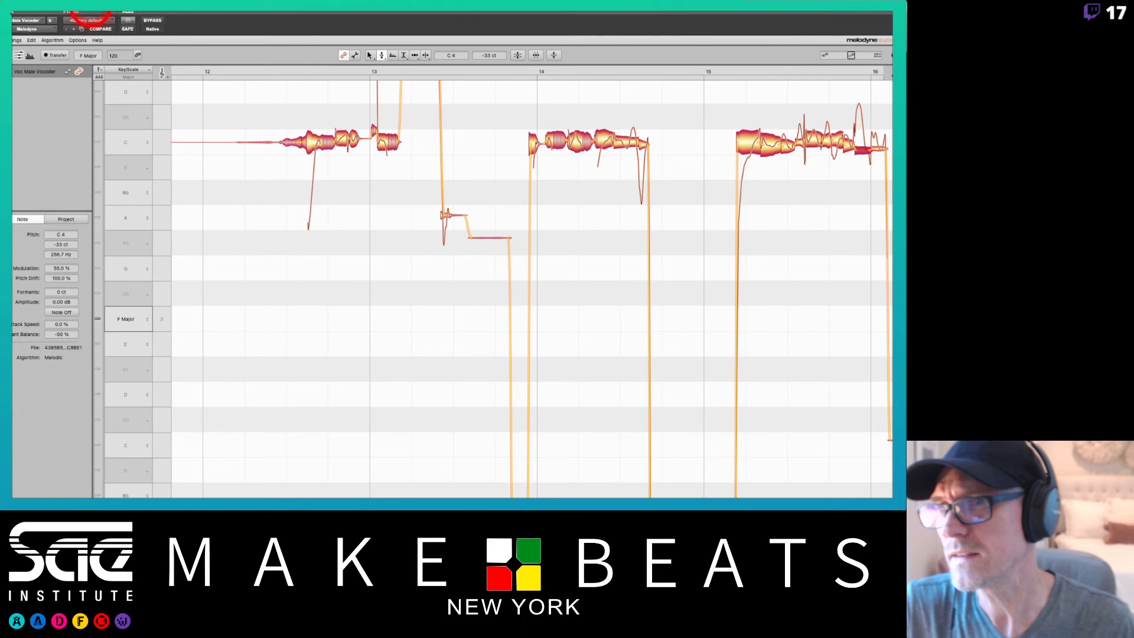
{"action": "scroll", "coordinate": [390, 195], "scroll_direction": "up", "scroll_amount": 4}
{"action": "right_click", "coordinate": [391, 189]}
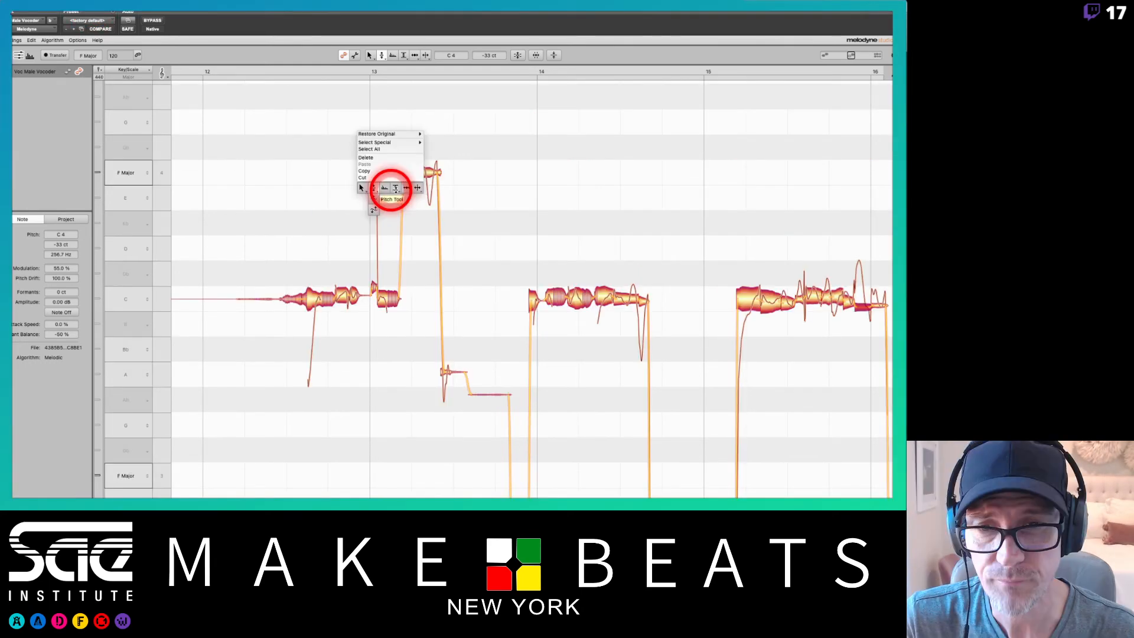
{"action": "left_click", "coordinate": [361, 193]}
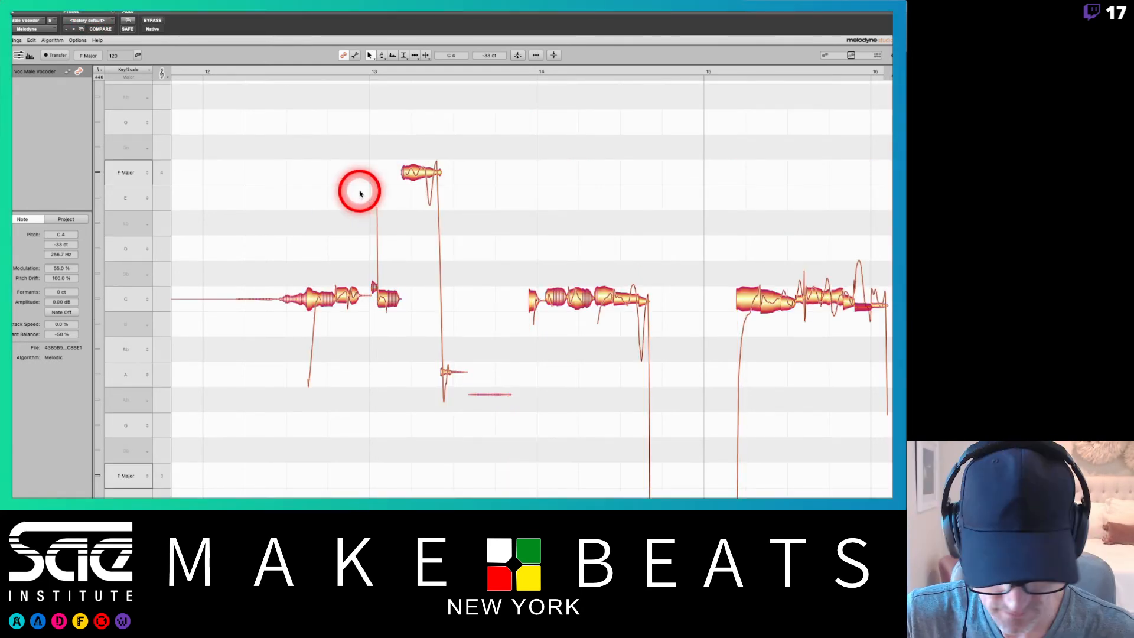
{"action": "left_click", "coordinate": [360, 193]}
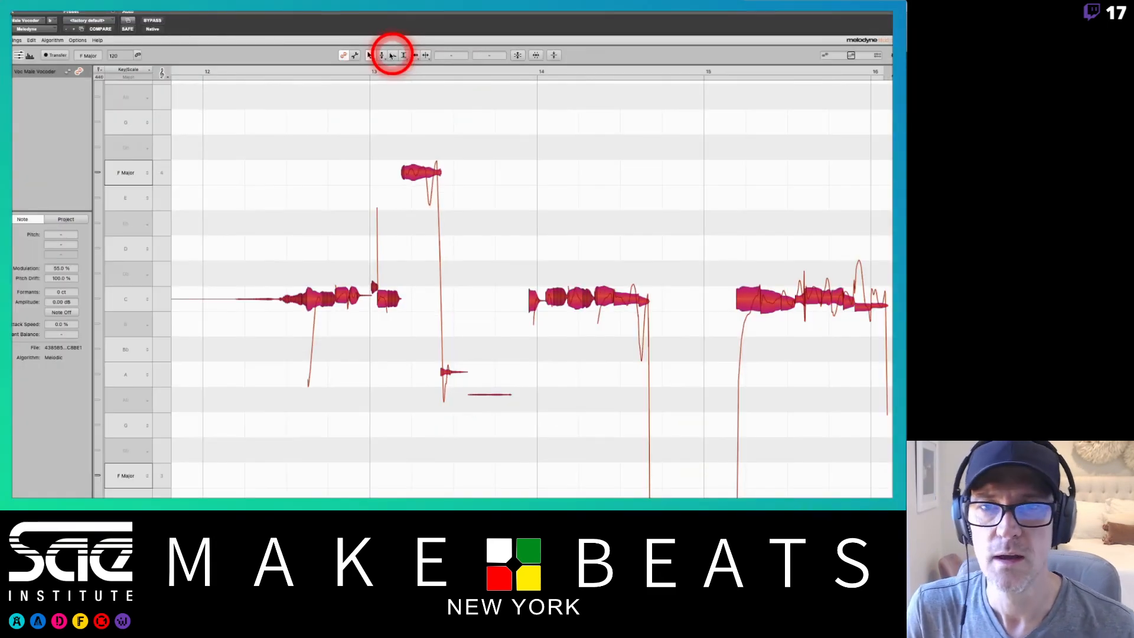
{"action": "left_click", "coordinate": [392, 55]}
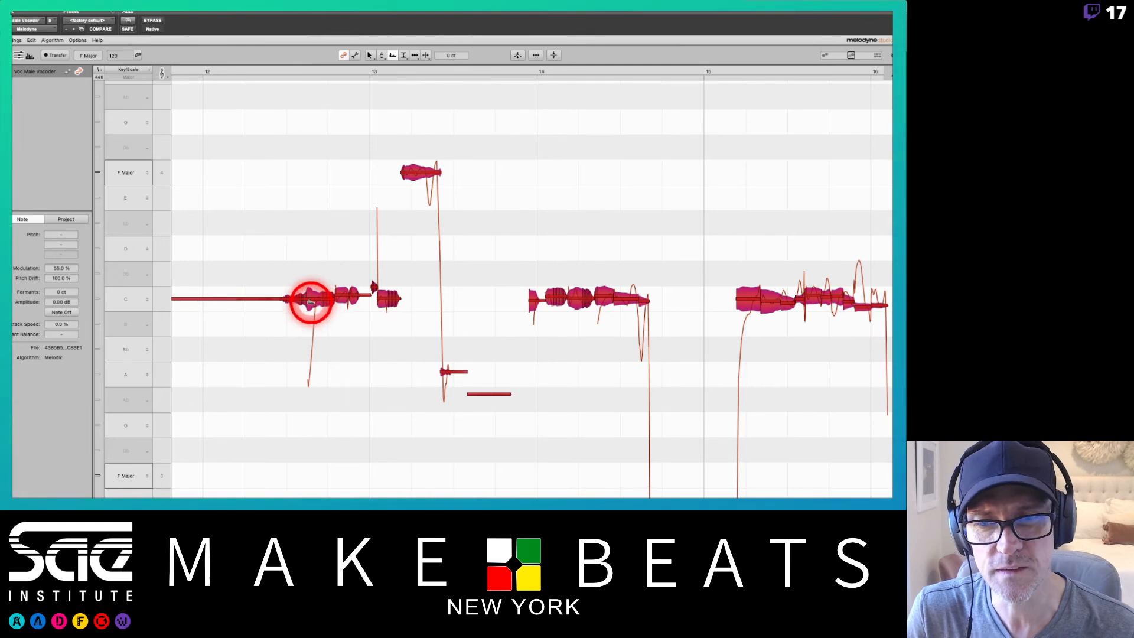
Lower the formants of all selected notes to -312 ct and audition the vocal from bar 12
{"action": "left_click_drag", "start_coordinate": [311, 301], "coordinate": [317, 325]}
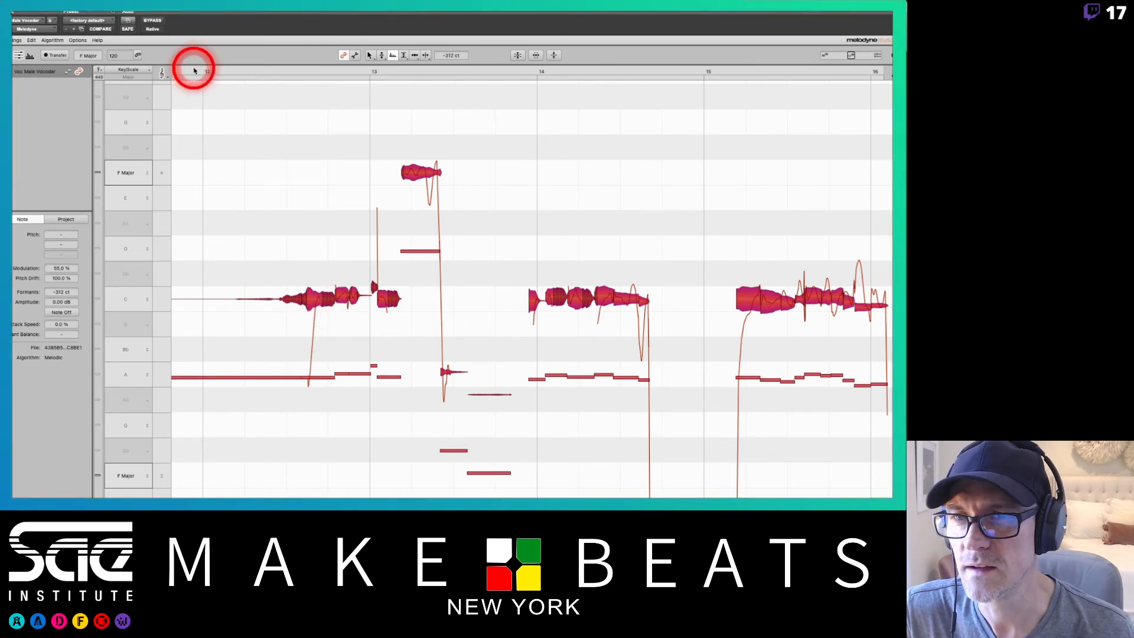
{"action": "left_click", "coordinate": [195, 71]}
{"action": "left_click", "coordinate": [300, 215]}
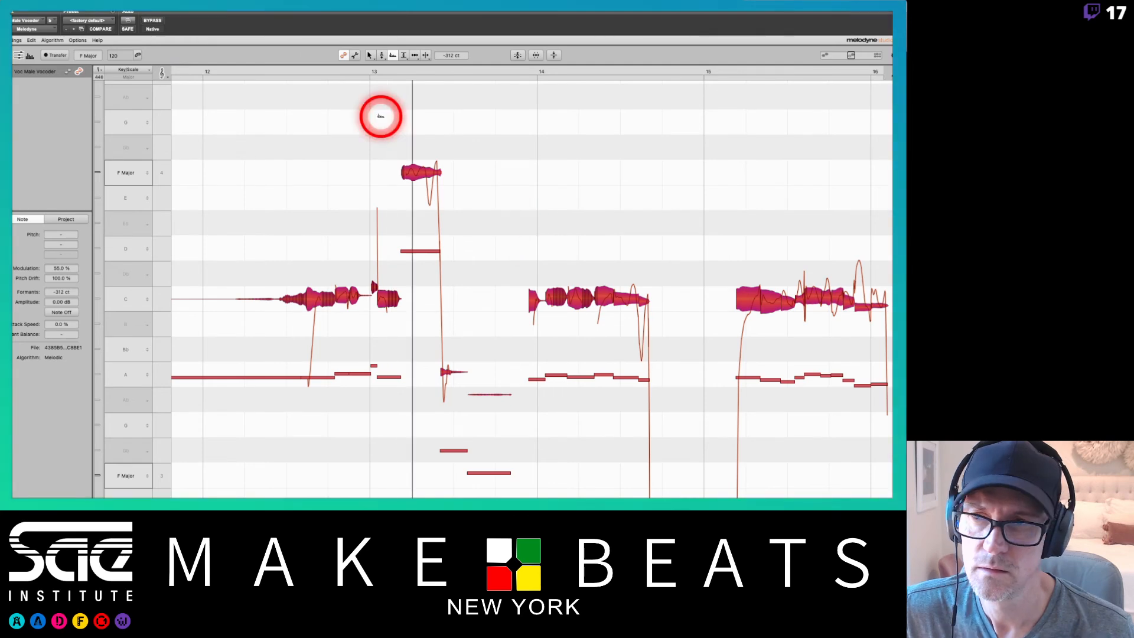
Raise the formants of all selected notes to +104 ct and audition the vocal from bar 12
{"action": "left_click_drag", "start_coordinate": [312, 300], "coordinate": [313, 191]}
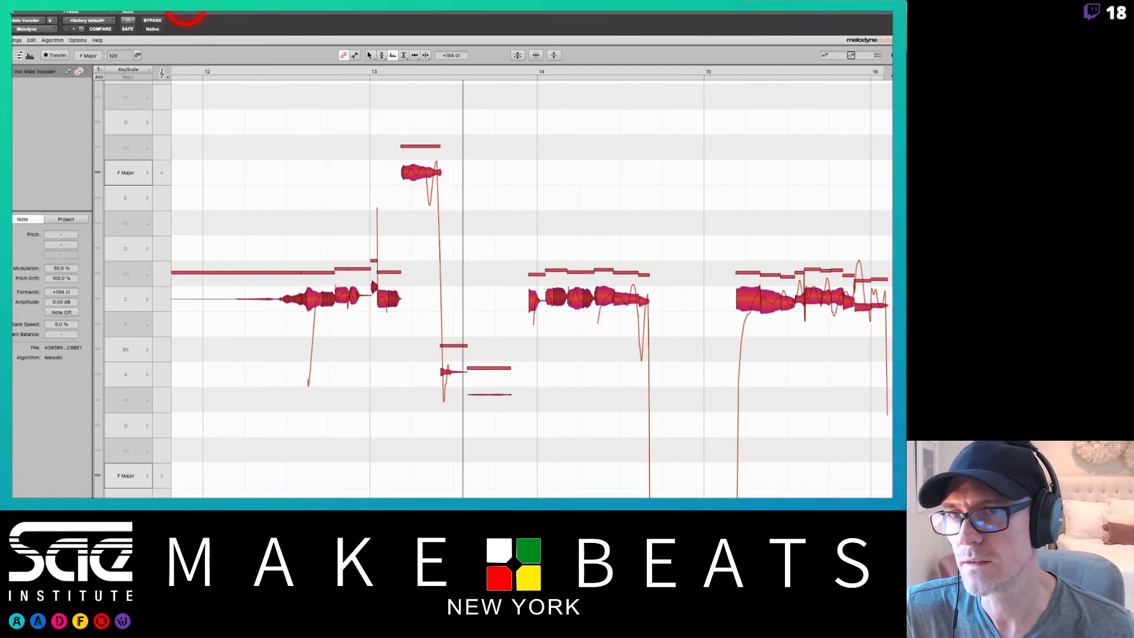
{"action": "left_click_drag", "start_coordinate": [184, 7], "coordinate": [394, 7]}
{"action": "left_click", "coordinate": [193, 288]}
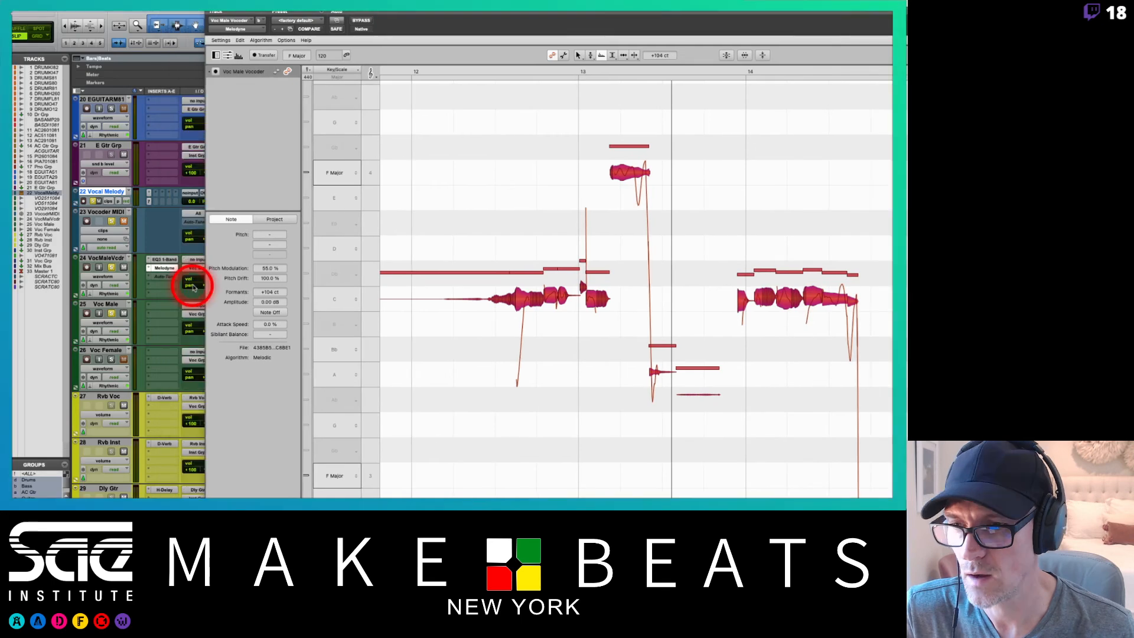
{"action": "left_click", "coordinate": [456, 37]}
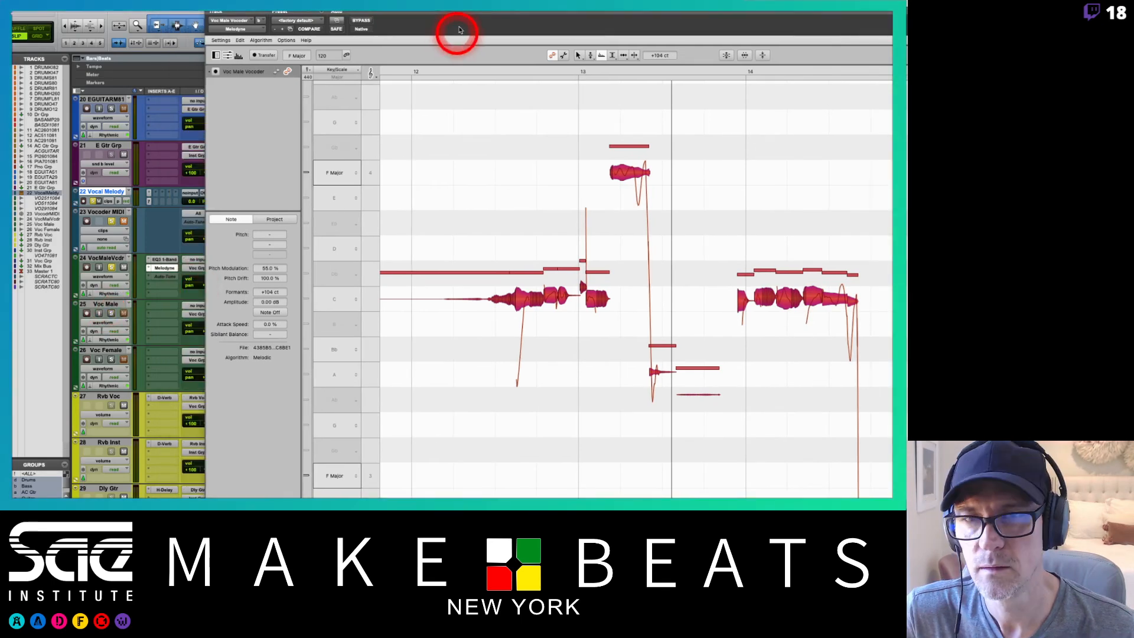
{"action": "left_click_drag", "start_coordinate": [456, 14], "coordinate": [254, 12]}
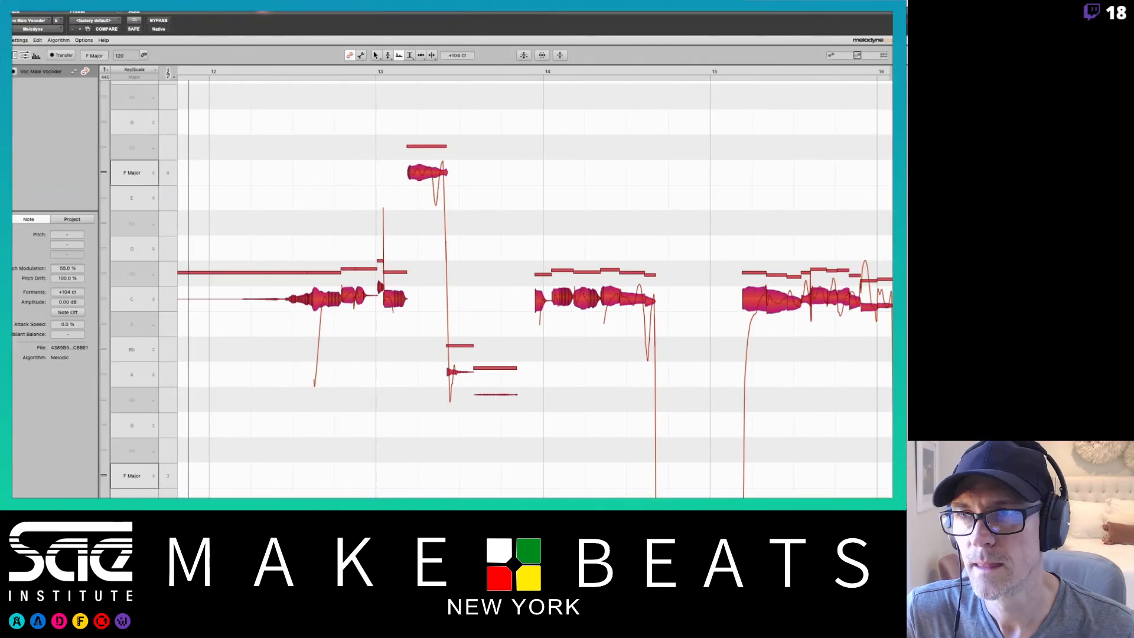
{"action": "left_click", "coordinate": [289, 68]}
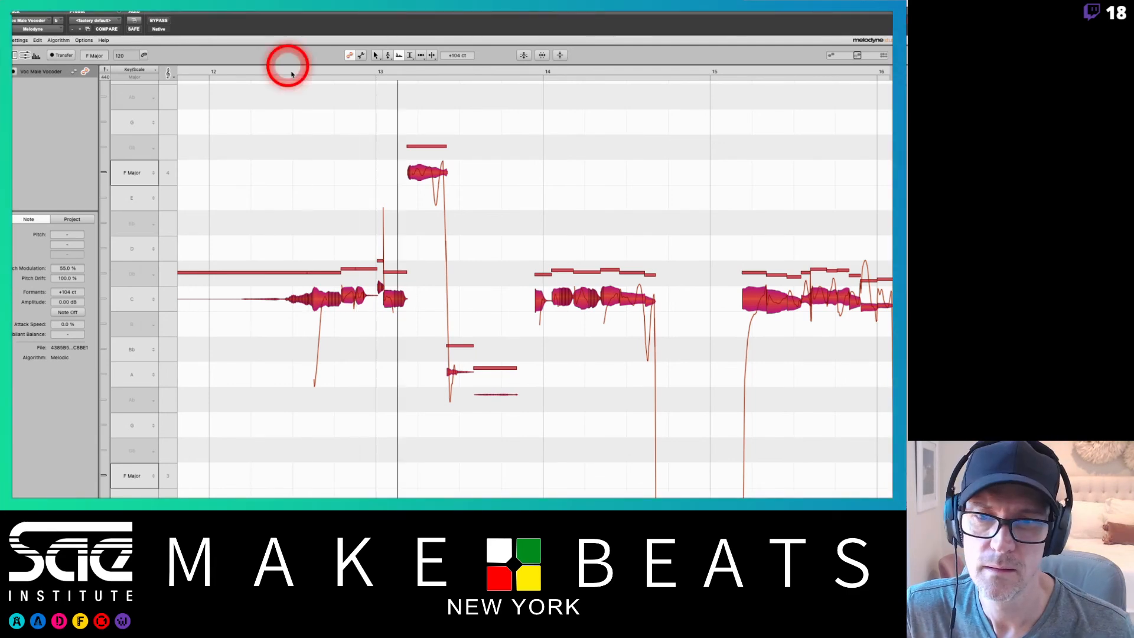
{"action": "left_click", "coordinate": [407, 216]}
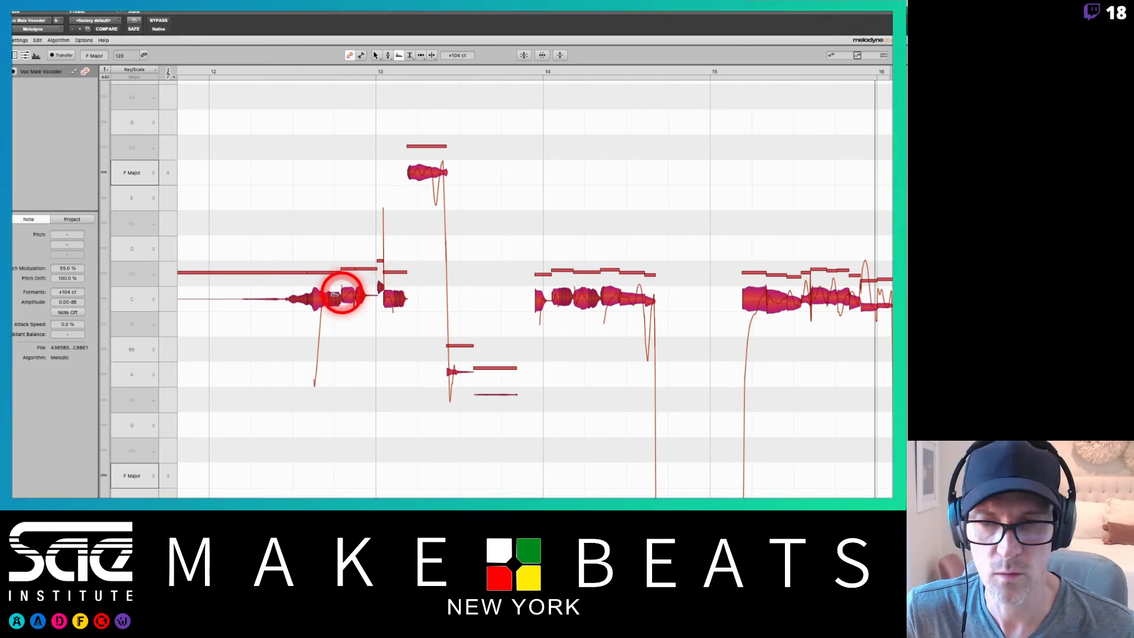
Lower the formants of all selected notes to -198 ct and further to -247 ct while listening
{"action": "left_click_drag", "start_coordinate": [323, 296], "coordinate": [315, 378]}
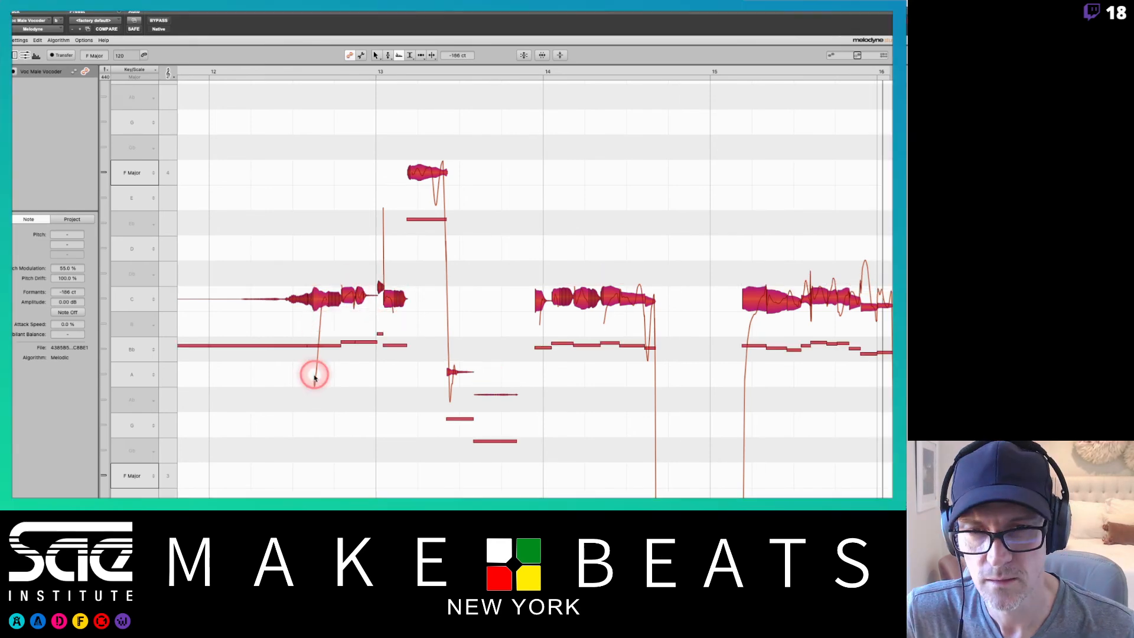
{"action": "mouse_move", "coordinate": [316, 305]}
{"action": "left_mouse_down"}
{"action": "mouse_move", "coordinate": [314, 320]}
{"action": "mouse_move", "coordinate": [317, 308]}
{"action": "left_mouse_up"}
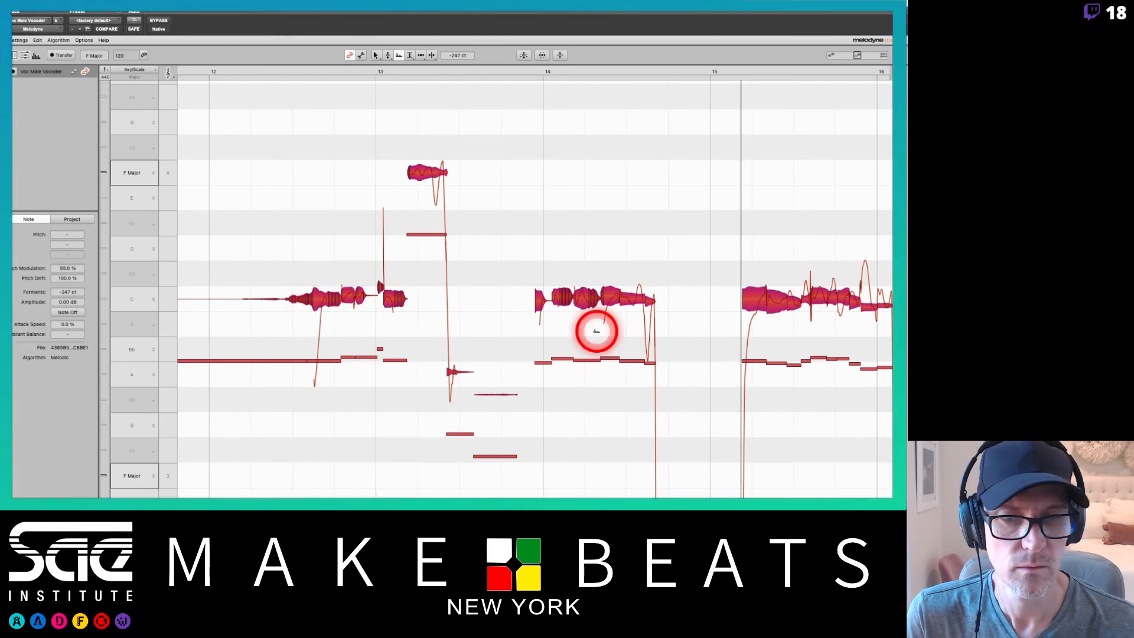
{"action": "scroll", "coordinate": [597, 330], "scroll_direction": "down", "scroll_amount": 5}
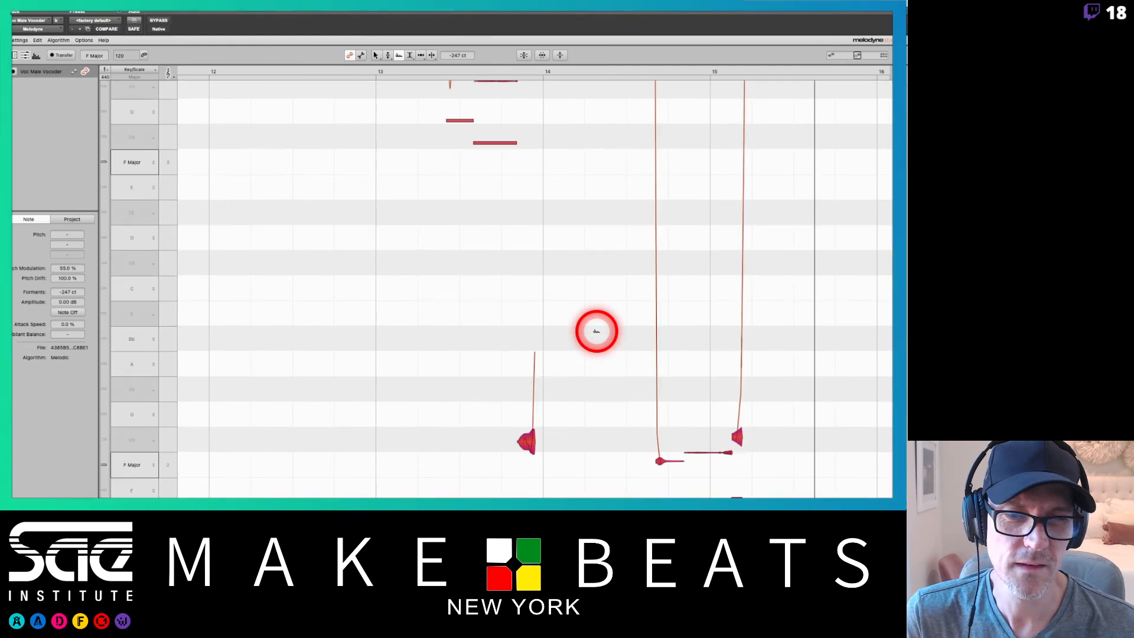
{"action": "scroll", "coordinate": [597, 330], "scroll_direction": "up", "scroll_amount": 3}
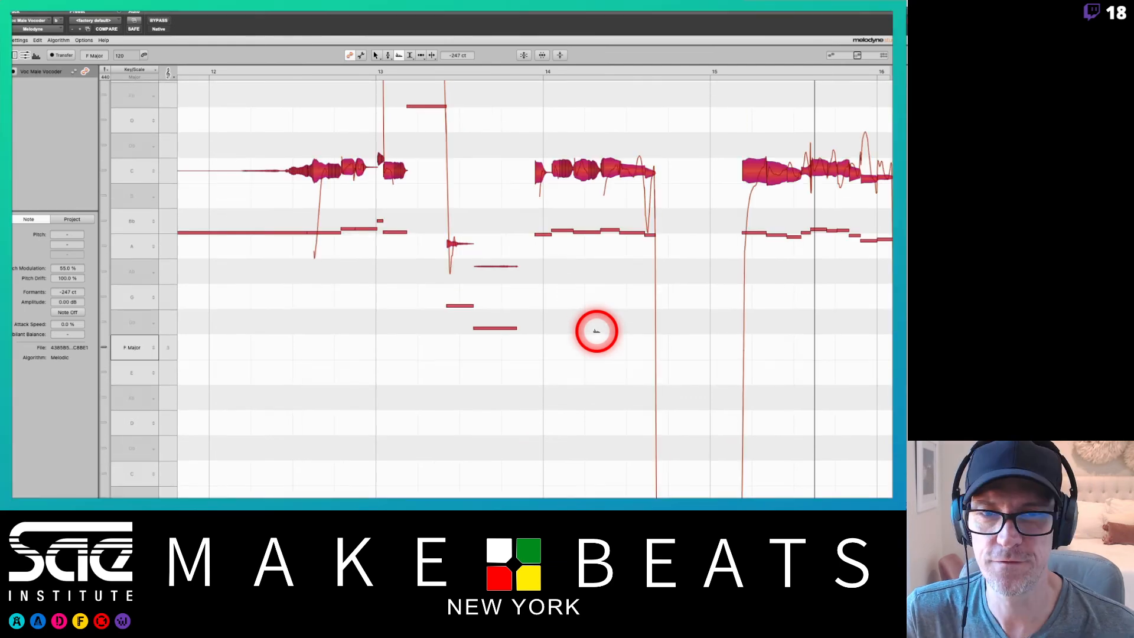
{"action": "scroll", "coordinate": [596, 330], "scroll_direction": "up", "scroll_amount": 1}
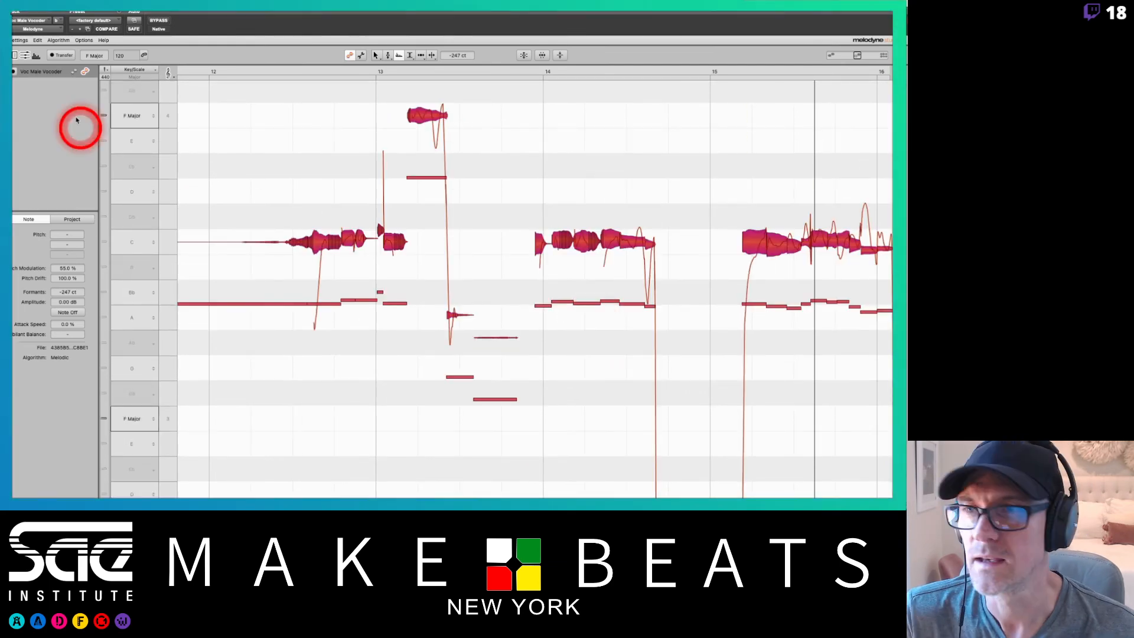
Set the formants of all selected notes to -15 ct and close the Melodyne window
{"action": "left_click", "coordinate": [326, 174]}
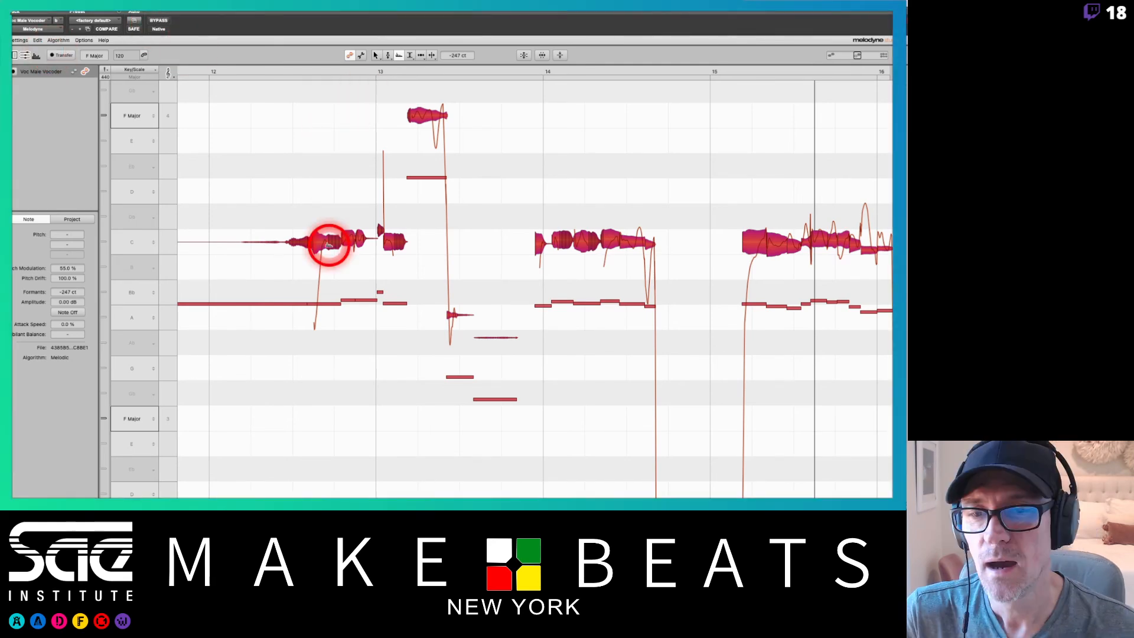
{"action": "left_click_drag", "start_coordinate": [329, 243], "coordinate": [319, 183]}
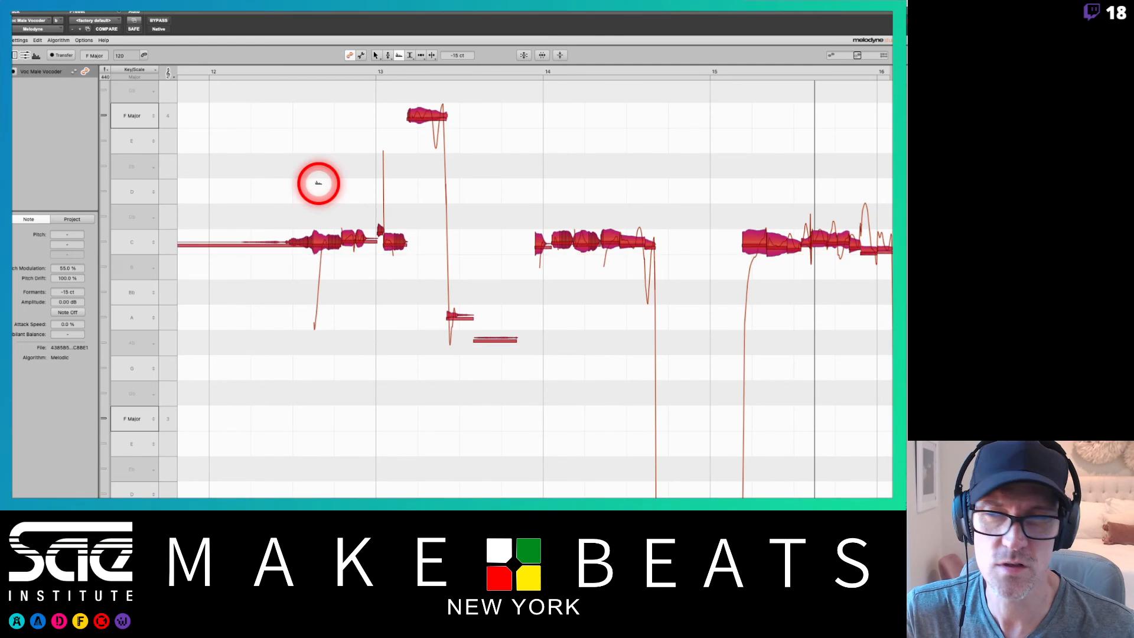
{"action": "left_click", "coordinate": [17, 20]}
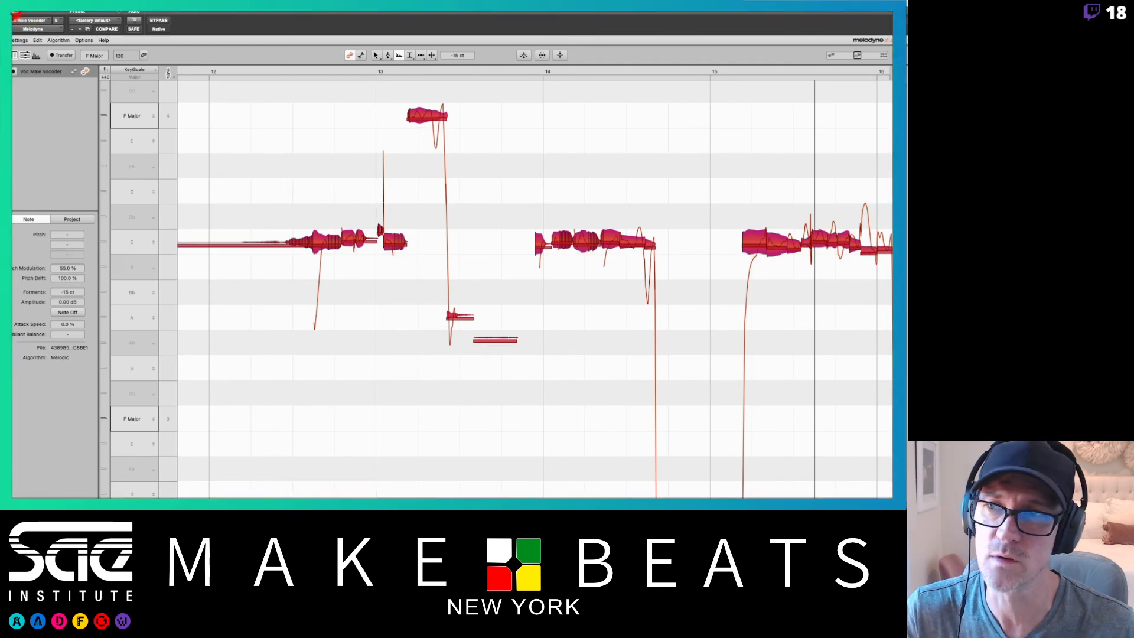
{"action": "left_click", "coordinate": [540, 239]}
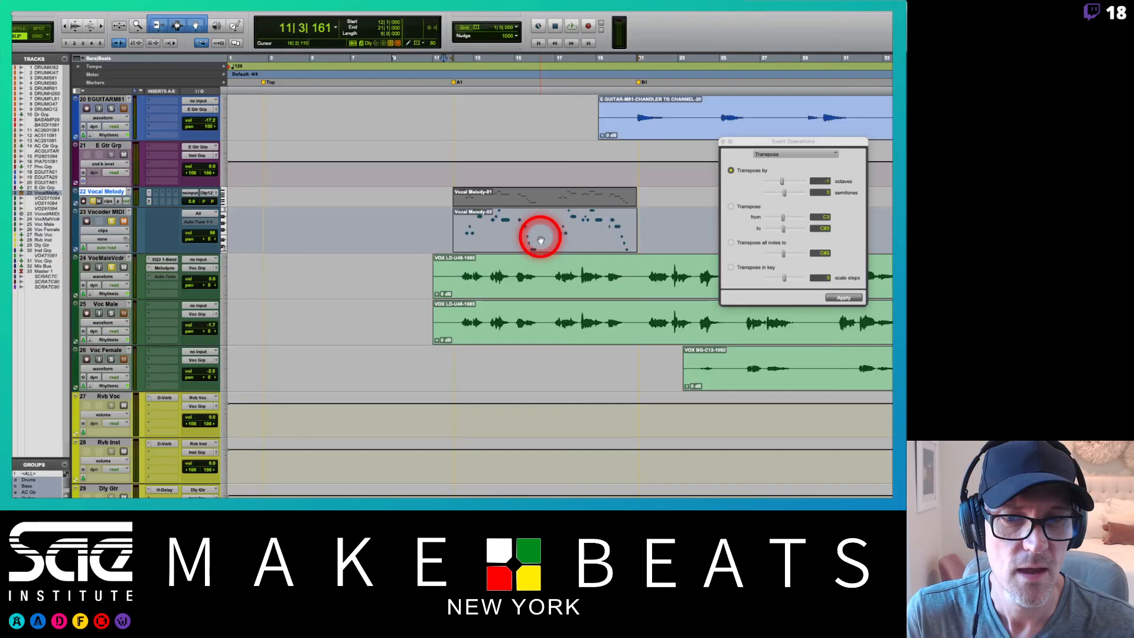
Turn off solo on the VocMaleVcdr, Vocoder MIDI and Vocal Melody tracks and lower the VocMaleVcdr track's volume
{"action": "left_click", "coordinate": [110, 274]}
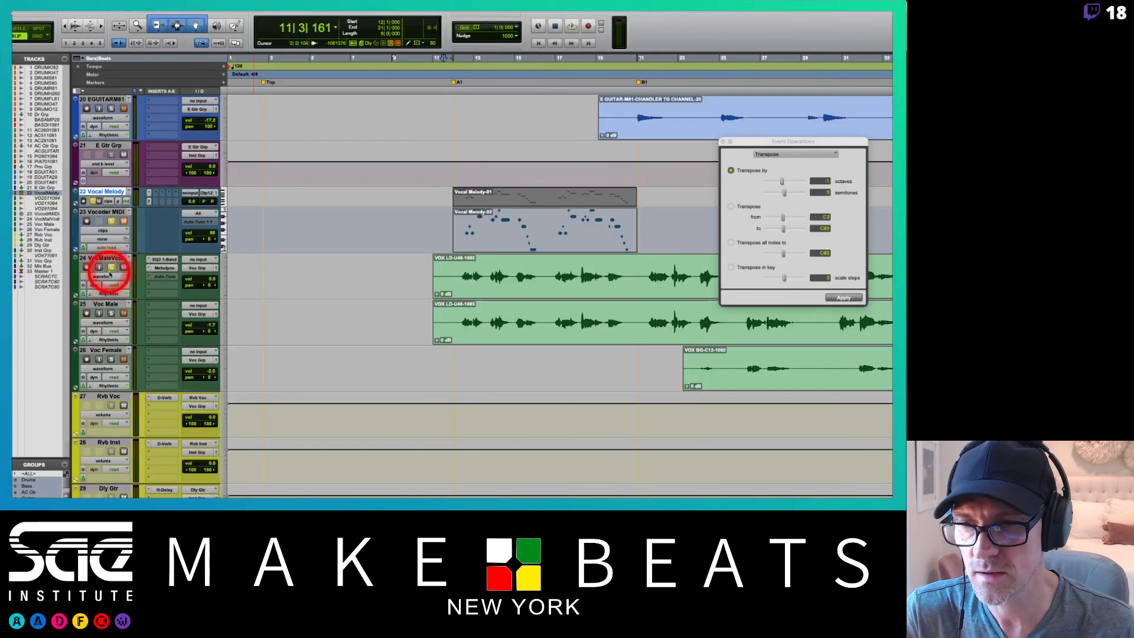
{"action": "left_click", "coordinate": [110, 220]}
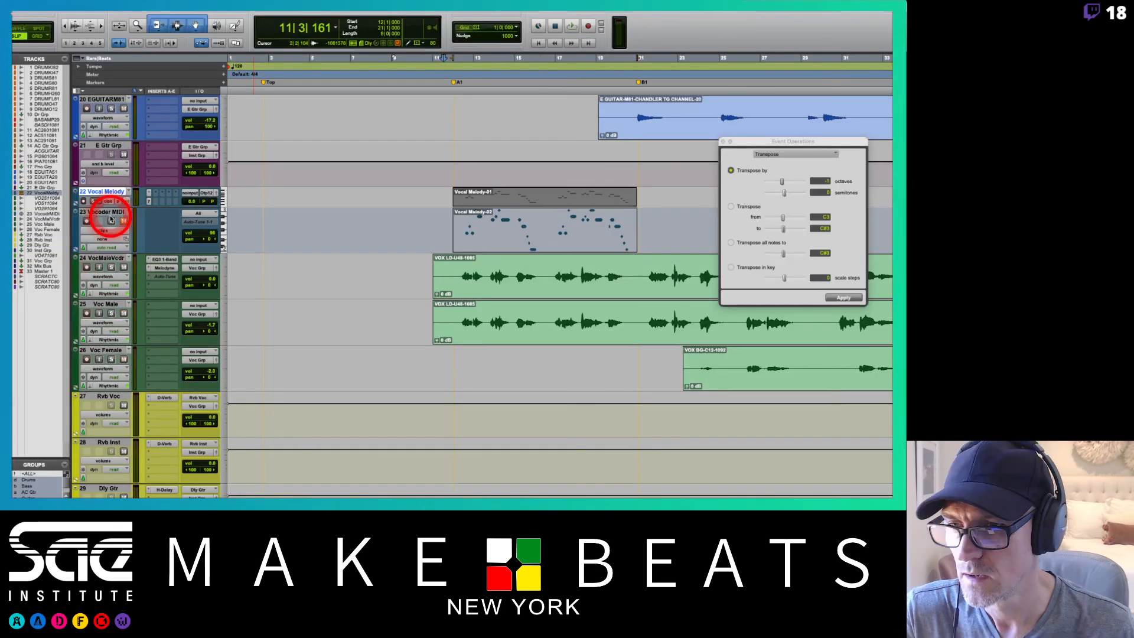
{"action": "left_click", "coordinate": [99, 201]}
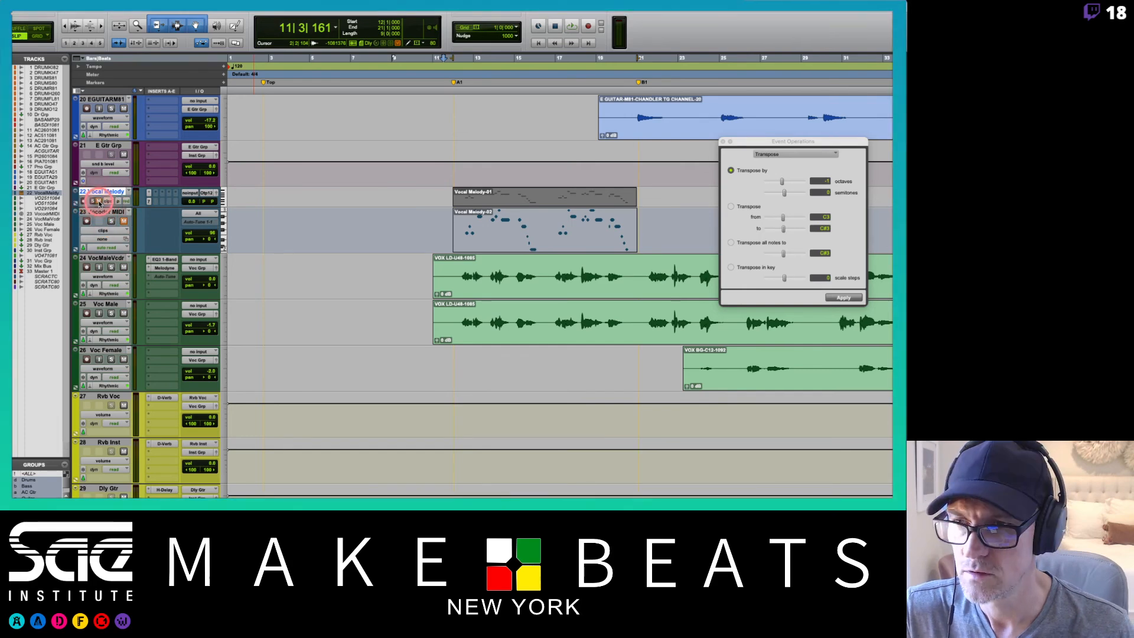
{"action": "left_click", "coordinate": [328, 324]}
{"action": "left_click_drag", "start_coordinate": [210, 281], "coordinate": [211, 288]}
Insert an EQ3 7-Band in the empty slot below Auto-Tune on the VocMaleVcdr track
{"action": "left_click", "coordinate": [152, 276]}
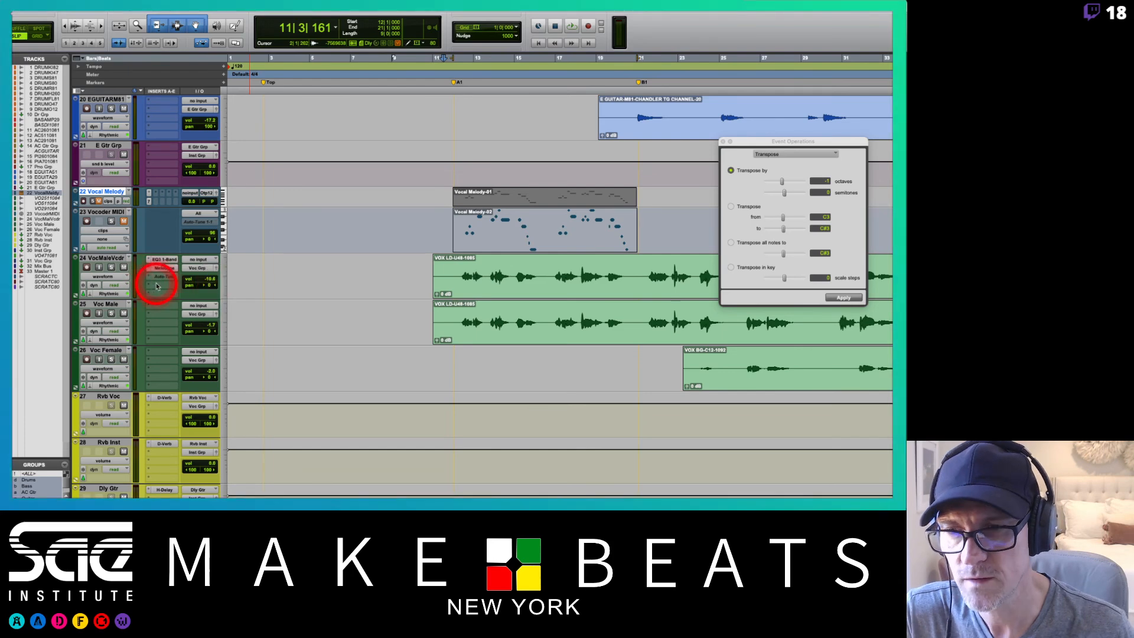
{"action": "left_click", "coordinate": [157, 284]}
{"action": "left_click_drag", "start_coordinate": [156, 286], "coordinate": [288, 164]}
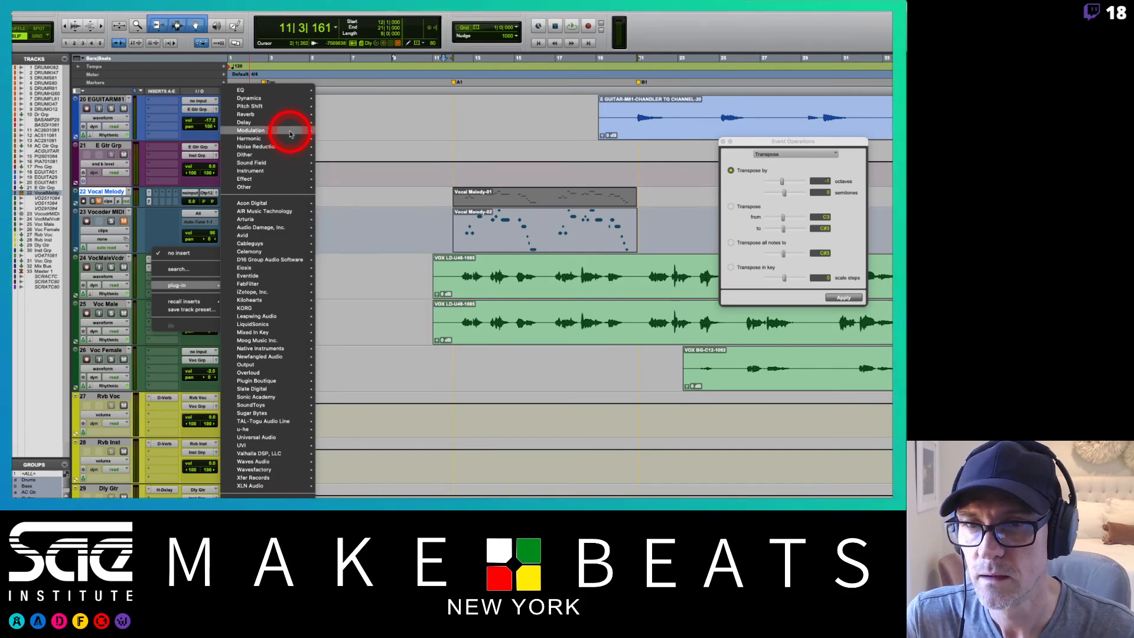
{"action": "mouse_move", "coordinate": [287, 132]}
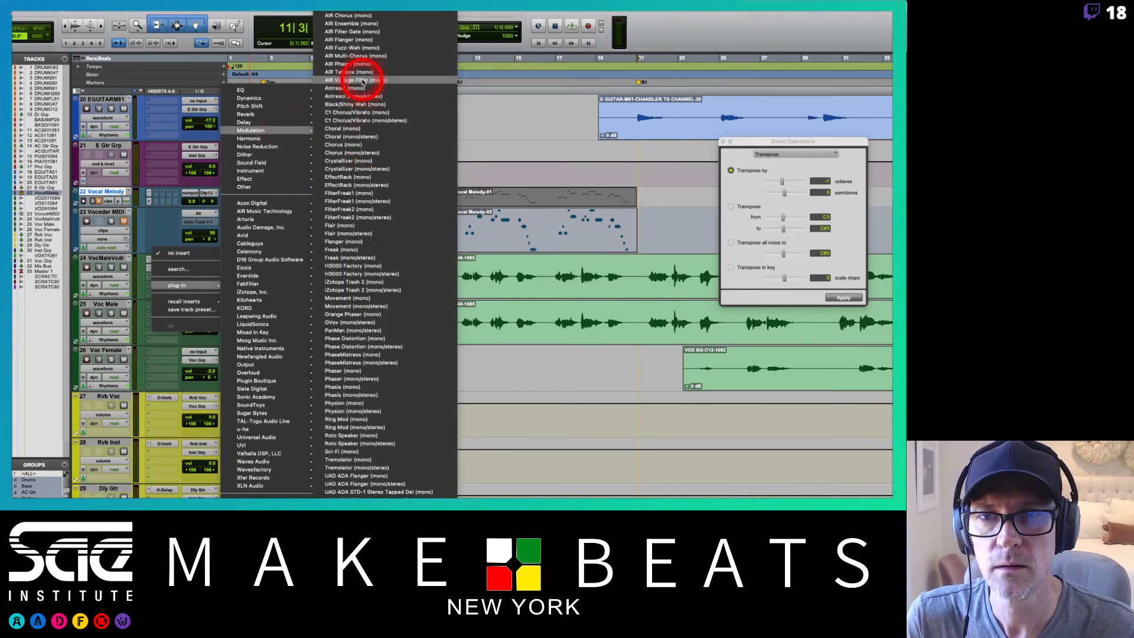
{"action": "mouse_move", "coordinate": [299, 97]}
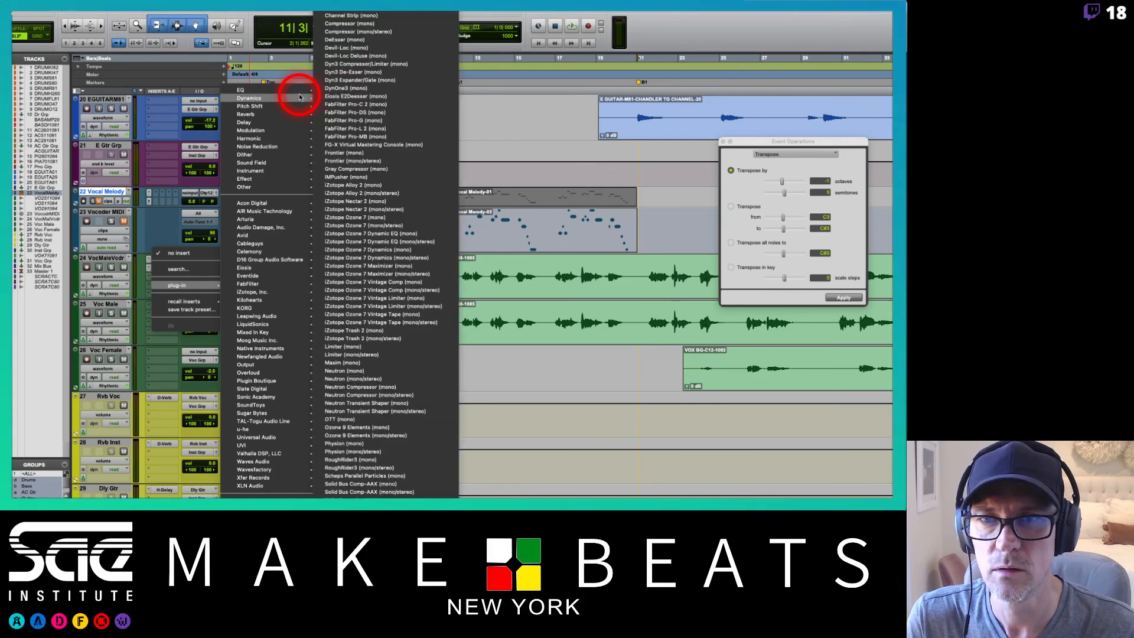
{"action": "key", "text": "Escape"}
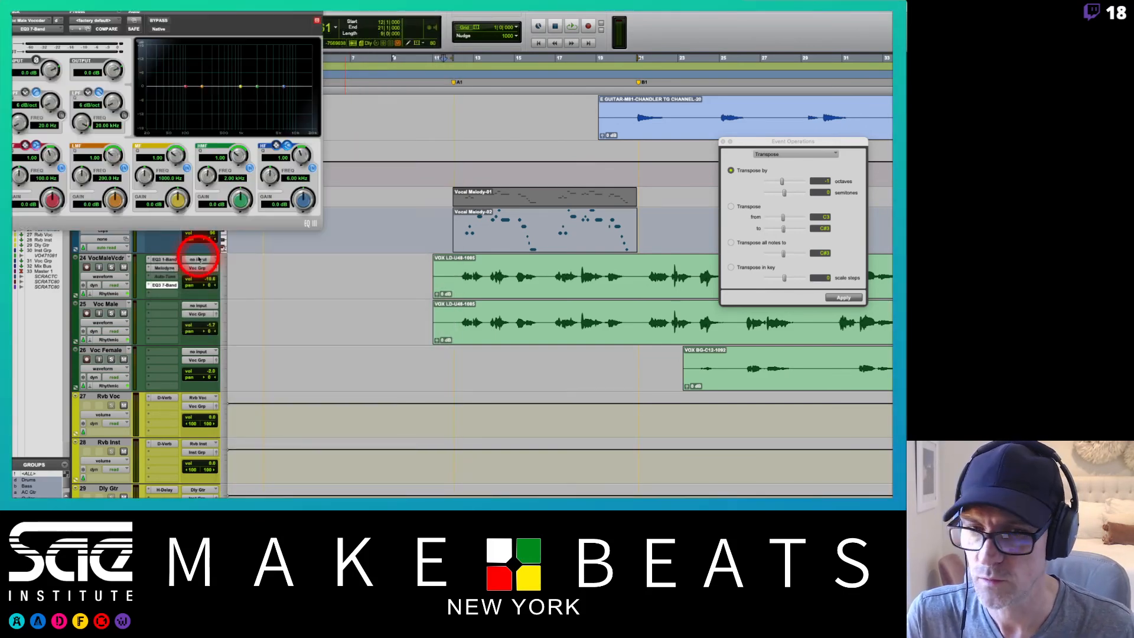
Replace the VocMaleVcdr track's EQ3 7-Band with an EQ3 1-Band set to a 6 dB/oct low-pass at about 2.92 kHz
{"action": "left_click", "coordinate": [149, 286]}
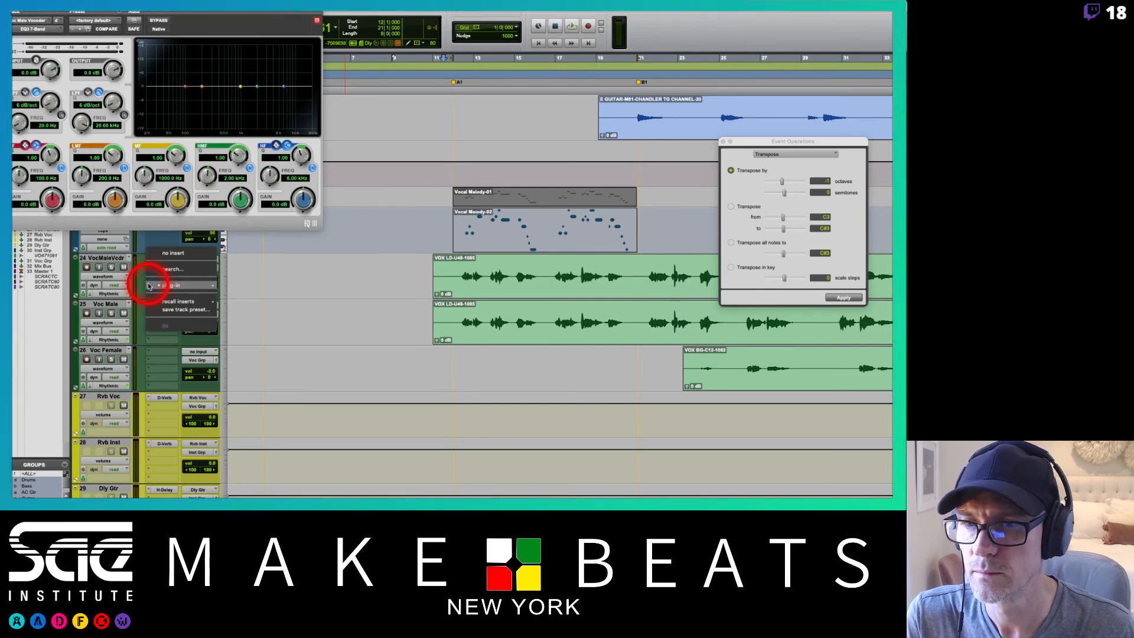
{"action": "mouse_move", "coordinate": [172, 285]}
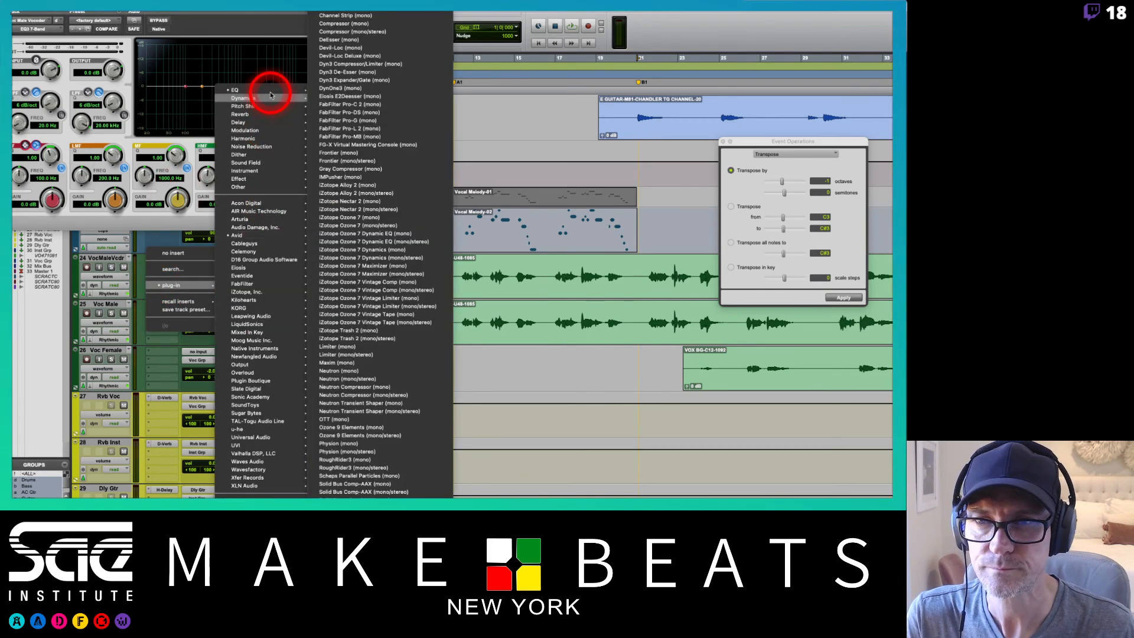
{"action": "left_click", "coordinate": [343, 72]}
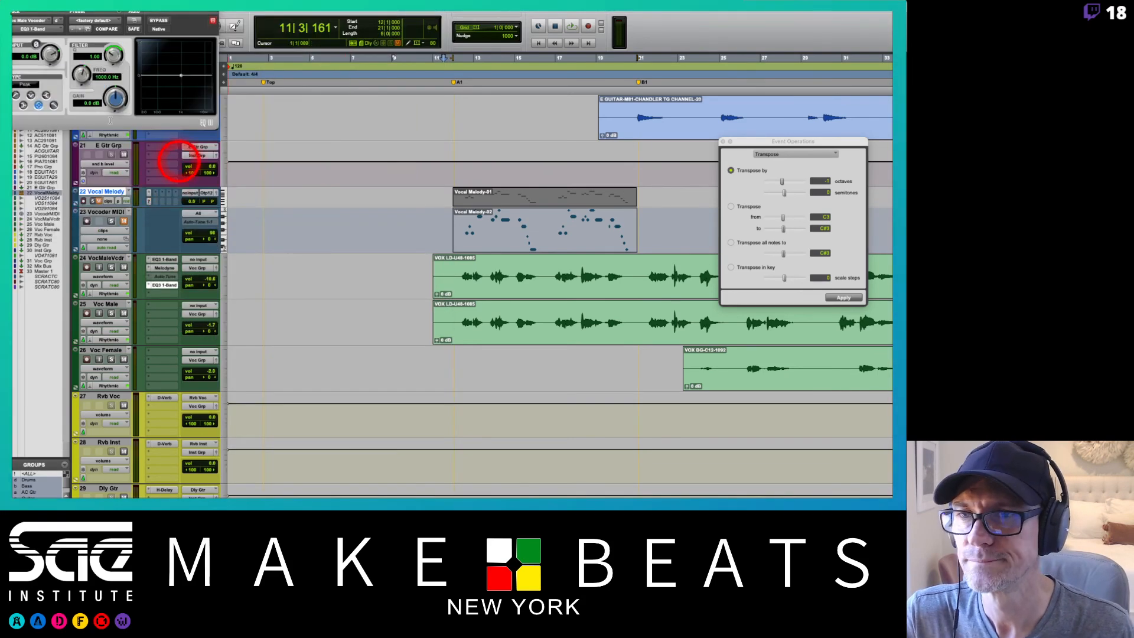
{"action": "left_click", "coordinate": [54, 105]}
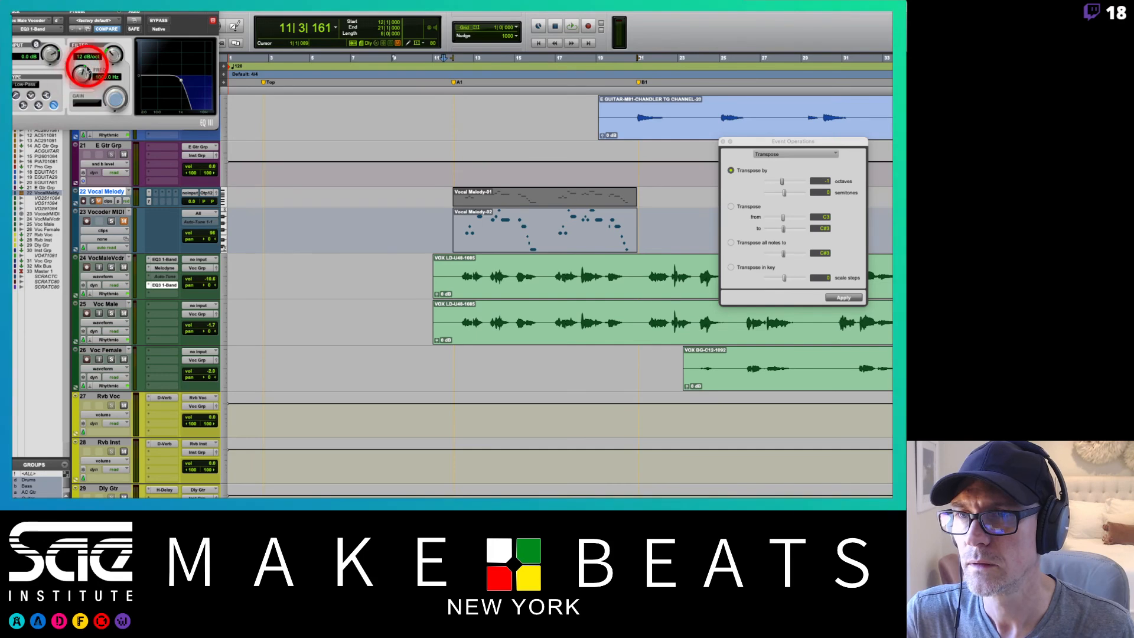
{"action": "left_click_drag", "start_coordinate": [81, 74], "coordinate": [79, 69]}
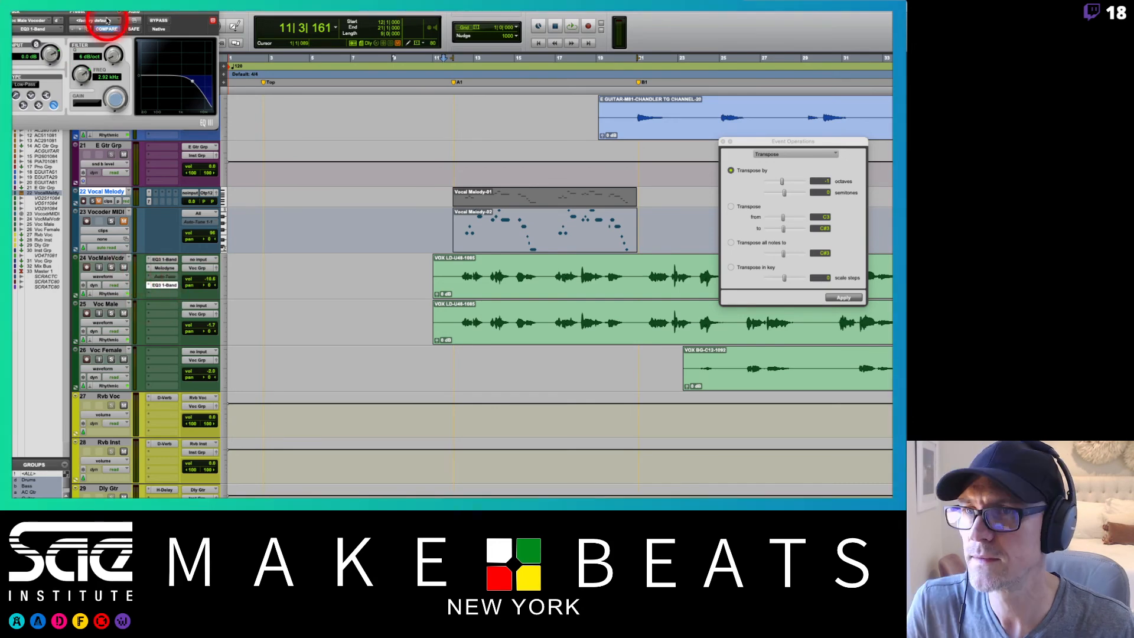
Show the Sends A-E column in the Edit window and raise the VocMaleVcdr track's Rvb Voc send to about +1.5 dB
{"action": "left_click_drag", "start_coordinate": [104, 13], "coordinate": [418, 75]}
{"action": "left_click", "coordinate": [83, 95]}
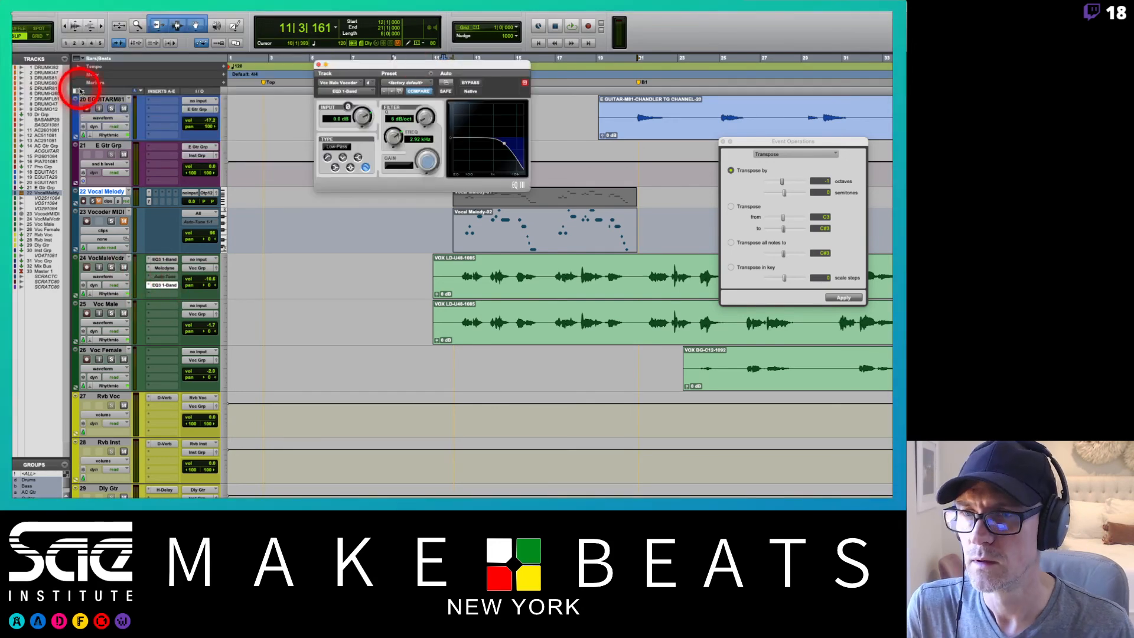
{"action": "left_click", "coordinate": [81, 93]}
{"action": "left_click_drag", "start_coordinate": [76, 165], "coordinate": [73, 147]}
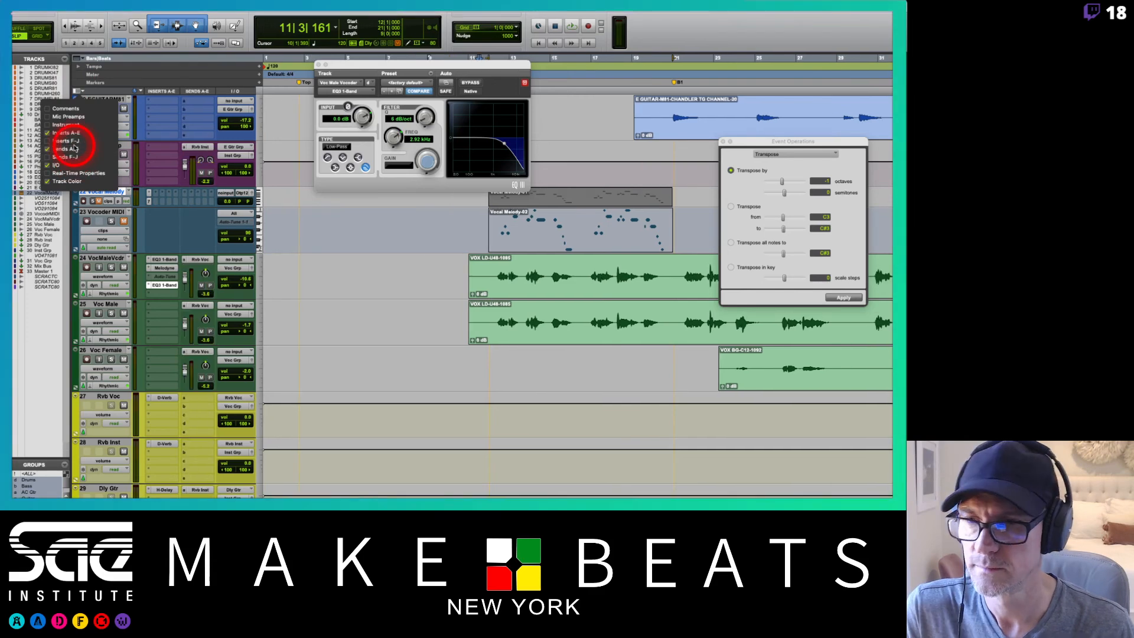
{"action": "left_click", "coordinate": [175, 272]}
{"action": "left_click", "coordinate": [184, 278]}
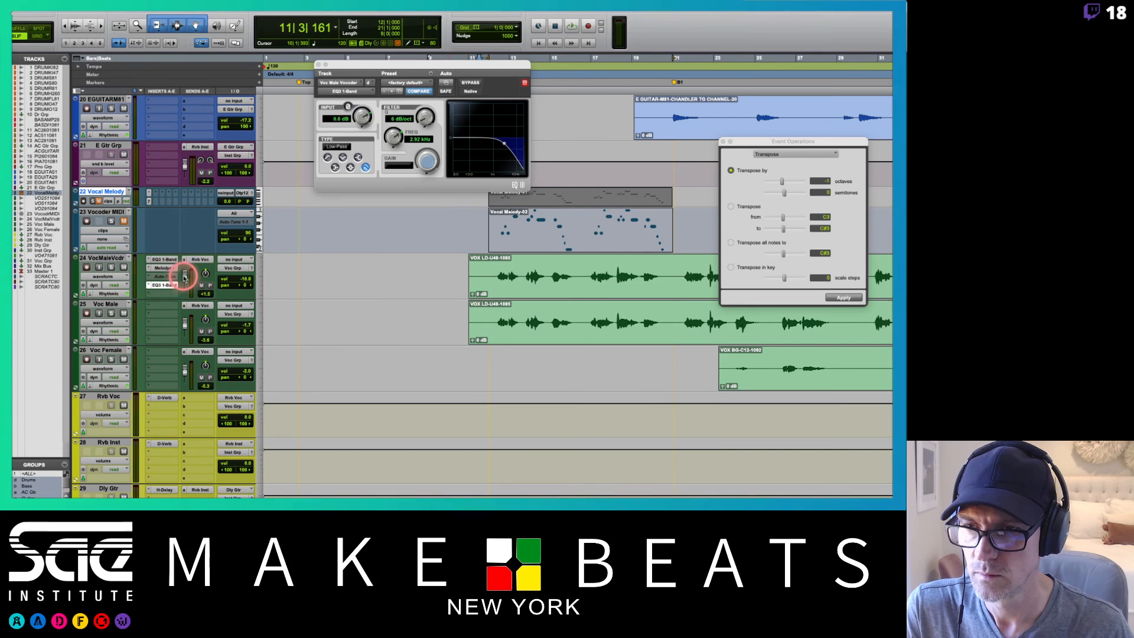
Play the section from the A1 marker and raise the VocMaleVcdr track's volume in the mix
{"action": "left_click", "coordinate": [249, 285]}
{"action": "left_click", "coordinate": [433, 183]}
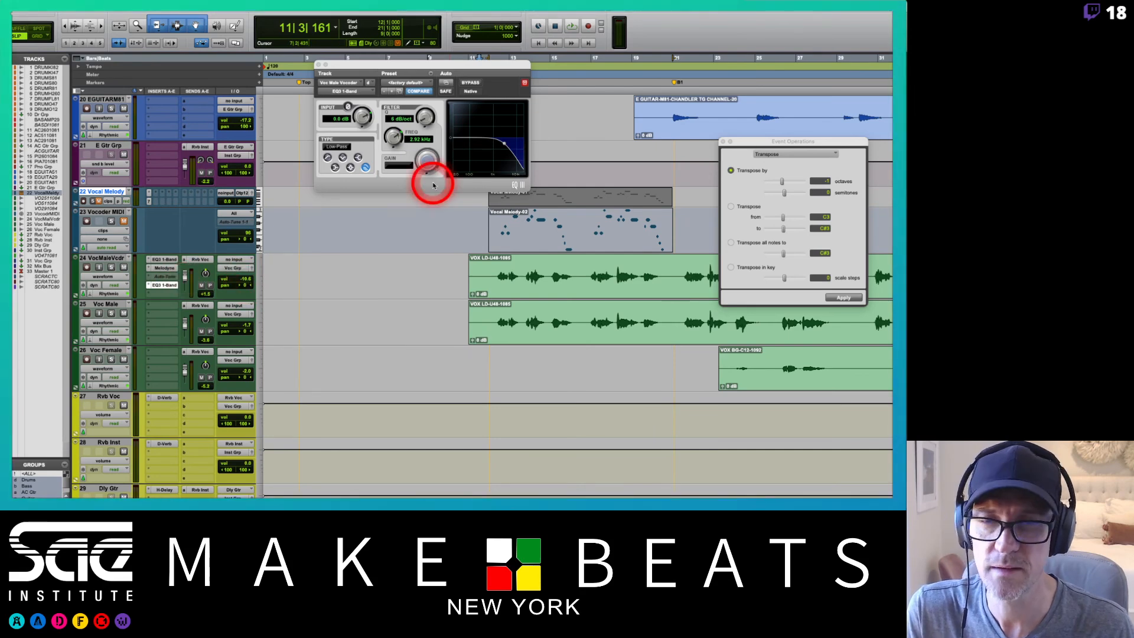
{"action": "key", "text": "space"}
{"action": "left_click", "coordinate": [398, 126]}
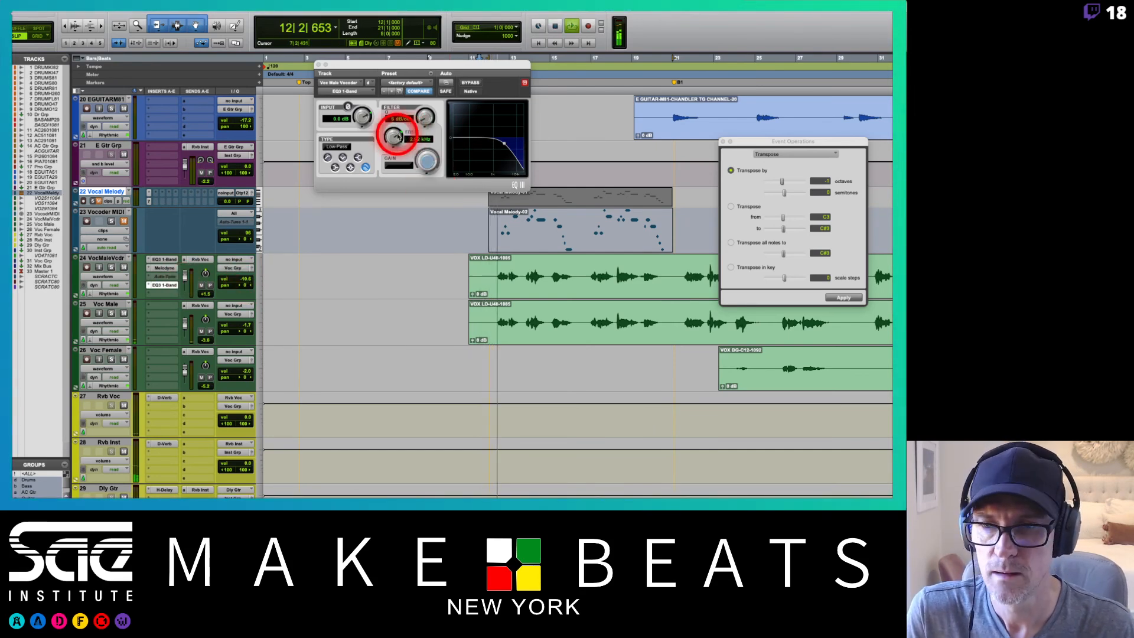
{"action": "left_click", "coordinate": [279, 232]}
{"action": "left_click", "coordinate": [247, 279]}
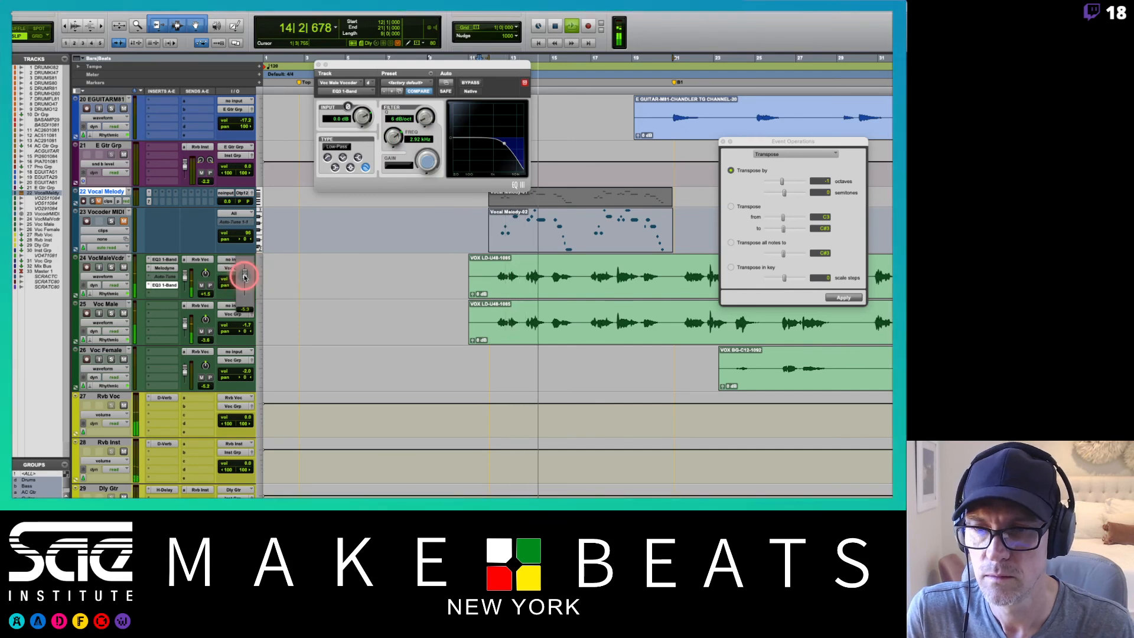
{"action": "left_click_drag", "start_coordinate": [247, 279], "coordinate": [245, 277]}
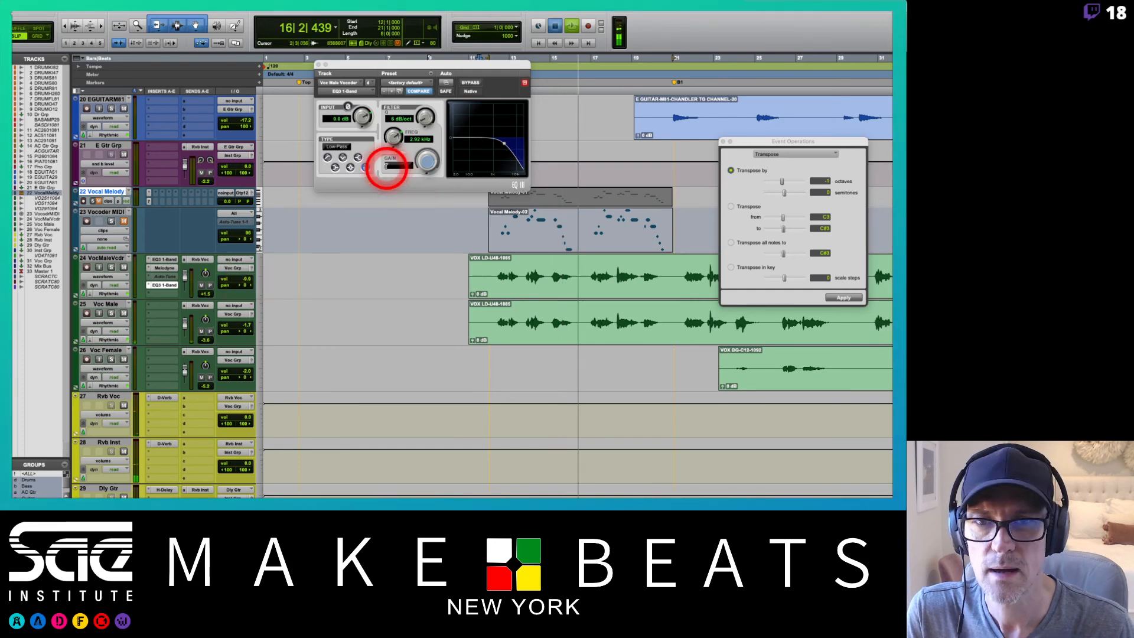
Lower the EQ3 1-Band's low-pass frequency to about 1.83 kHz while listening, and stop playback
{"action": "left_click_drag", "start_coordinate": [394, 141], "coordinate": [392, 170]}
{"action": "left_click", "coordinate": [393, 137]}
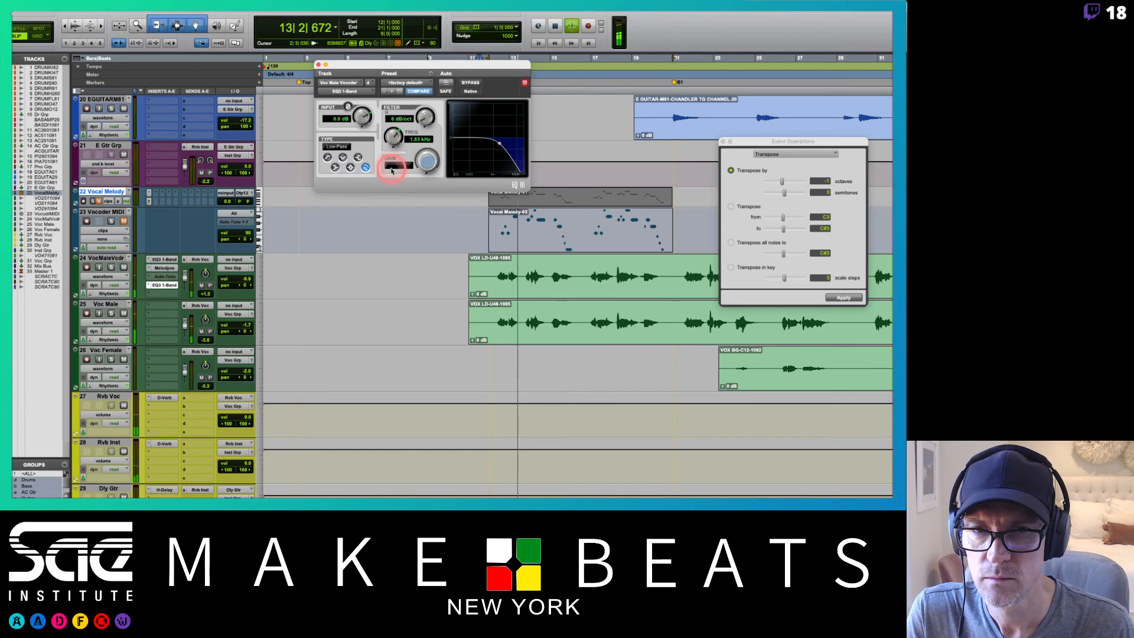
{"action": "left_click", "coordinate": [392, 171]}
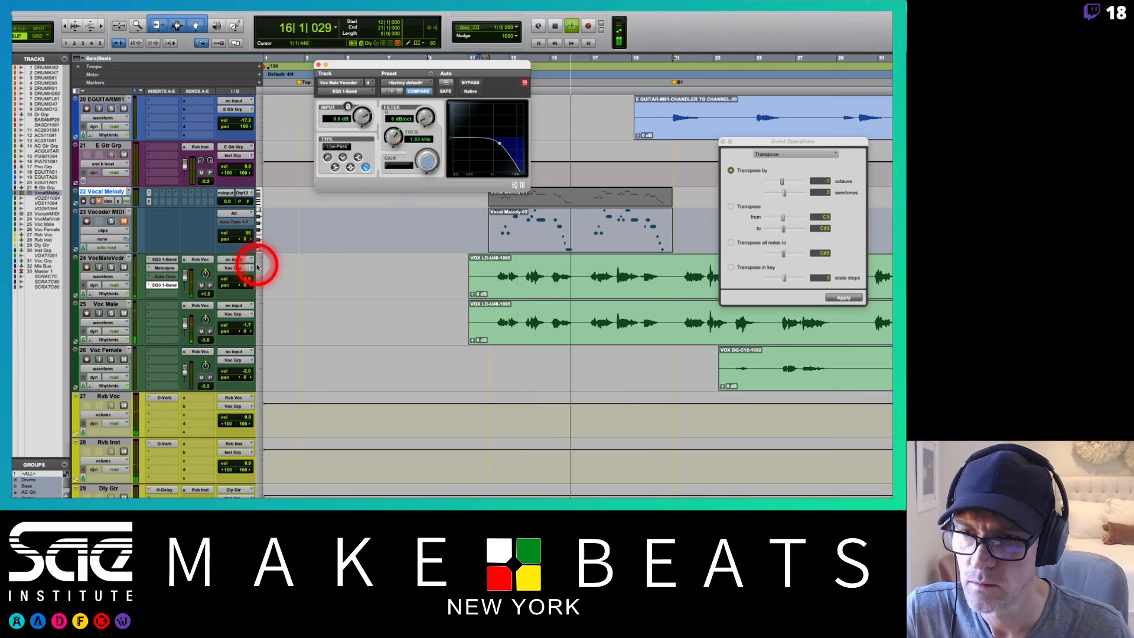
{"action": "key", "text": "space"}
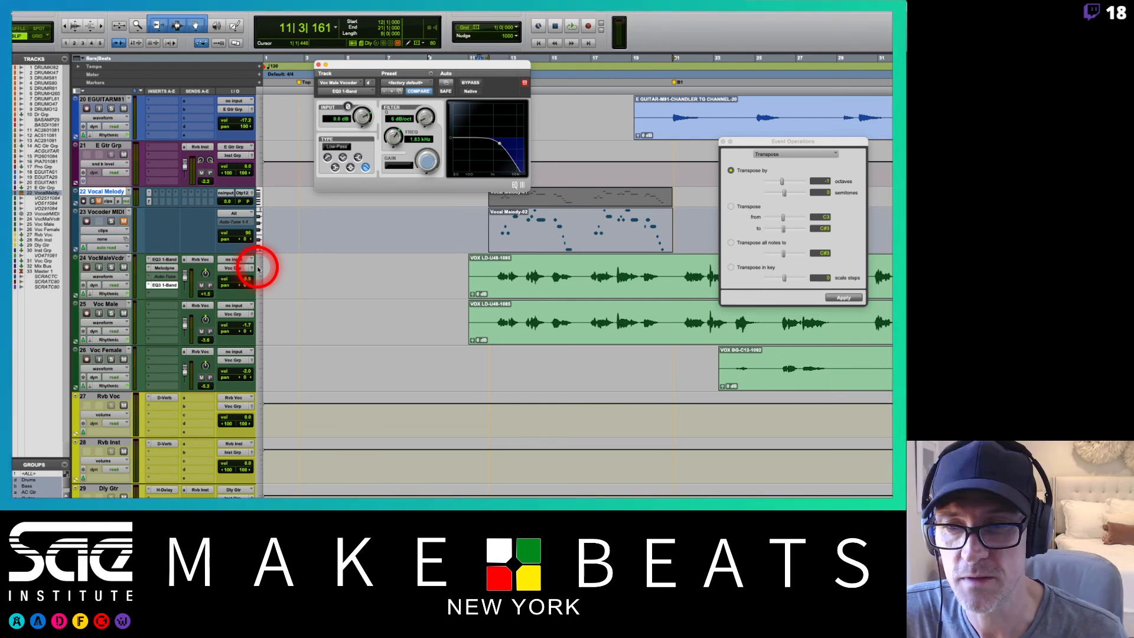
Bypass the EQ3 1-Band low-pass on the VocMaleVcdr track and listen to the vocal without it
{"action": "left_click", "coordinate": [173, 286], "text": "super"}
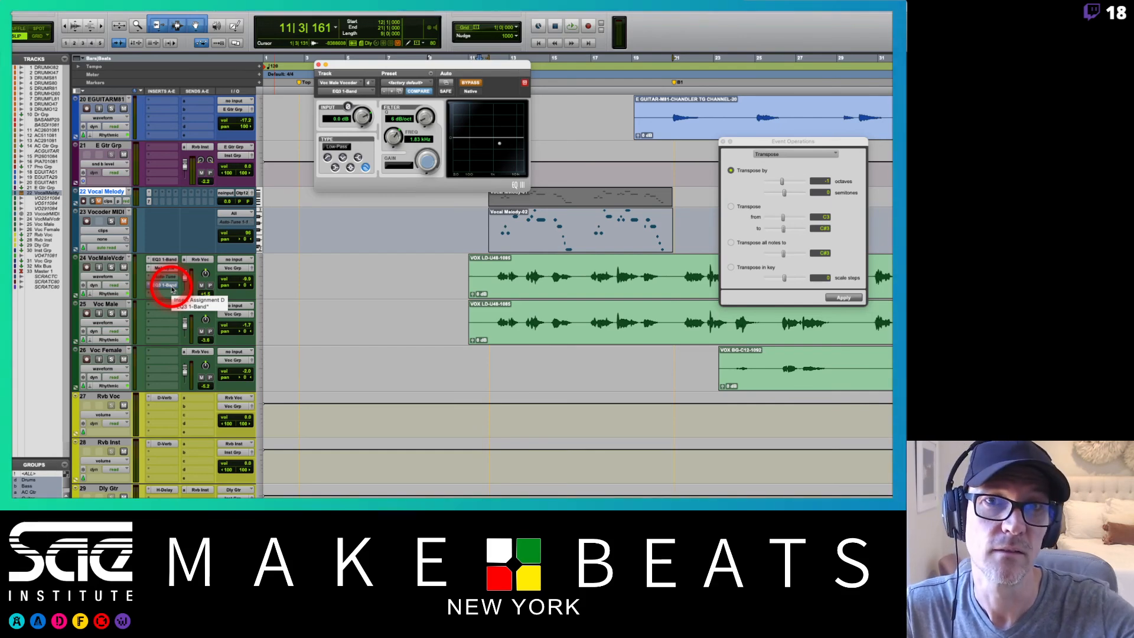
{"action": "key", "text": "space"}
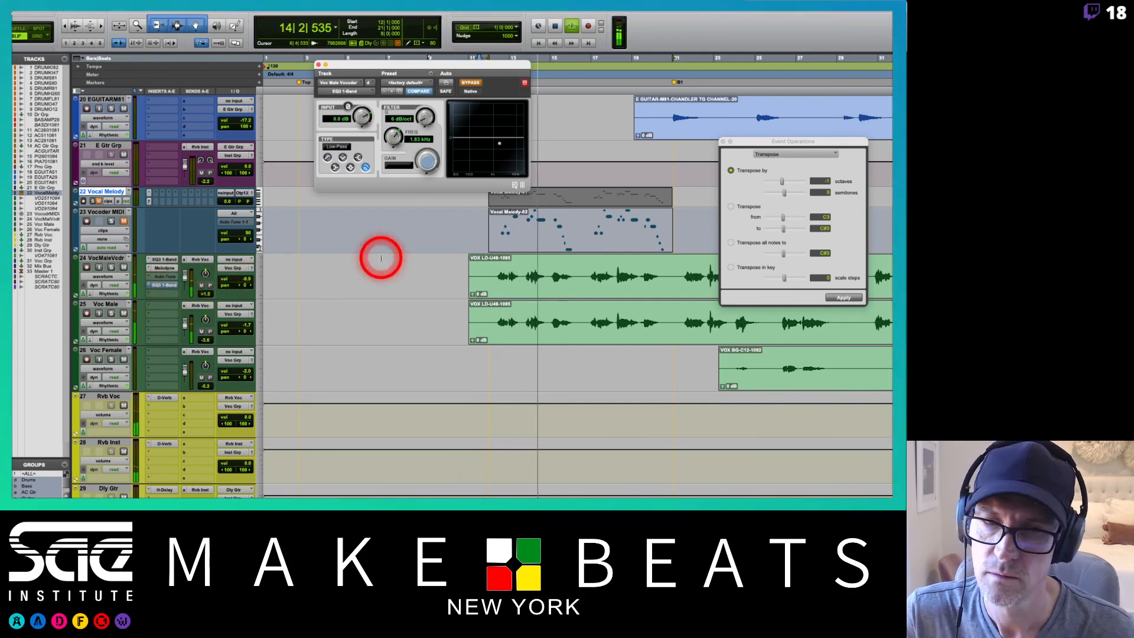
{"action": "key", "text": "space"}
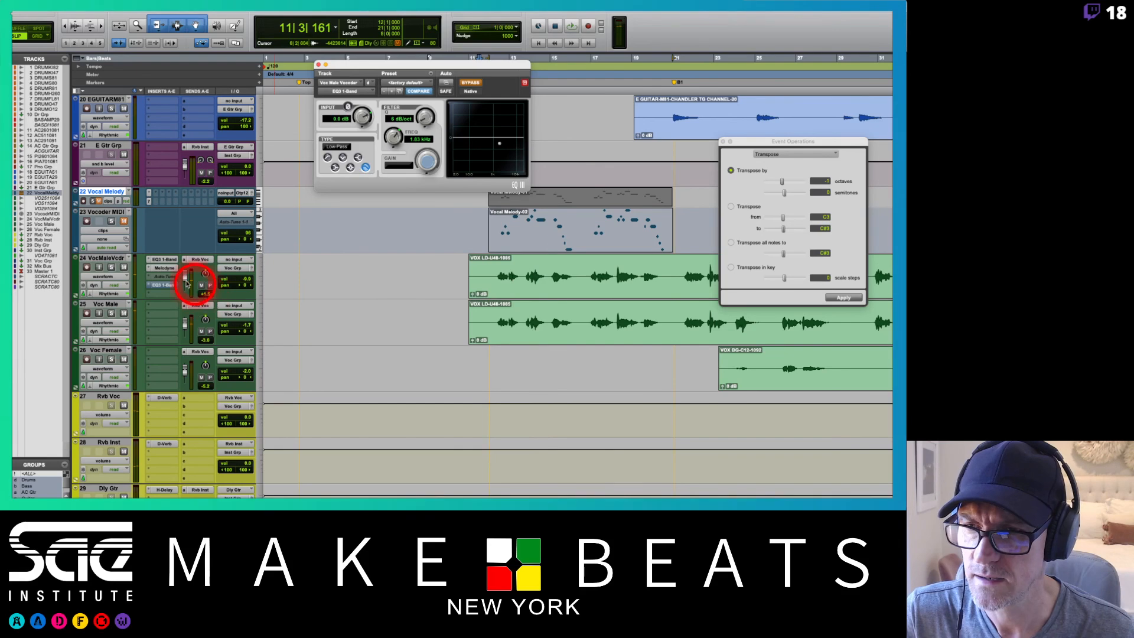
In the VocMaleVcdr track's Melodyne, raise the amplitude of the F4 note after bar 13 to about +6.36 dB, and close the plug-in
{"action": "left_click", "coordinate": [157, 267]}
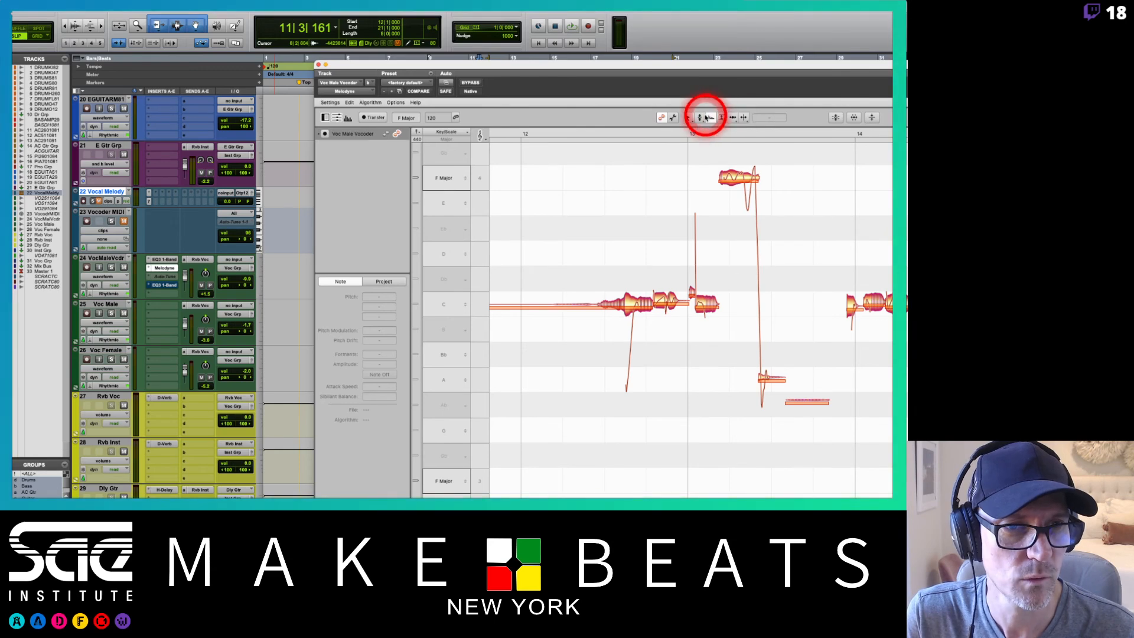
{"action": "left_click", "coordinate": [724, 117]}
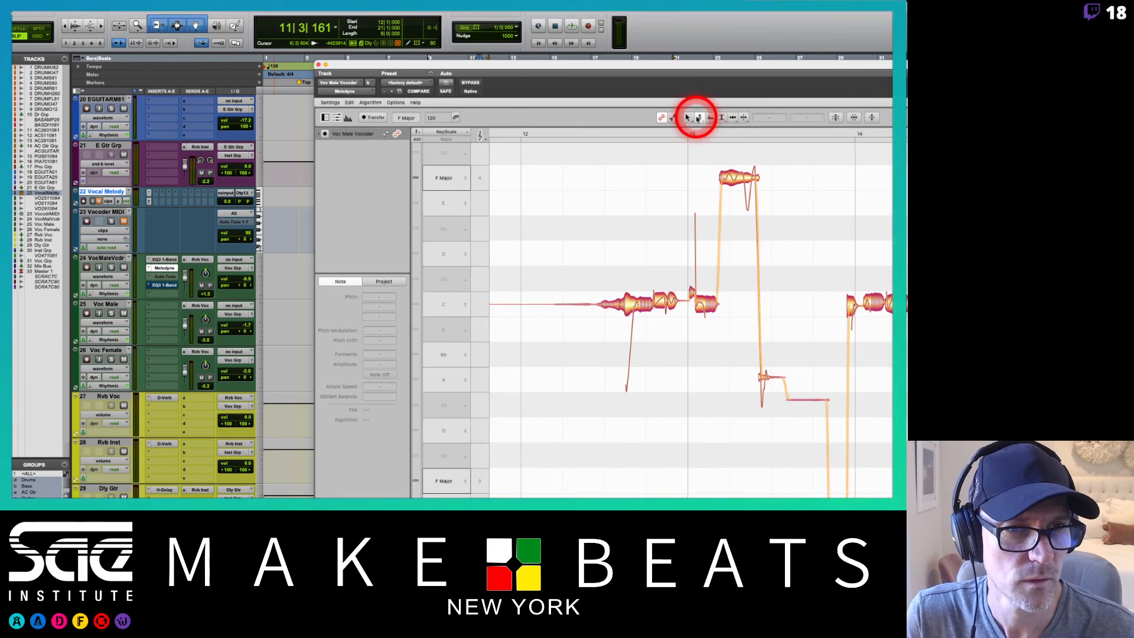
{"action": "left_click", "coordinate": [726, 118]}
{"action": "right_click", "coordinate": [711, 178]}
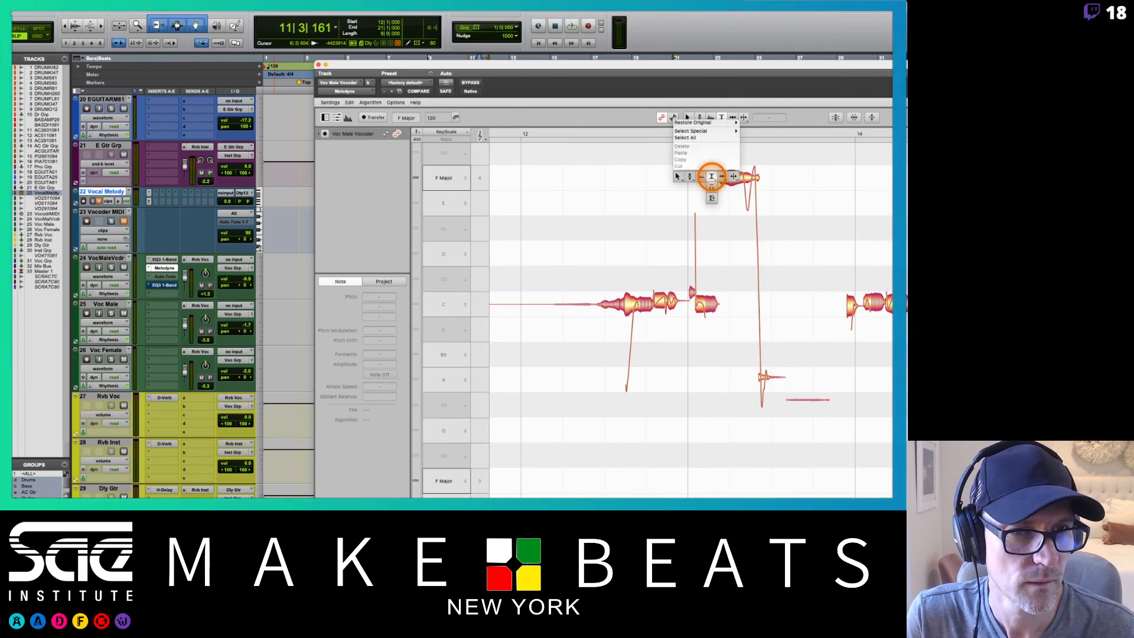
{"action": "left_click", "coordinate": [712, 177]}
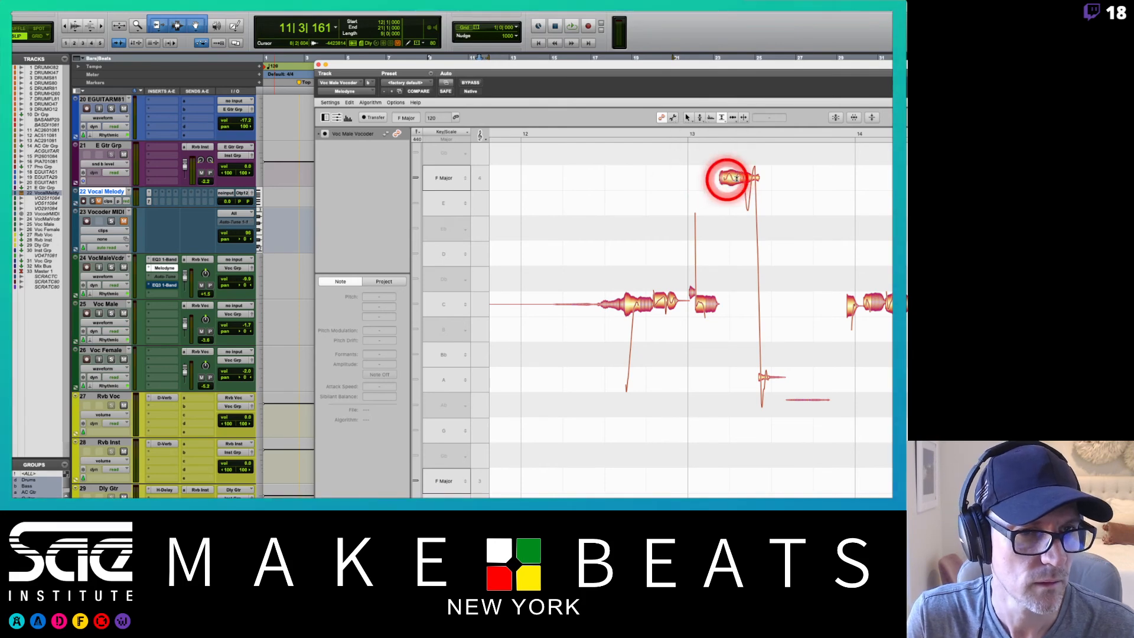
{"action": "left_click", "coordinate": [736, 177]}
{"action": "left_click_drag", "start_coordinate": [736, 172], "coordinate": [738, 153]}
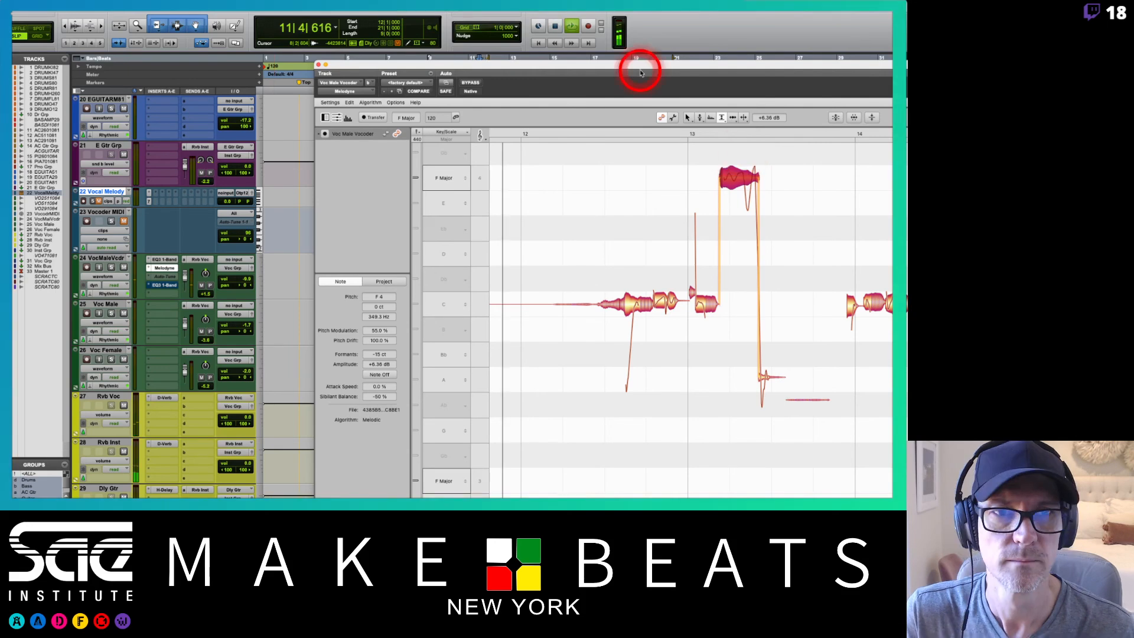
{"action": "left_click_drag", "start_coordinate": [636, 65], "coordinate": [460, 73]}
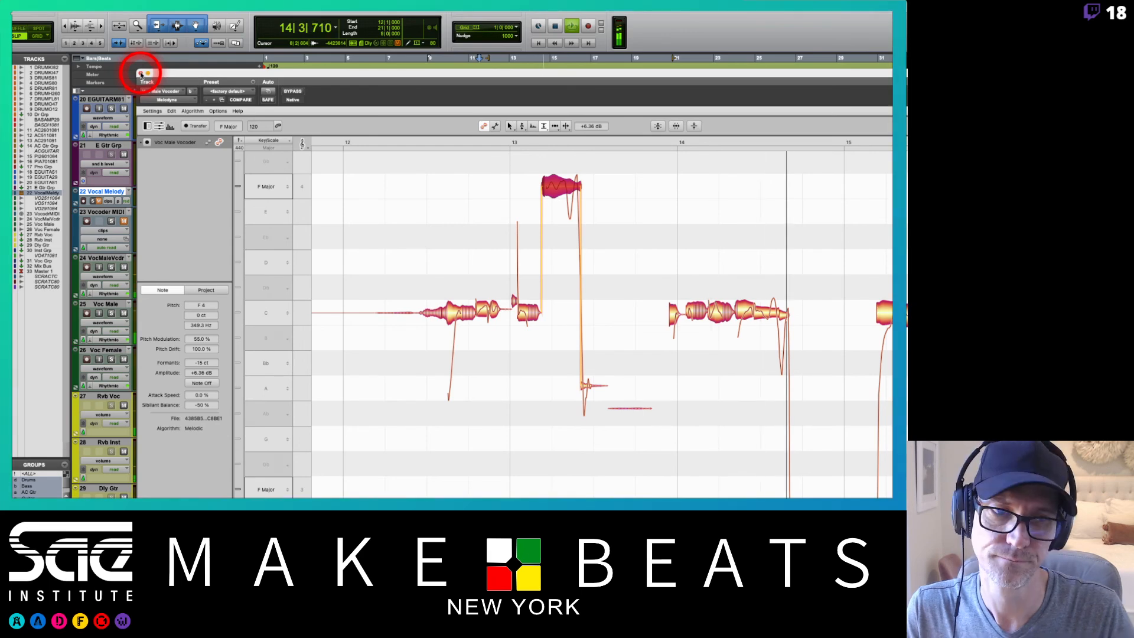
{"action": "left_click", "coordinate": [141, 73]}
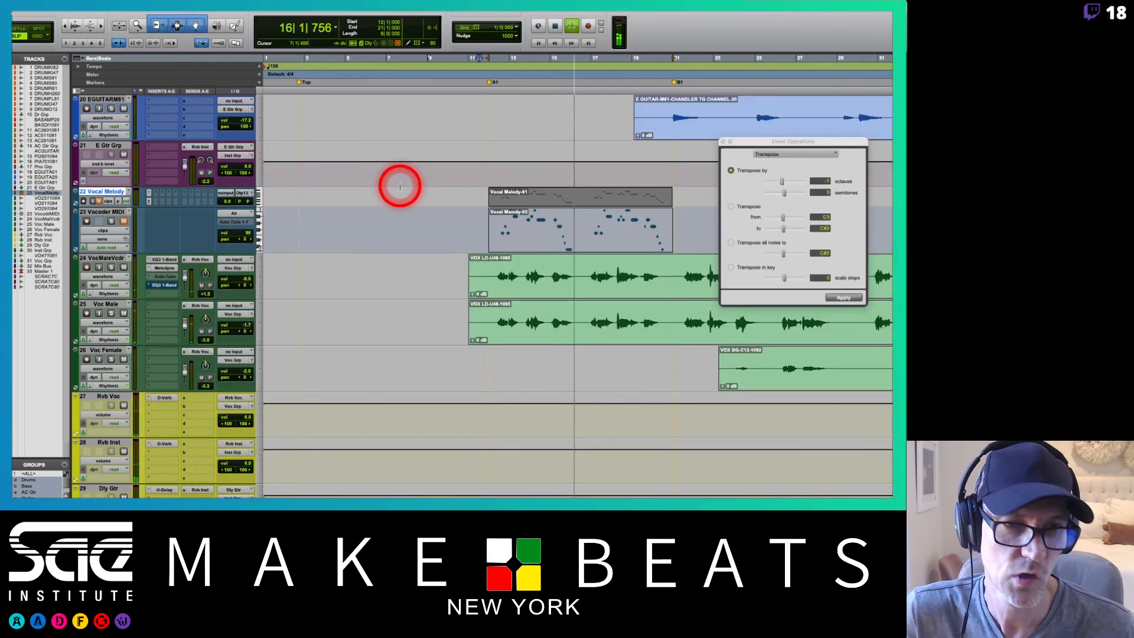
Stop playback and play the section again to check the vocoder vocal in the full mix
{"action": "key", "text": "space"}
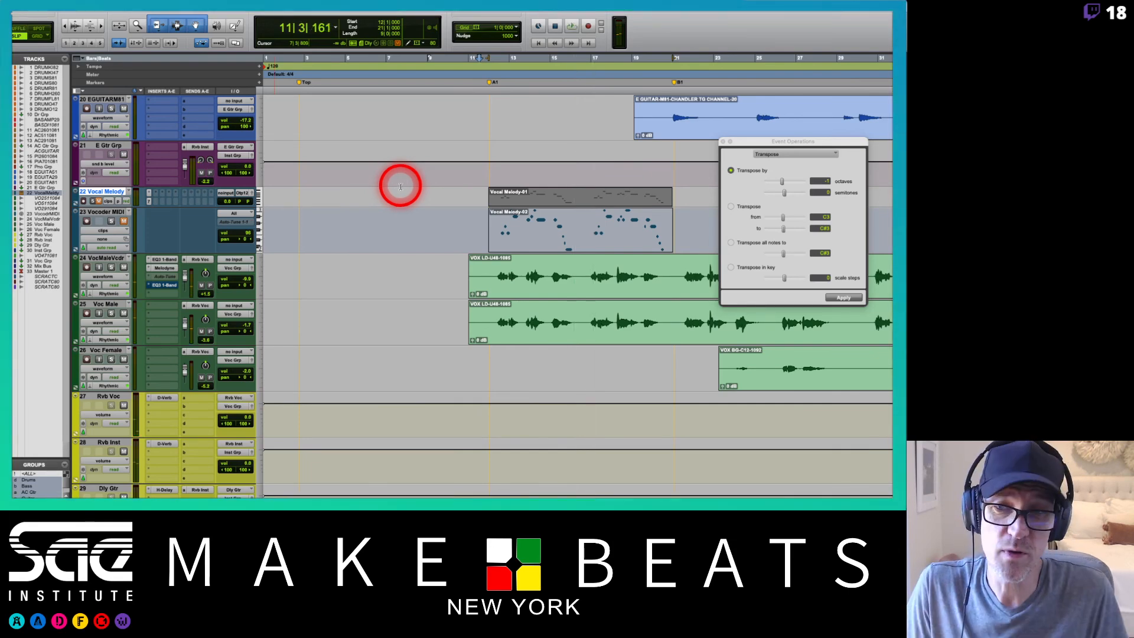
{"action": "key", "text": "space"}
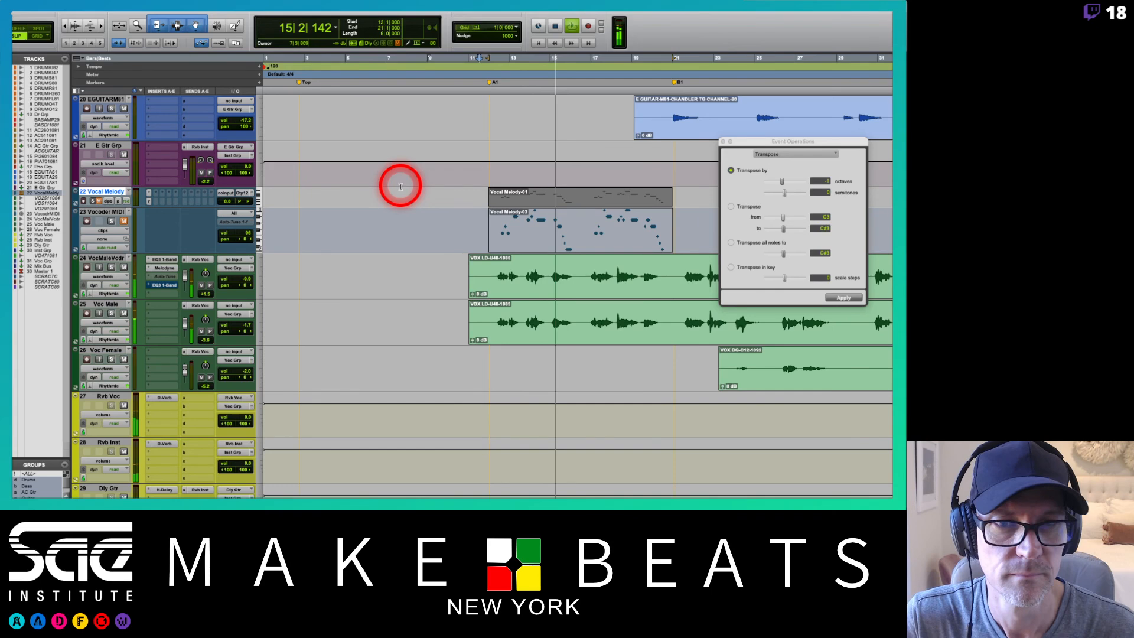
{"action": "key", "text": "space"}
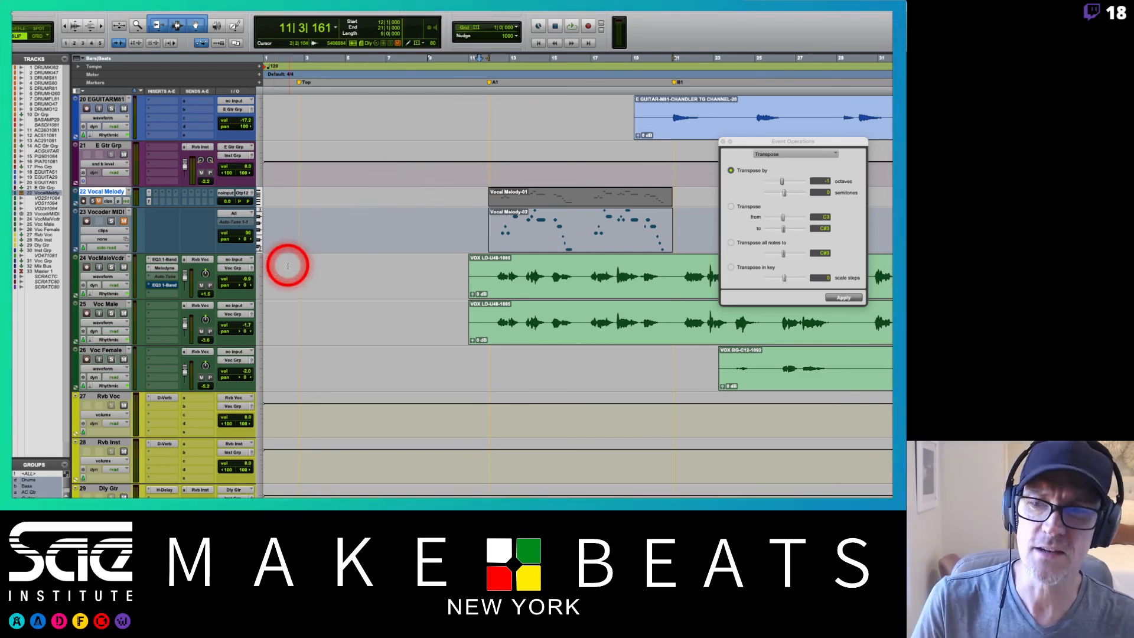
Switch to Preview to review the handwritten Melodyne notes on recording, effects order and committing, and return to close the Melodyne window
{"action": "left_click", "coordinate": [167, 268]}
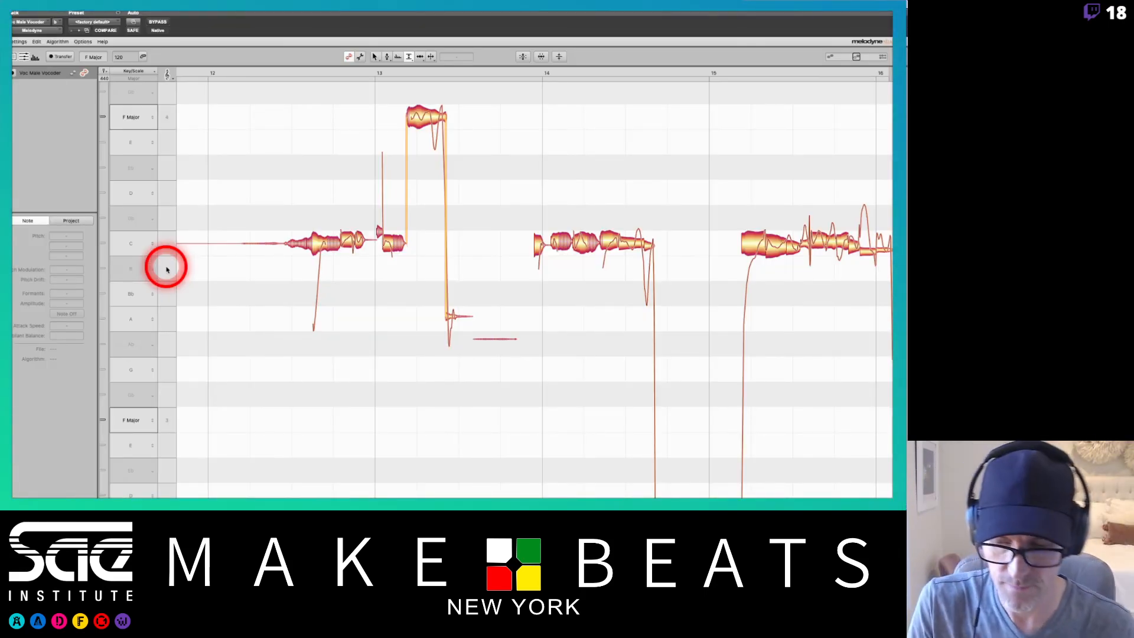
{"action": "key", "text": "super+Tab"}
{"action": "key", "text": "super+Tab"}
{"action": "key", "text": "super+Tab"}
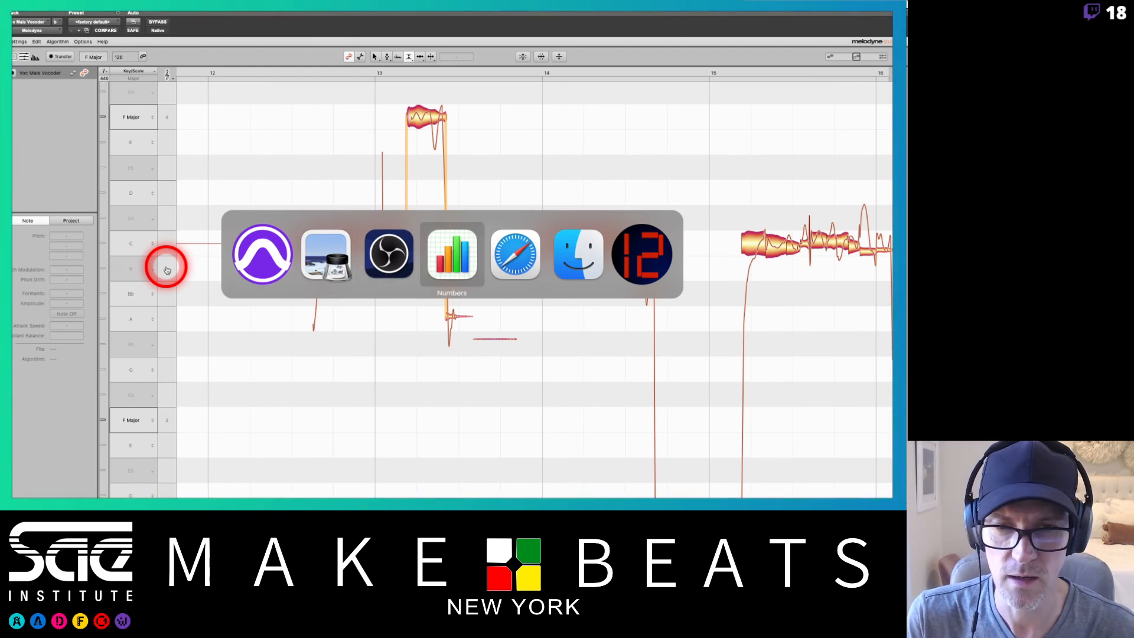
{"action": "key", "text": "super+shift+Tab"}
{"action": "key", "text": "super+shift+Tab"}
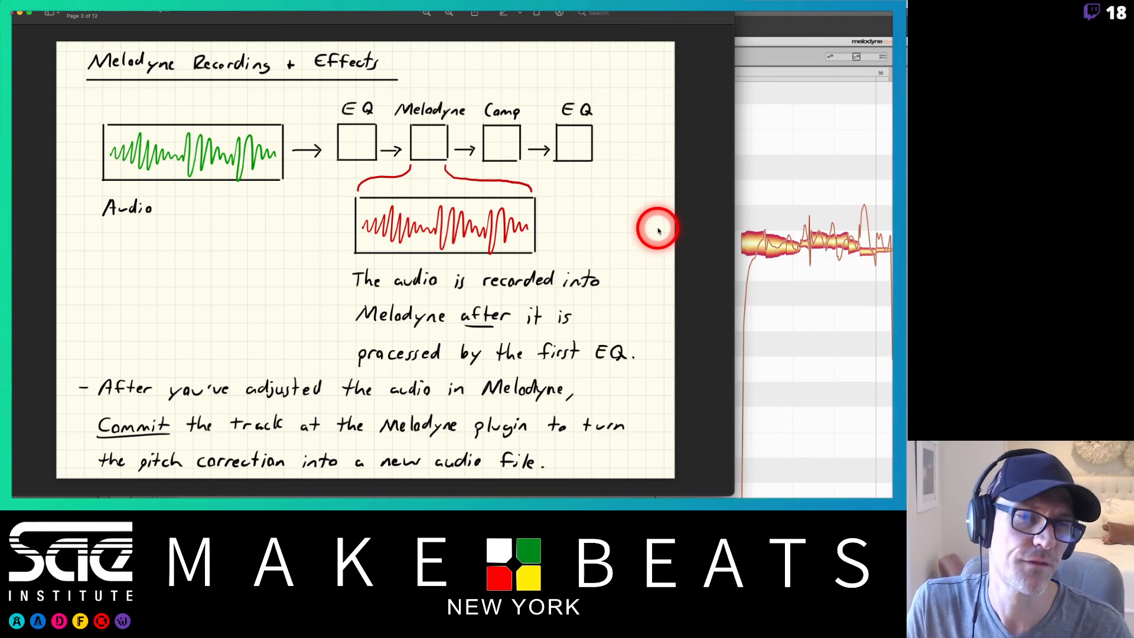
{"action": "key", "text": "Down"}
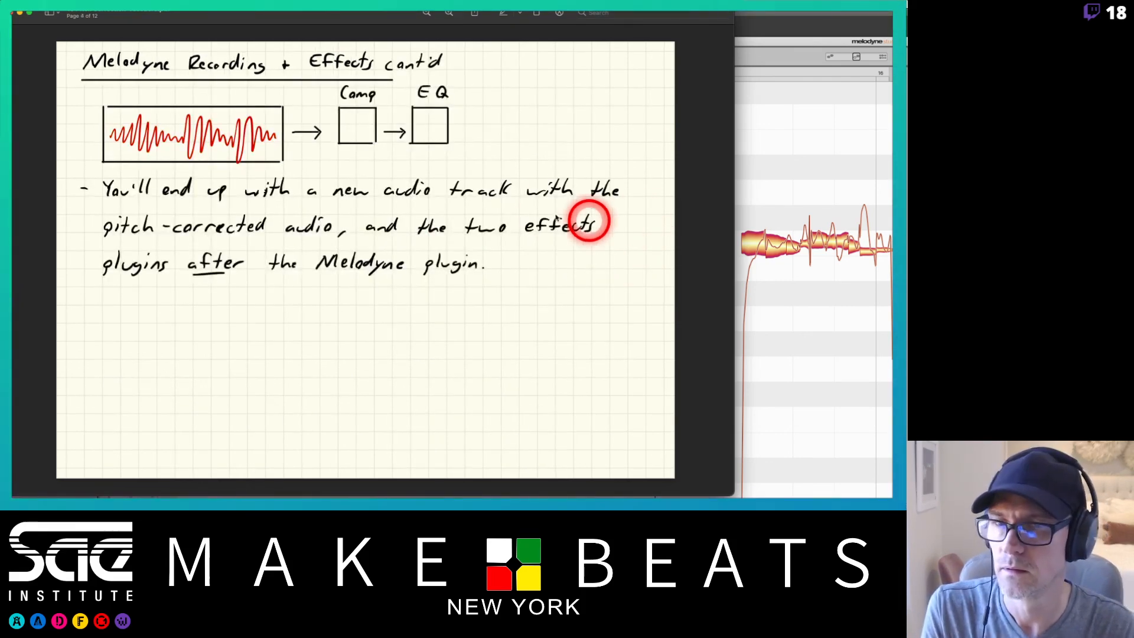
{"action": "key", "text": "Up"}
{"action": "key", "text": "Up"}
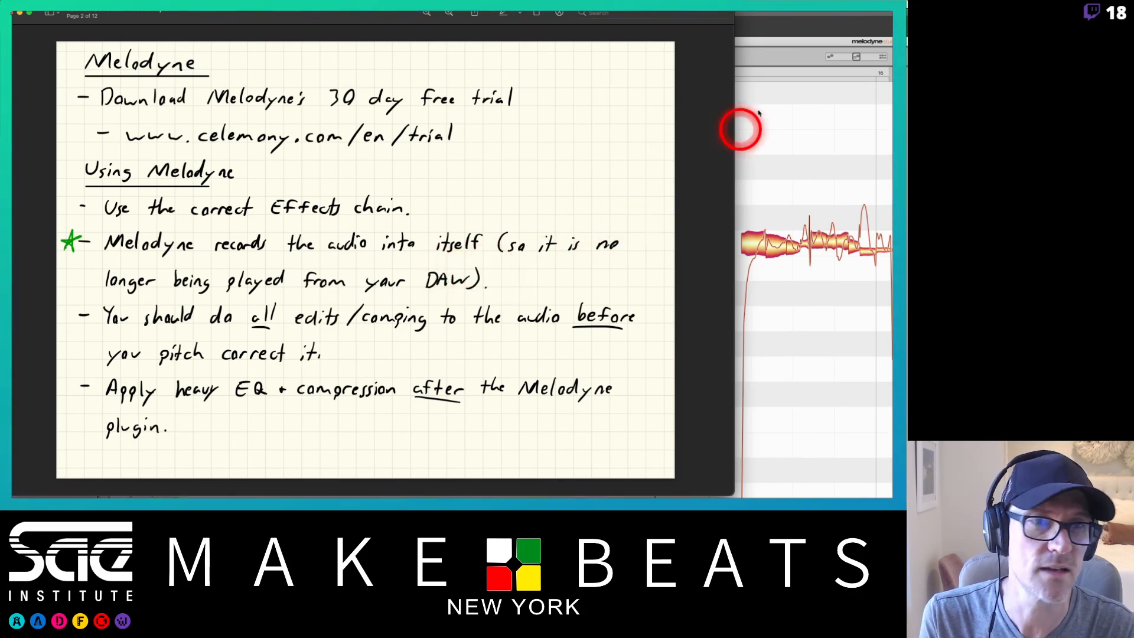
{"action": "left_click", "coordinate": [780, 26]}
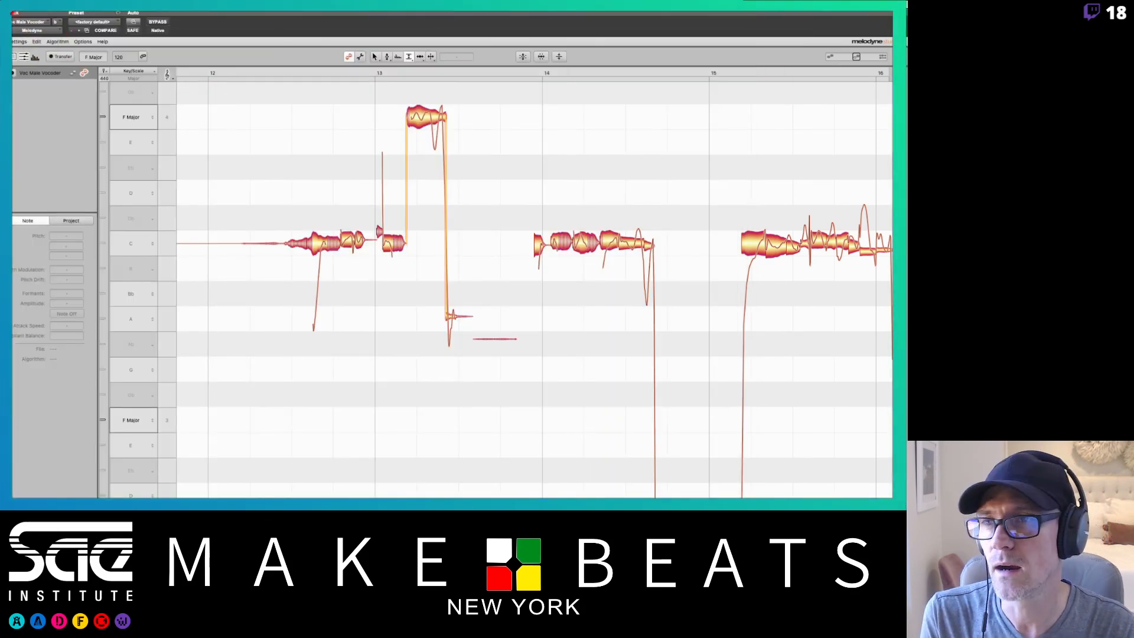
{"action": "left_click", "coordinate": [17, 17]}
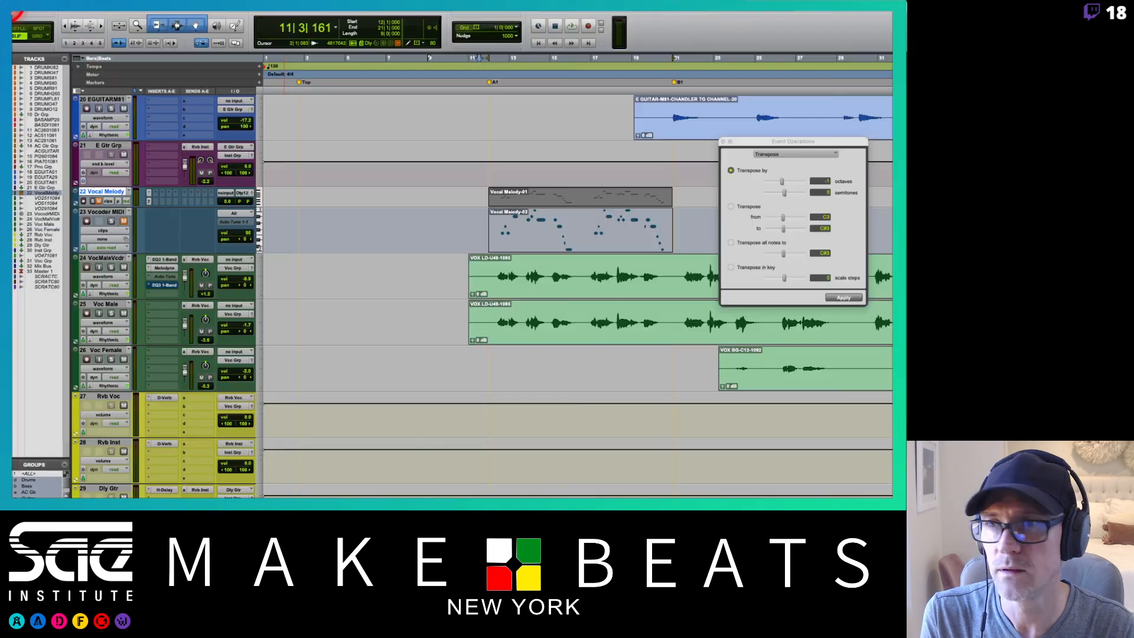
Delete the audio clip from the VocMaleVcdr track and play the track soloed to hear the audio stored in Melodyne
{"action": "left_click", "coordinate": [571, 277]}
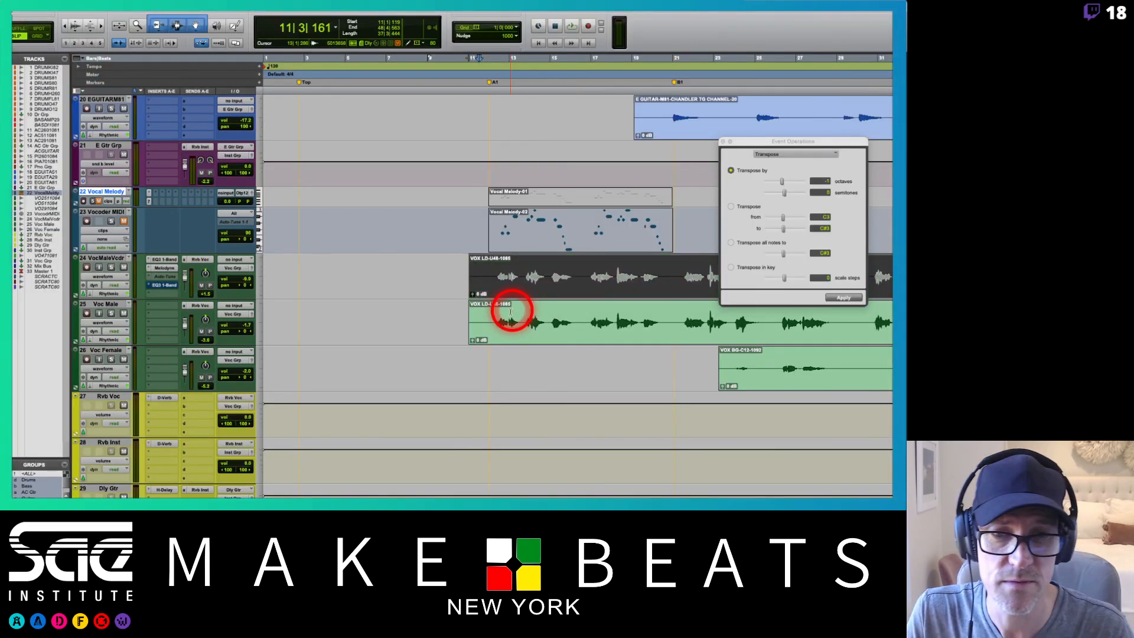
{"action": "left_click", "coordinate": [463, 263]}
{"action": "left_click", "coordinate": [520, 287]}
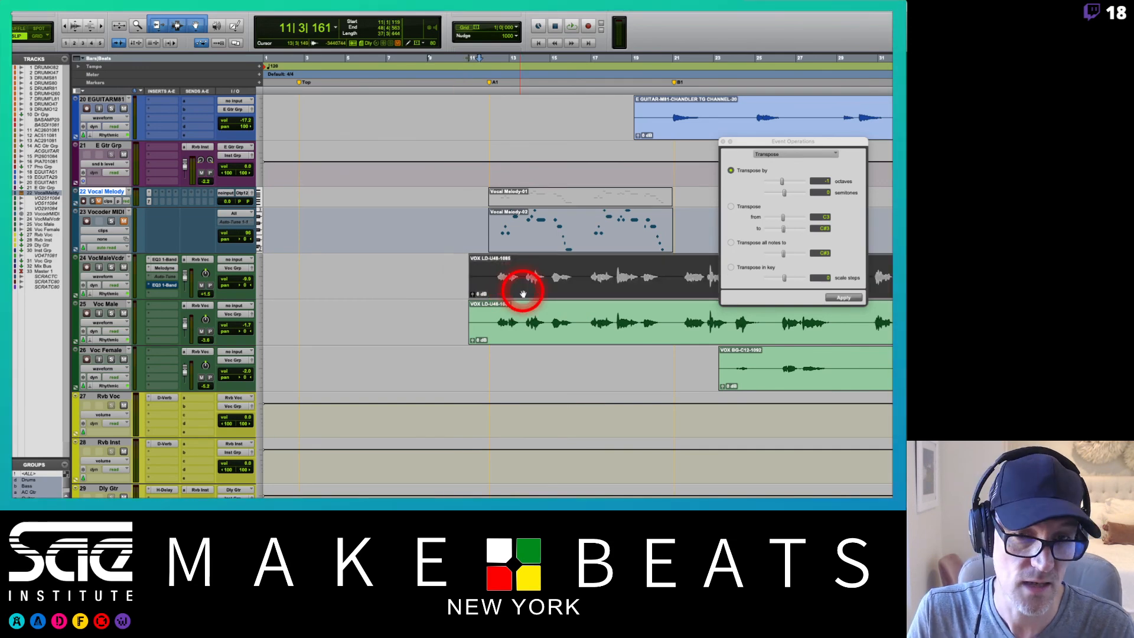
{"action": "key", "text": "Delete"}
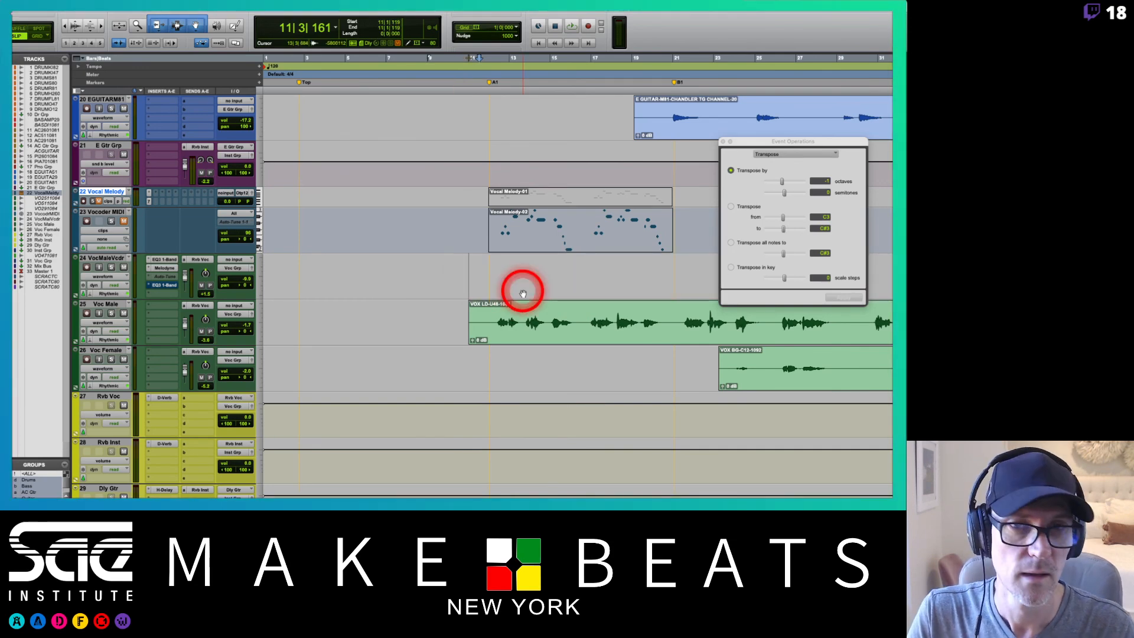
{"action": "key", "text": "space"}
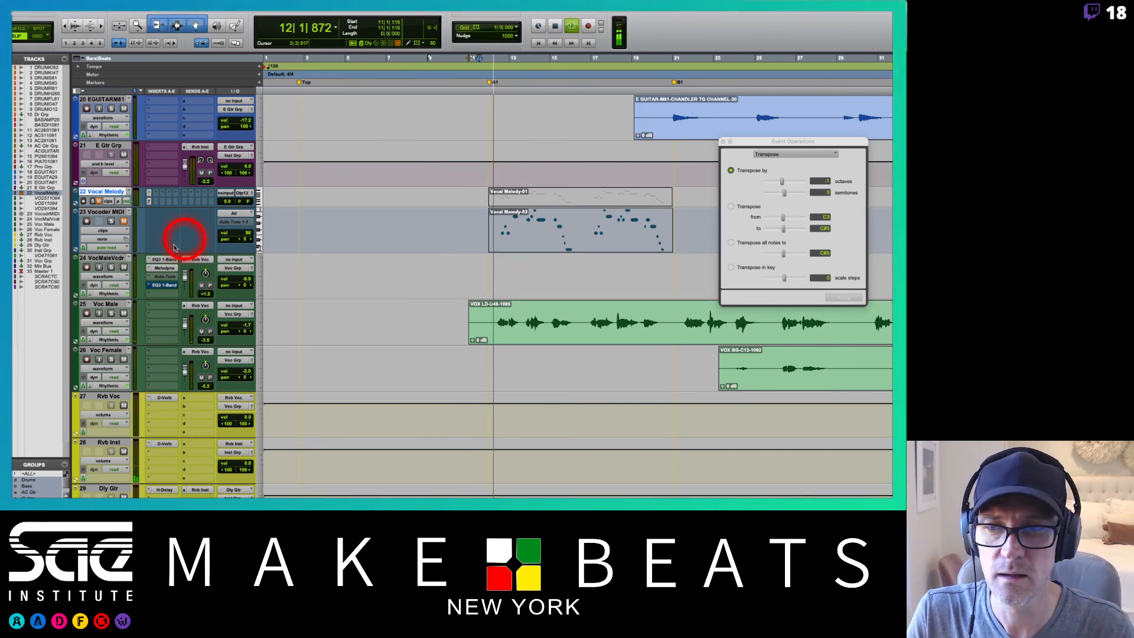
{"action": "left_click", "coordinate": [112, 268]}
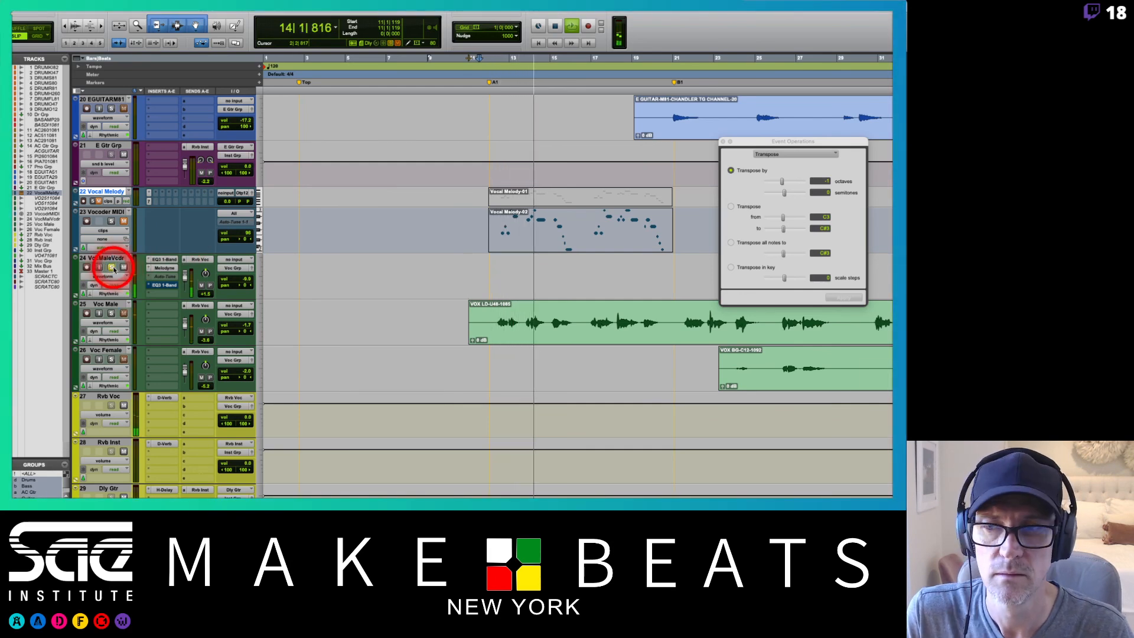
Take the VocMaleVcdr track out of solo to hear Melodyne's stored audio with the other tracks, and stop playback
{"action": "left_click", "coordinate": [112, 268]}
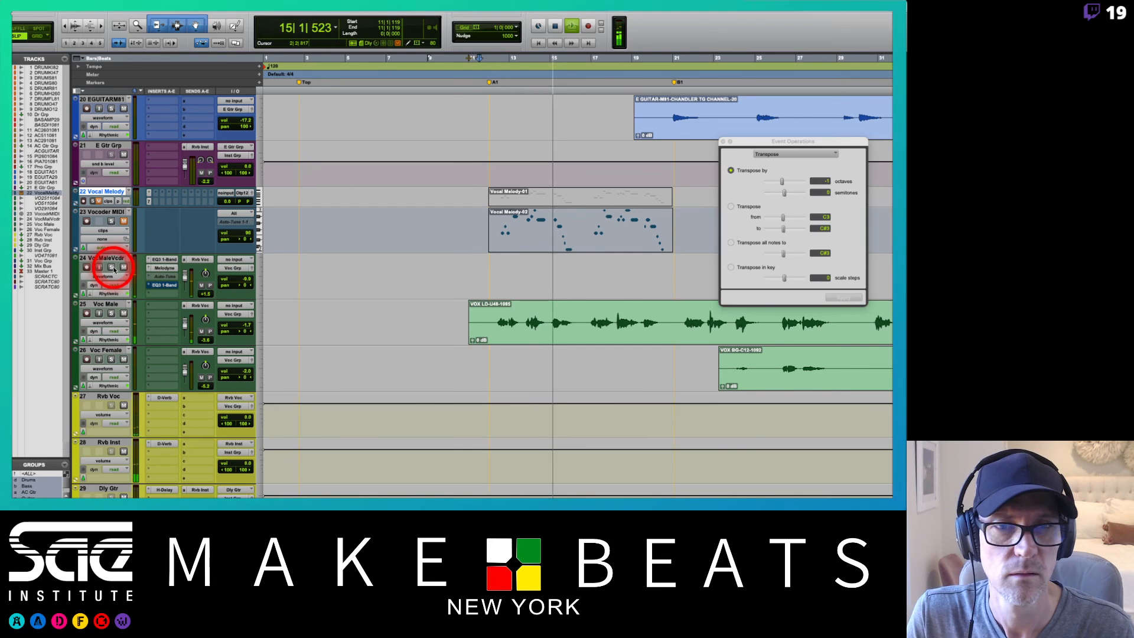
{"action": "key", "text": "space"}
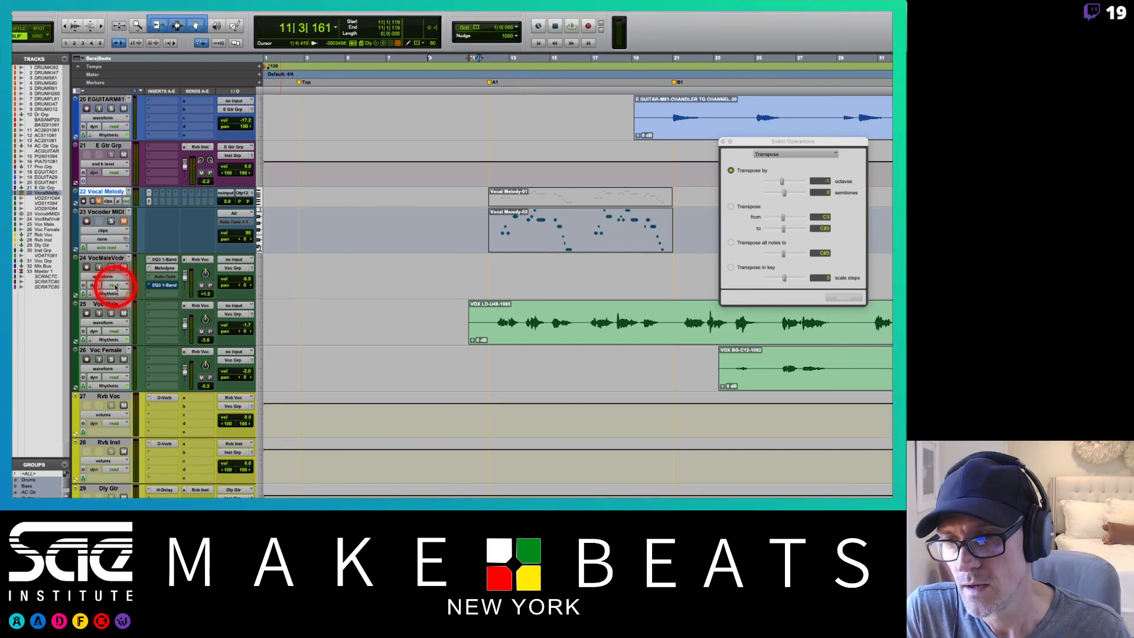
Try to commit the clipless VocMaleVcdr track up to its Melodyne insert, with the source track hidden and made inactive
{"action": "left_click", "coordinate": [152, 286]}
{"action": "left_click", "coordinate": [164, 233]}
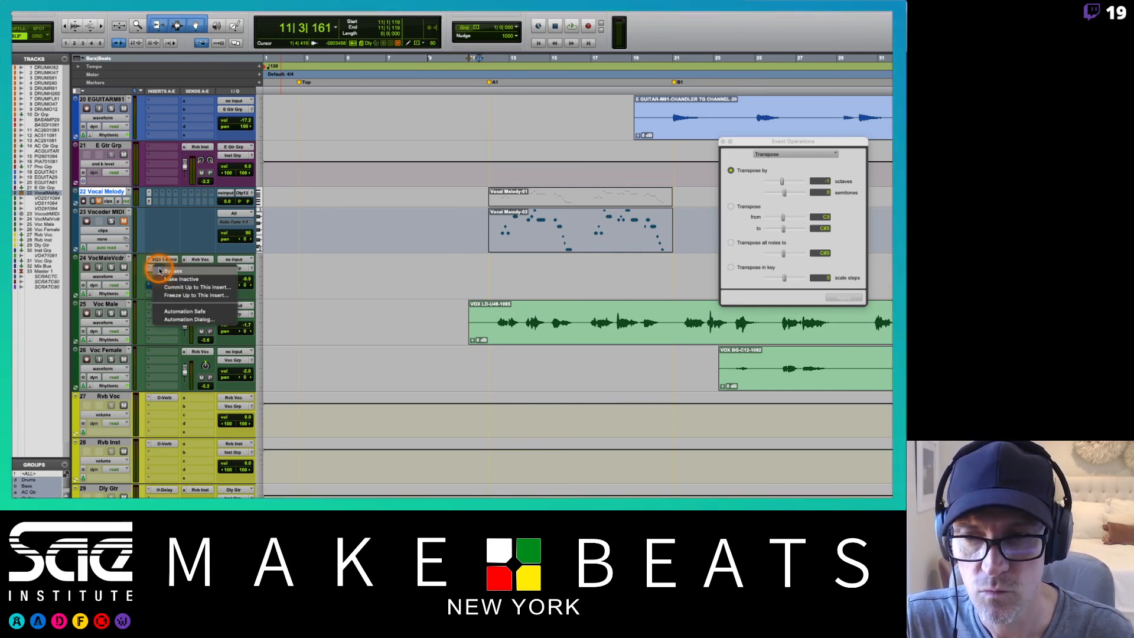
{"action": "right_click", "coordinate": [157, 269]}
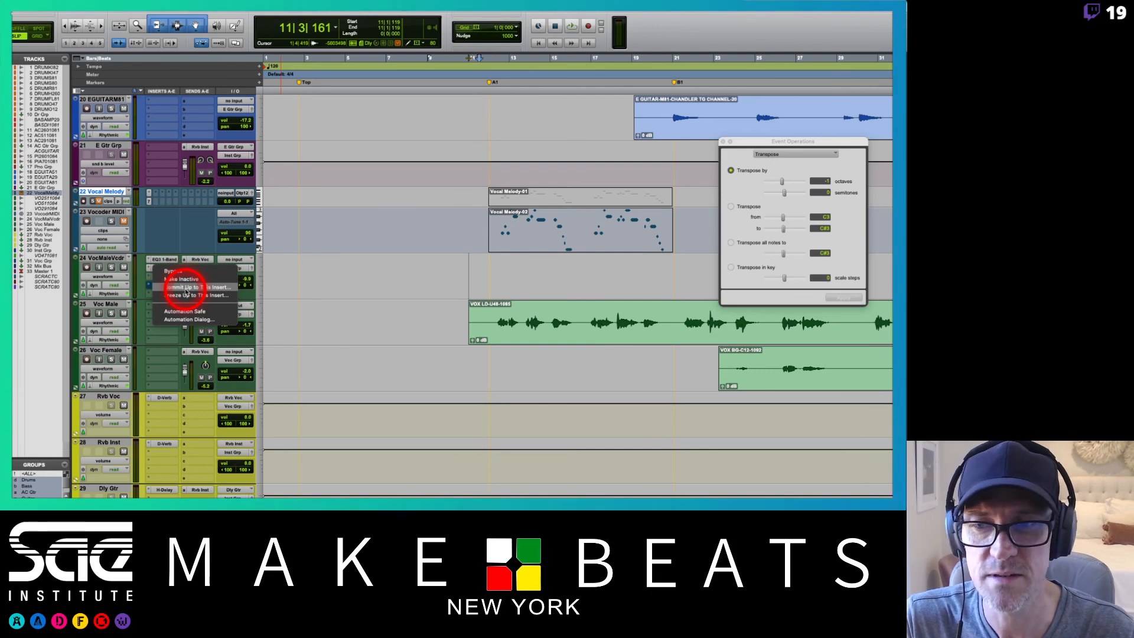
{"action": "left_click", "coordinate": [196, 287]}
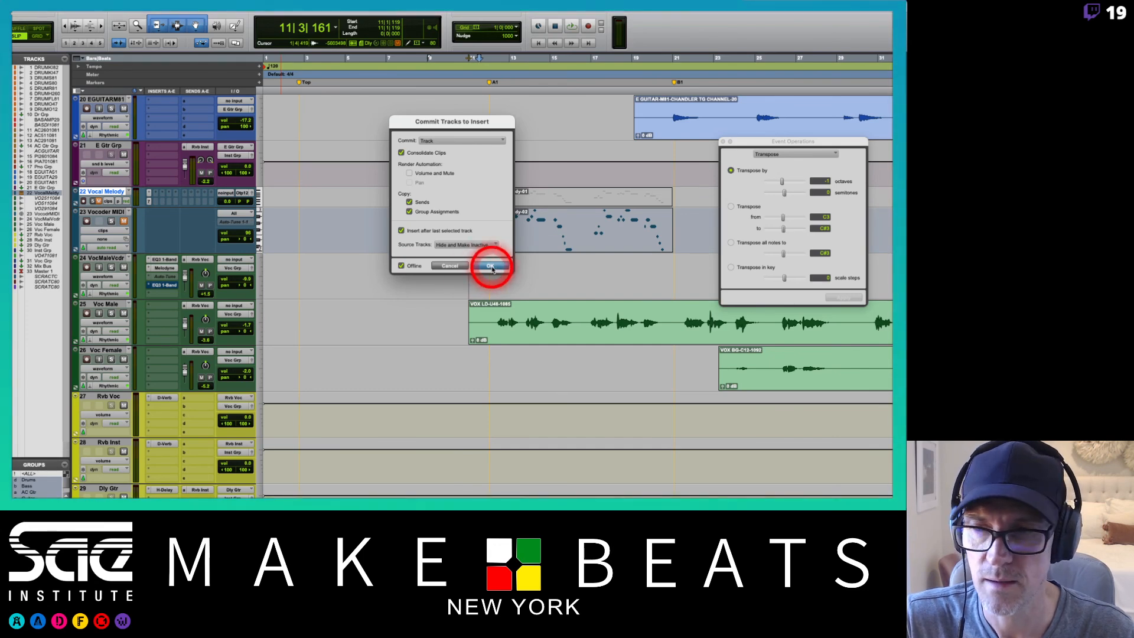
{"action": "left_click", "coordinate": [490, 266]}
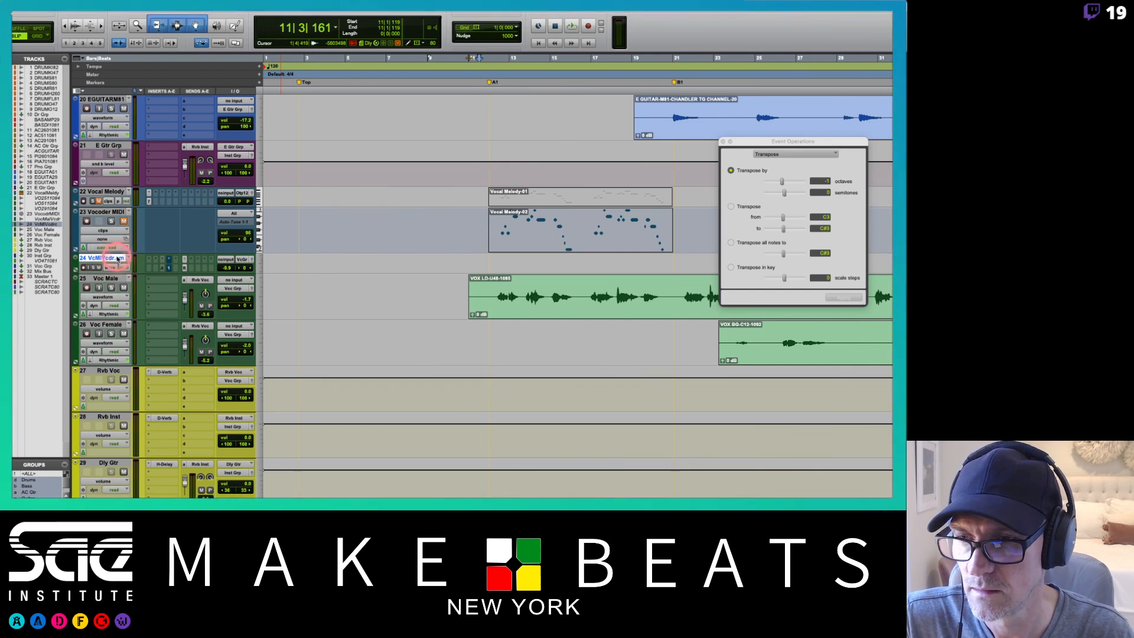
Enlarge the committed vocoder track to inspect its contents, and close the Event Operations window
{"action": "left_click", "coordinate": [118, 260]}
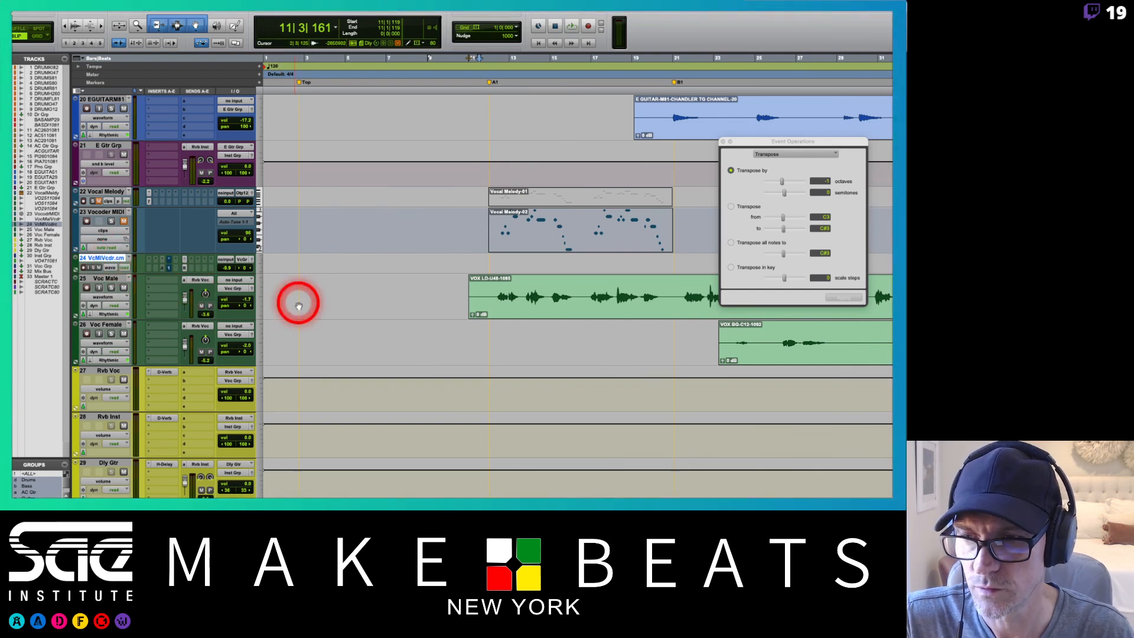
{"action": "left_click", "coordinate": [260, 263]}
{"action": "left_click", "coordinate": [260, 261]}
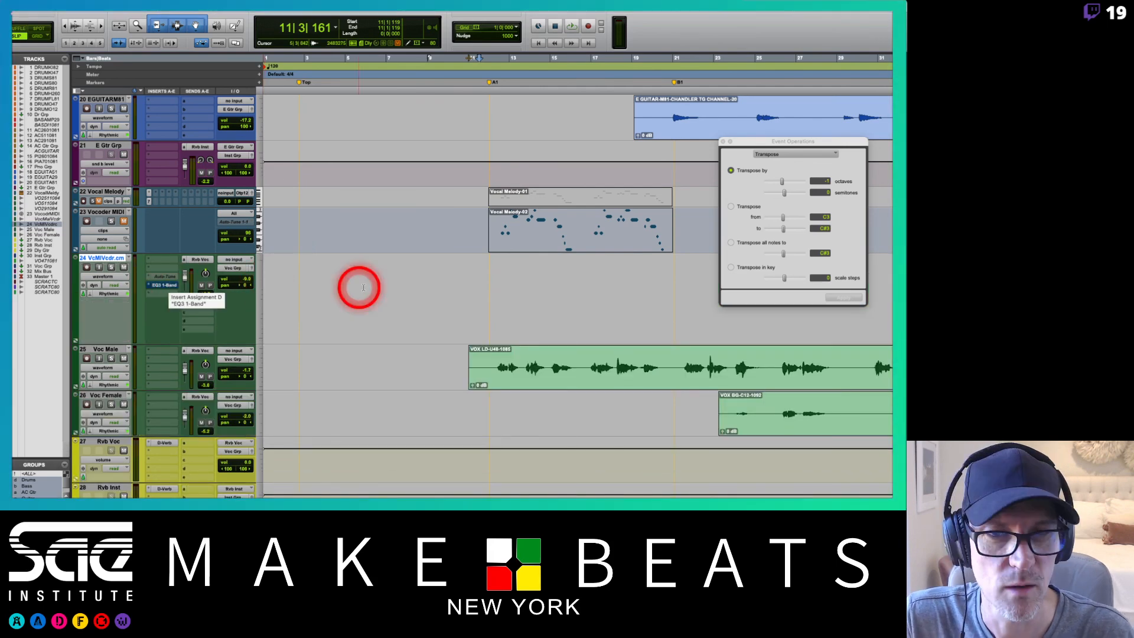
{"action": "left_click", "coordinate": [723, 142]}
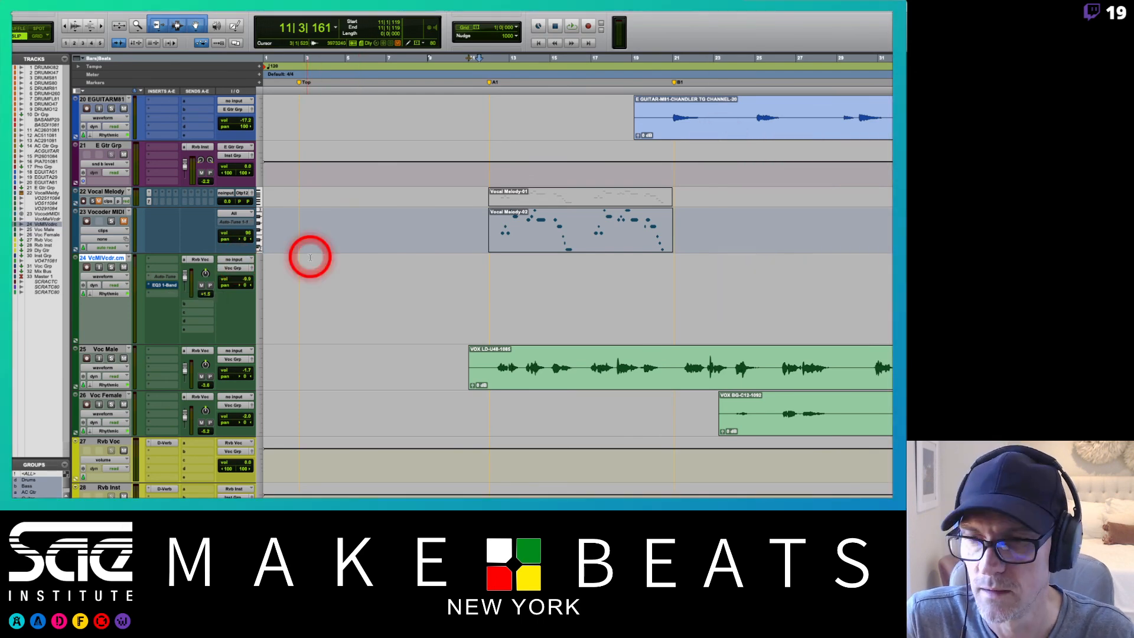
Undo the commit and the clip deletion, and cut away the VocMaleVcdr clip's audio after the B1 marker at bar 21
{"action": "key", "text": "super+z"}
{"action": "key", "text": "super+z"}
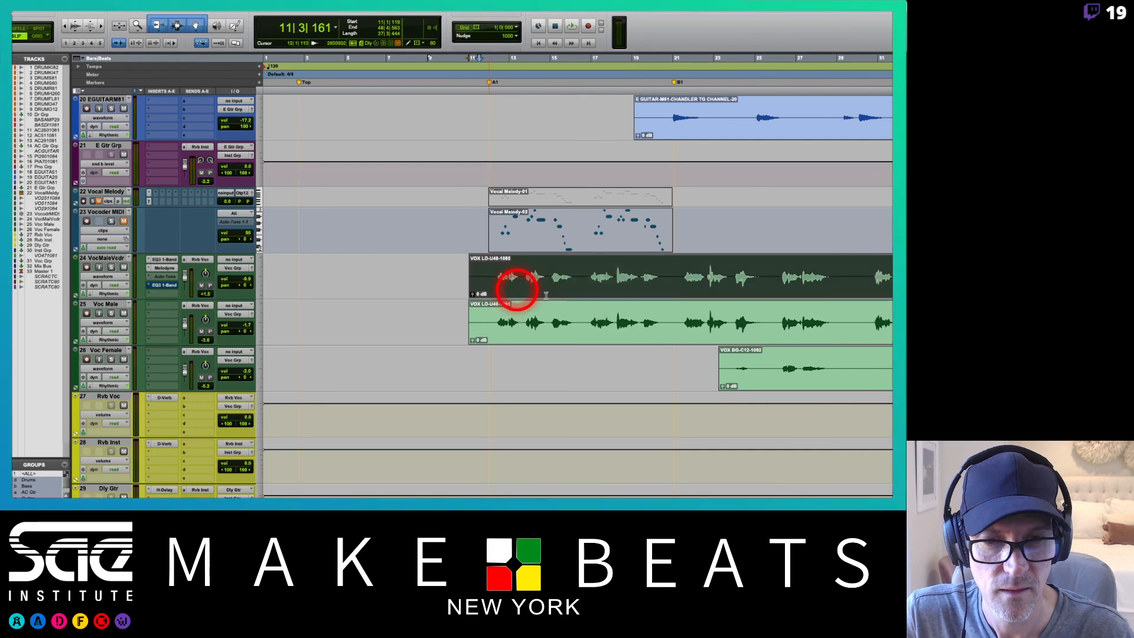
{"action": "left_click", "coordinate": [675, 271]}
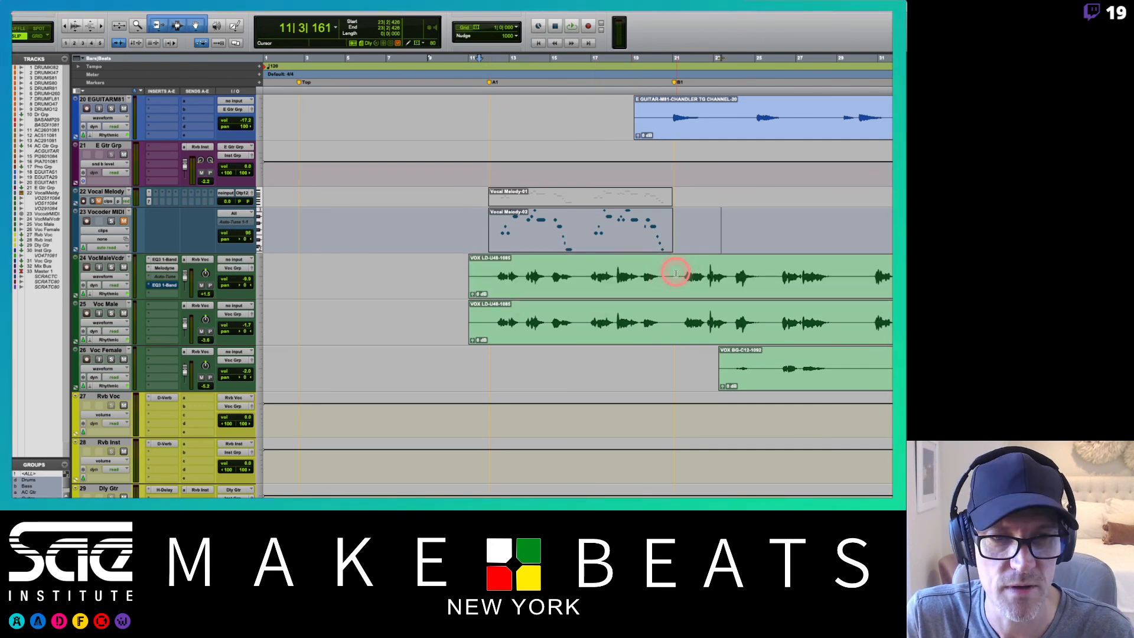
{"action": "key", "text": "super+e"}
{"action": "left_click", "coordinate": [712, 287]}
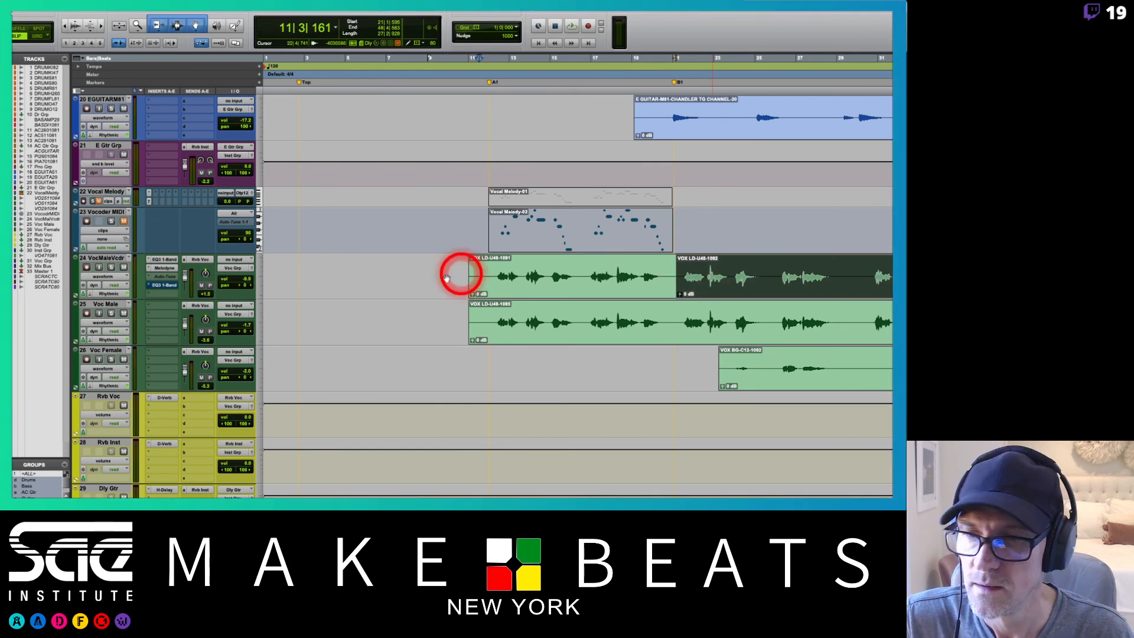
Commit the VocMaleVcdr track offline up to its Melodyne insert, with clips consolidated and the source track hidden and made inactive
{"action": "right_click", "coordinate": [163, 269]}
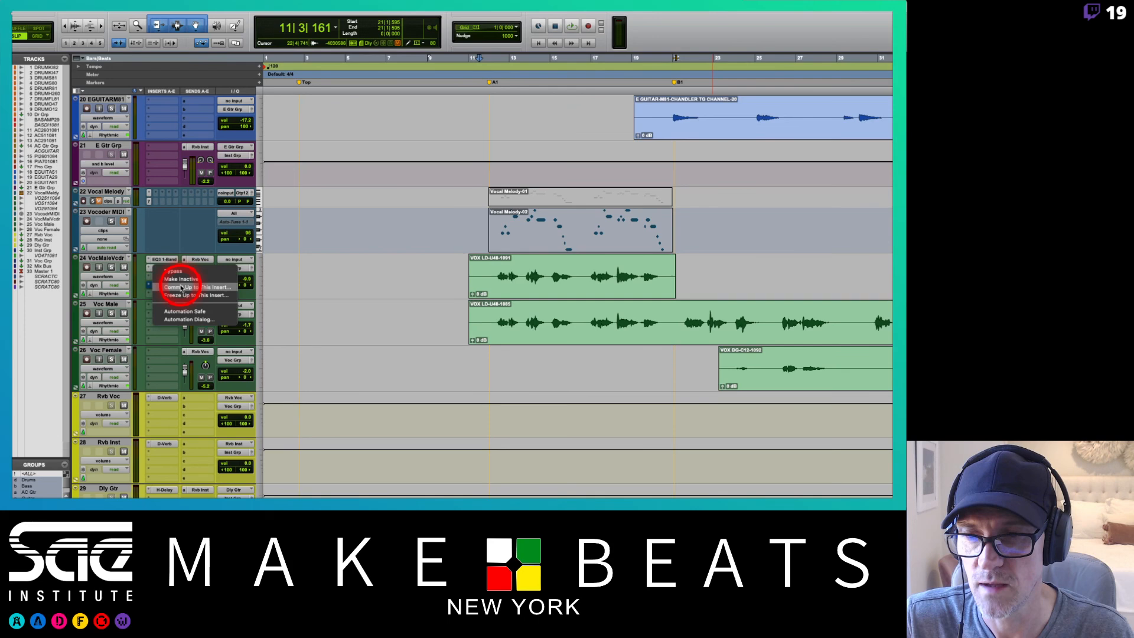
{"action": "left_click", "coordinate": [181, 287]}
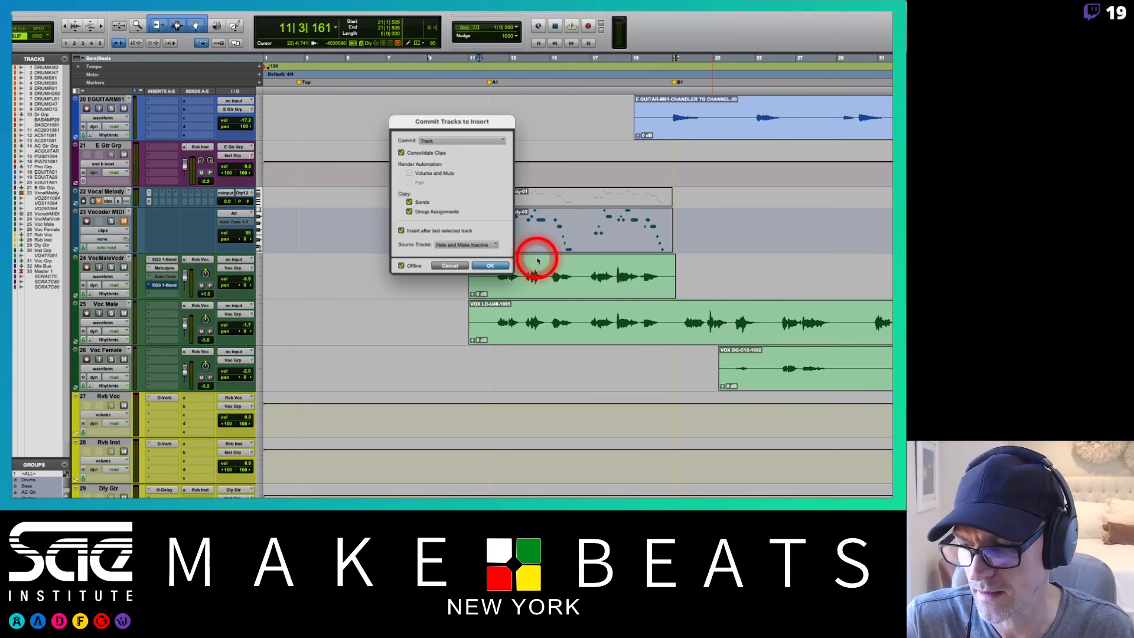
{"action": "left_click", "coordinate": [495, 264]}
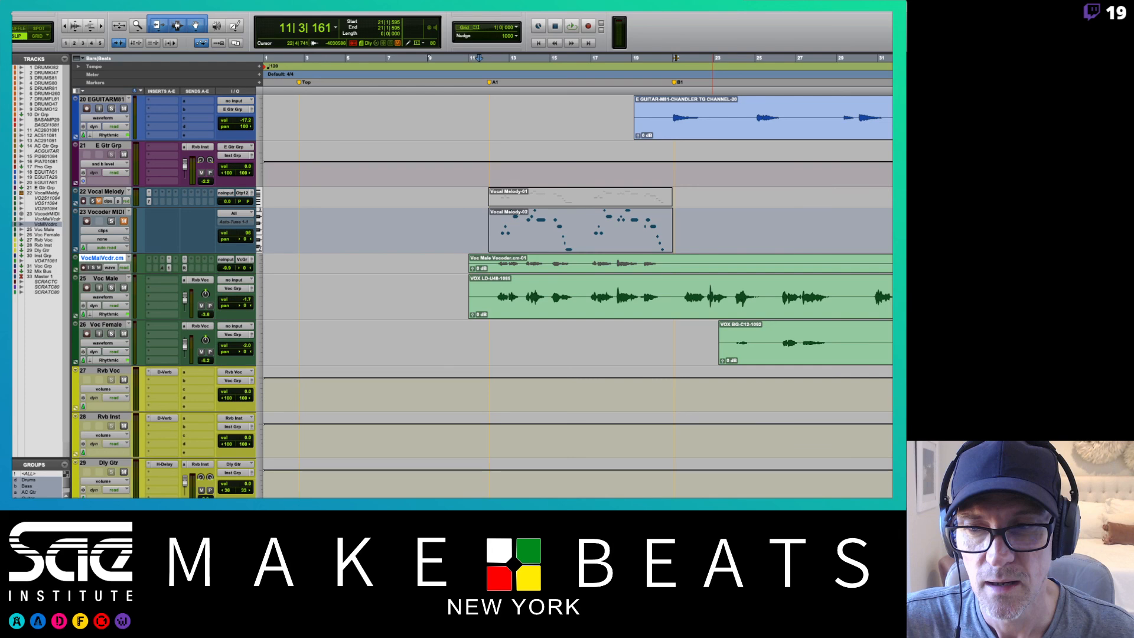
Set the committed vocoder track's height to large and look over the rendered clip's waveform
{"action": "left_click", "coordinate": [260, 266]}
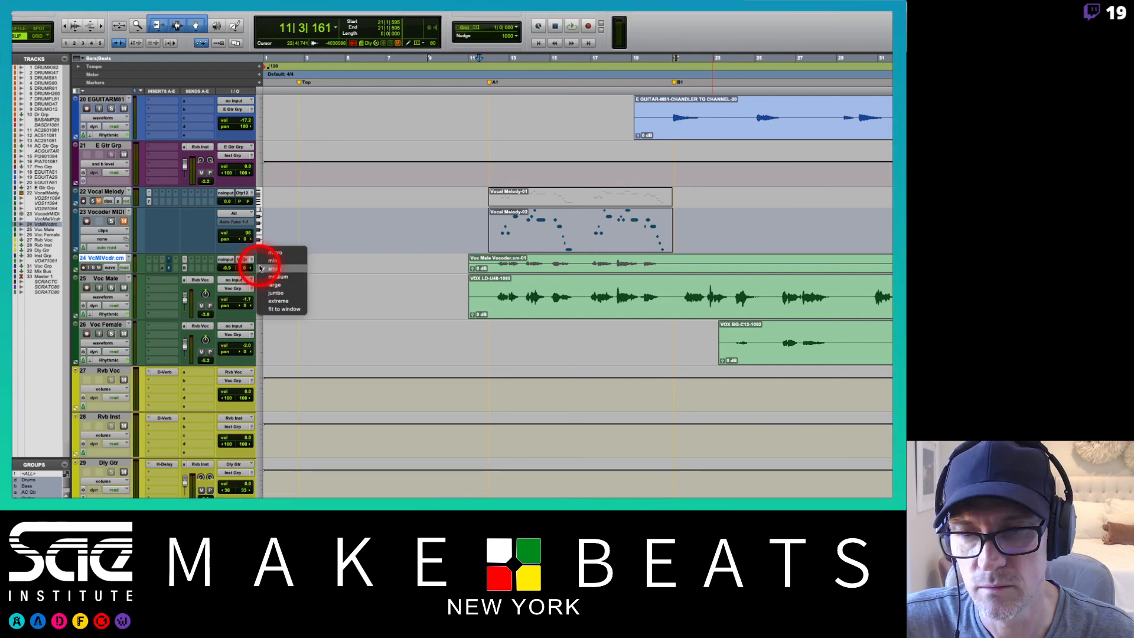
{"action": "left_click", "coordinate": [267, 286]}
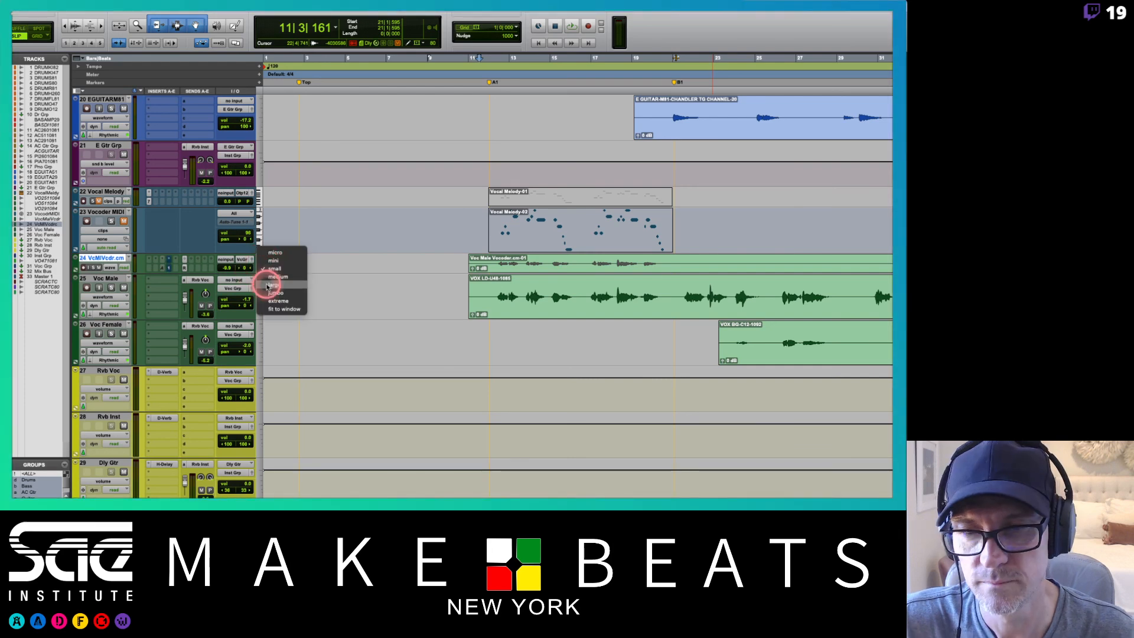
{"action": "left_click", "coordinate": [492, 298]}
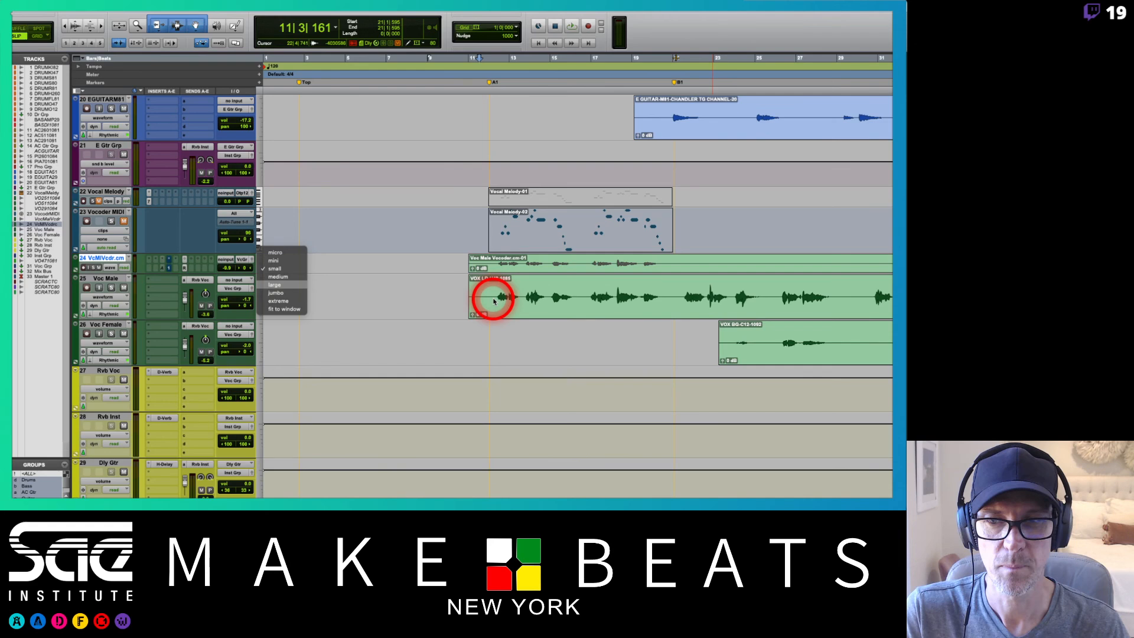
{"action": "left_click", "coordinate": [575, 335]}
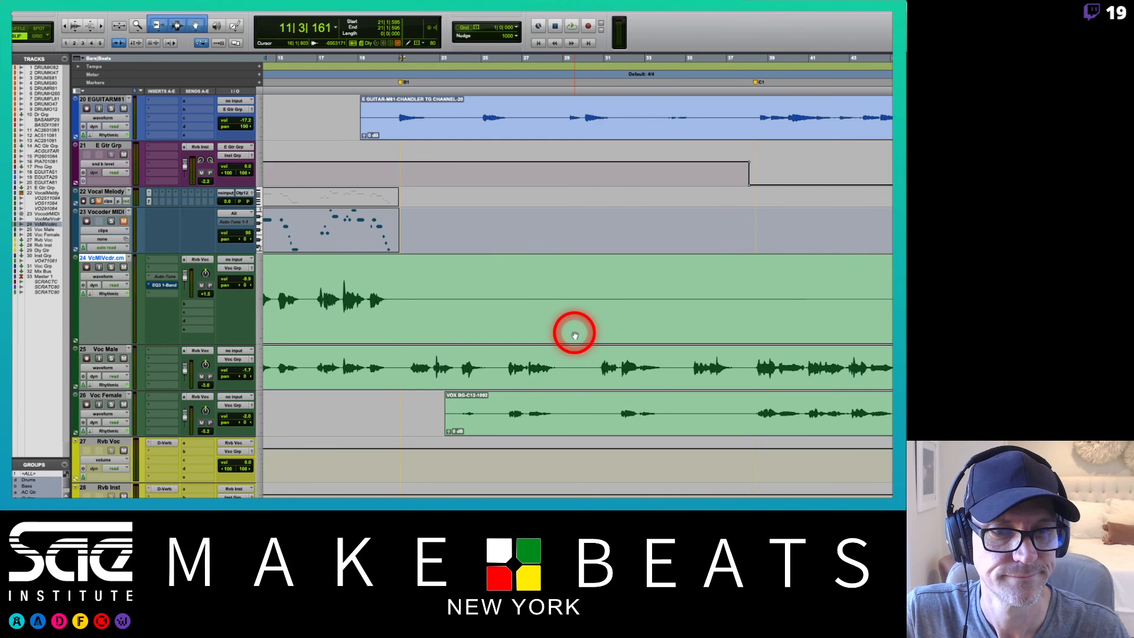
{"action": "scroll", "coordinate": [425, 293], "scroll_direction": "left", "scroll_amount": 5}
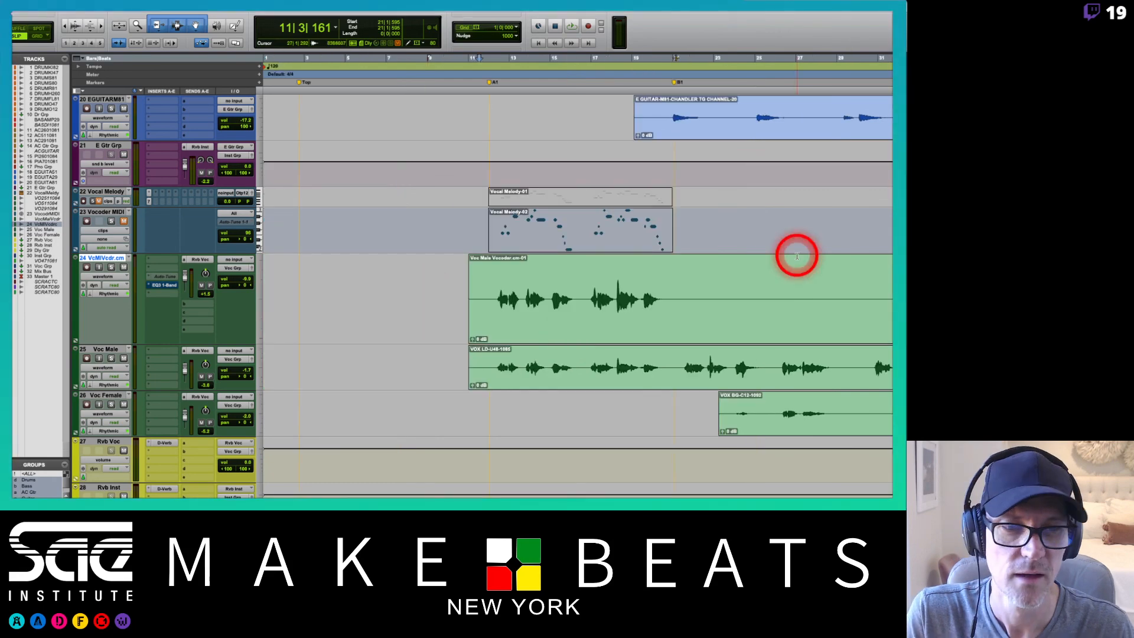
Trim the end of the committed vocoder clip to about bar 20|4|574, just before the B1 marker
{"action": "left_click", "coordinate": [671, 288]}
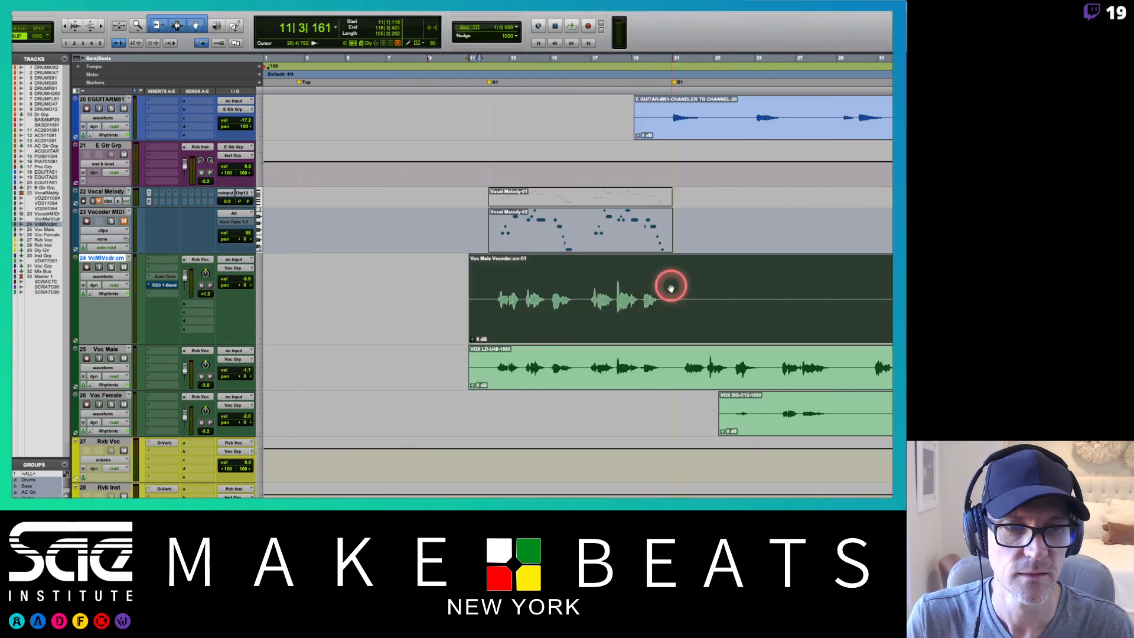
{"action": "left_click", "coordinate": [677, 298]}
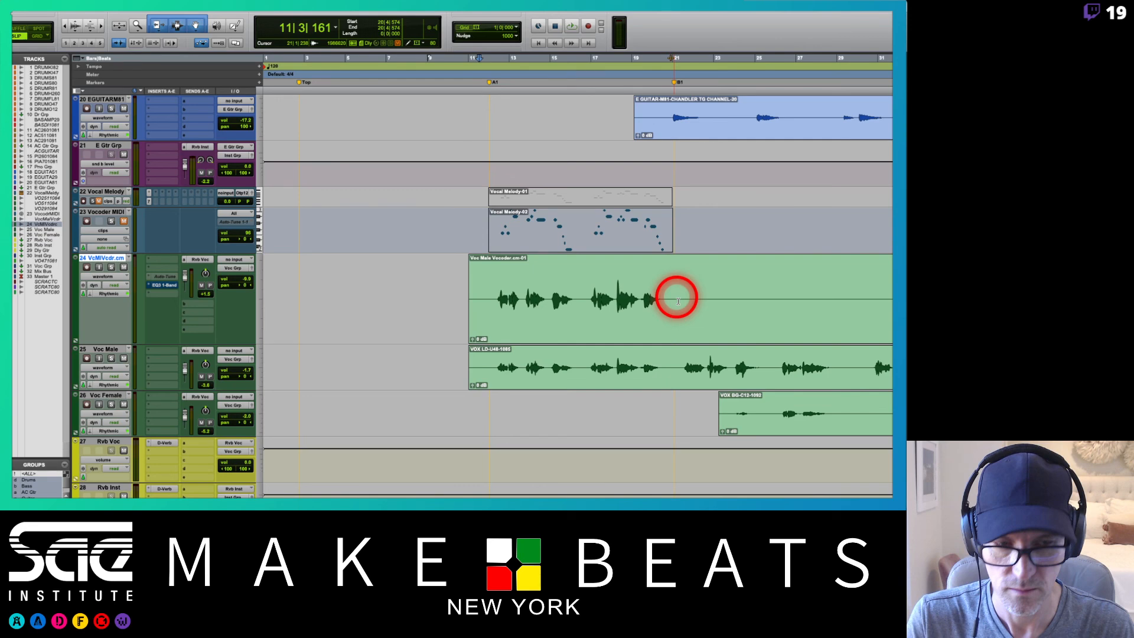
{"action": "key", "text": "s"}
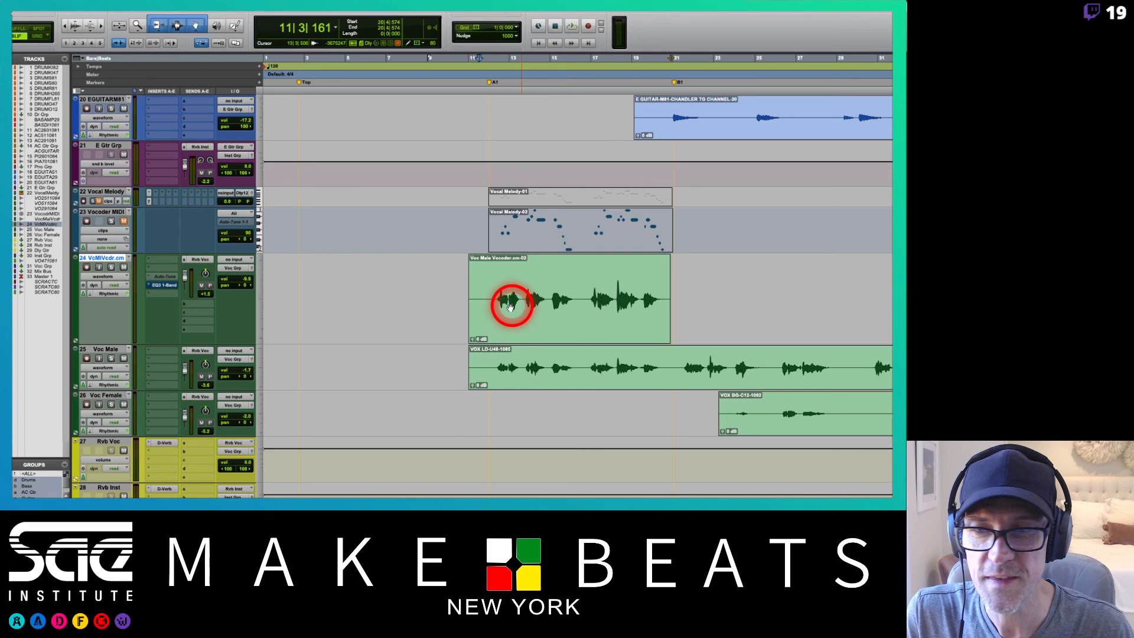
Play the committed vocoder clip from its beginning and toggle the track's solo to check the rendered sound
{"action": "key", "text": "space"}
{"action": "left_click", "coordinate": [111, 267]}
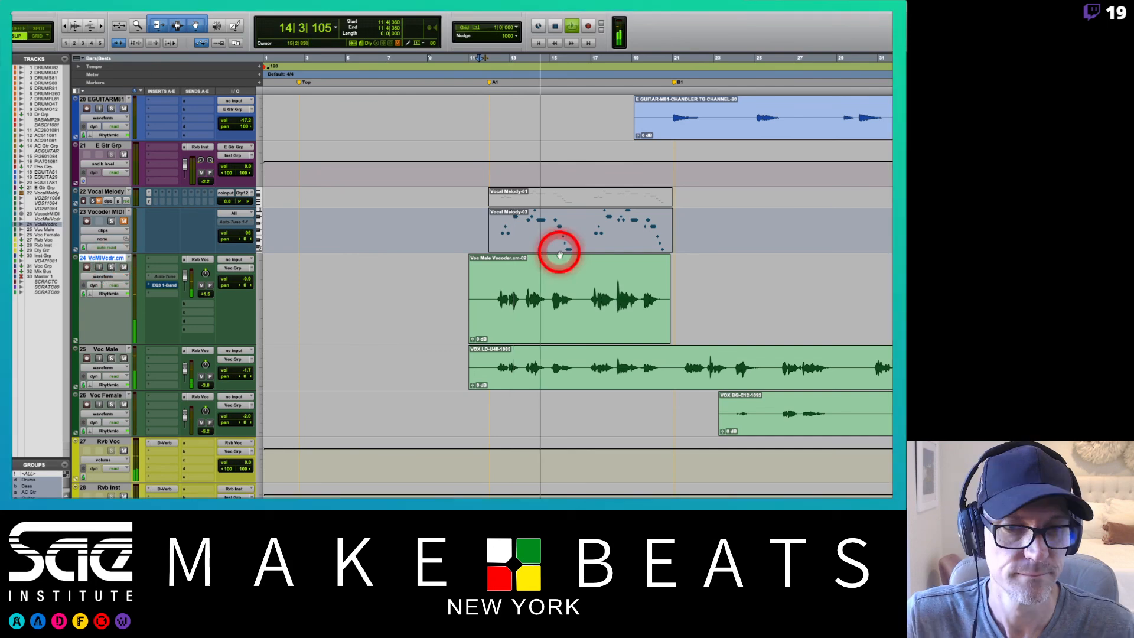
Stop playback, delete the committed clip's second half from bar 16|3|131, and trim its silent start to the A1 marker
{"action": "left_click_drag", "start_coordinate": [581, 293], "coordinate": [679, 292]}
{"action": "key", "text": "space"}
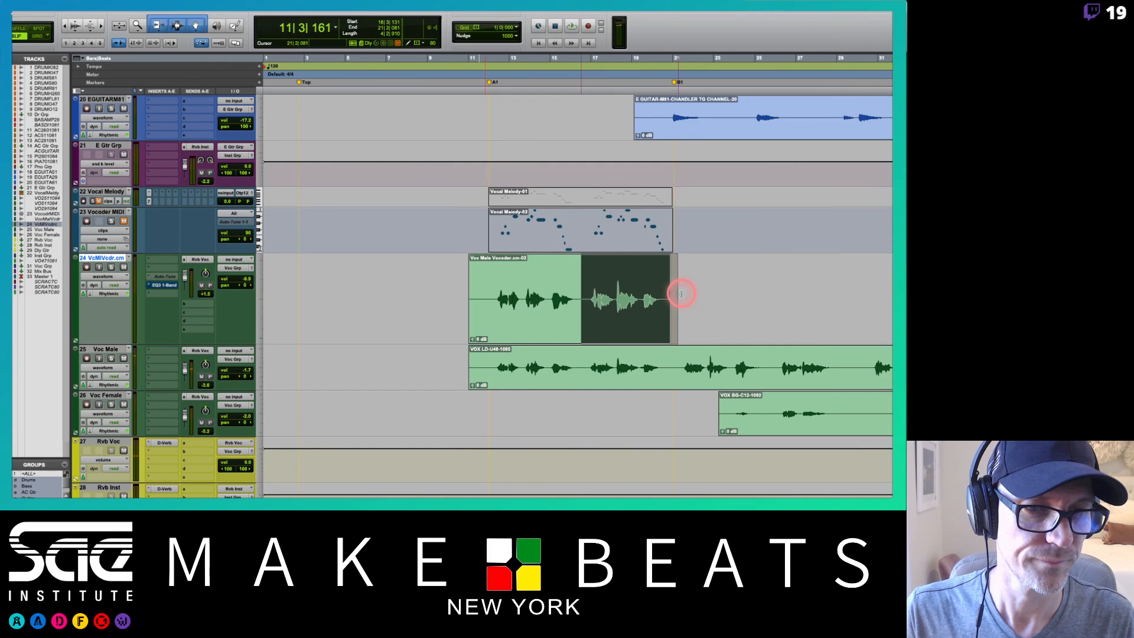
{"action": "key", "text": "Delete"}
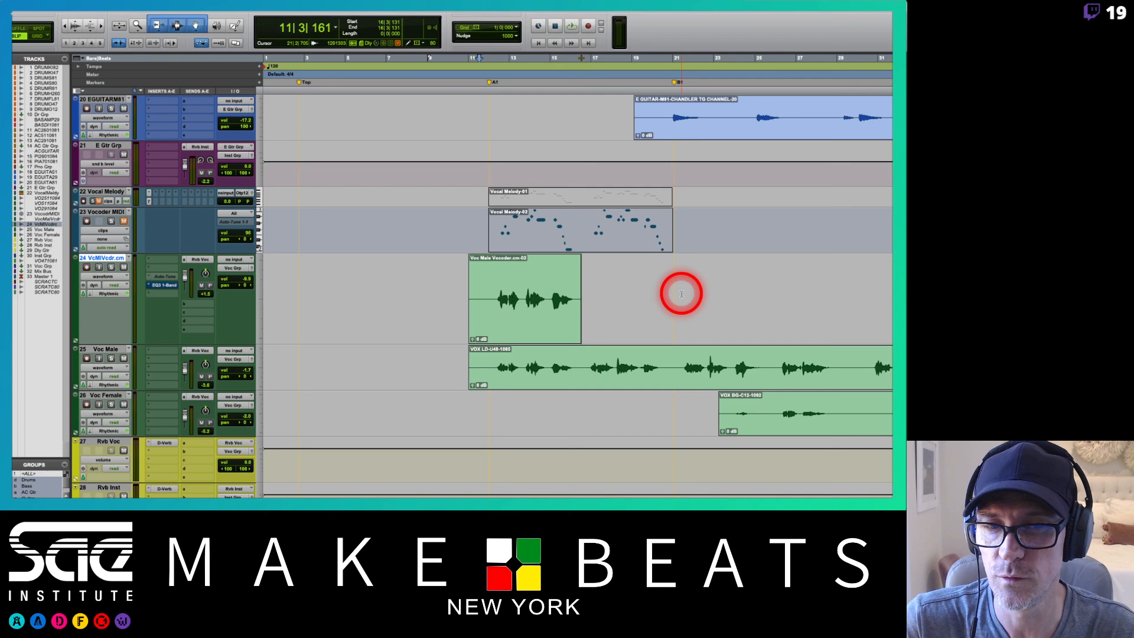
{"action": "left_click", "coordinate": [461, 289]}
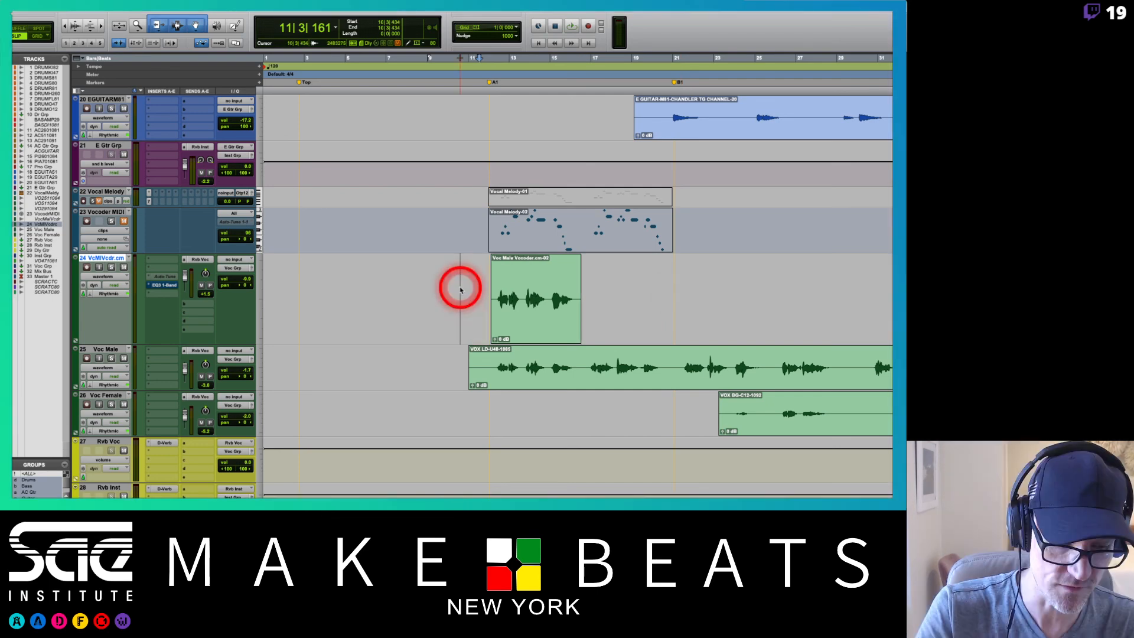